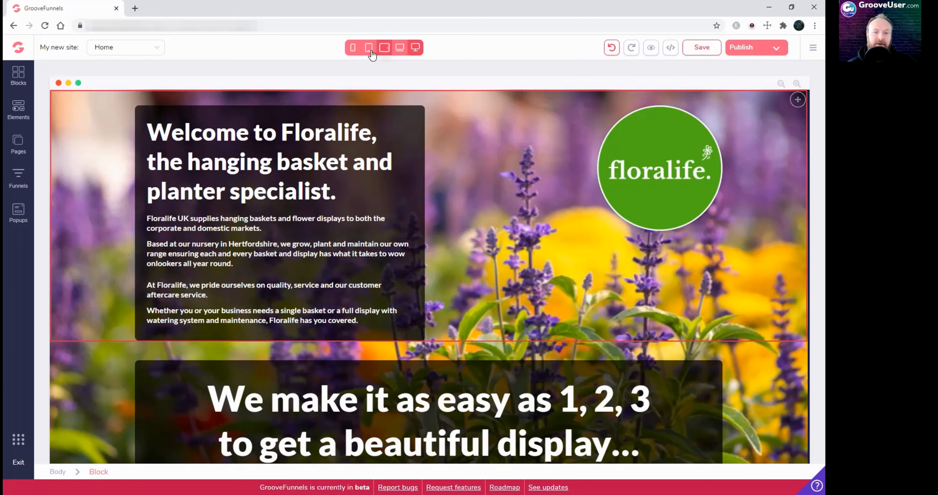
Preview the Home page in the laptop, landscape tablet, portrait tablet and phone views
{"action": "left_click", "coordinate": [399, 49]}
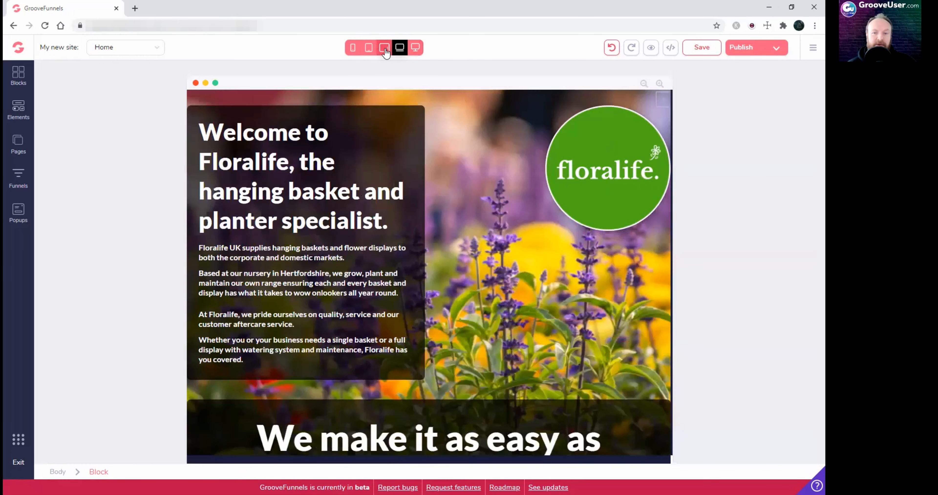
{"action": "left_click", "coordinate": [385, 51]}
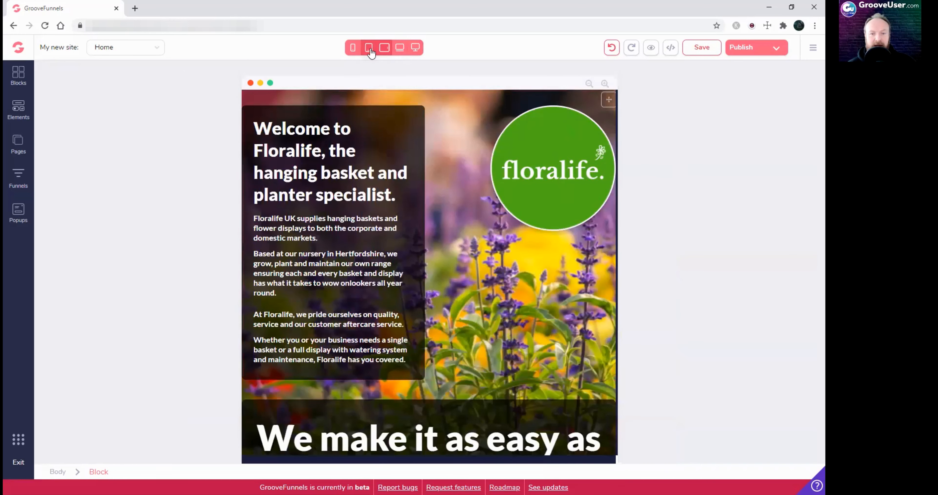
{"action": "left_click", "coordinate": [363, 51]}
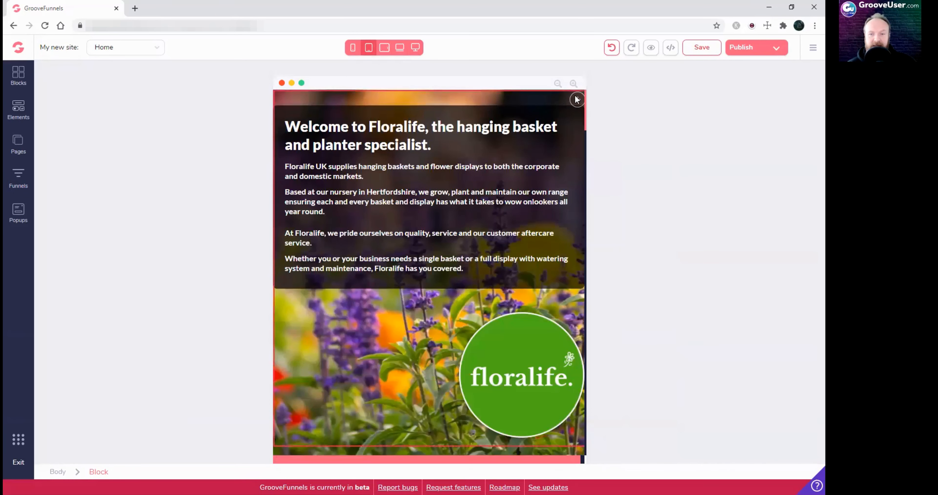
{"action": "left_click", "coordinate": [351, 50]}
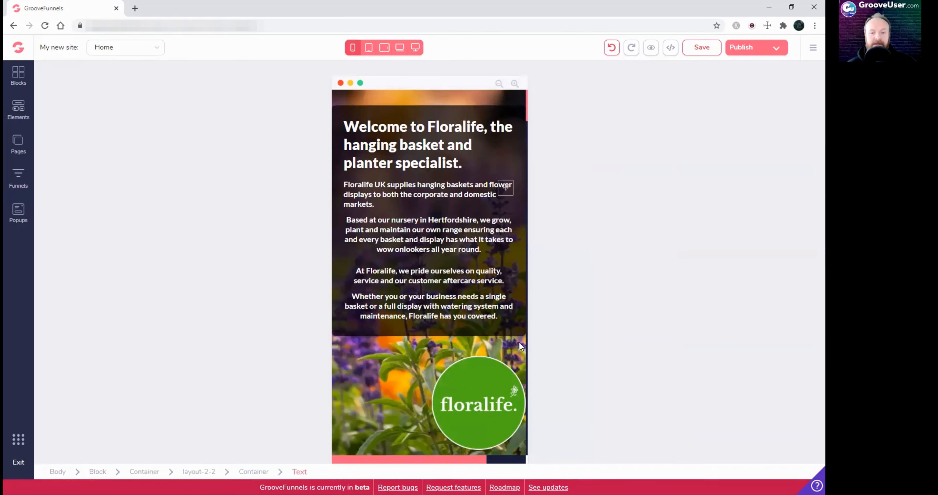
Examine the whole page layout in the phone view, especially the contact form section, and return to the welcome section
{"action": "scroll", "coordinate": [447, 239], "scroll_direction": "down", "scroll_amount": 1}
{"action": "scroll", "coordinate": [447, 238], "scroll_direction": "up", "scroll_amount": 1}
{"action": "scroll", "coordinate": [447, 245], "scroll_direction": "down", "scroll_amount": 10}
{"action": "scroll", "coordinate": [458, 276], "scroll_direction": "down", "scroll_amount": 15}
{"action": "scroll", "coordinate": [457, 278], "scroll_direction": "down", "scroll_amount": 15}
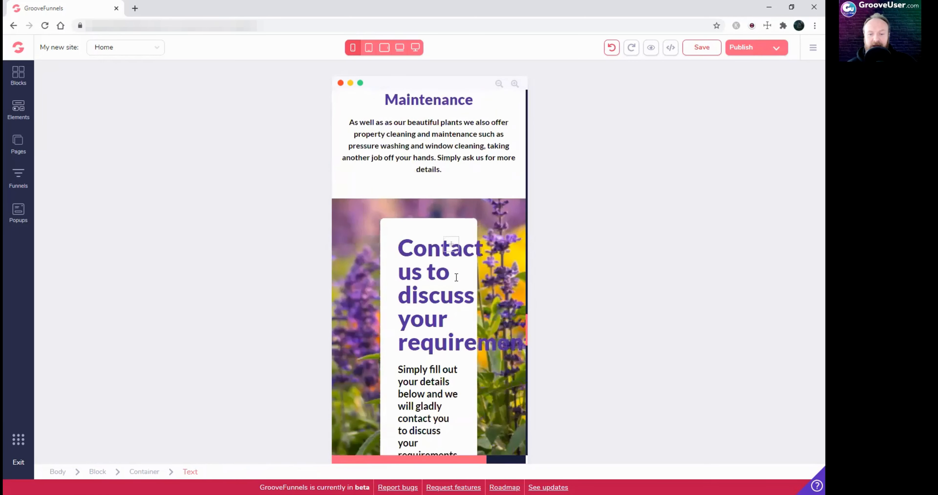
{"action": "scroll", "coordinate": [456, 278], "scroll_direction": "down", "scroll_amount": 5}
{"action": "scroll", "coordinate": [477, 302], "scroll_direction": "up", "scroll_amount": 5}
{"action": "left_click_drag", "start_coordinate": [463, 462], "coordinate": [438, 455]}
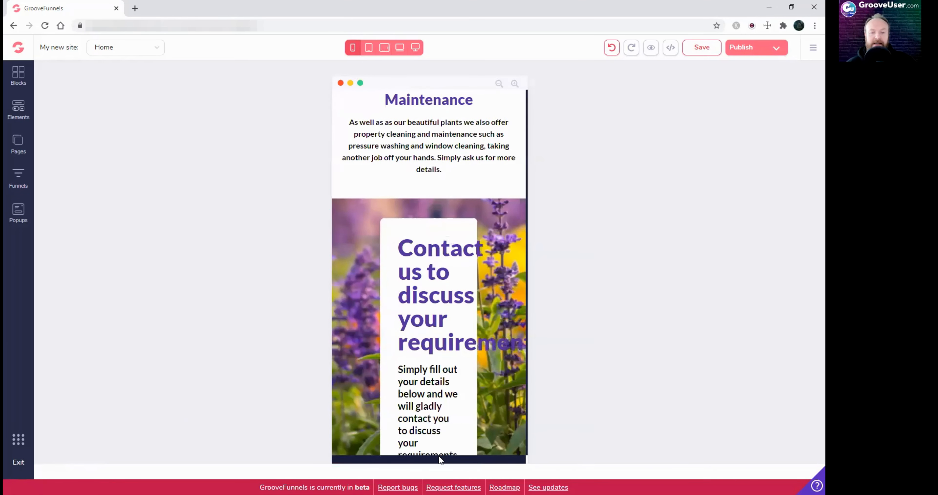
{"action": "scroll", "coordinate": [474, 344], "scroll_direction": "down", "scroll_amount": 8}
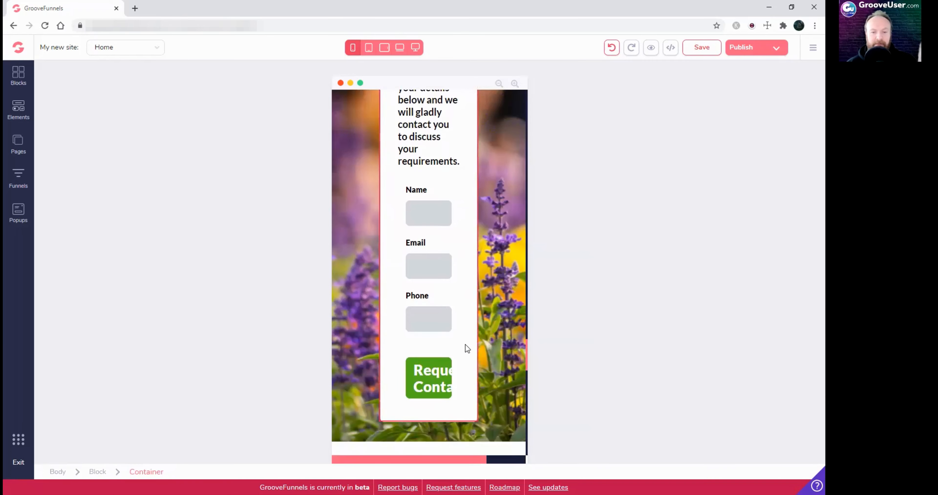
{"action": "scroll", "coordinate": [466, 344], "scroll_direction": "down", "scroll_amount": 4}
{"action": "scroll", "coordinate": [466, 346], "scroll_direction": "down", "scroll_amount": 20}
{"action": "scroll", "coordinate": [463, 347], "scroll_direction": "up", "scroll_amount": 8}
{"action": "scroll", "coordinate": [462, 349], "scroll_direction": "up", "scroll_amount": 15}
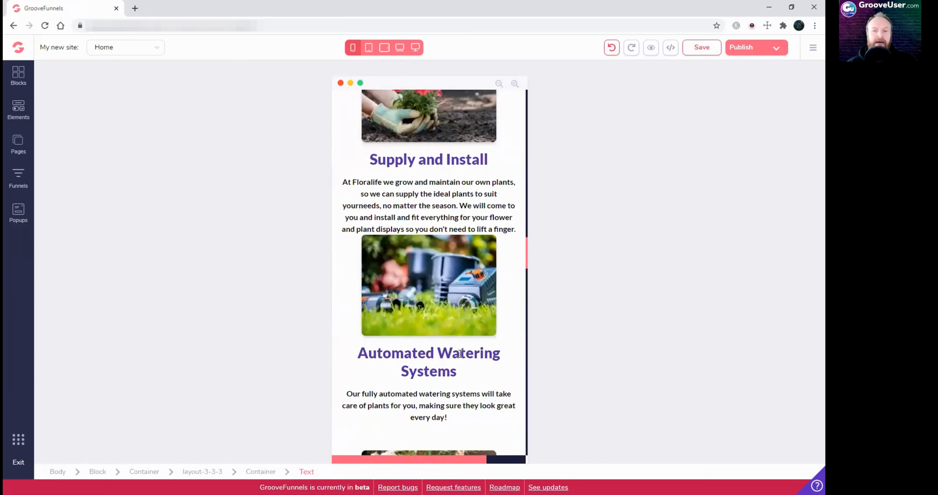
{"action": "scroll", "coordinate": [459, 354], "scroll_direction": "up", "scroll_amount": 20}
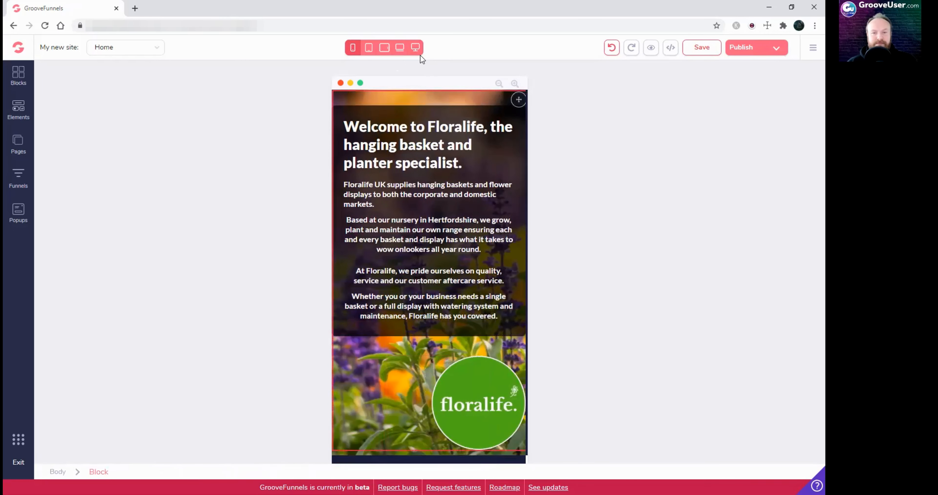
Compare the page in desktop and phone views, and open the welcome heading's text settings in the phone view
{"action": "left_click", "coordinate": [416, 48]}
{"action": "left_click", "coordinate": [353, 48]}
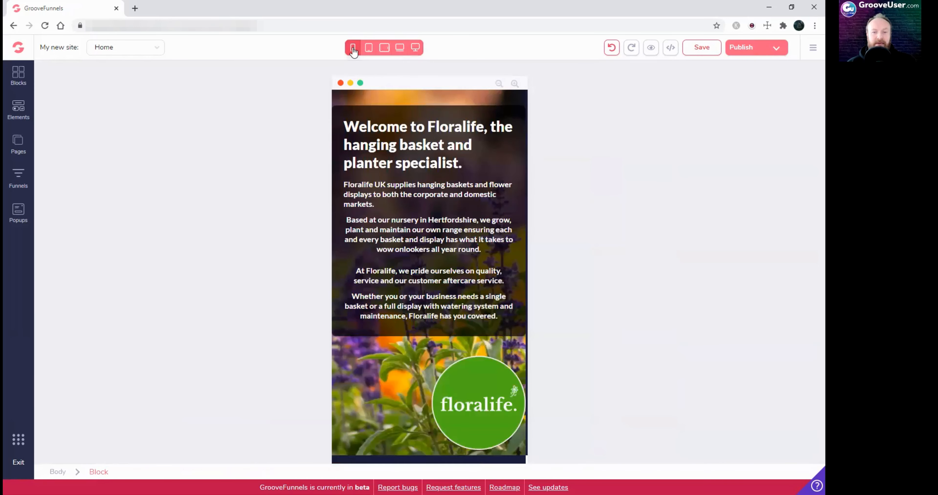
{"action": "left_click", "coordinate": [366, 174]}
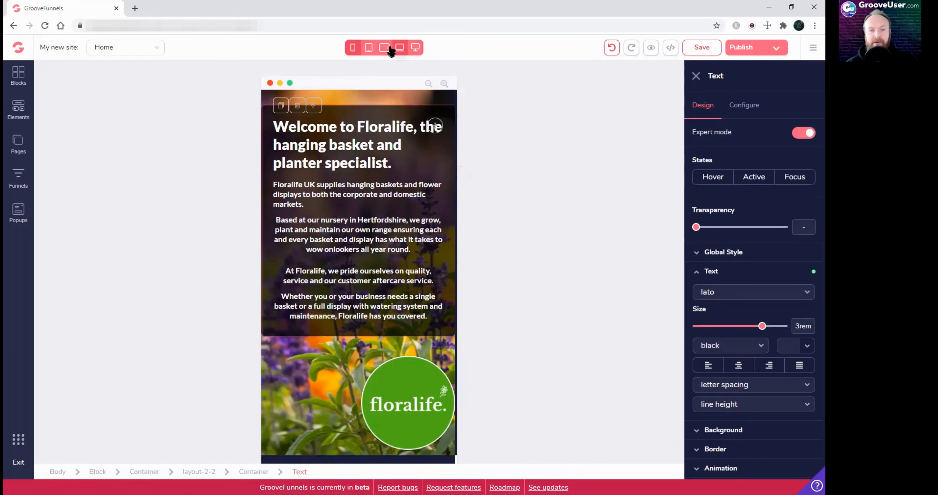
Compare the welcome heading's size and text settings across the desktop, laptop, tablet and phone views, ending on desktop
{"action": "left_click", "coordinate": [415, 47]}
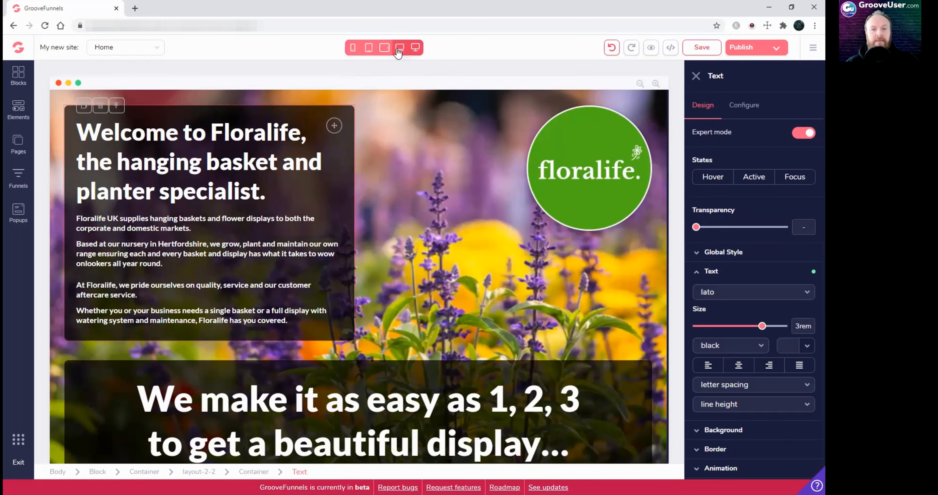
{"action": "left_click", "coordinate": [384, 47]}
{"action": "left_click", "coordinate": [374, 48]}
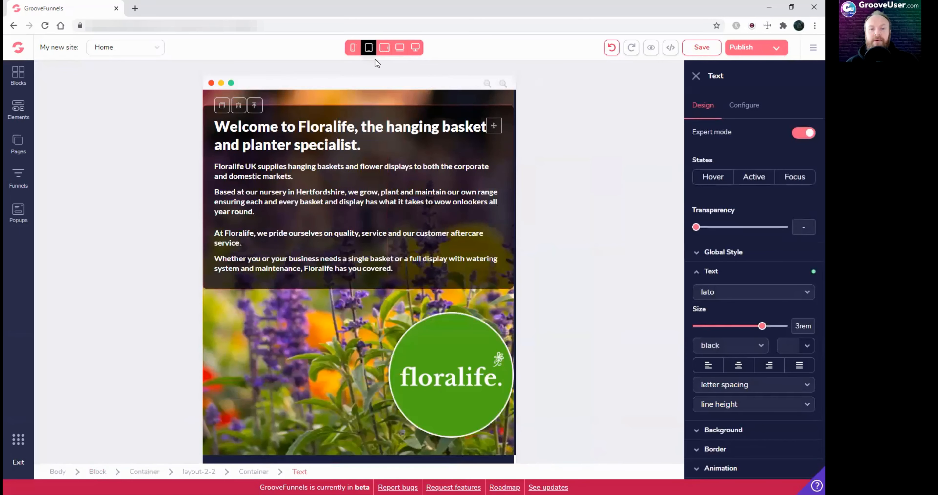
{"action": "left_click", "coordinate": [353, 49]}
{"action": "left_click", "coordinate": [400, 48]}
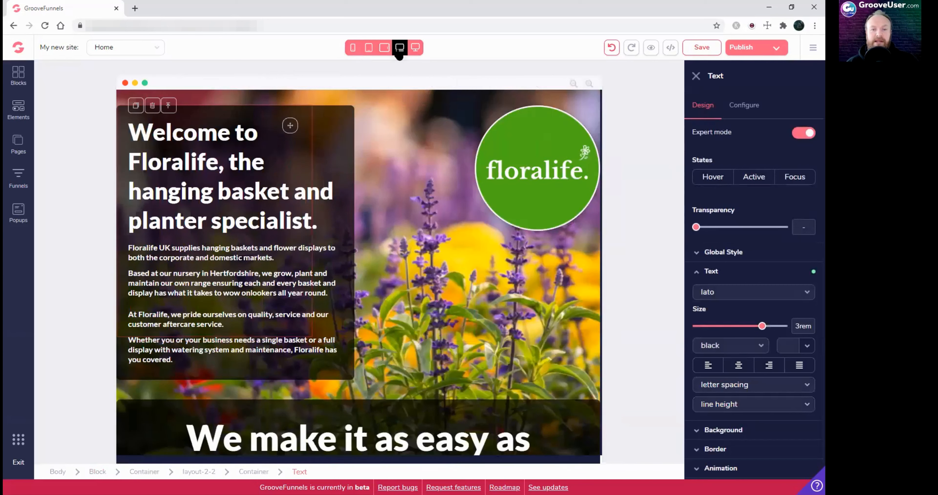
{"action": "left_click", "coordinate": [417, 51]}
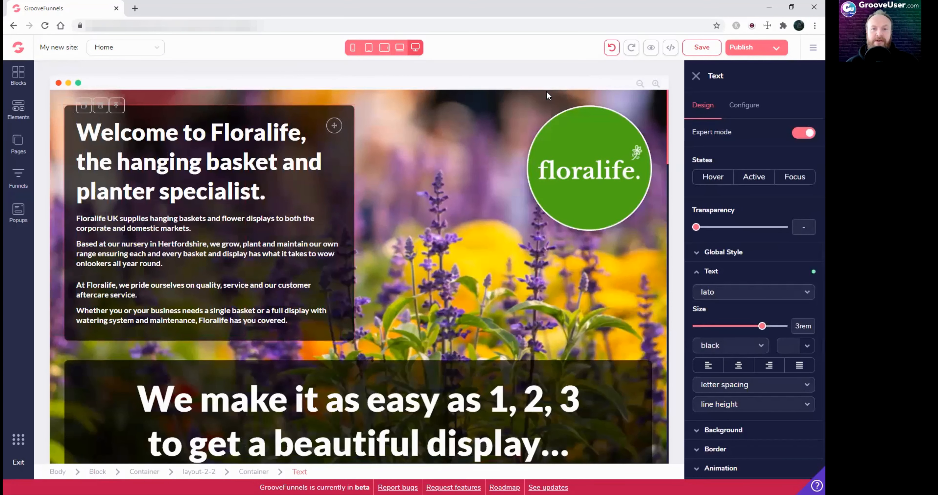
{"action": "left_click", "coordinate": [353, 49]}
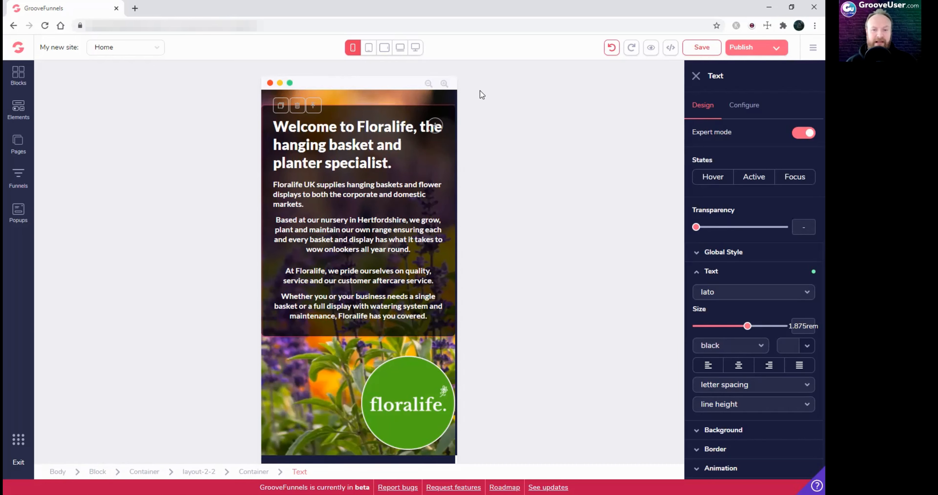
{"action": "left_click", "coordinate": [417, 52]}
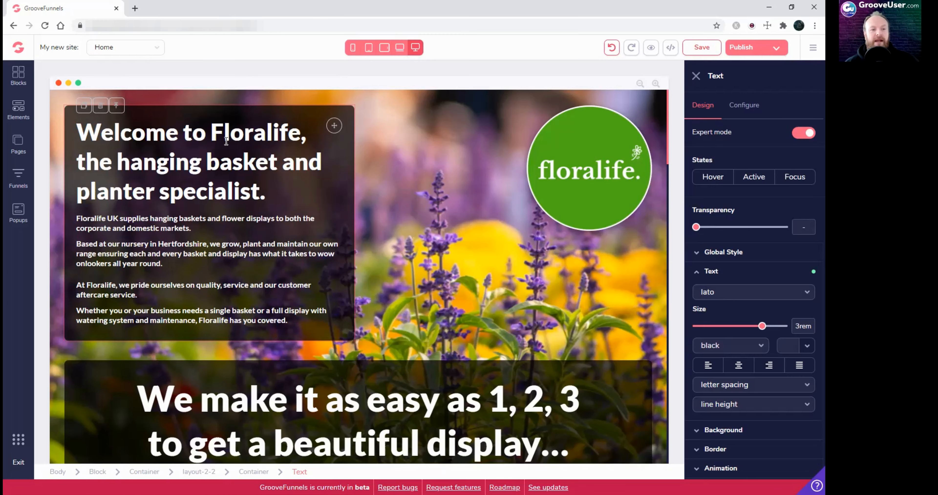
Look through the available layout and text elements, and close the list
{"action": "left_click", "coordinate": [20, 110]}
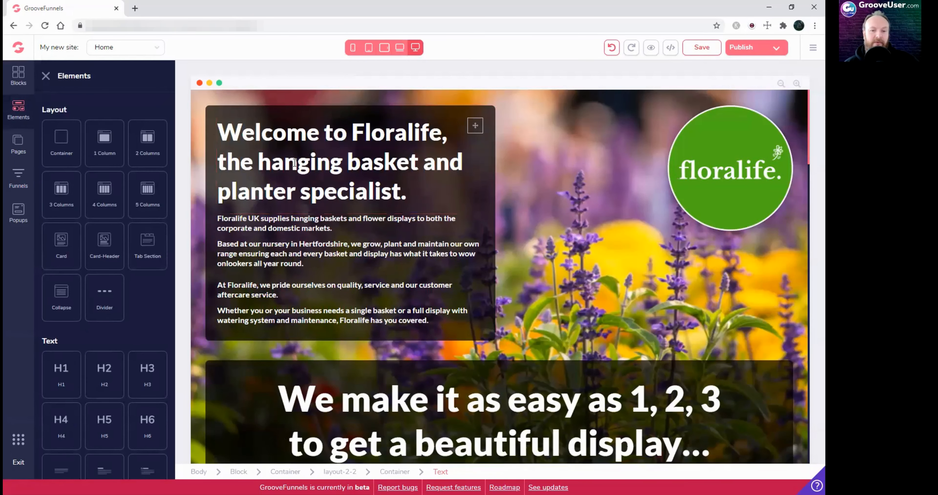
{"action": "scroll", "coordinate": [102, 397], "scroll_direction": "down", "scroll_amount": 4}
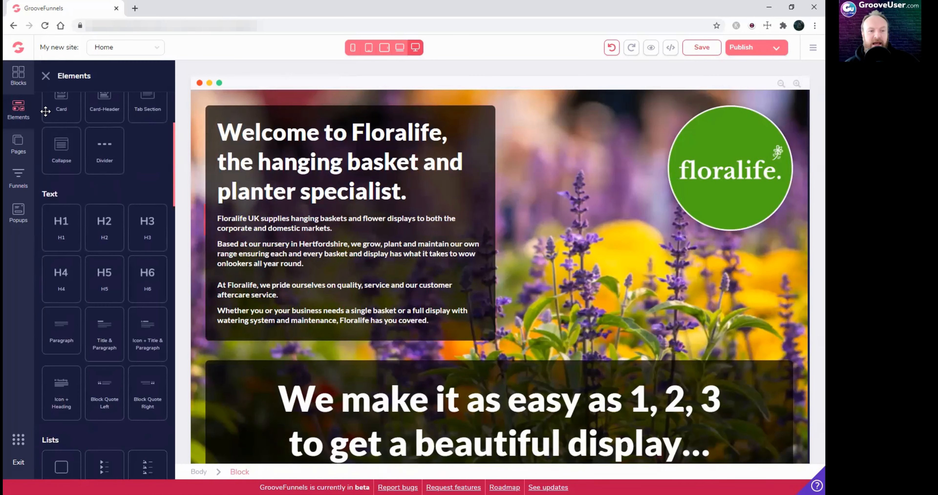
{"action": "left_click", "coordinate": [46, 75]}
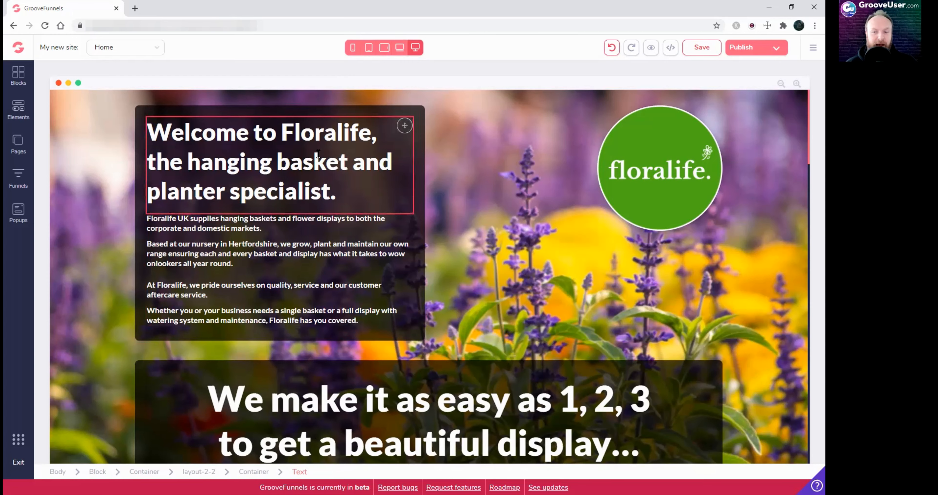
Select the welcome heading and centre-align its text in the phone view
{"action": "left_click", "coordinate": [305, 164]}
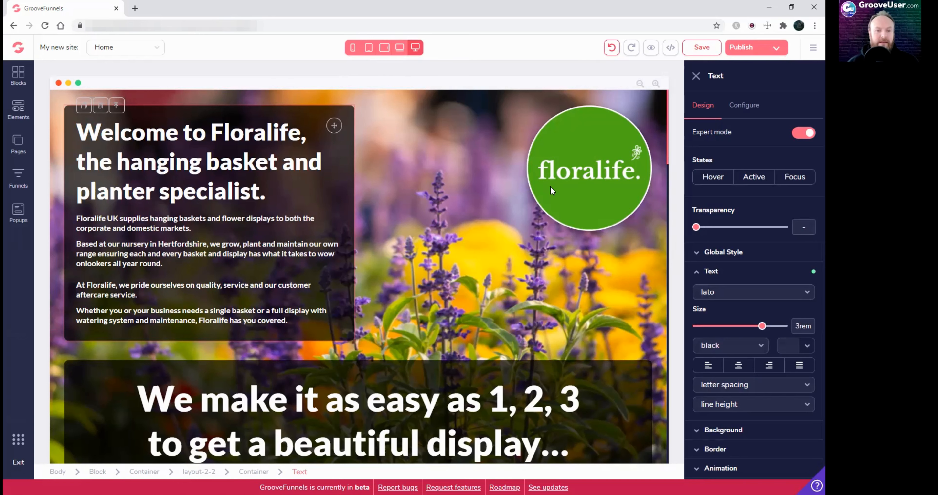
{"action": "left_click", "coordinate": [244, 138]}
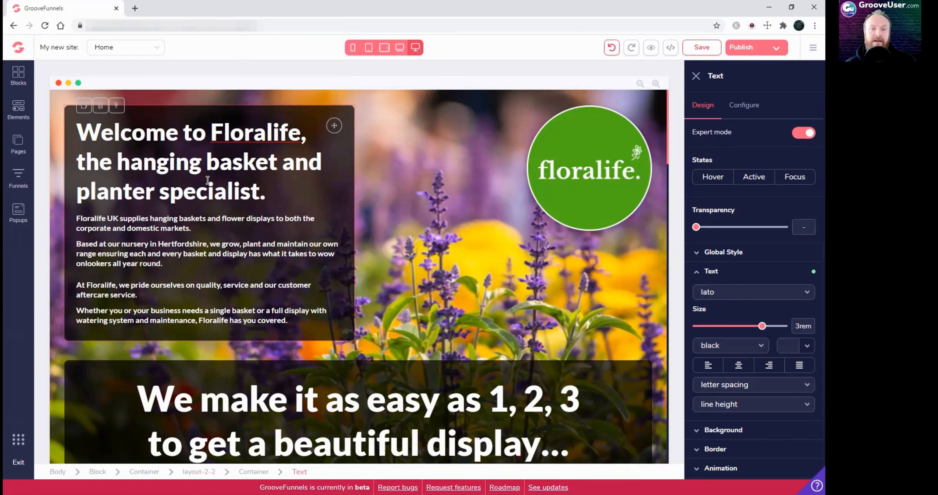
{"action": "left_click", "coordinate": [353, 48]}
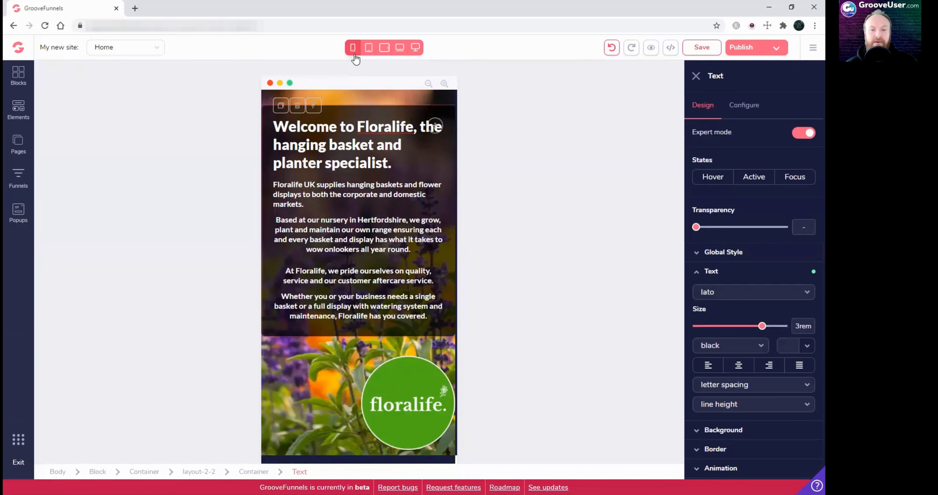
{"action": "left_click", "coordinate": [354, 50]}
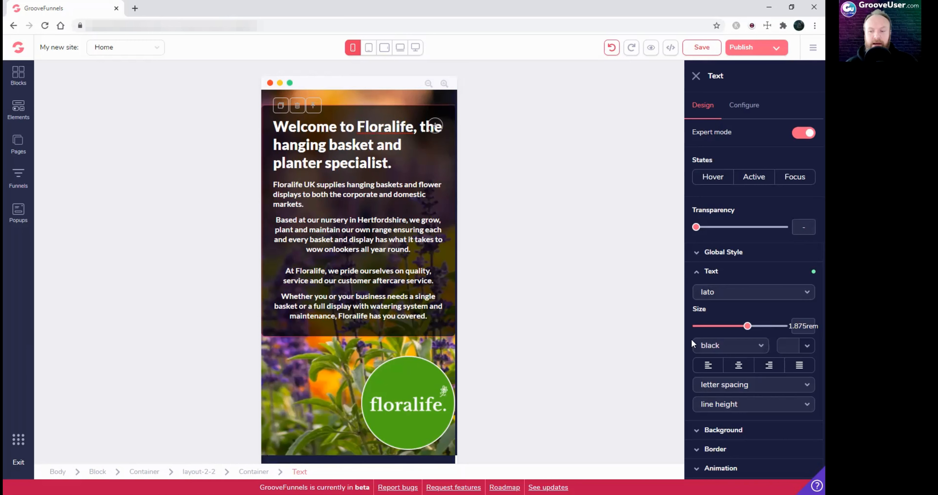
{"action": "left_click", "coordinate": [738, 369]}
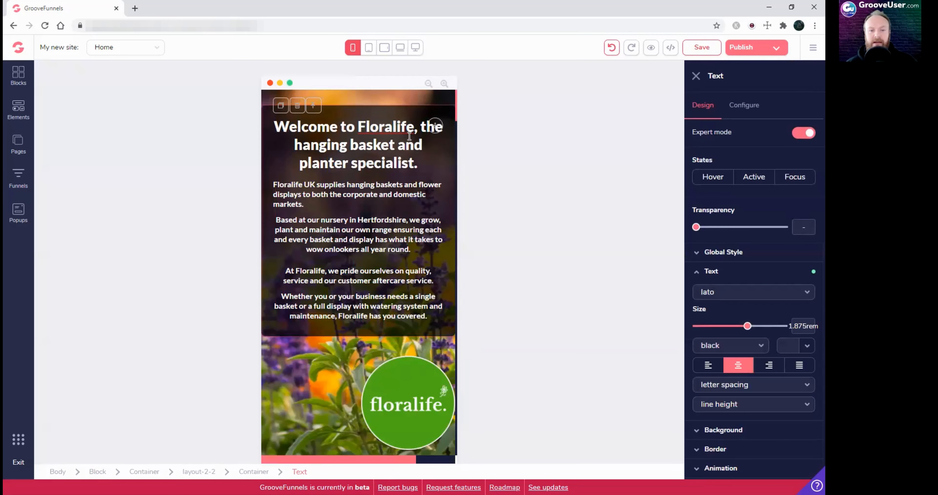
Left-align the welcome heading in the desktop view and check its alignment in the phone view
{"action": "left_click", "coordinate": [415, 48]}
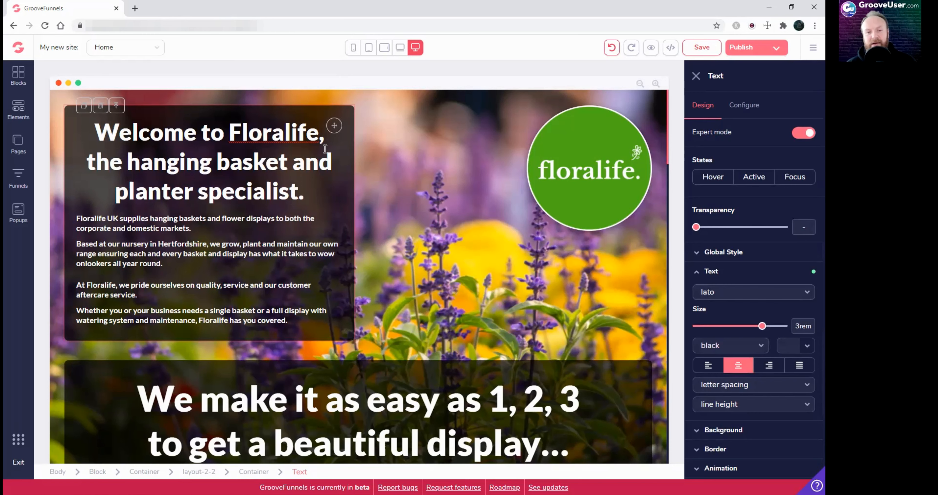
{"action": "left_click", "coordinate": [712, 368]}
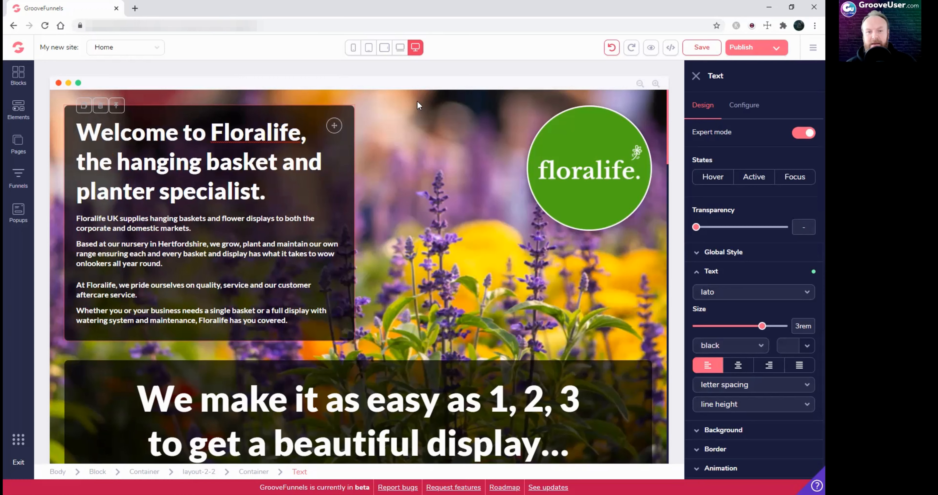
{"action": "left_click", "coordinate": [353, 48]}
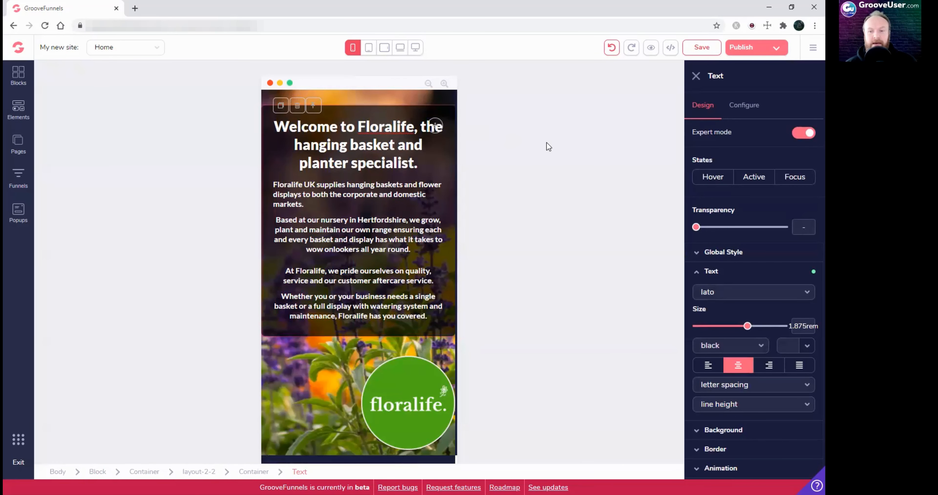
Undo the welcome heading's alignment changes and check the heading in both desktop and phone views
{"action": "left_click", "coordinate": [612, 54]}
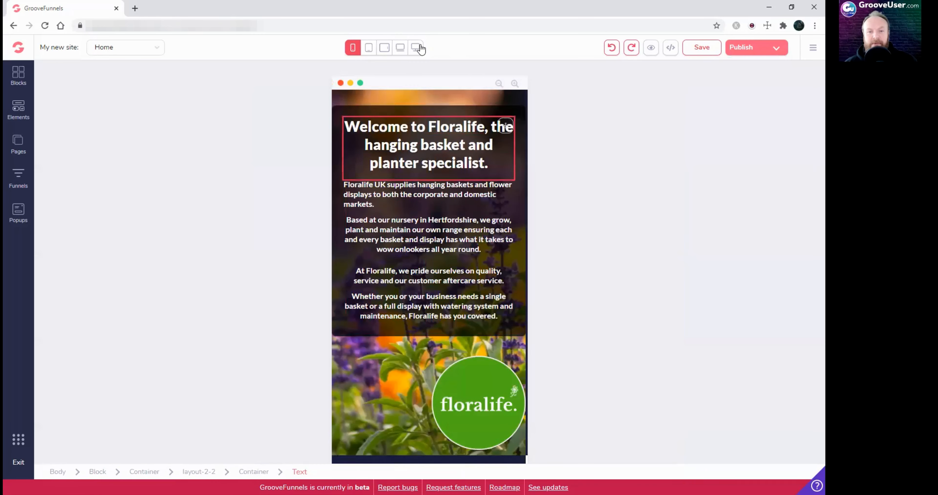
{"action": "left_click", "coordinate": [415, 48]}
{"action": "left_click", "coordinate": [612, 48]}
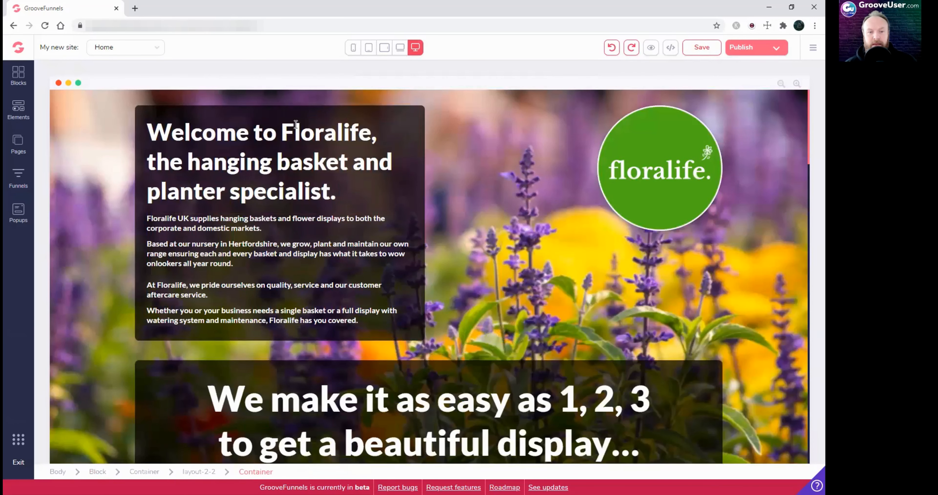
{"action": "left_click", "coordinate": [352, 48]}
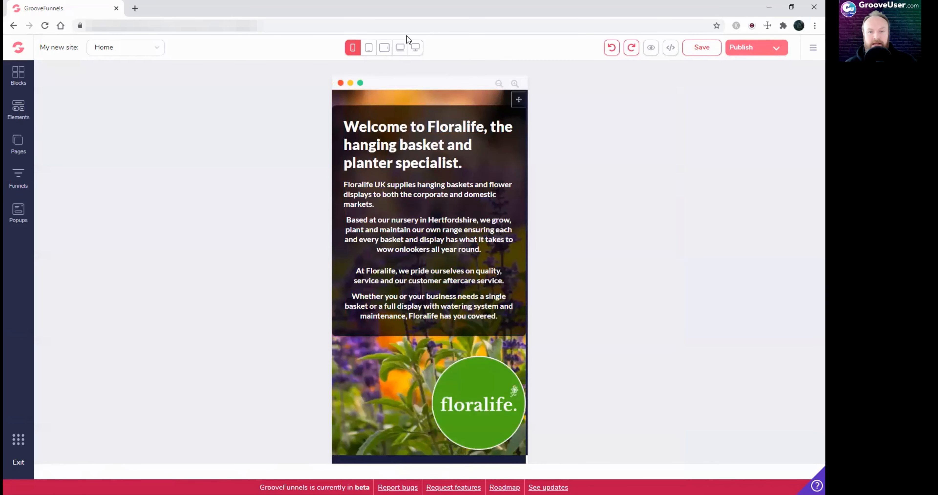
{"action": "left_click", "coordinate": [415, 47]}
Left-align the welcome heading in the desktop view and switch to the phone view
{"action": "left_click", "coordinate": [307, 149]}
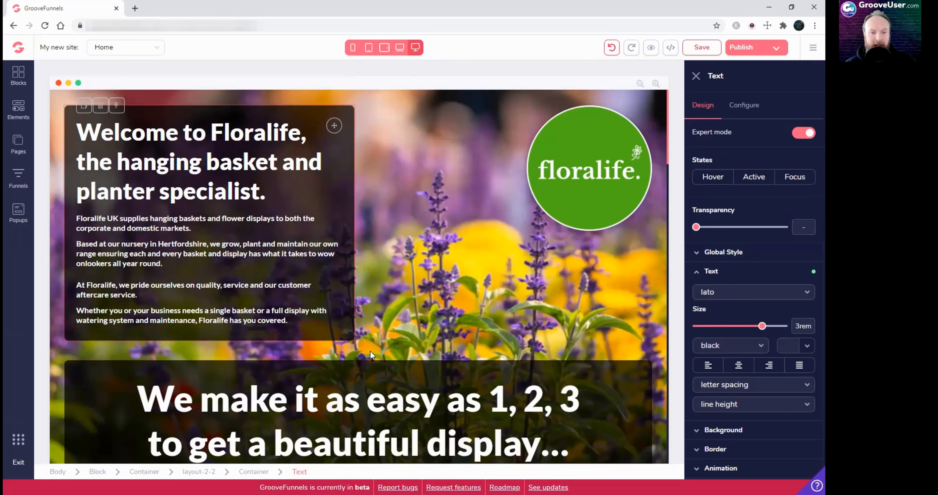
{"action": "left_click", "coordinate": [179, 159]}
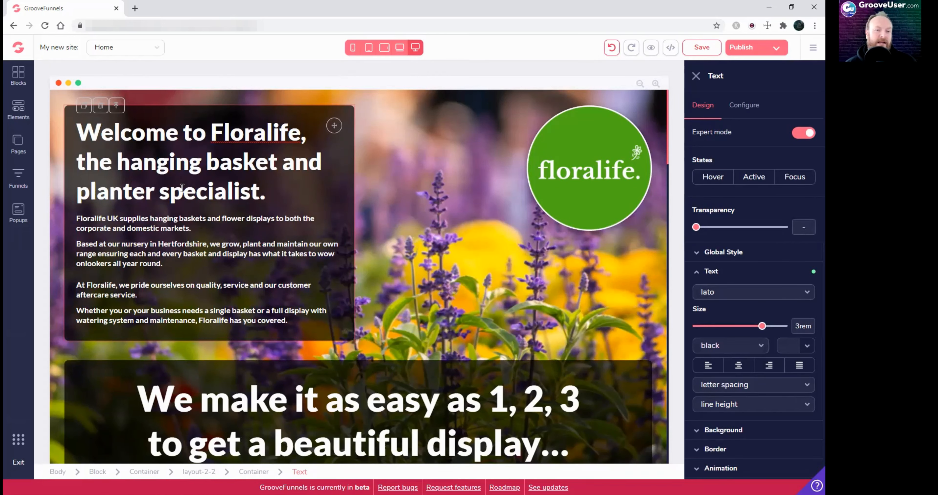
{"action": "left_click", "coordinate": [711, 367]}
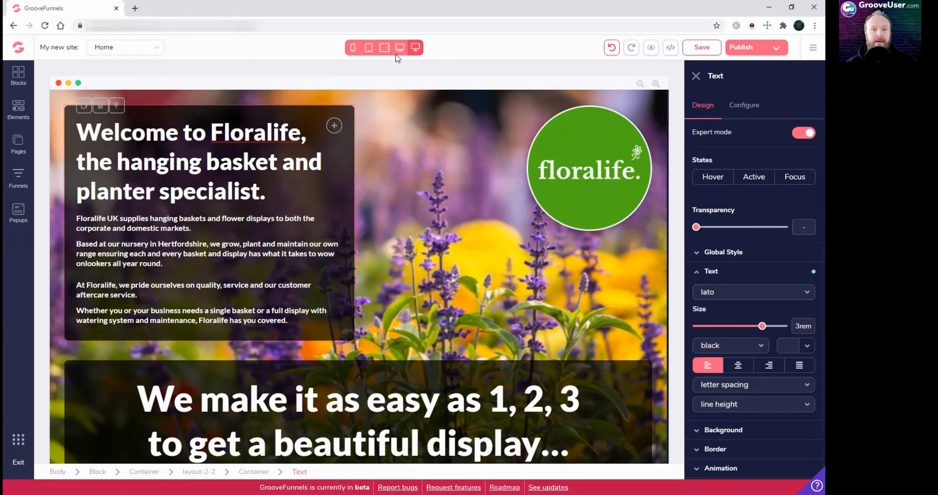
{"action": "left_click", "coordinate": [354, 49]}
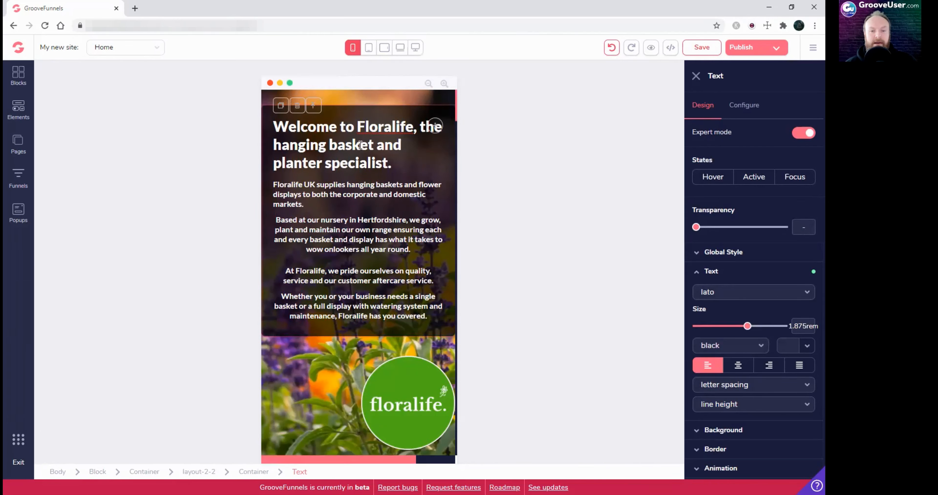
Centre-align the welcome heading in the phone view and check its alignment in the desktop view
{"action": "left_click", "coordinate": [739, 365]}
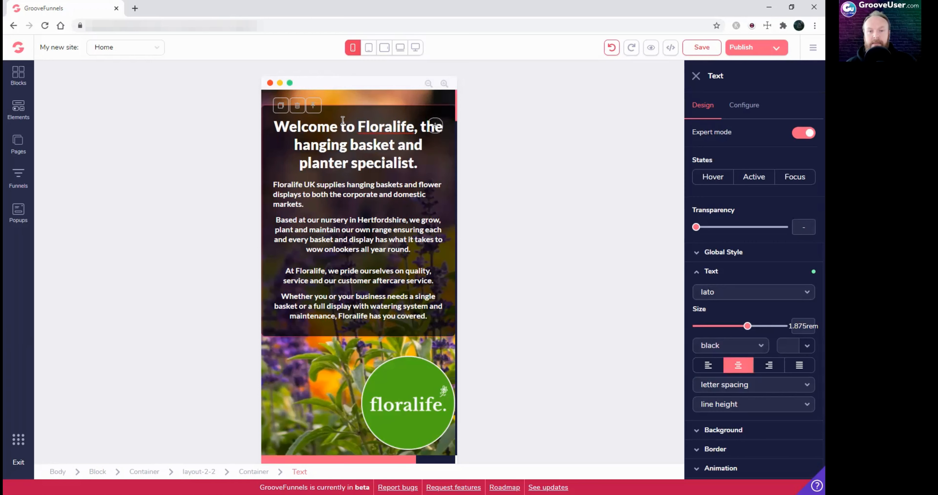
{"action": "left_click", "coordinate": [415, 50]}
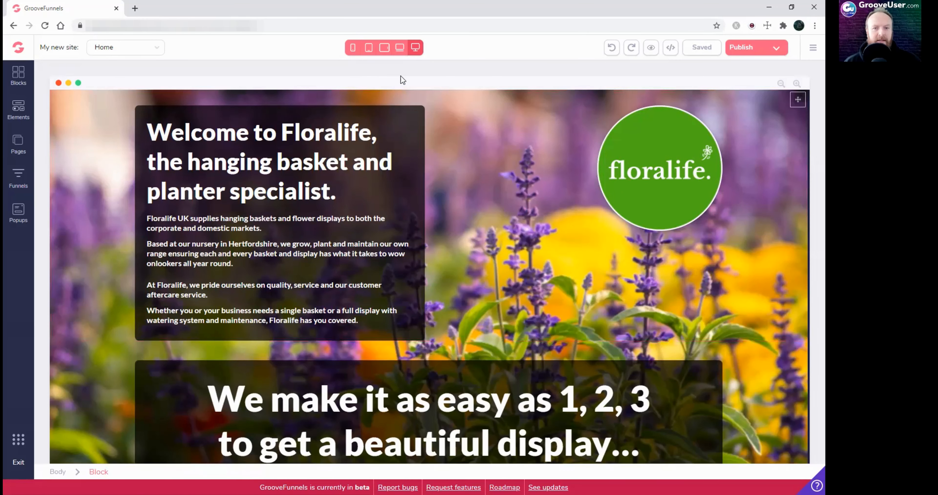
{"action": "left_click", "coordinate": [441, 204]}
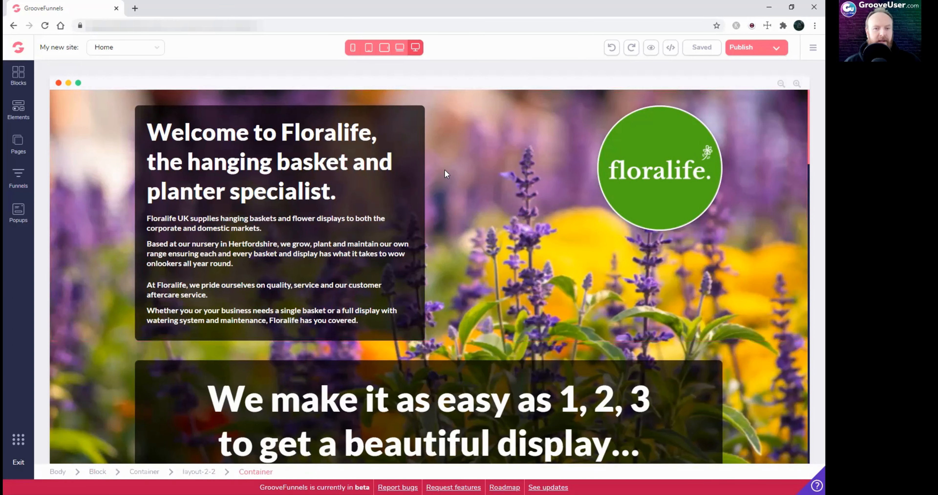
Examine the whole home page in the laptop view, from the welcome section through the services and contact form to the footer
{"action": "left_click", "coordinate": [400, 47]}
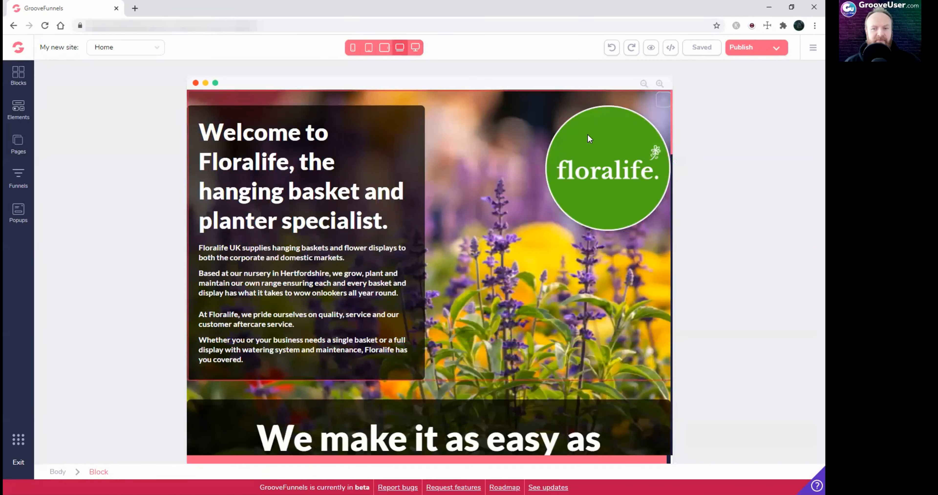
{"action": "scroll", "coordinate": [461, 270], "scroll_direction": "down", "scroll_amount": 3}
{"action": "scroll", "coordinate": [456, 268], "scroll_direction": "up", "scroll_amount": 3}
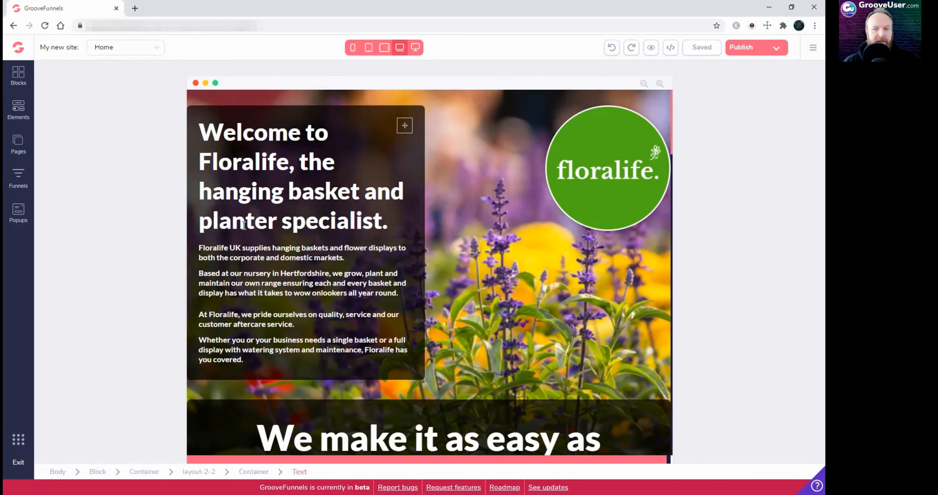
{"action": "scroll", "coordinate": [519, 298], "scroll_direction": "down", "scroll_amount": 1}
{"action": "scroll", "coordinate": [519, 299], "scroll_direction": "down", "scroll_amount": 10}
{"action": "scroll", "coordinate": [519, 299], "scroll_direction": "down", "scroll_amount": 15}
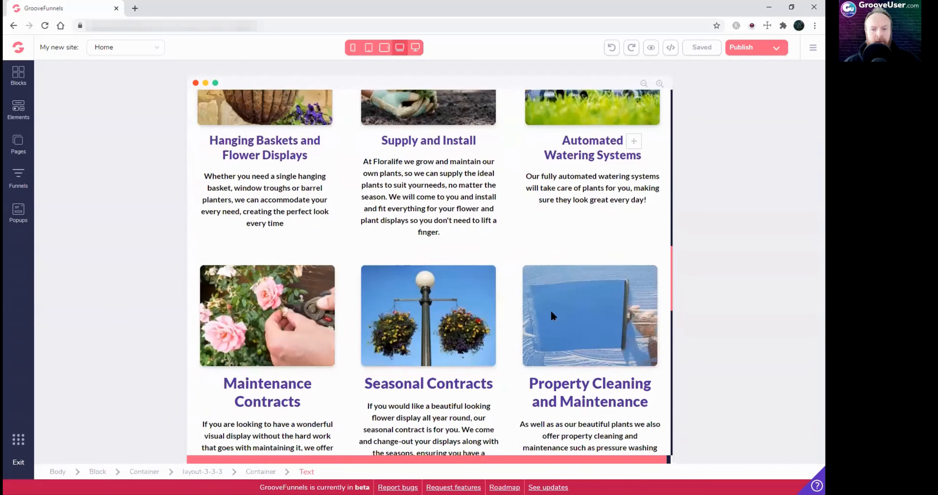
{"action": "scroll", "coordinate": [553, 316], "scroll_direction": "down", "scroll_amount": 4}
{"action": "scroll", "coordinate": [551, 315], "scroll_direction": "down", "scroll_amount": 3}
{"action": "scroll", "coordinate": [548, 316], "scroll_direction": "up", "scroll_amount": 8}
{"action": "scroll", "coordinate": [545, 316], "scroll_direction": "down", "scroll_amount": 18}
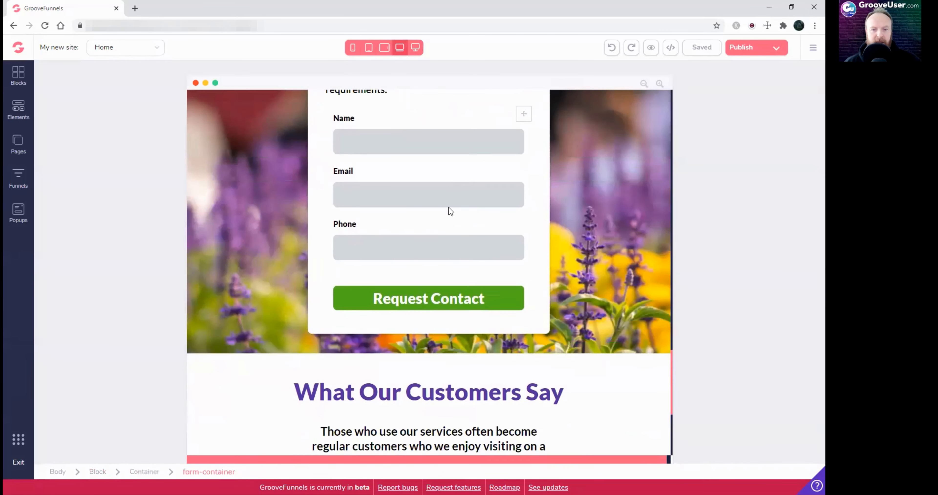
{"action": "scroll", "coordinate": [450, 211], "scroll_direction": "up", "scroll_amount": 4}
{"action": "scroll", "coordinate": [474, 293], "scroll_direction": "down", "scroll_amount": 10}
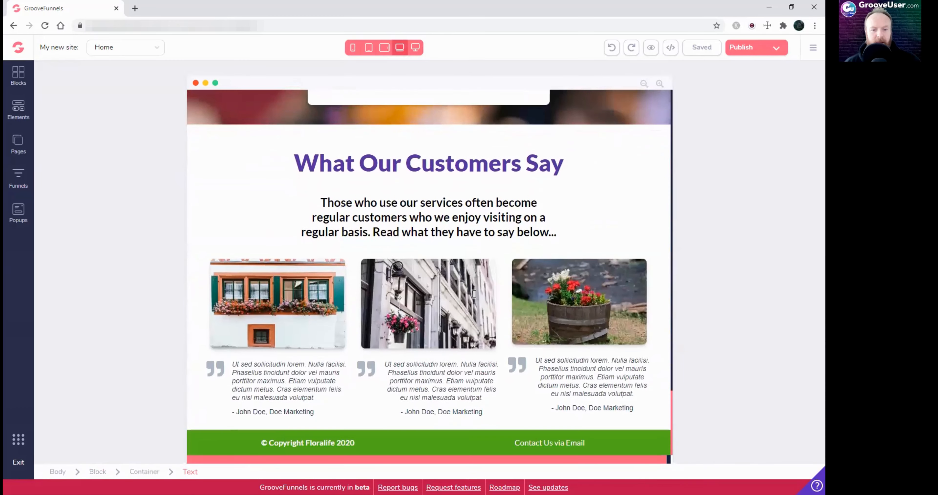
{"action": "scroll", "coordinate": [474, 294], "scroll_direction": "up", "scroll_amount": 15}
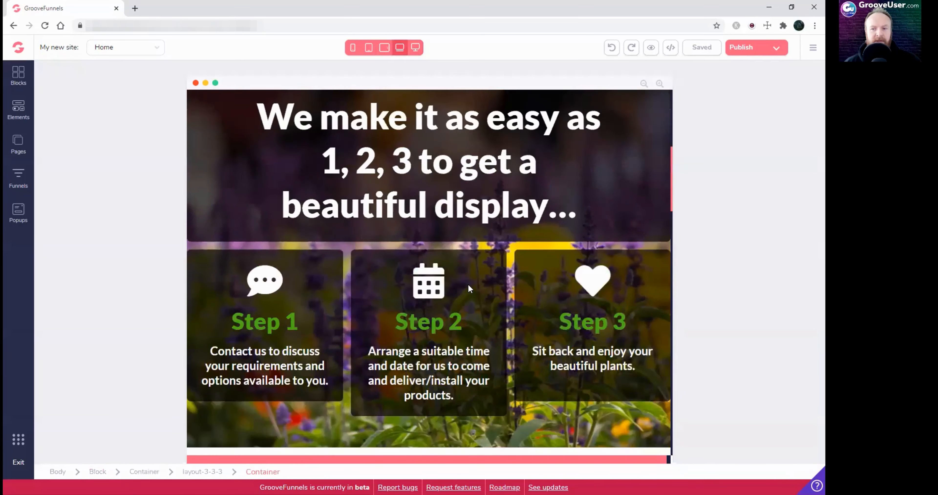
{"action": "scroll", "coordinate": [469, 289], "scroll_direction": "up", "scroll_amount": 6}
Examine the home page in the landscape tablet view, checking the step boxes, service columns and testimonials for fit
{"action": "left_click", "coordinate": [384, 47]}
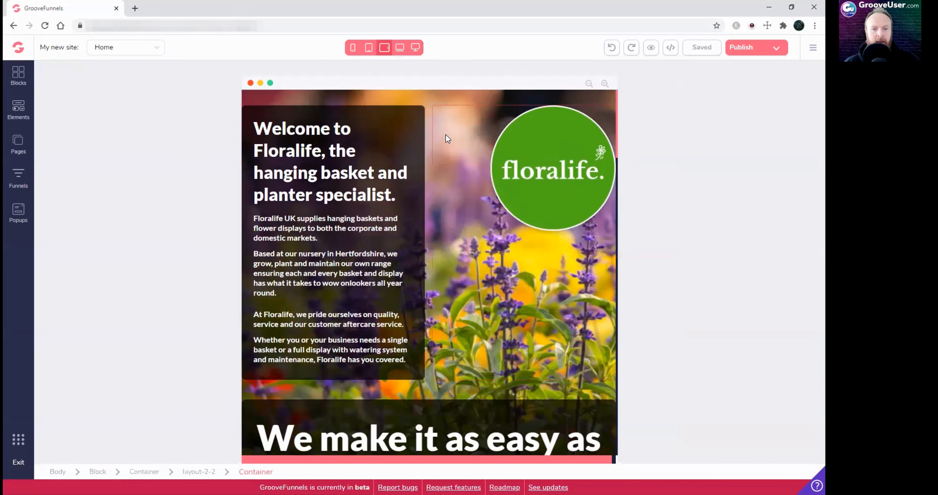
{"action": "scroll", "coordinate": [336, 295], "scroll_direction": "down", "scroll_amount": 8}
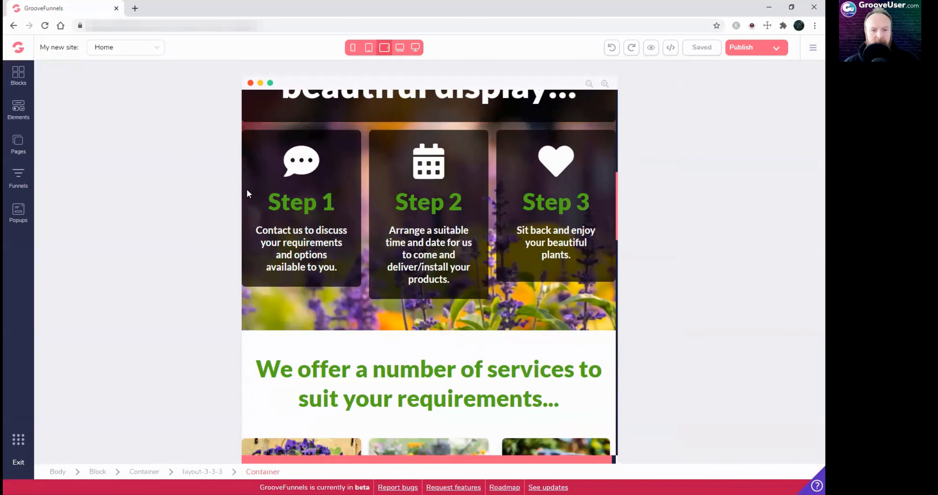
{"action": "scroll", "coordinate": [468, 282], "scroll_direction": "down", "scroll_amount": 2}
{"action": "scroll", "coordinate": [468, 281], "scroll_direction": "down", "scroll_amount": 1}
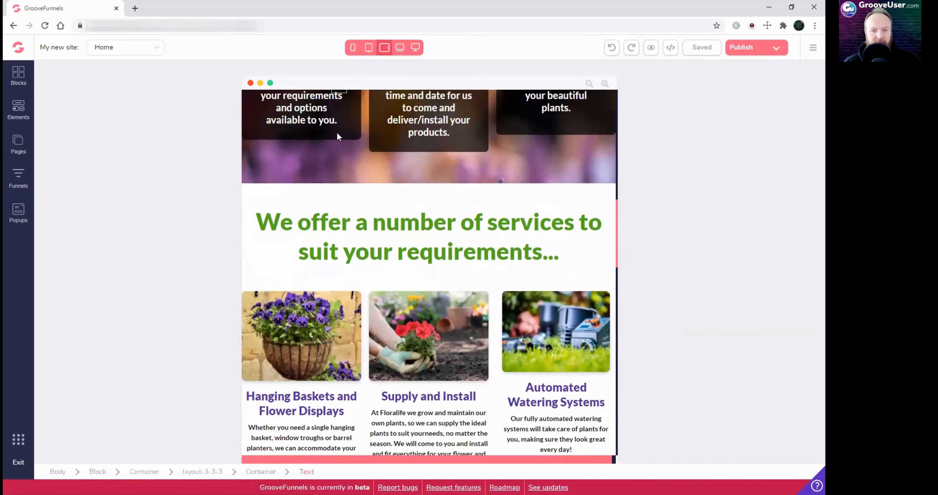
{"action": "scroll", "coordinate": [478, 259], "scroll_direction": "down", "scroll_amount": 2}
{"action": "left_click", "coordinate": [263, 224]}
{"action": "scroll", "coordinate": [493, 290], "scroll_direction": "down", "scroll_amount": 7}
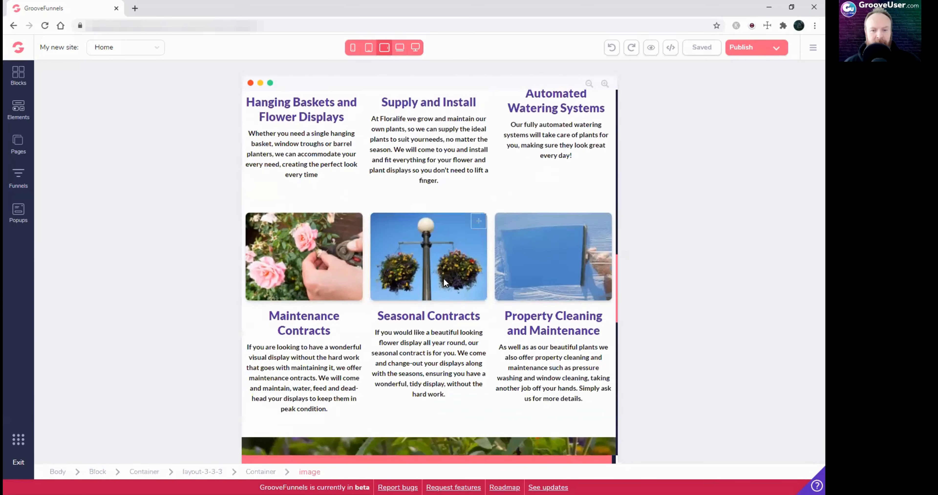
{"action": "scroll", "coordinate": [493, 290], "scroll_direction": "down", "scroll_amount": 12}
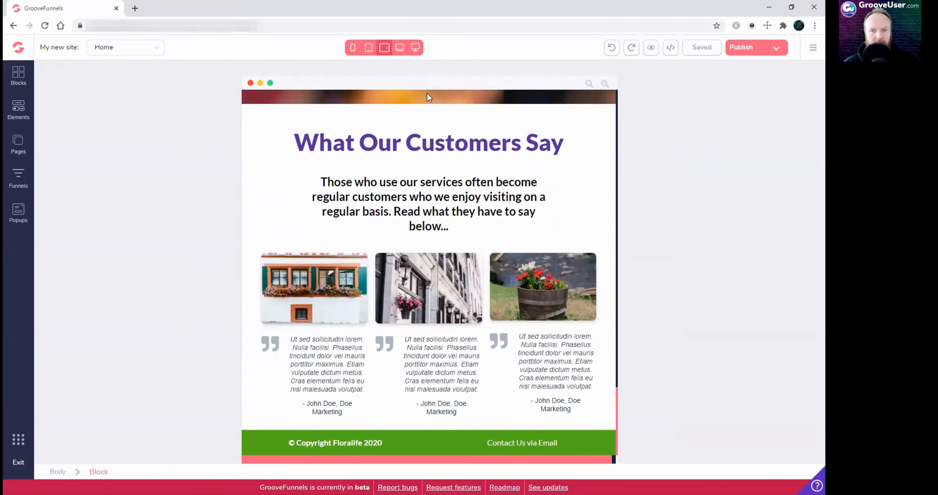
{"action": "scroll", "coordinate": [414, 124], "scroll_direction": "up", "scroll_amount": 20}
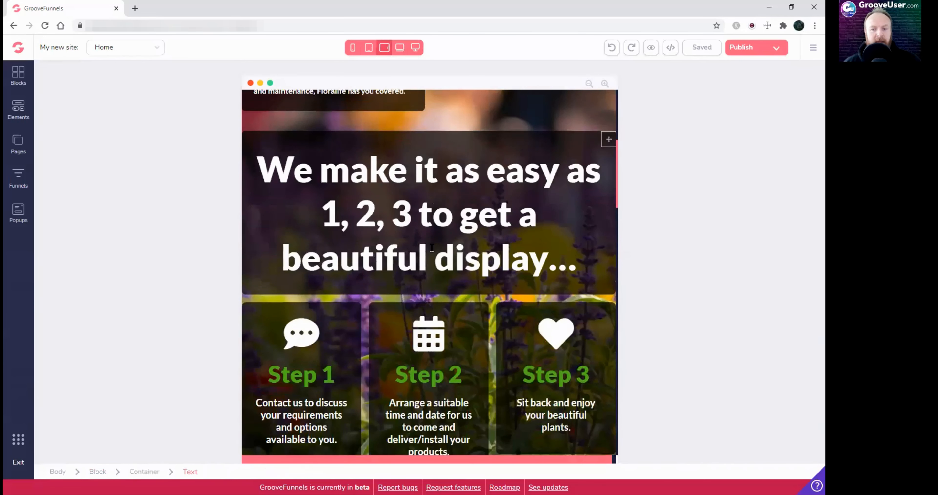
Select the welcome section's two-column layout and compare its column arrangement in the landscape and portrait tablet views
{"action": "left_click", "coordinate": [369, 51]}
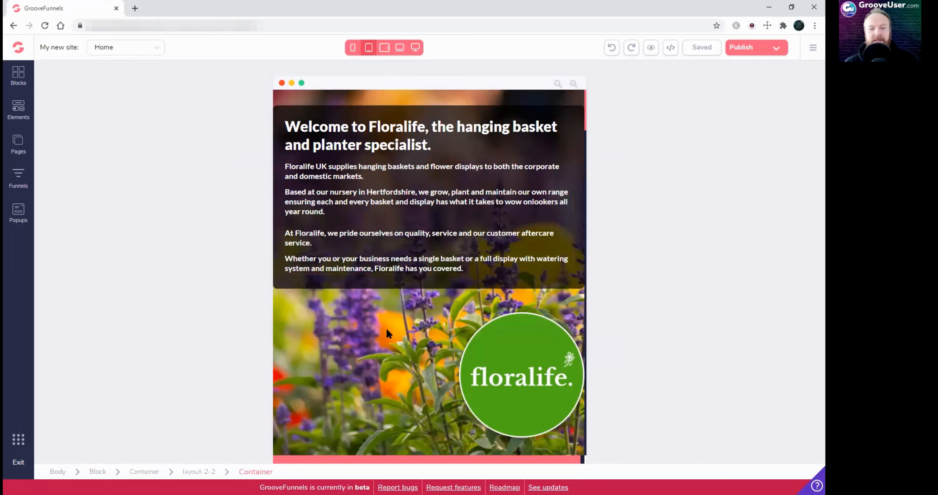
{"action": "left_click", "coordinate": [385, 47]}
{"action": "left_click", "coordinate": [391, 106]}
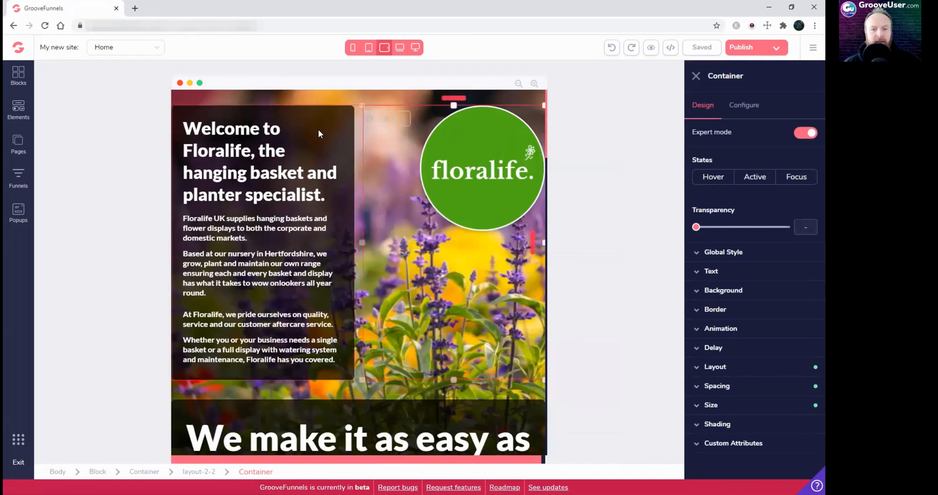
{"action": "left_click", "coordinate": [366, 156]}
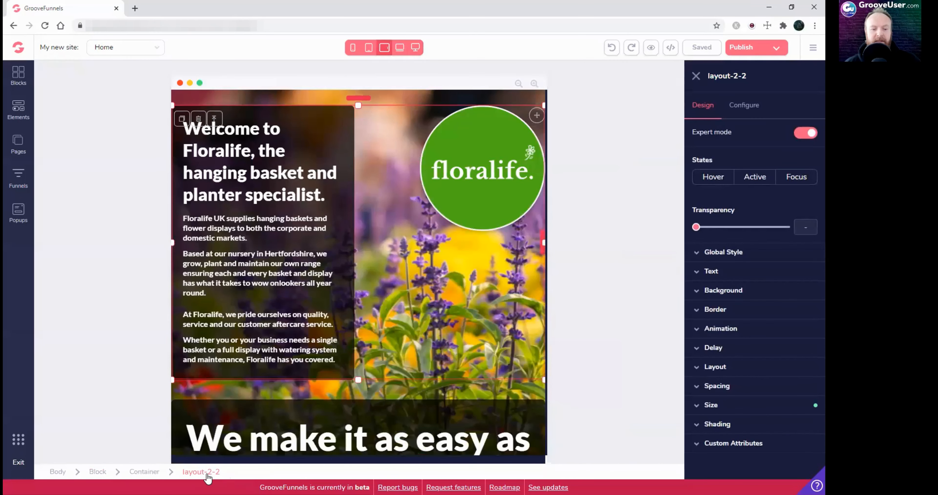
{"action": "left_click", "coordinate": [368, 48]}
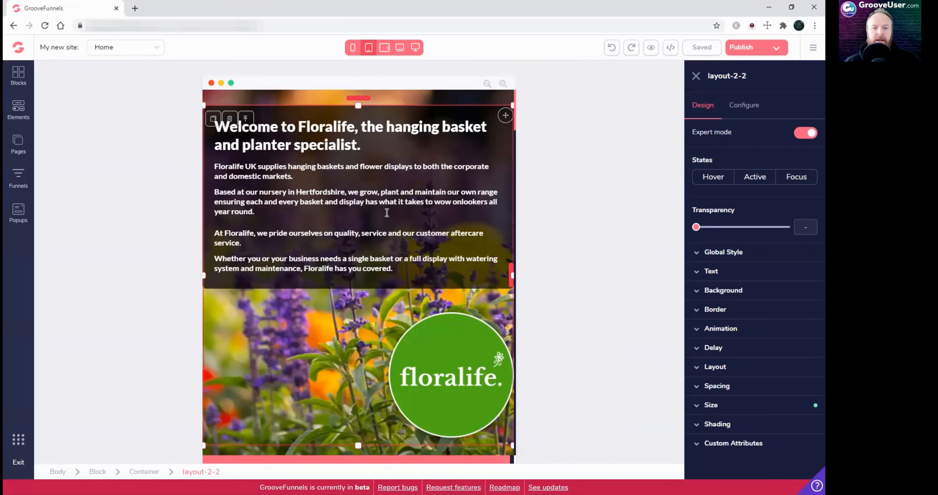
{"action": "left_click", "coordinate": [384, 48]}
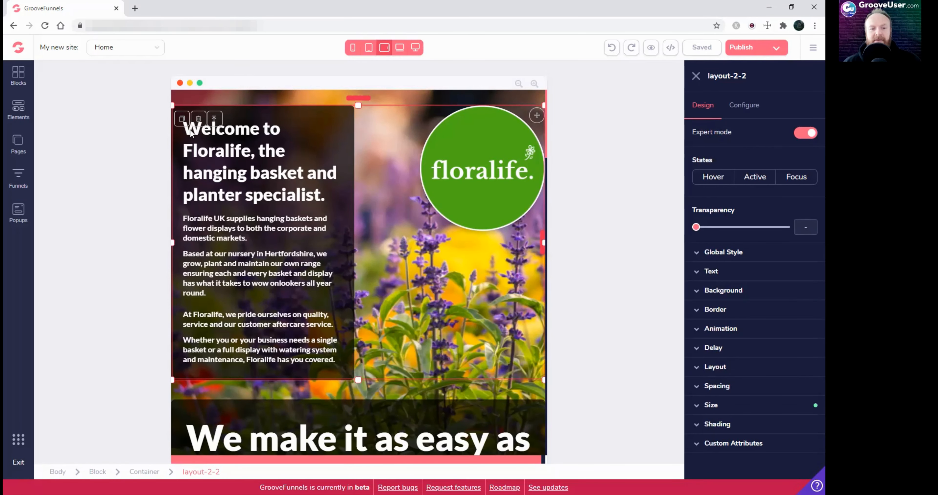
{"action": "left_click", "coordinate": [369, 46]}
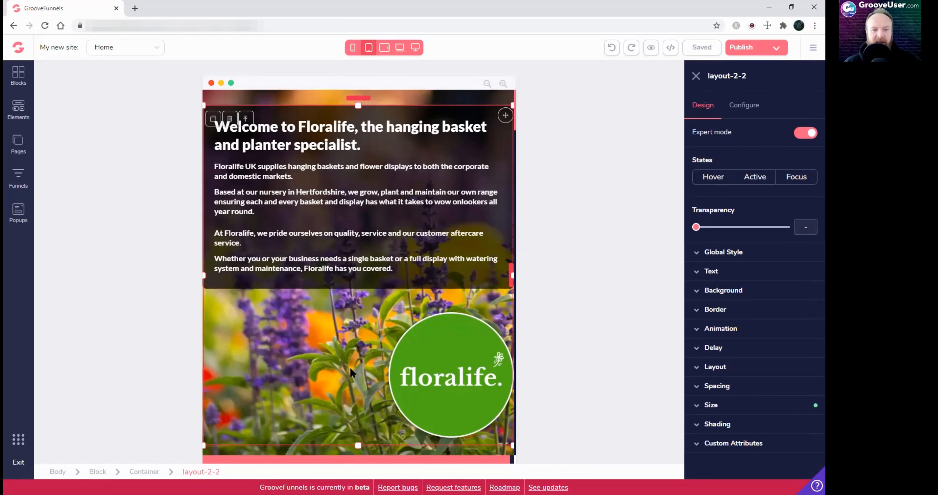
Examine the rest of the page in the portrait tablet view, checking the stacking and spacing of steps, services, form and testimonials
{"action": "scroll", "coordinate": [350, 367], "scroll_direction": "down", "scroll_amount": 10}
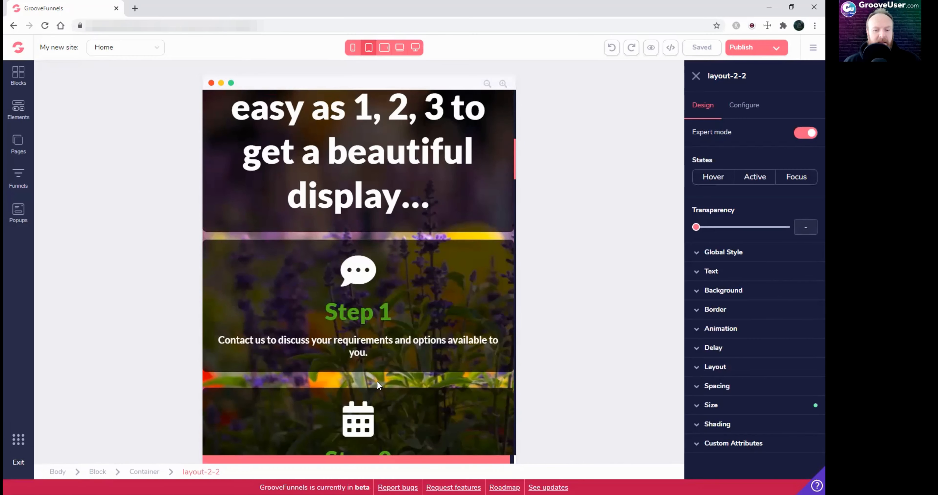
{"action": "scroll", "coordinate": [372, 353], "scroll_direction": "down", "scroll_amount": 15}
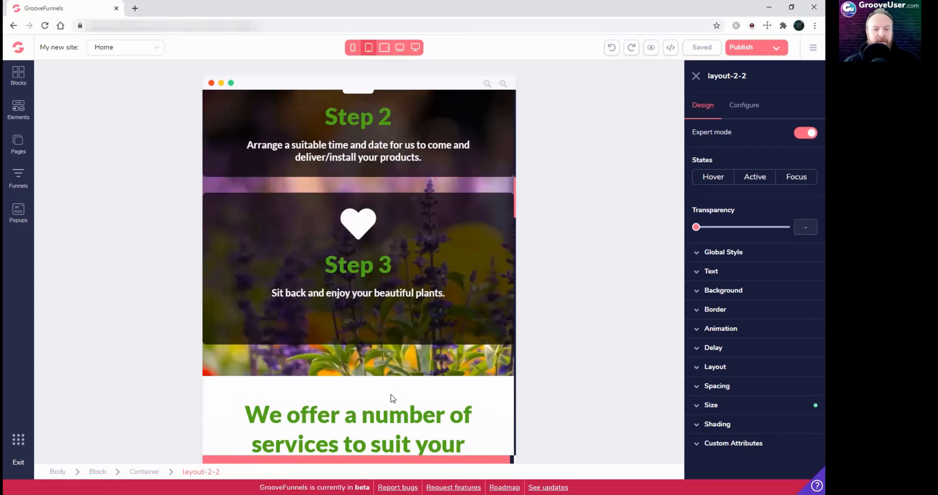
{"action": "scroll", "coordinate": [417, 384], "scroll_direction": "down", "scroll_amount": 10}
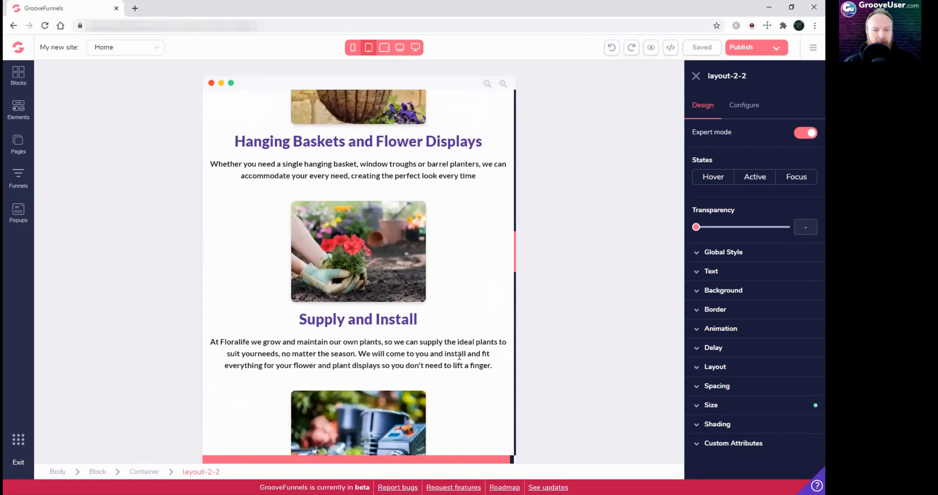
{"action": "scroll", "coordinate": [459, 351], "scroll_direction": "down", "scroll_amount": 5}
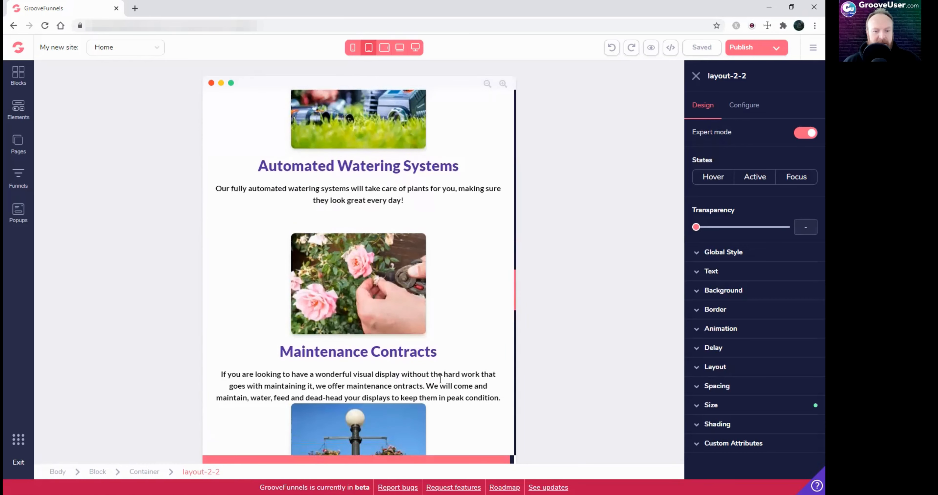
{"action": "scroll", "coordinate": [440, 380], "scroll_direction": "down", "scroll_amount": 5}
{"action": "scroll", "coordinate": [404, 381], "scroll_direction": "down", "scroll_amount": 10}
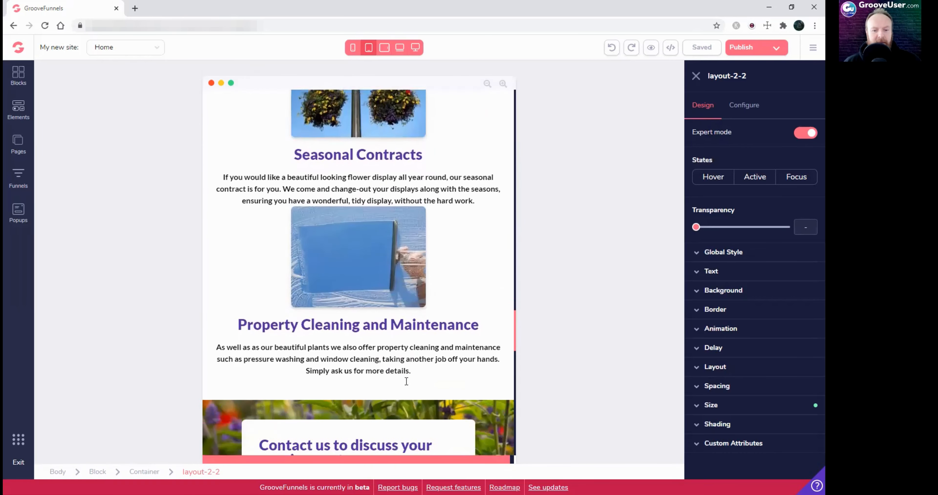
{"action": "scroll", "coordinate": [414, 390], "scroll_direction": "down", "scroll_amount": 8}
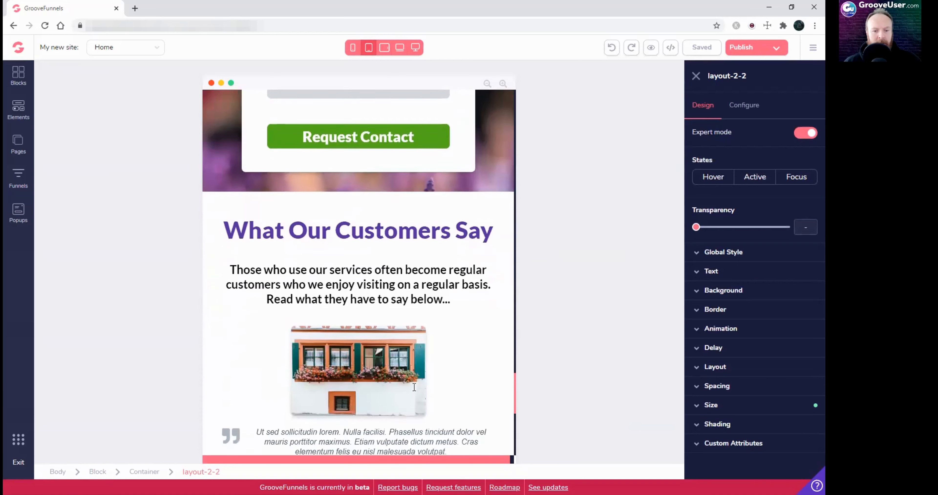
{"action": "scroll", "coordinate": [415, 389], "scroll_direction": "down", "scroll_amount": 5}
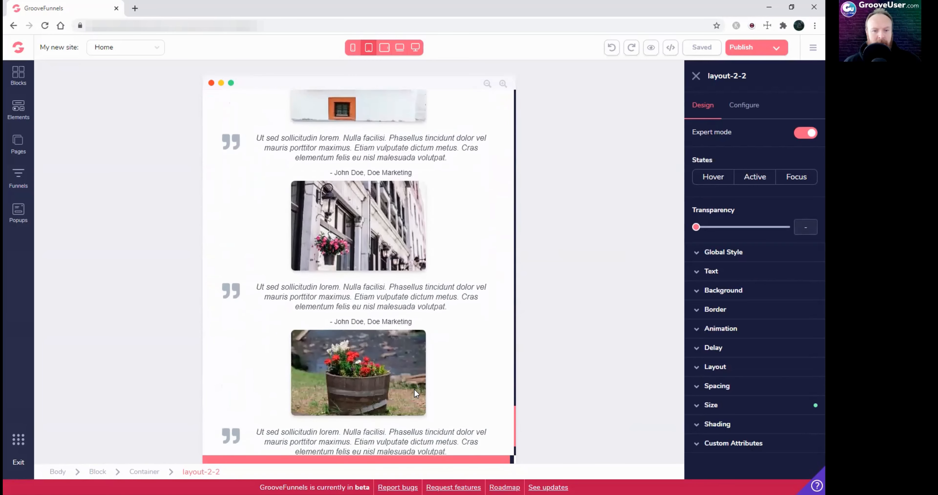
{"action": "scroll", "coordinate": [400, 328], "scroll_direction": "up", "scroll_amount": 2}
{"action": "scroll", "coordinate": [386, 297], "scroll_direction": "up", "scroll_amount": 20}
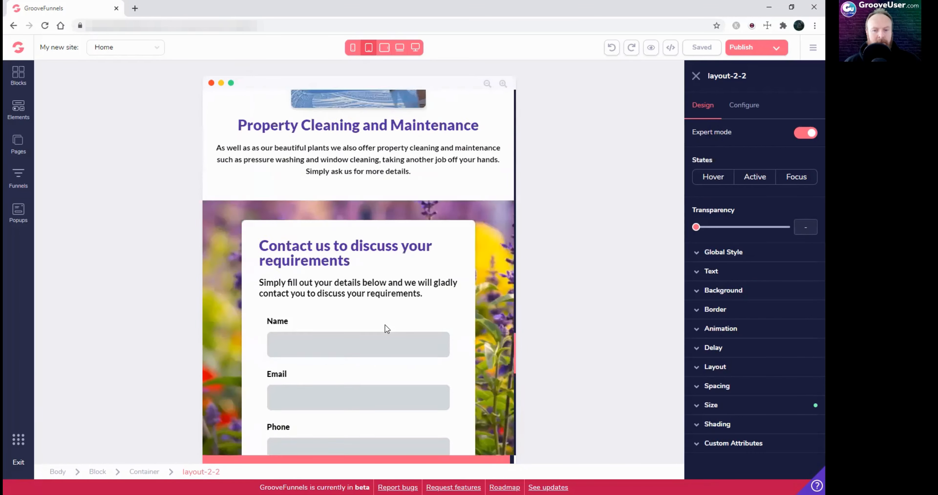
{"action": "scroll", "coordinate": [381, 356], "scroll_direction": "up", "scroll_amount": 5}
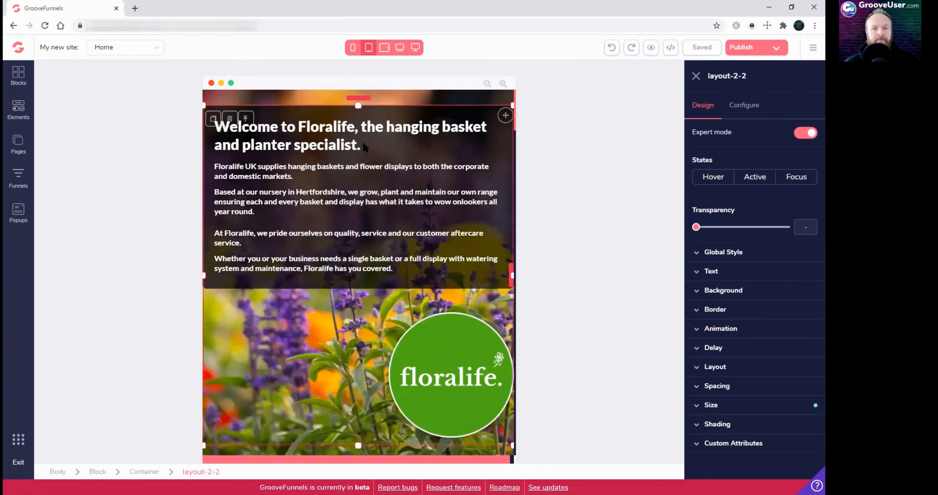
Examine the whole home page in the phone view, checking heading sizes, text alignment and stacking from the welcome section to the footer
{"action": "left_click", "coordinate": [352, 47]}
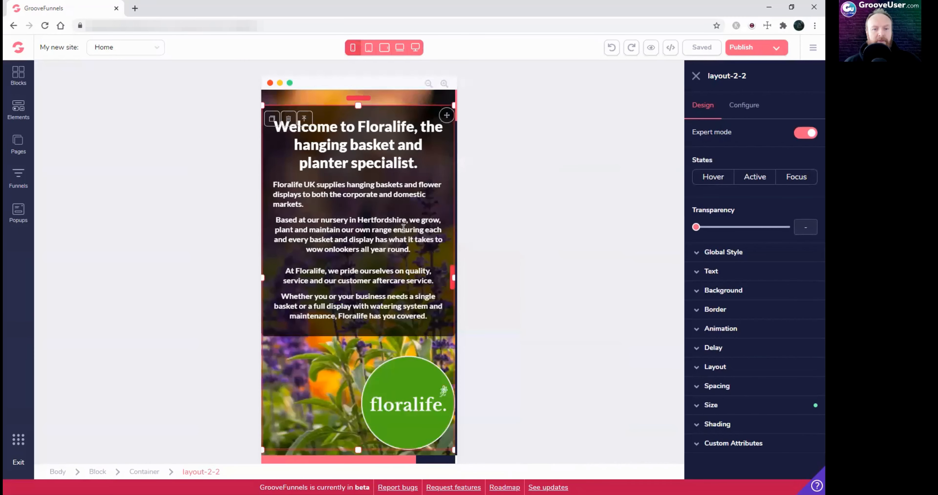
{"action": "scroll", "coordinate": [337, 288], "scroll_direction": "down", "scroll_amount": 4}
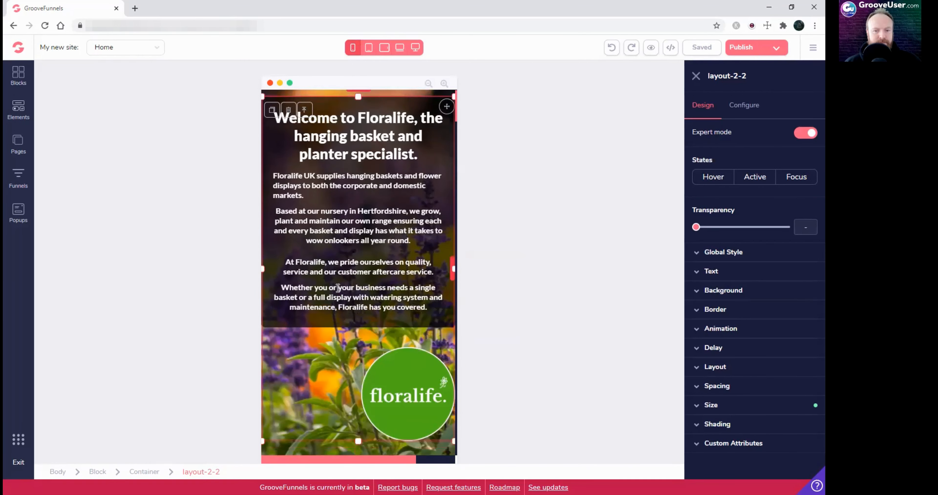
{"action": "scroll", "coordinate": [339, 292], "scroll_direction": "up", "scroll_amount": 4}
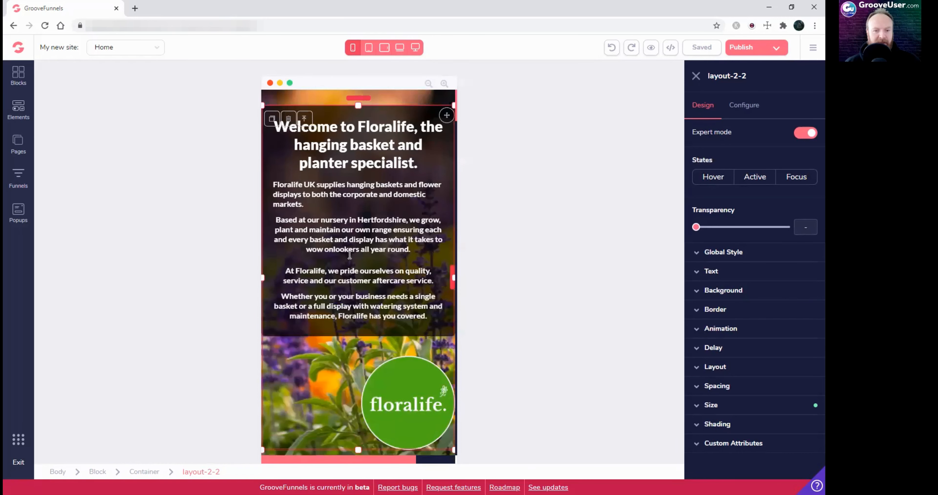
{"action": "scroll", "coordinate": [345, 309], "scroll_direction": "down", "scroll_amount": 7}
{"action": "scroll", "coordinate": [342, 275], "scroll_direction": "up", "scroll_amount": 7}
{"action": "scroll", "coordinate": [350, 240], "scroll_direction": "down", "scroll_amount": 7}
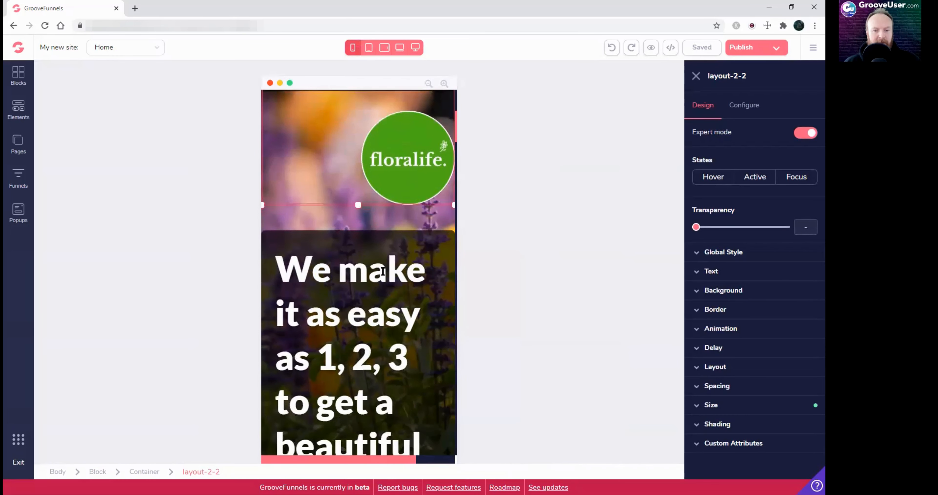
{"action": "scroll", "coordinate": [394, 263], "scroll_direction": "down", "scroll_amount": 3}
{"action": "scroll", "coordinate": [358, 331], "scroll_direction": "down", "scroll_amount": 15}
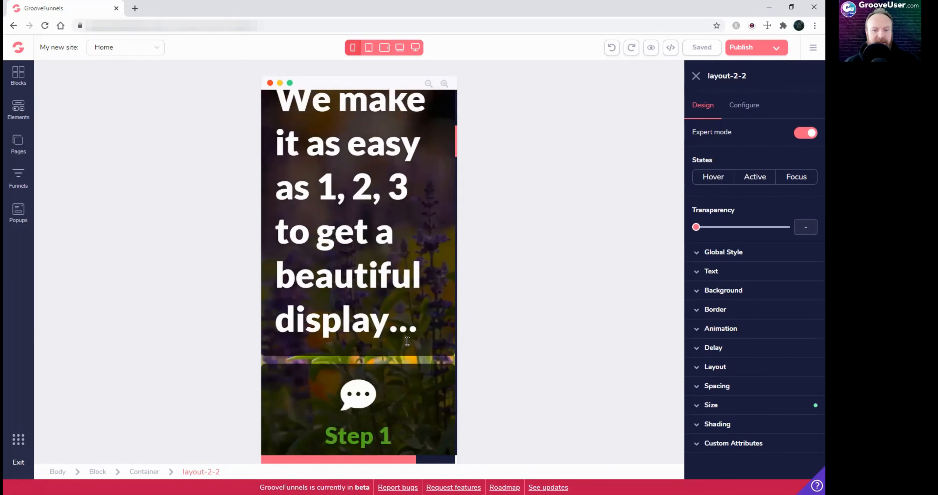
{"action": "scroll", "coordinate": [389, 294], "scroll_direction": "down", "scroll_amount": 20}
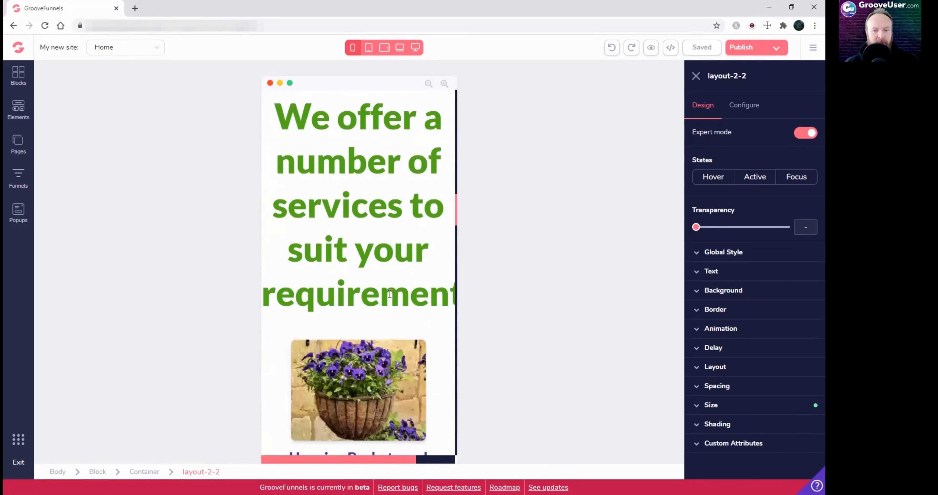
{"action": "scroll", "coordinate": [390, 295], "scroll_direction": "down", "scroll_amount": 20}
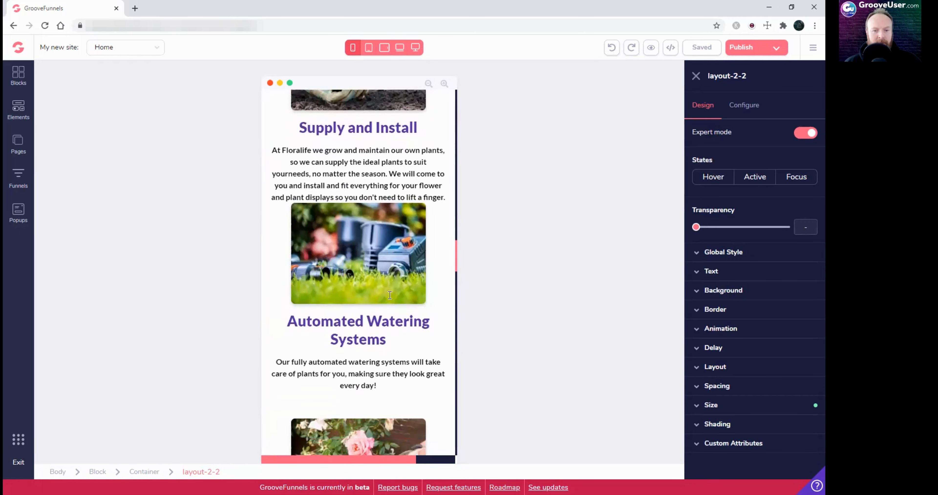
{"action": "scroll", "coordinate": [390, 295], "scroll_direction": "down", "scroll_amount": 20}
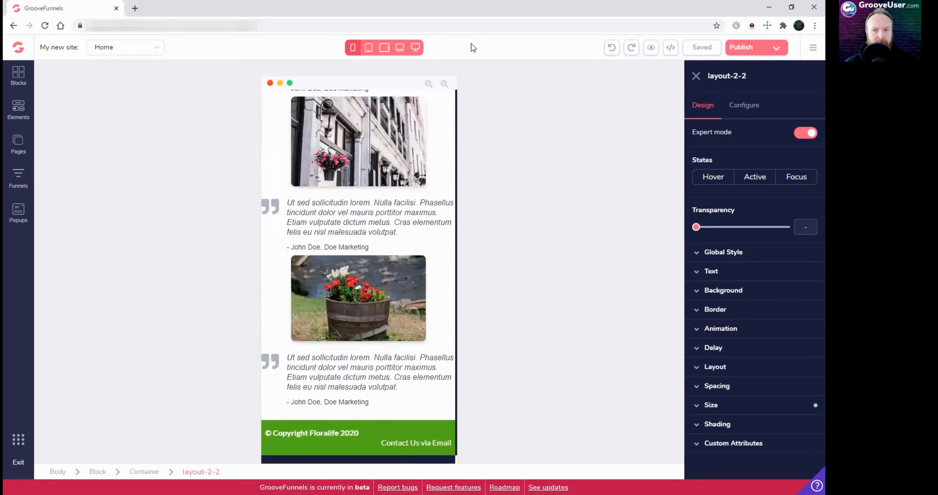
{"action": "scroll", "coordinate": [412, 261], "scroll_direction": "up", "scroll_amount": 15}
{"action": "scroll", "coordinate": [412, 261], "scroll_direction": "up", "scroll_amount": 15}
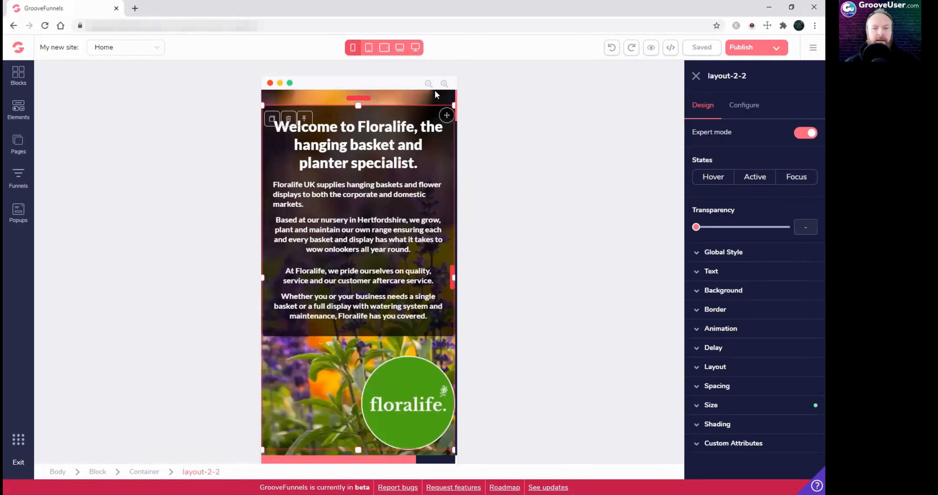
In the laptop view, set the welcome block's left and right padding to 2rem
{"action": "left_click", "coordinate": [415, 47]}
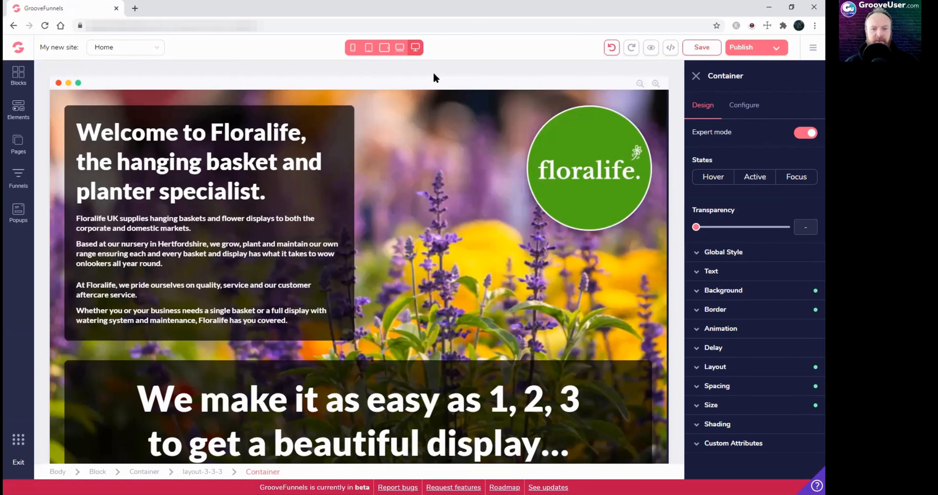
{"action": "left_click", "coordinate": [399, 47]}
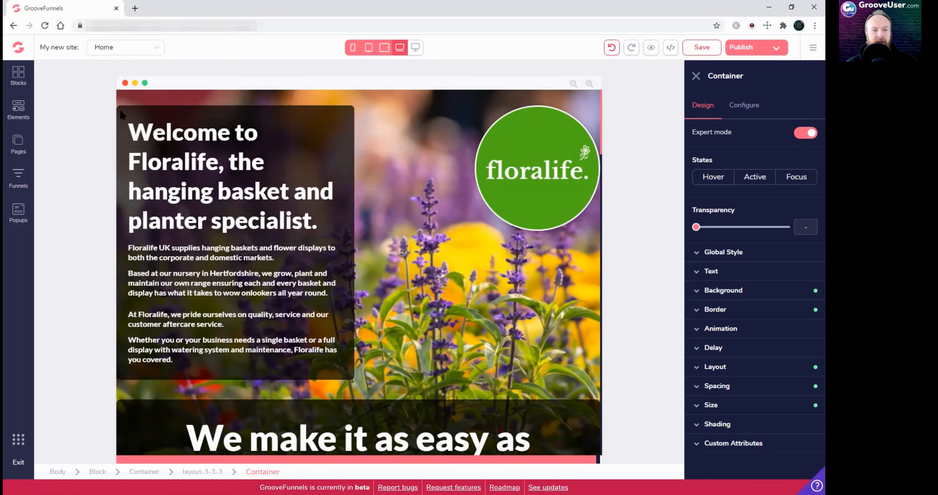
{"action": "scroll", "coordinate": [155, 351], "scroll_direction": "down", "scroll_amount": 8}
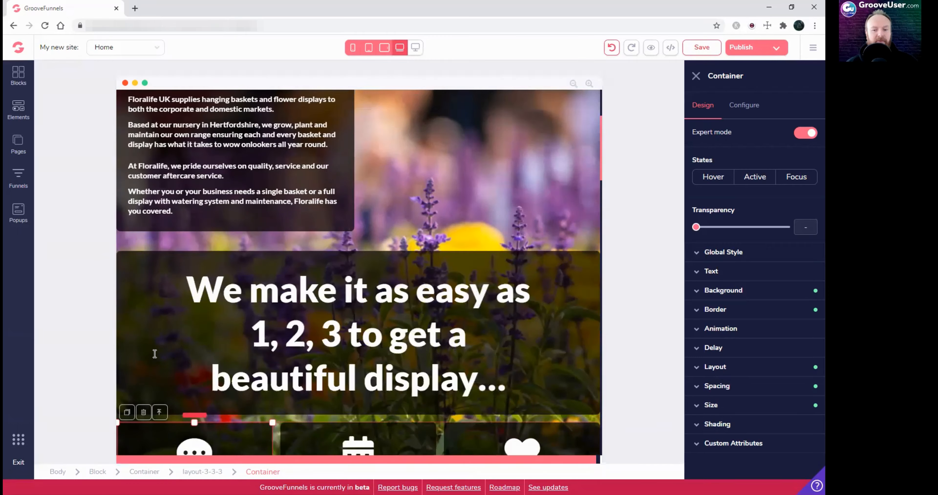
{"action": "scroll", "coordinate": [155, 353], "scroll_direction": "up", "scroll_amount": 8}
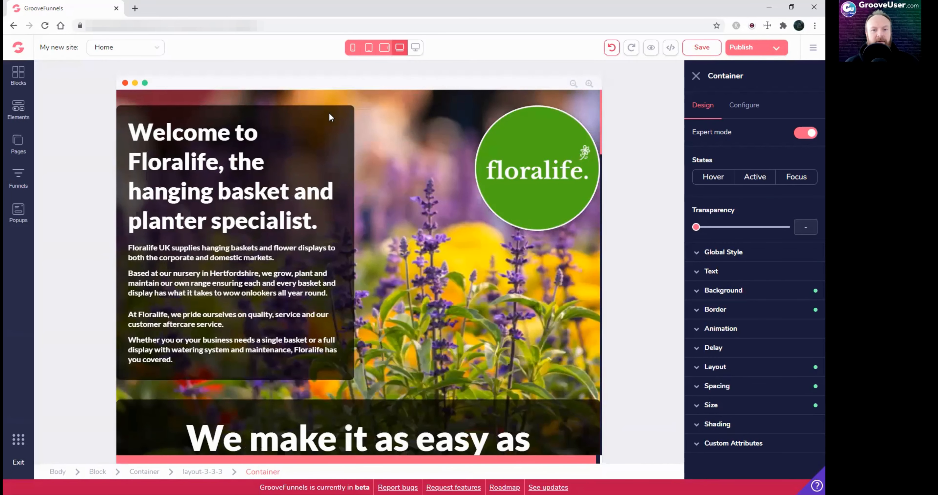
{"action": "left_click", "coordinate": [162, 99]}
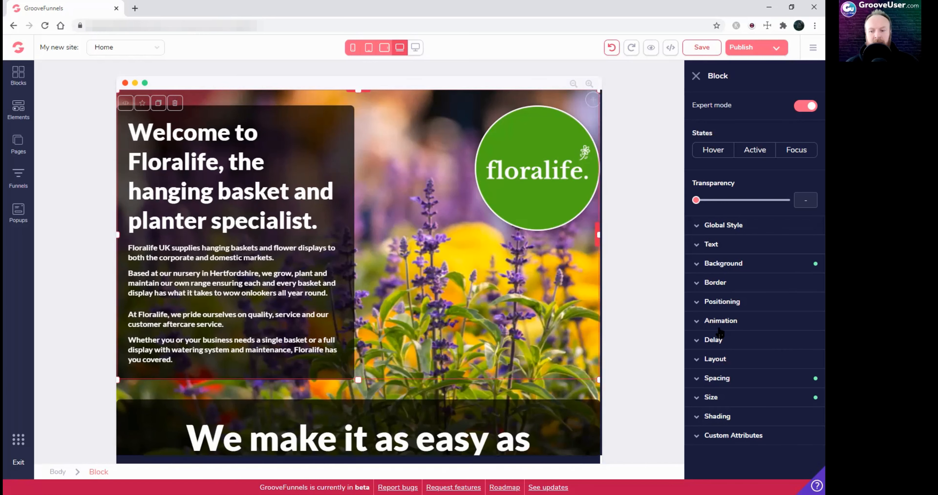
{"action": "left_click", "coordinate": [739, 383]}
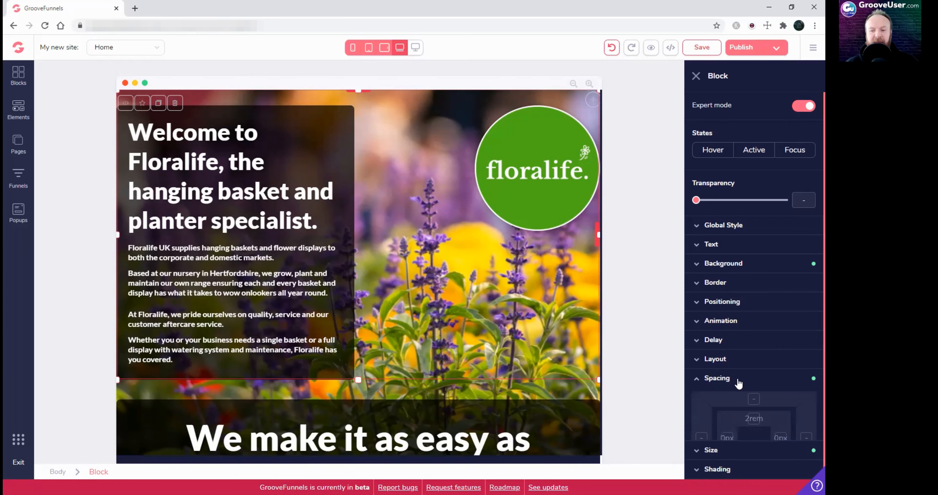
{"action": "scroll", "coordinate": [728, 385], "scroll_direction": "down", "scroll_amount": 2}
{"action": "left_click", "coordinate": [726, 385]}
{"action": "left_click", "coordinate": [782, 386]}
{"action": "left_click_drag", "start_coordinate": [698, 442], "coordinate": [734, 442]}
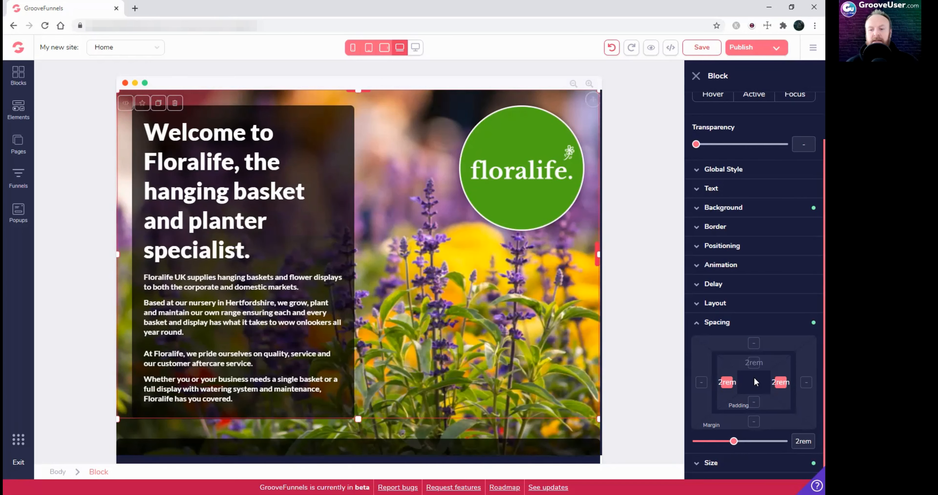
Set the left and right padding of the "We make it as easy as 1, 2, 3" heading block to 2rem
{"action": "scroll", "coordinate": [461, 350], "scroll_direction": "down", "scroll_amount": 3}
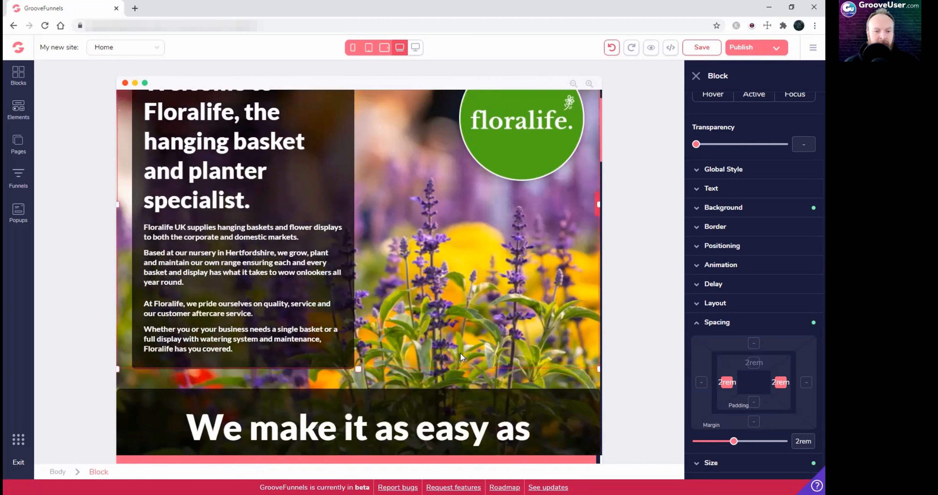
{"action": "scroll", "coordinate": [435, 353], "scroll_direction": "down", "scroll_amount": 4}
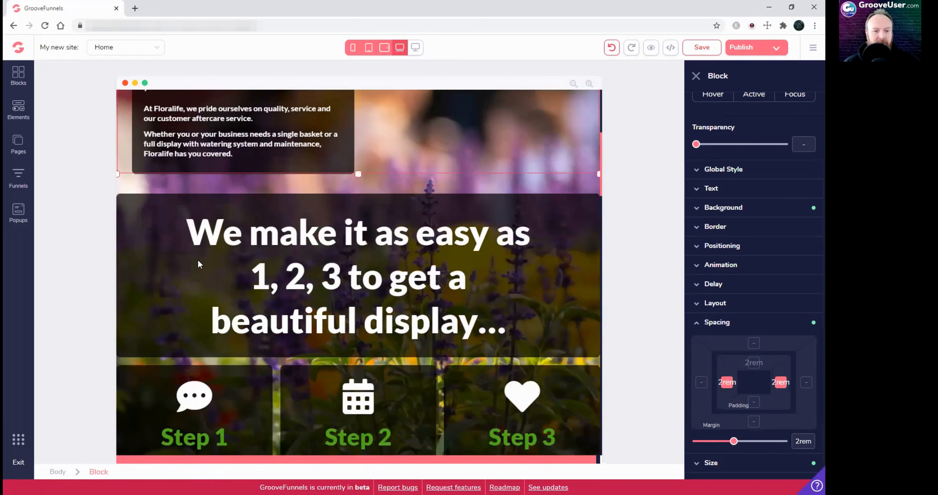
{"action": "left_click", "coordinate": [134, 196]}
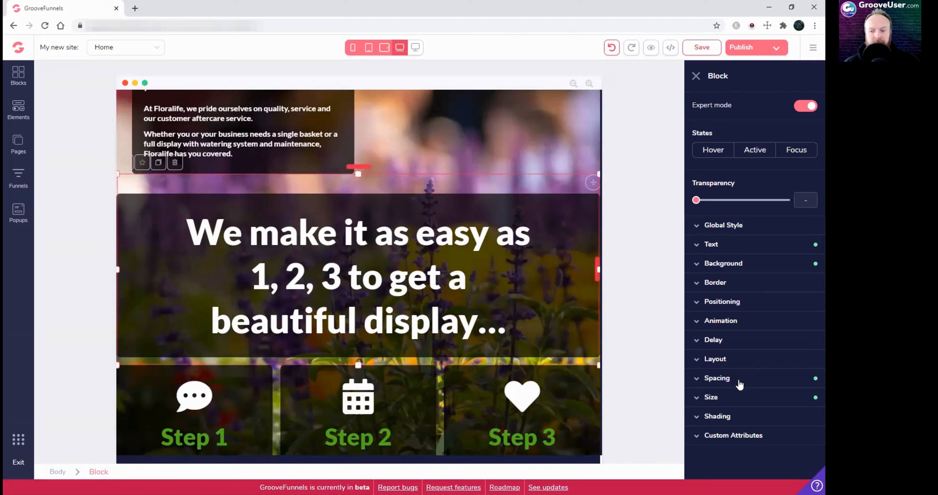
{"action": "scroll", "coordinate": [770, 424], "scroll_direction": "down", "scroll_amount": 1}
{"action": "left_click", "coordinate": [730, 403]}
{"action": "left_click", "coordinate": [779, 406]}
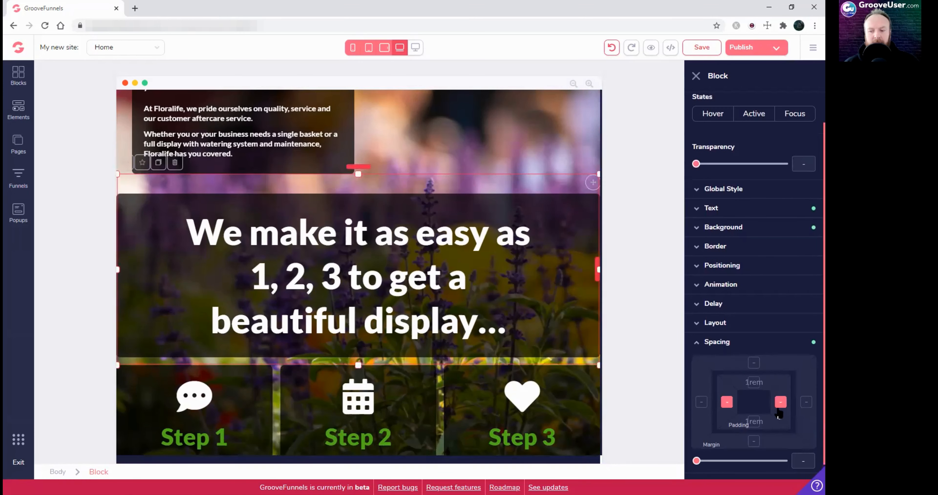
{"action": "left_click", "coordinate": [718, 462]}
{"action": "left_click_drag", "start_coordinate": [718, 463], "coordinate": [738, 467]}
Set the left and right padding of the block holding the three step boxes to 2rem
{"action": "scroll", "coordinate": [524, 371], "scroll_direction": "down", "scroll_amount": 5}
{"action": "scroll", "coordinate": [239, 264], "scroll_direction": "up", "scroll_amount": 1}
{"action": "left_click", "coordinate": [237, 264]}
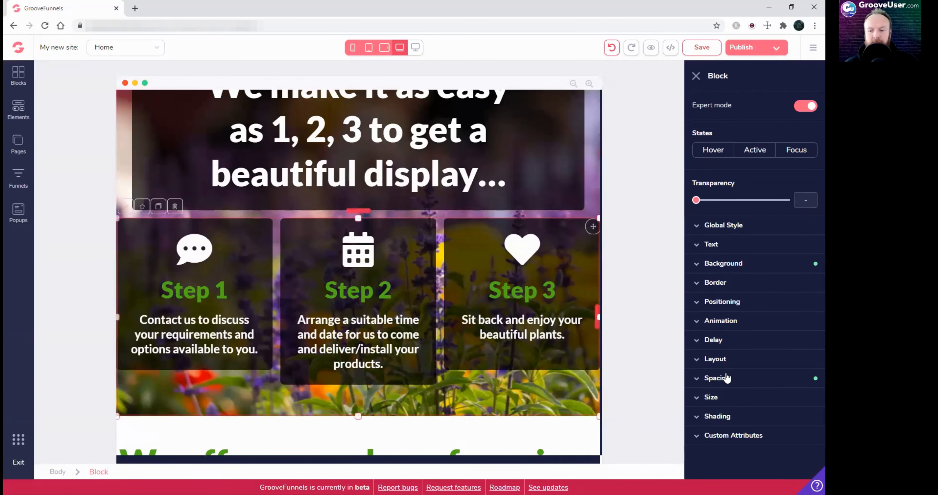
{"action": "left_click", "coordinate": [726, 378]}
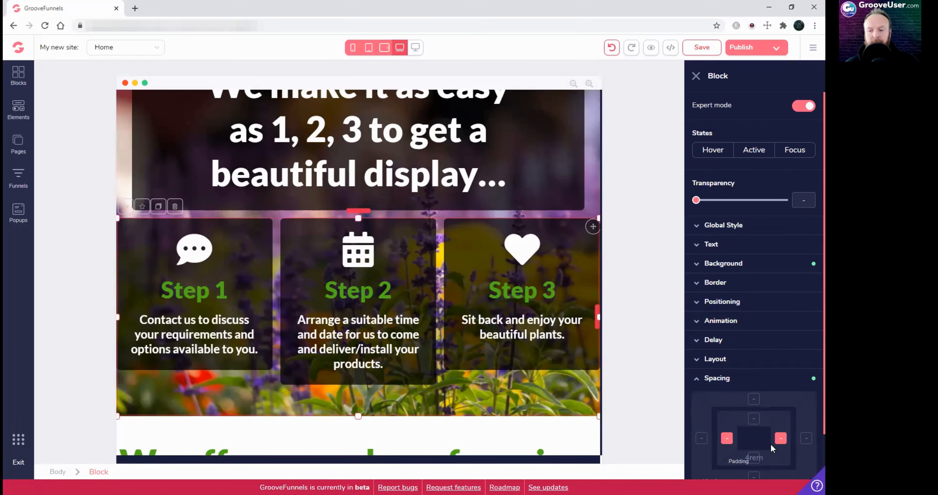
{"action": "scroll", "coordinate": [762, 442], "scroll_direction": "down", "scroll_amount": 2}
{"action": "left_click", "coordinate": [734, 426]}
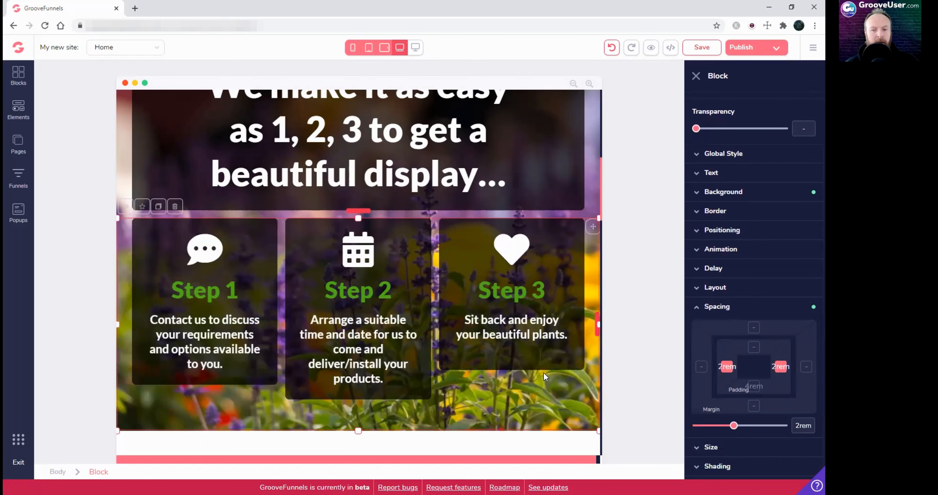
Add 1rem of top padding to the three-step block to separate it from the heading above
{"action": "scroll", "coordinate": [506, 304], "scroll_direction": "up", "scroll_amount": 5}
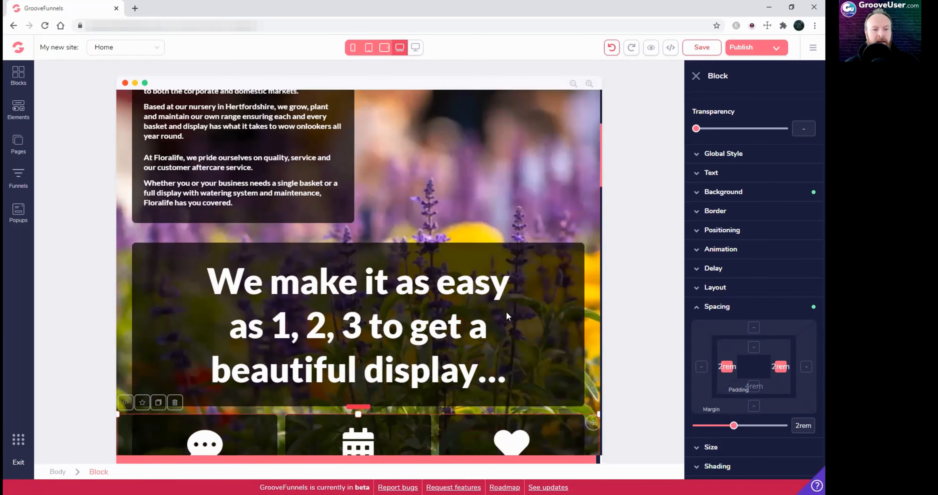
{"action": "scroll", "coordinate": [507, 311], "scroll_direction": "down", "scroll_amount": 6}
{"action": "scroll", "coordinate": [507, 317], "scroll_direction": "down", "scroll_amount": 1}
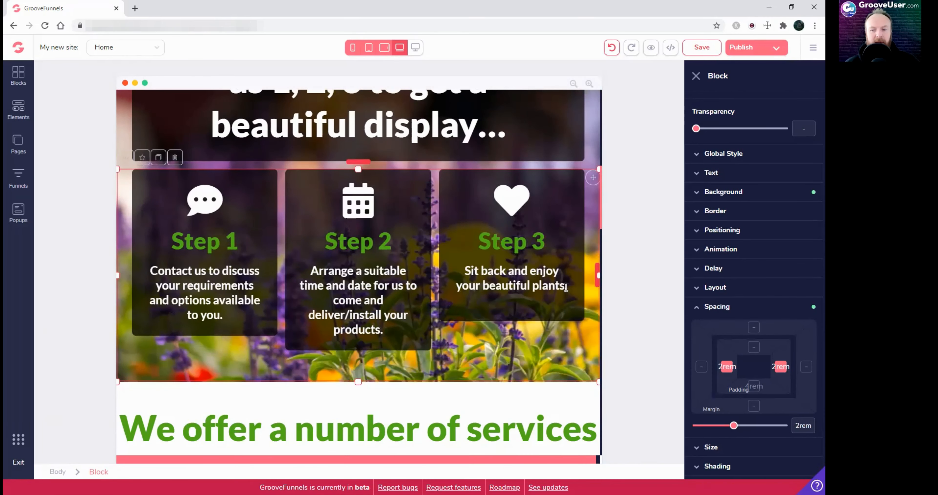
{"action": "left_click", "coordinate": [752, 347]}
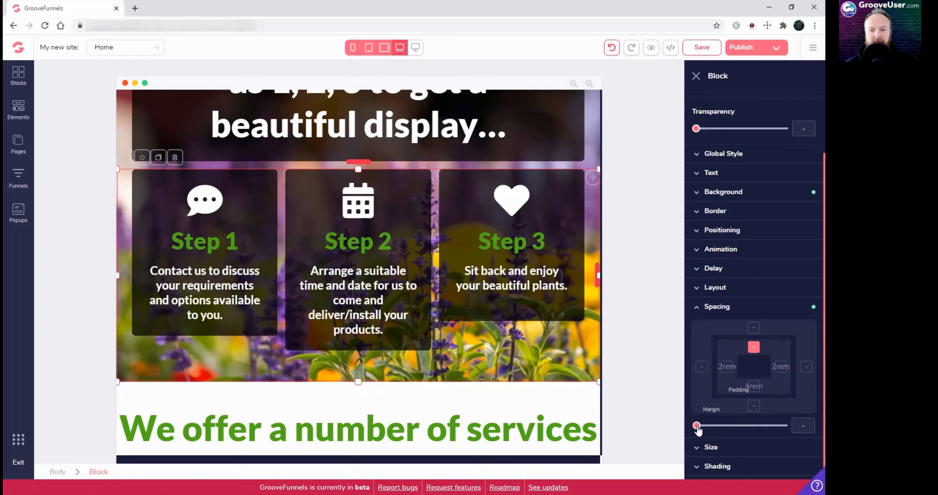
{"action": "left_click_drag", "start_coordinate": [697, 426], "coordinate": [718, 434]}
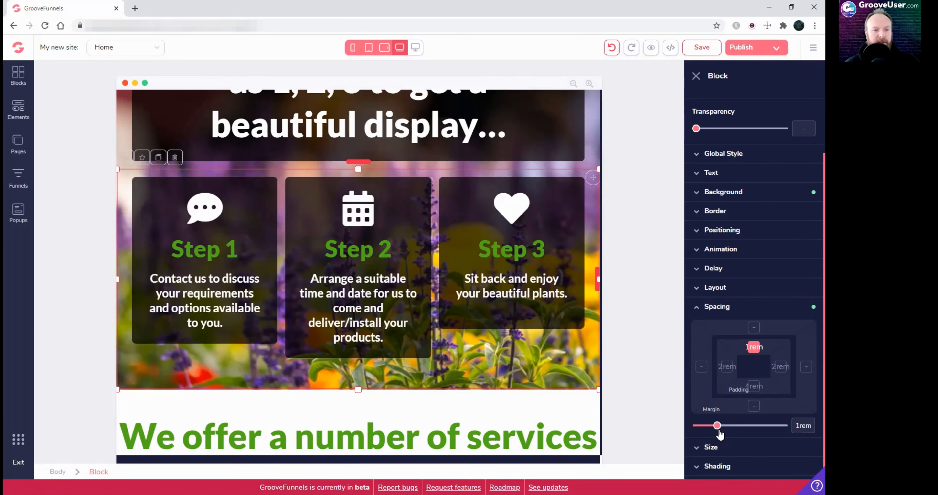
Check the width and height settings of the Step 1 and Step 2 containers
{"action": "scroll", "coordinate": [397, 352], "scroll_direction": "down", "scroll_amount": 2}
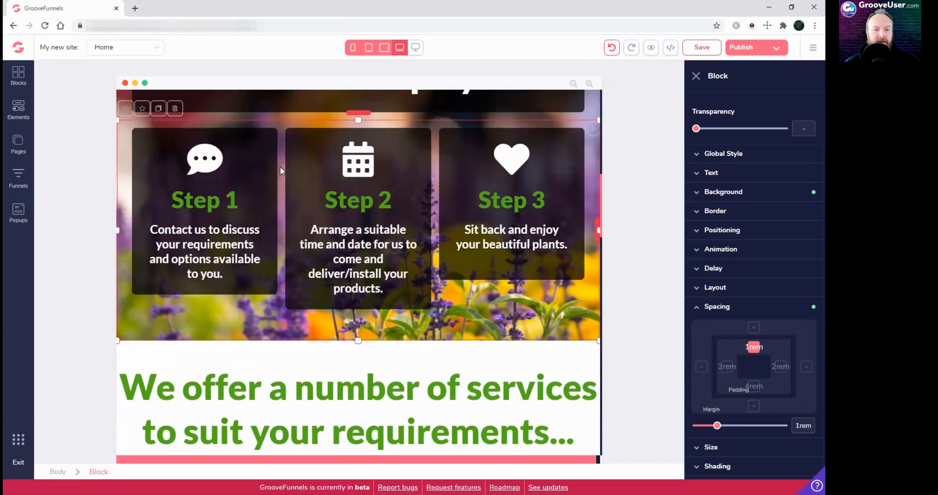
{"action": "left_click", "coordinate": [272, 137]}
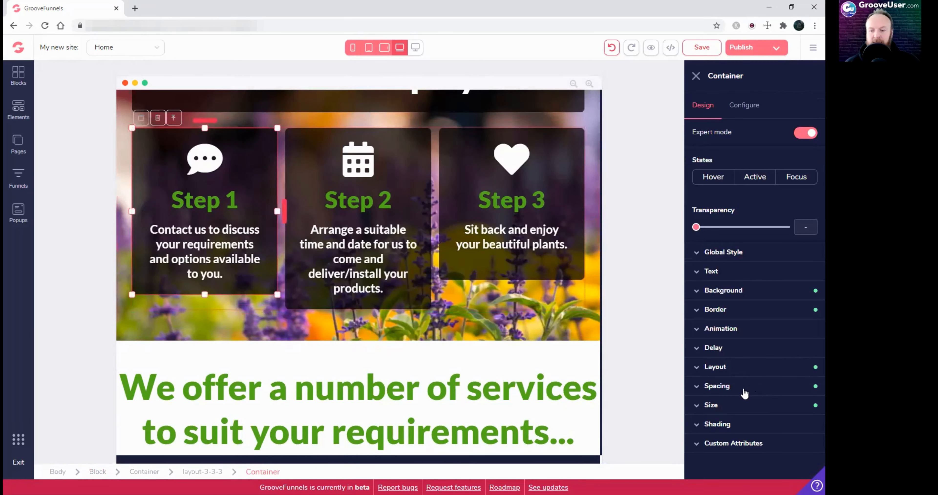
{"action": "left_click", "coordinate": [730, 407]}
{"action": "scroll", "coordinate": [754, 440], "scroll_direction": "down", "scroll_amount": 2}
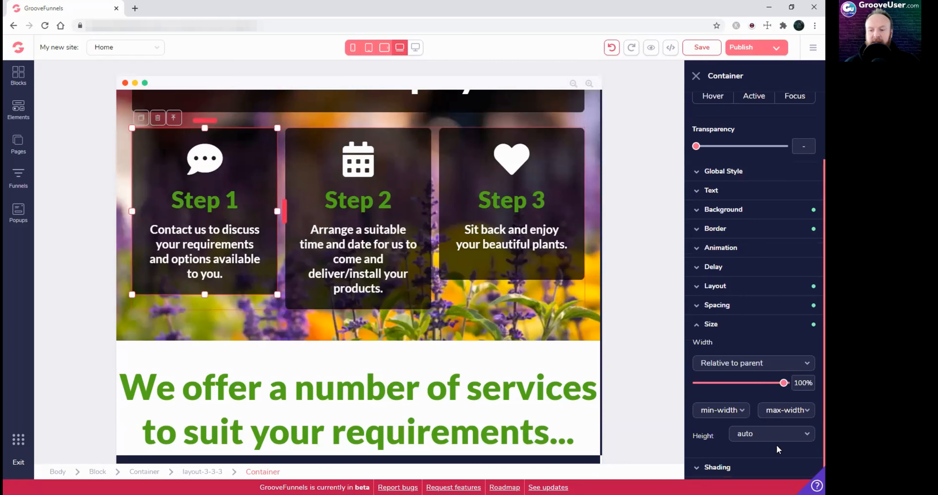
{"action": "left_click", "coordinate": [425, 305]}
{"action": "left_click", "coordinate": [734, 407]}
{"action": "scroll", "coordinate": [728, 420], "scroll_direction": "down", "scroll_amount": 1}
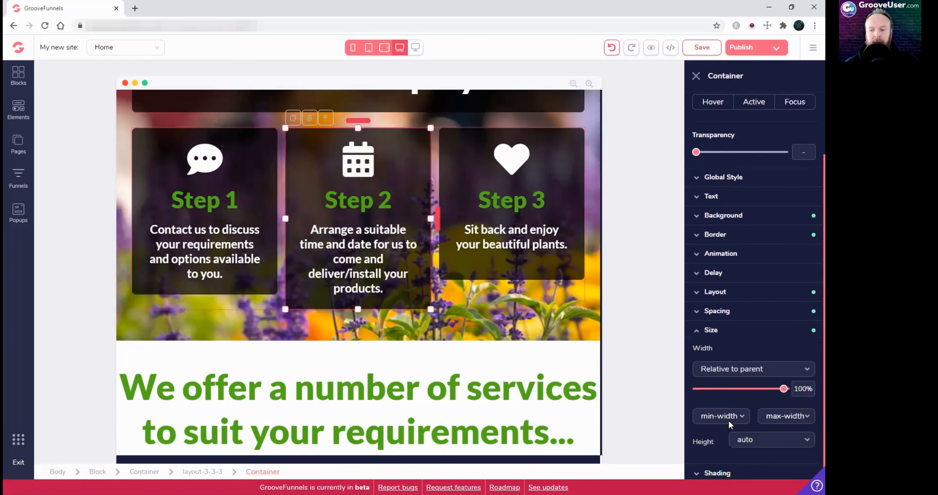
Set the height of the Step 3 container to auto
{"action": "left_click", "coordinate": [581, 270]}
{"action": "left_click", "coordinate": [719, 406]}
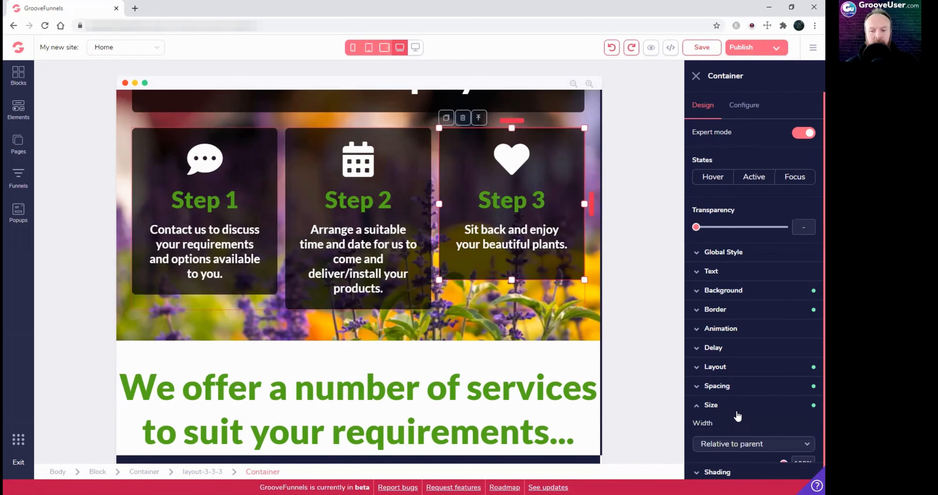
{"action": "scroll", "coordinate": [743, 423], "scroll_direction": "down", "scroll_amount": 2}
{"action": "left_click", "coordinate": [753, 433]}
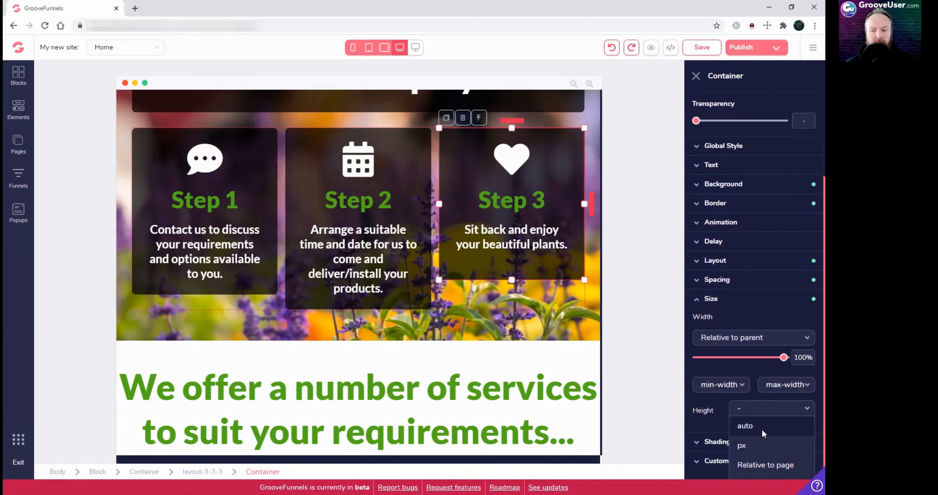
{"action": "left_click", "coordinate": [760, 422]}
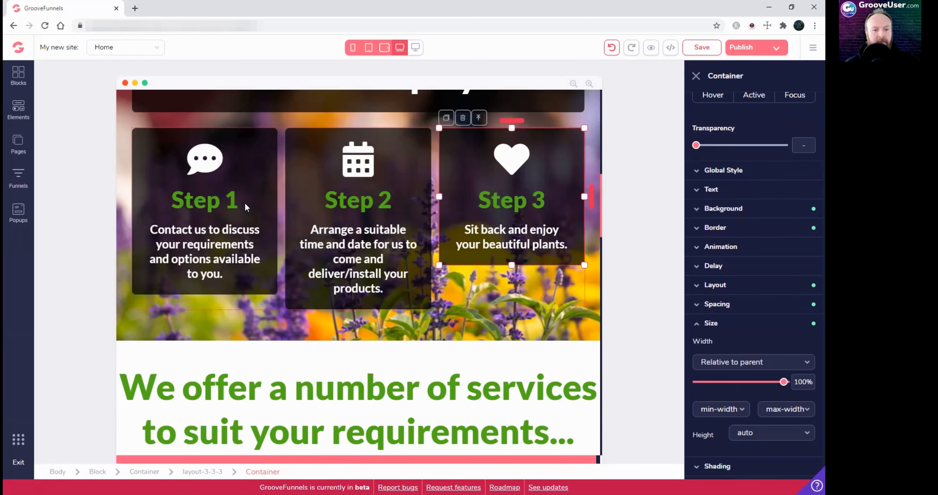
Stretch the Step 1 and Step 3 containers downward to match the height of the Step 2 container
{"action": "left_click", "coordinate": [226, 234]}
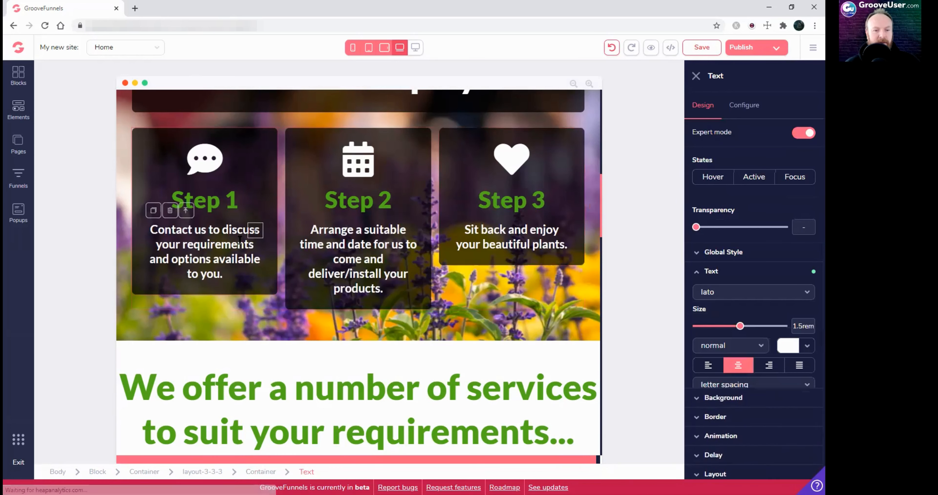
{"action": "left_click", "coordinate": [261, 291]}
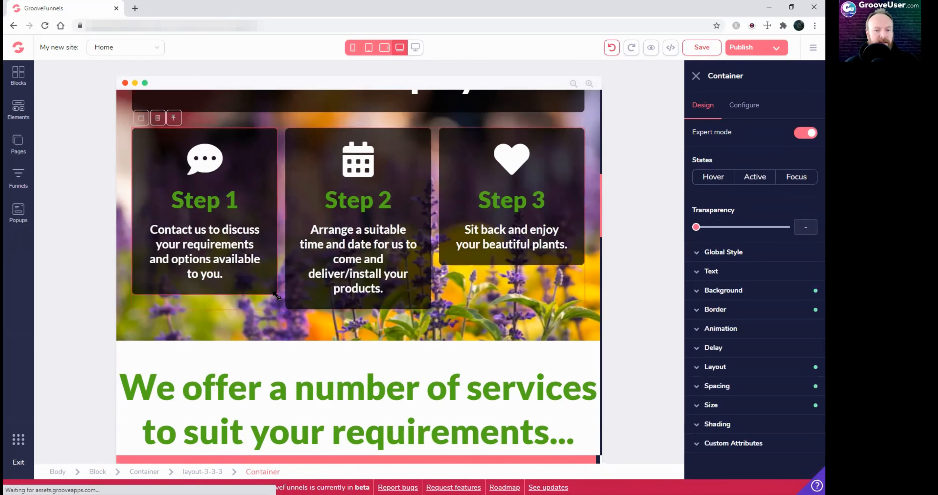
{"action": "left_click_drag", "start_coordinate": [204, 299], "coordinate": [205, 309]}
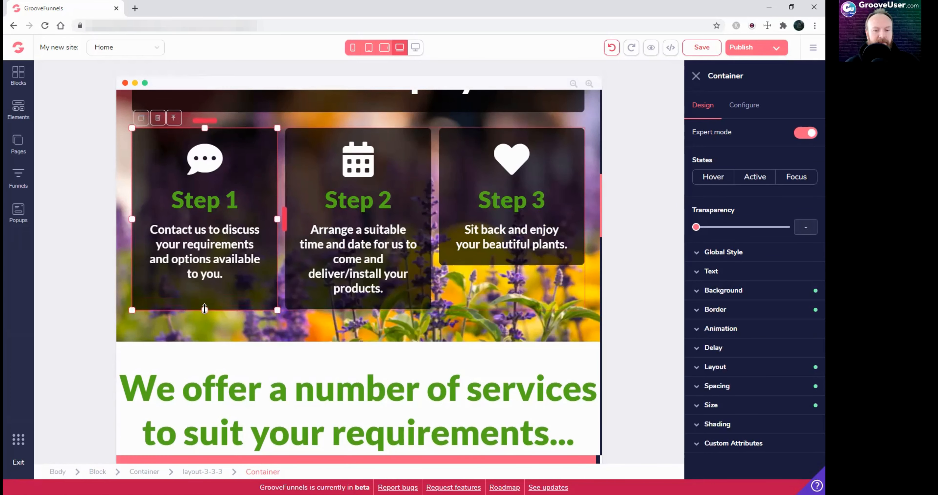
{"action": "left_click", "coordinate": [474, 254]}
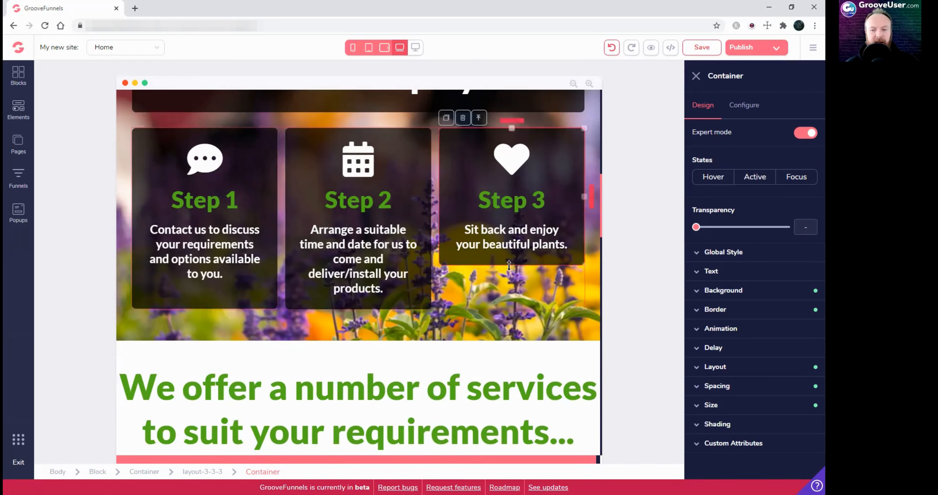
{"action": "left_click_drag", "start_coordinate": [512, 265], "coordinate": [510, 308]}
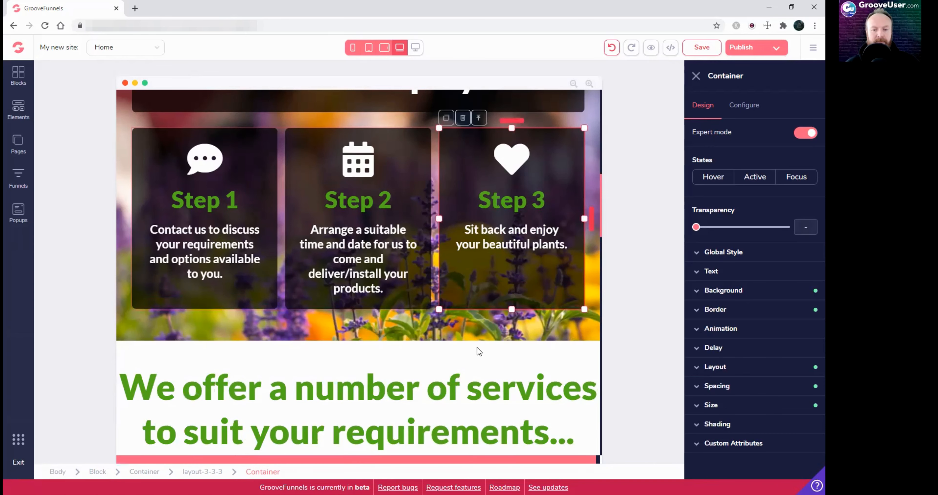
{"action": "left_click", "coordinate": [453, 327]}
{"action": "scroll", "coordinate": [391, 304], "scroll_direction": "up", "scroll_amount": 3}
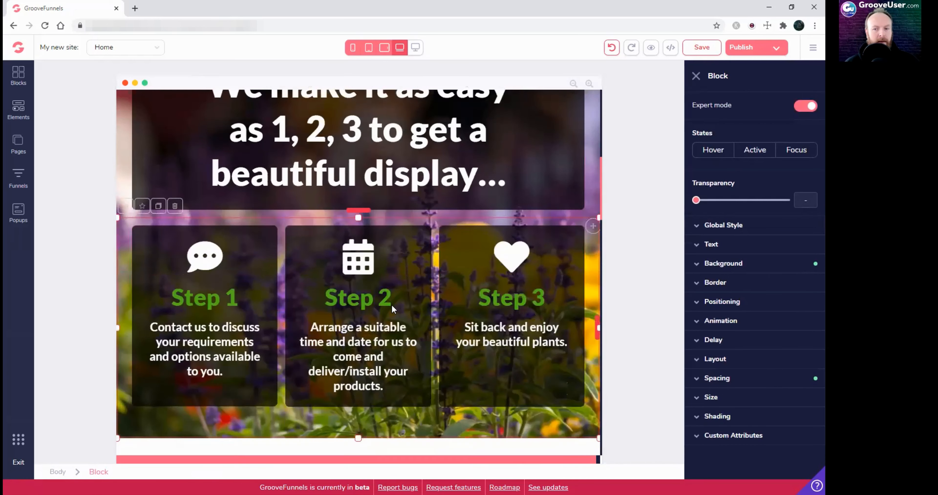
Examine the services heading's text settings and how the heading and service columns fit the page width
{"action": "scroll", "coordinate": [396, 315], "scroll_direction": "down", "scroll_amount": 6}
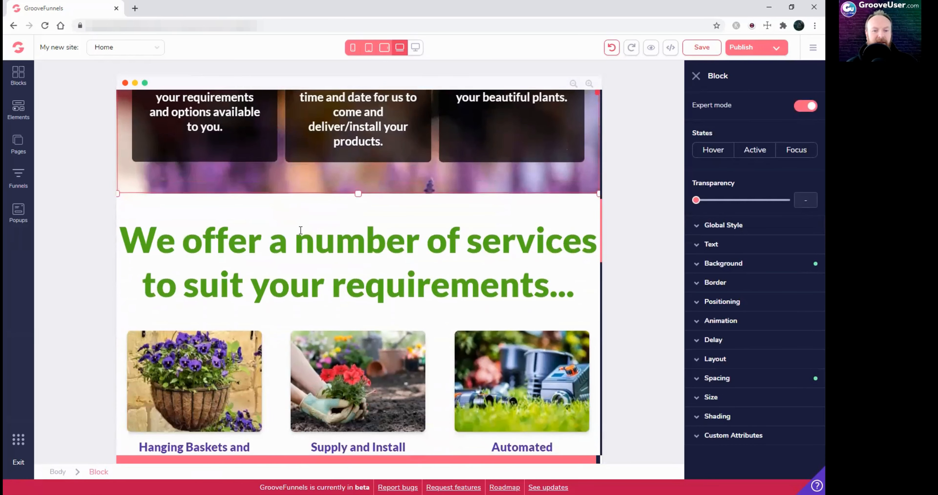
{"action": "left_click", "coordinate": [316, 245]}
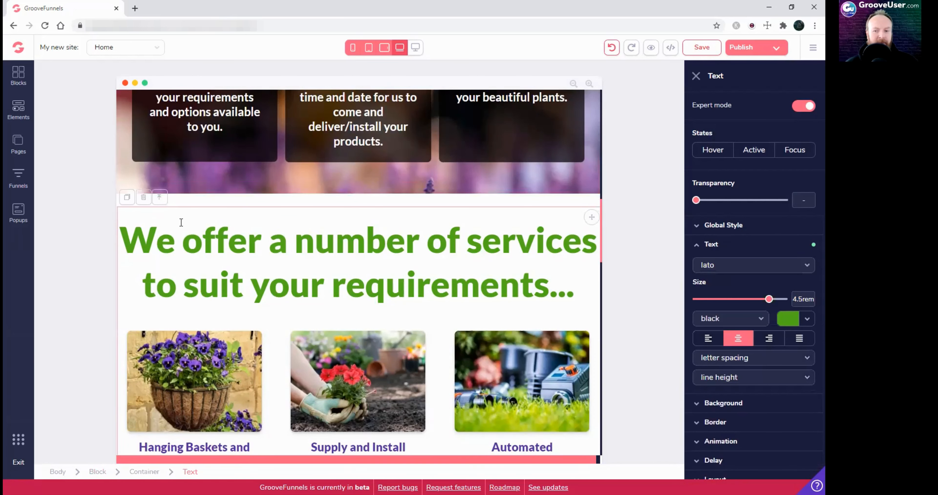
{"action": "left_click", "coordinate": [186, 233]}
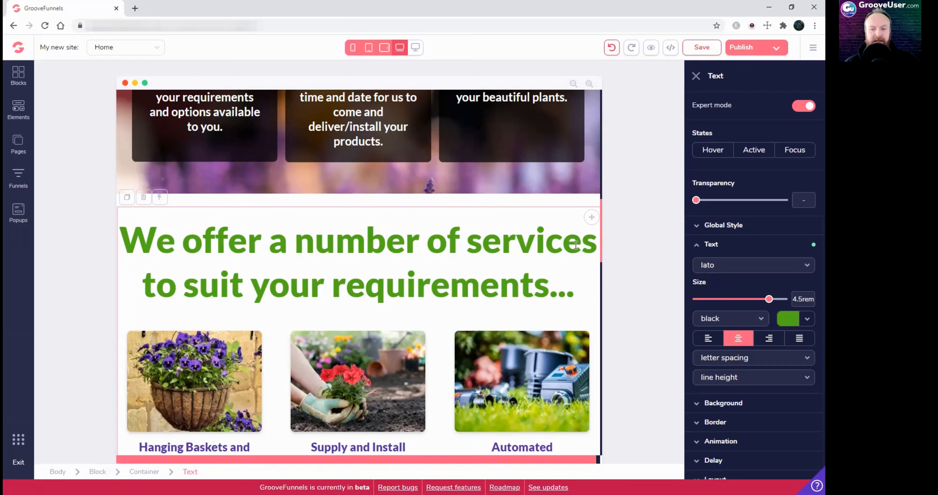
{"action": "scroll", "coordinate": [589, 247], "scroll_direction": "down", "scroll_amount": 1}
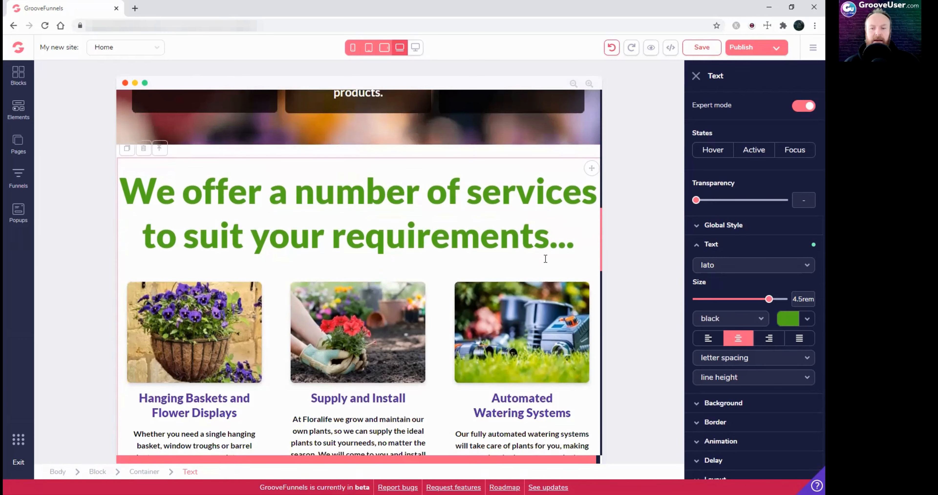
{"action": "scroll", "coordinate": [524, 302], "scroll_direction": "down", "scroll_amount": 4}
{"action": "scroll", "coordinate": [525, 312], "scroll_direction": "up", "scroll_amount": 4}
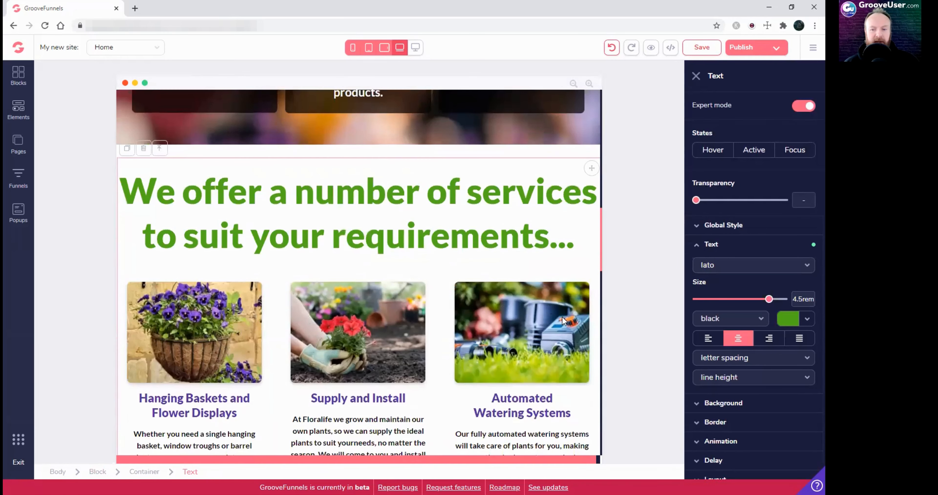
{"action": "scroll", "coordinate": [533, 323], "scroll_direction": "up", "scroll_amount": 2}
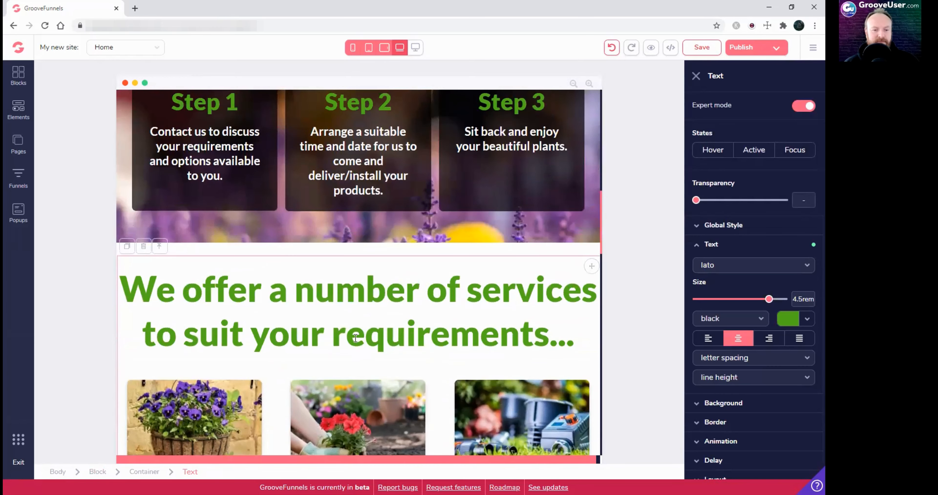
{"action": "scroll", "coordinate": [269, 233], "scroll_direction": "down", "scroll_amount": 1}
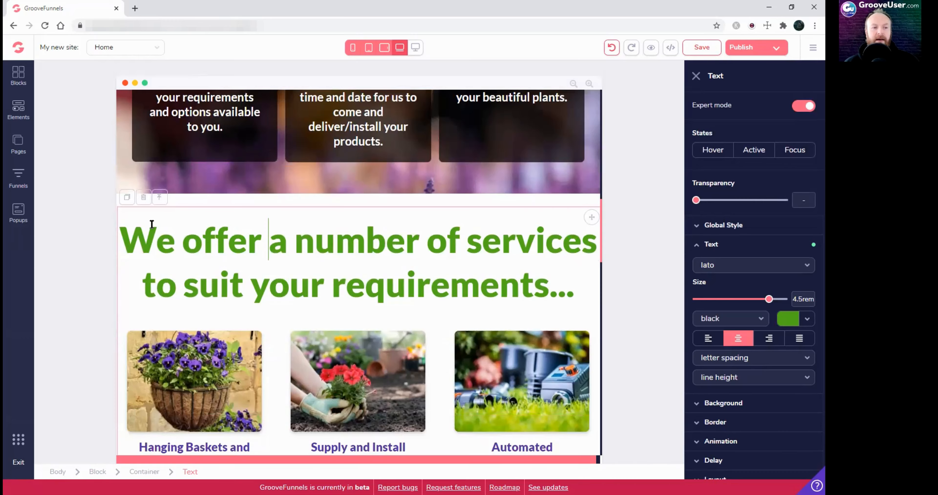
Add an empty container above the "We offer a number of services" heading and move the heading into it
{"action": "left_click", "coordinate": [19, 110]}
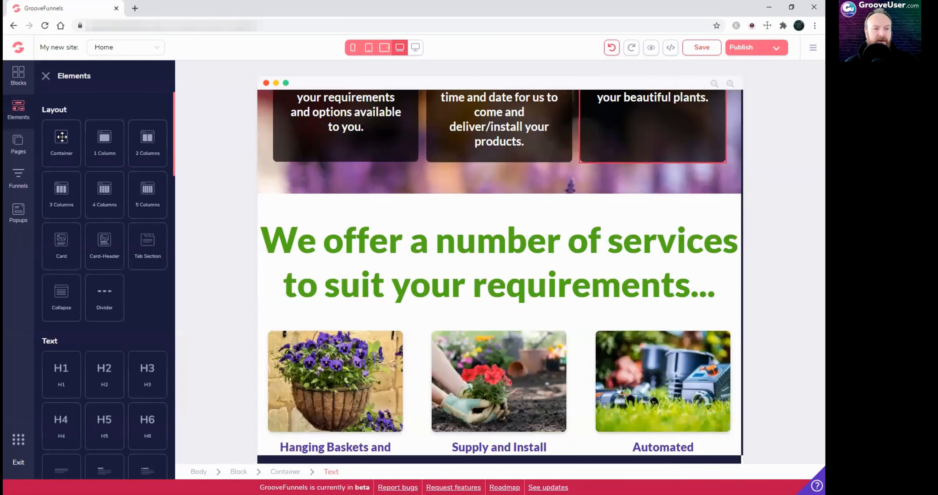
{"action": "left_click_drag", "start_coordinate": [100, 160], "coordinate": [306, 236]}
{"action": "left_click", "coordinate": [530, 288]}
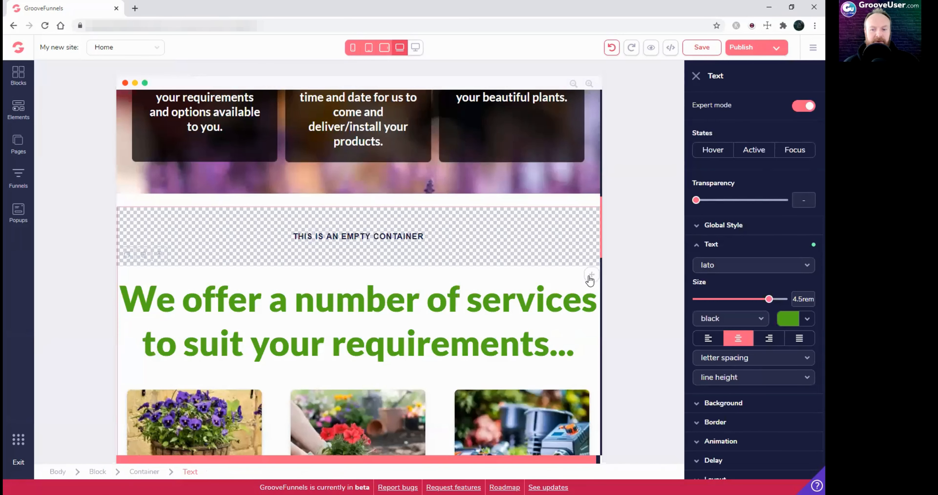
{"action": "left_click_drag", "start_coordinate": [590, 280], "coordinate": [581, 253]}
{"action": "left_click_drag", "start_coordinate": [588, 223], "coordinate": [587, 220]}
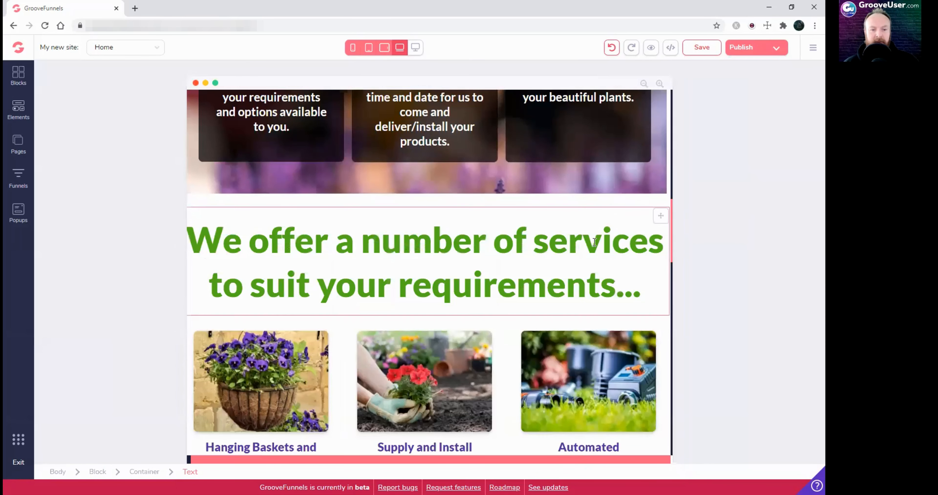
{"action": "left_click", "coordinate": [532, 266]}
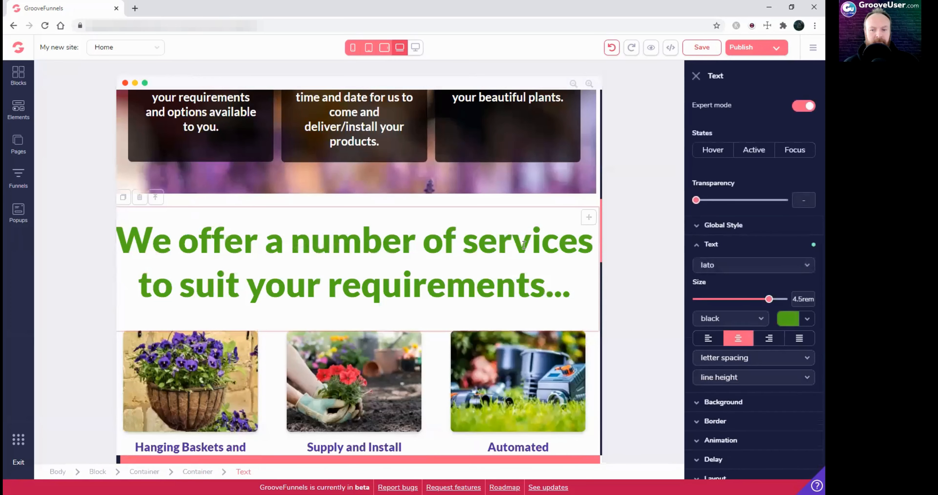
Reduce the width of the services heading's container to 85.71% relative to its parent
{"action": "left_click", "coordinate": [201, 472]}
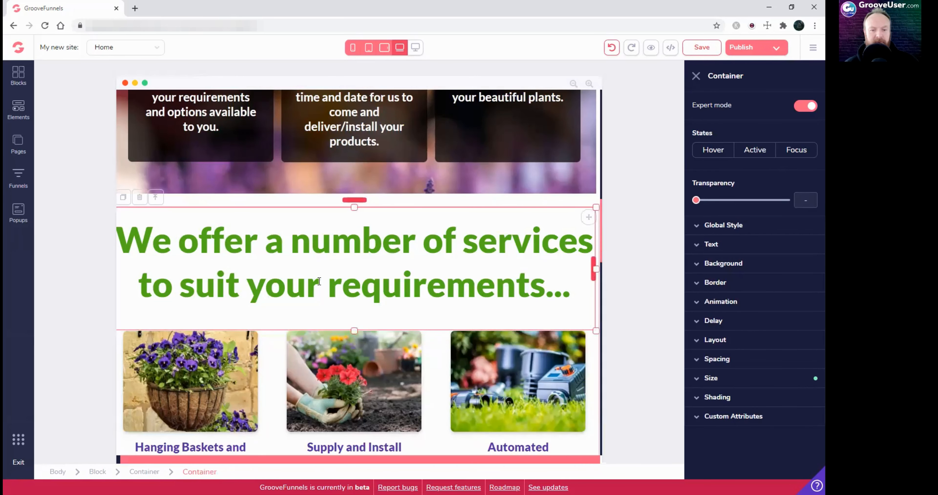
{"action": "left_click", "coordinate": [736, 378]}
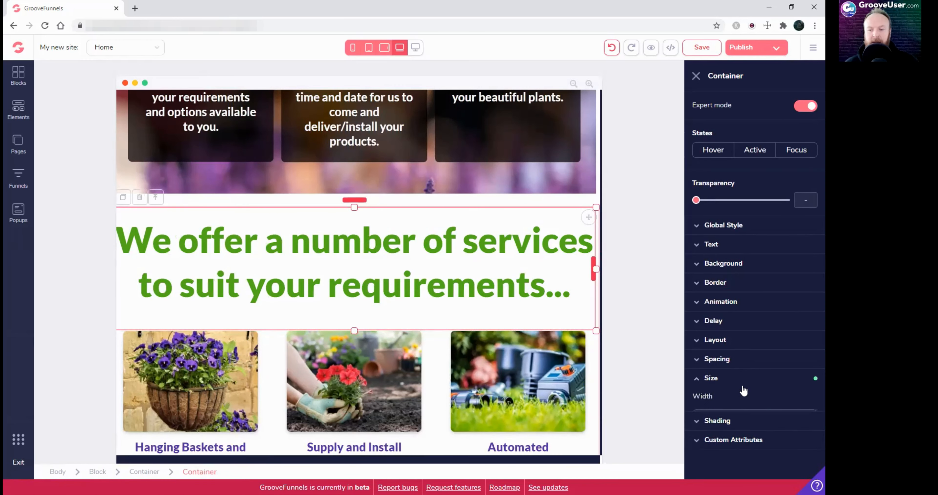
{"action": "scroll", "coordinate": [761, 385], "scroll_direction": "down", "scroll_amount": 2}
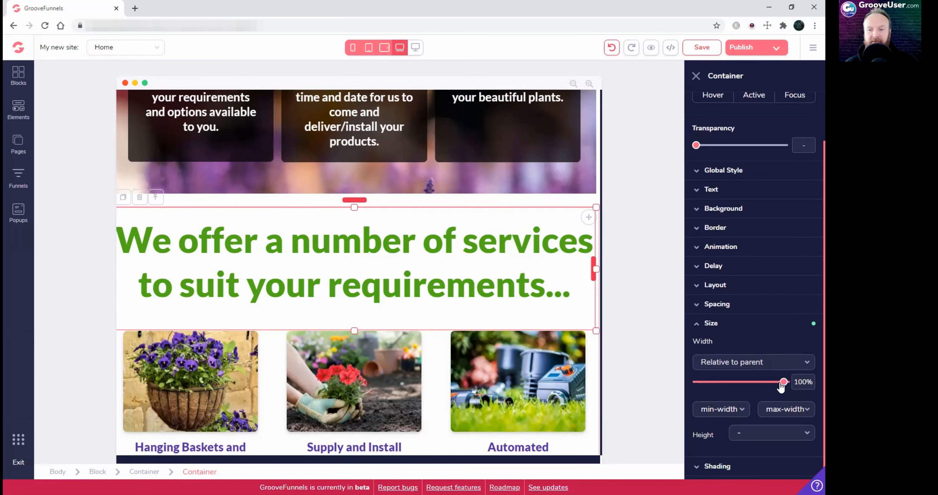
{"action": "left_click_drag", "start_coordinate": [782, 387], "coordinate": [778, 387]}
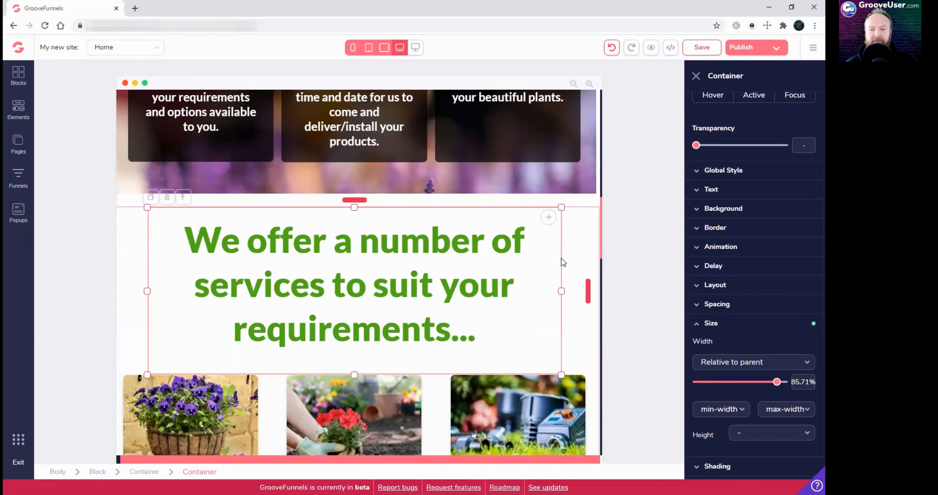
Set the services heading's text size to 3rem and save the page
{"action": "left_click", "coordinate": [396, 239]}
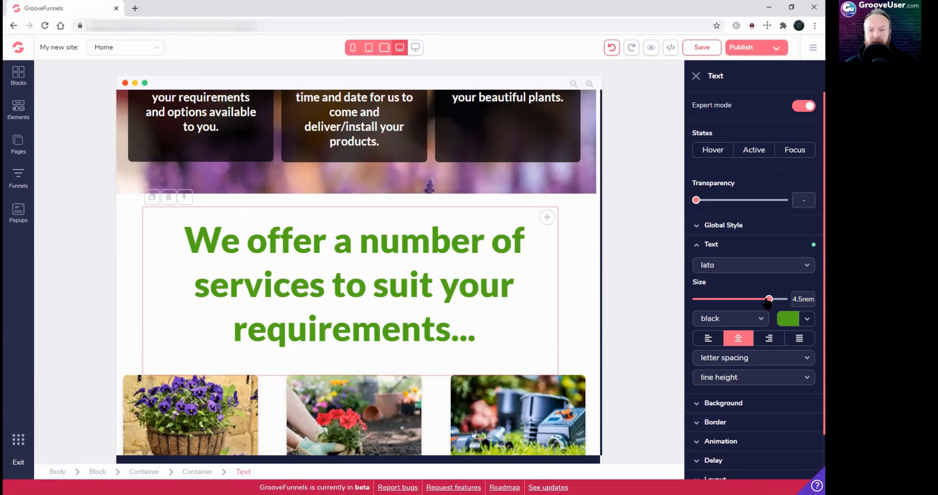
{"action": "left_click_drag", "start_coordinate": [768, 300], "coordinate": [763, 300]}
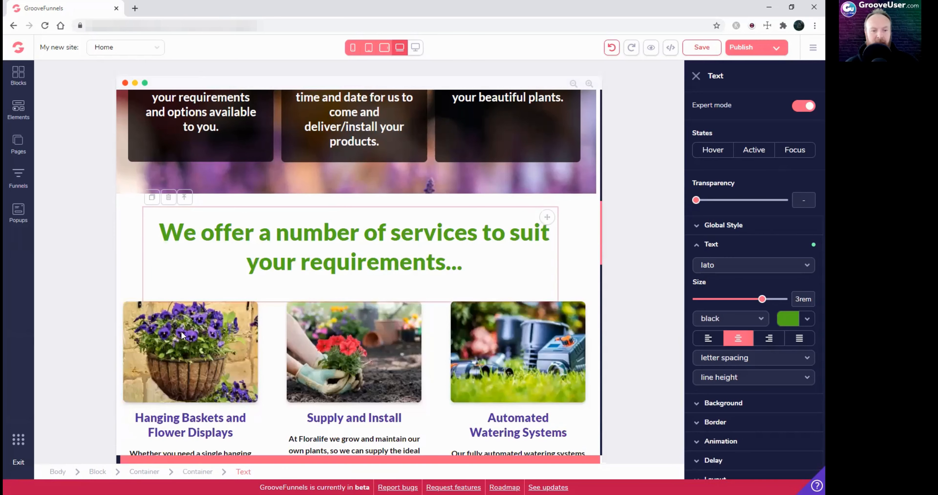
{"action": "scroll", "coordinate": [492, 358], "scroll_direction": "down", "scroll_amount": 5}
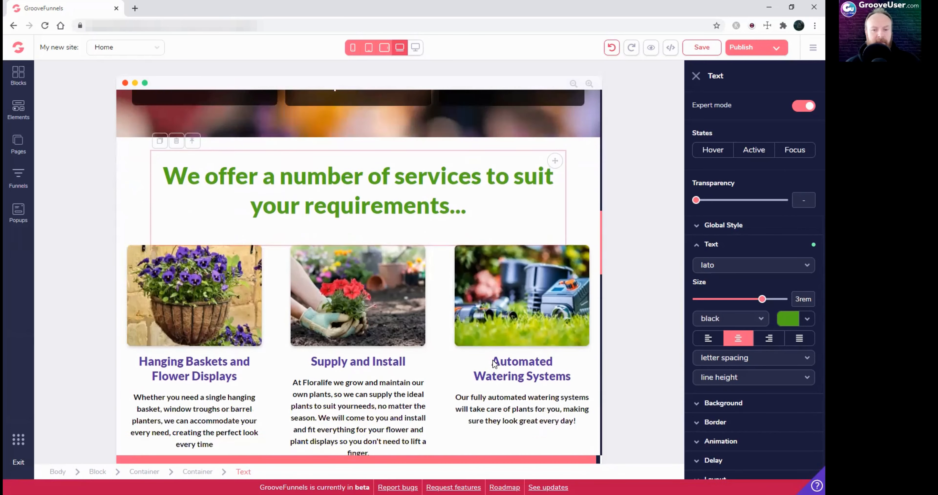
{"action": "scroll", "coordinate": [492, 359], "scroll_direction": "down", "scroll_amount": 2}
{"action": "left_click", "coordinate": [696, 47]}
Set the width of the "Contact us to discuss your requirements" form container to 60% relative to its parent
{"action": "scroll", "coordinate": [433, 239], "scroll_direction": "down", "scroll_amount": 5}
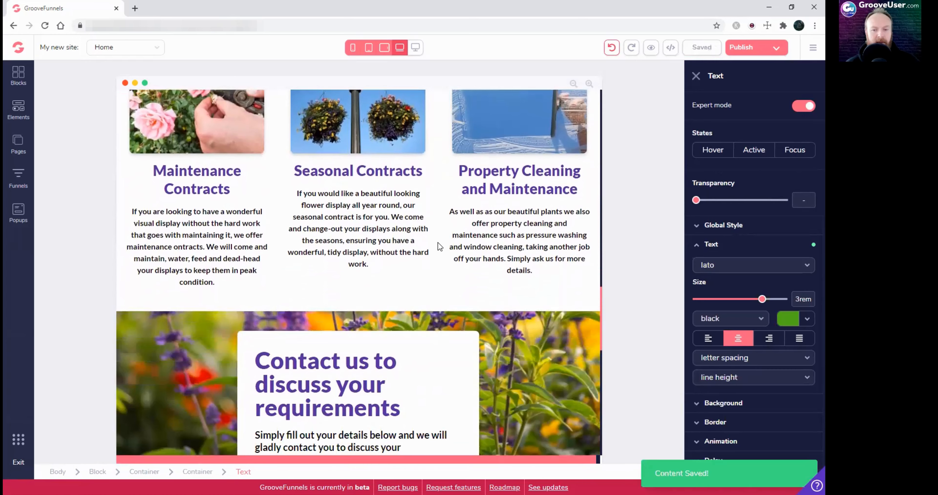
{"action": "scroll", "coordinate": [438, 242], "scroll_direction": "down", "scroll_amount": 4}
{"action": "scroll", "coordinate": [438, 243], "scroll_direction": "down", "scroll_amount": 2}
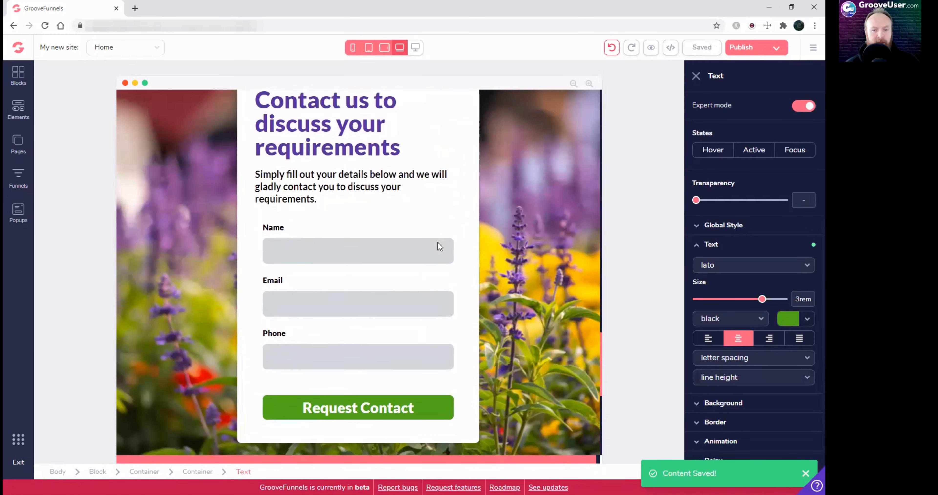
{"action": "scroll", "coordinate": [439, 242], "scroll_direction": "up", "scroll_amount": 1}
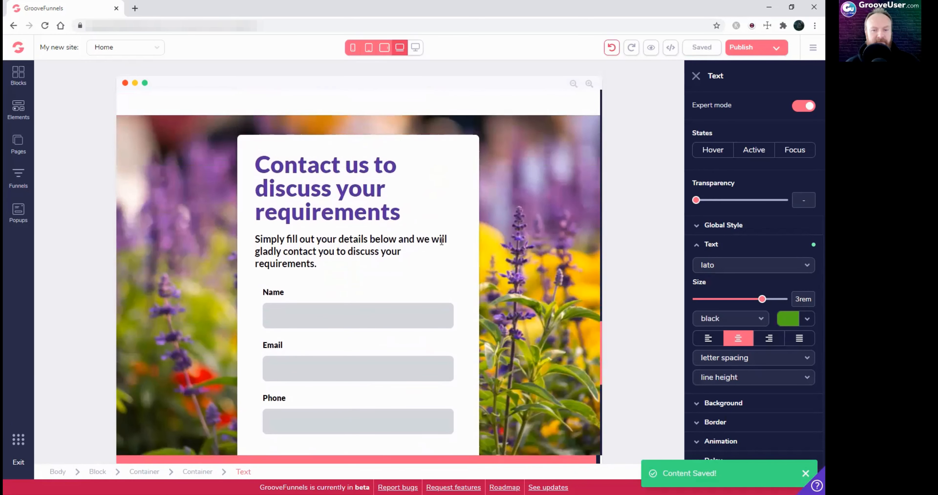
{"action": "left_click", "coordinate": [247, 141]}
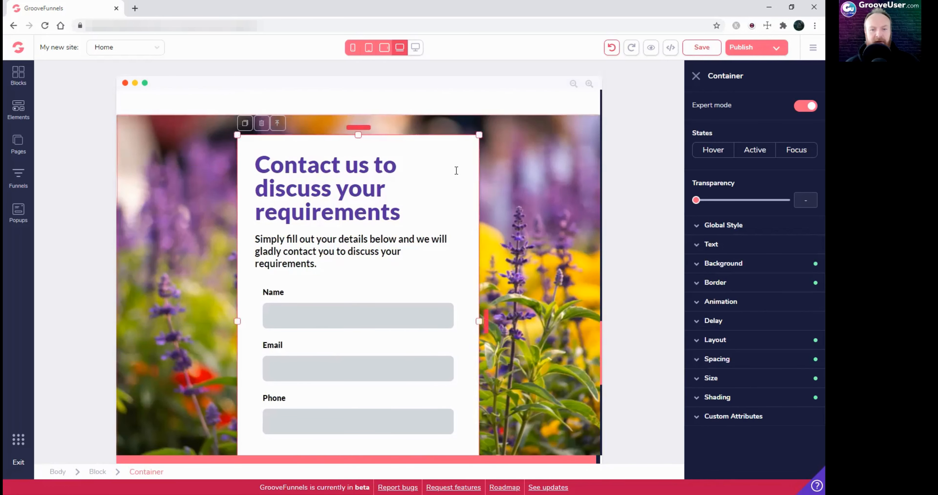
{"action": "left_click", "coordinate": [745, 378]}
{"action": "scroll", "coordinate": [758, 404], "scroll_direction": "down", "scroll_amount": 1}
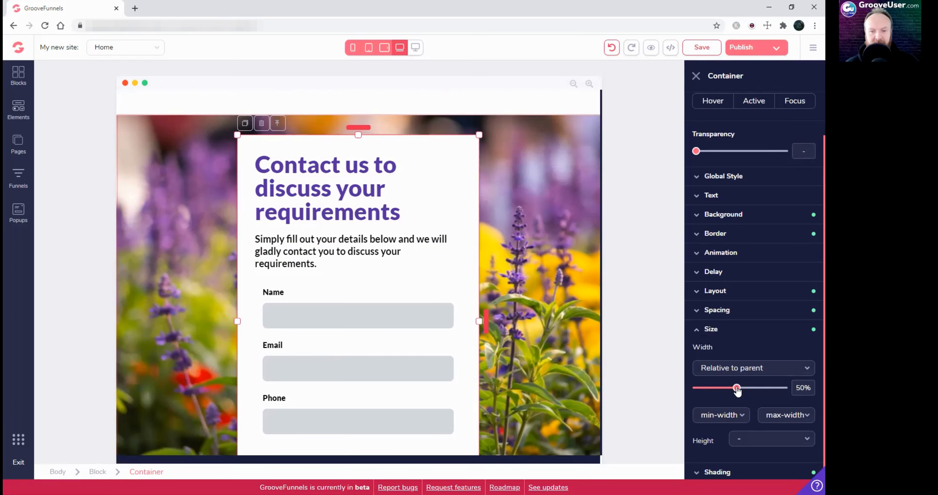
{"action": "left_click_drag", "start_coordinate": [738, 390], "coordinate": [743, 390]}
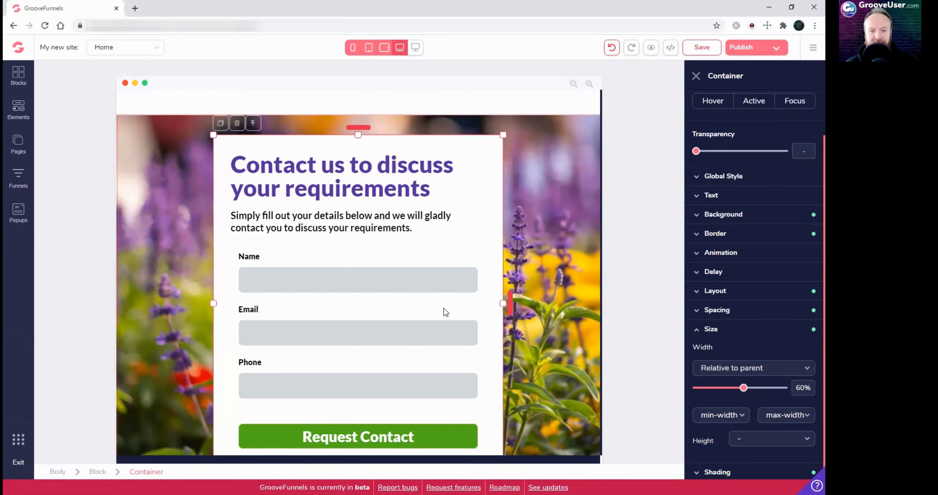
Left-align the quote text of the middle testimonial in the "What Our Customers Say" section
{"action": "scroll", "coordinate": [392, 289], "scroll_direction": "down", "scroll_amount": 3}
{"action": "scroll", "coordinate": [422, 284], "scroll_direction": "down", "scroll_amount": 1}
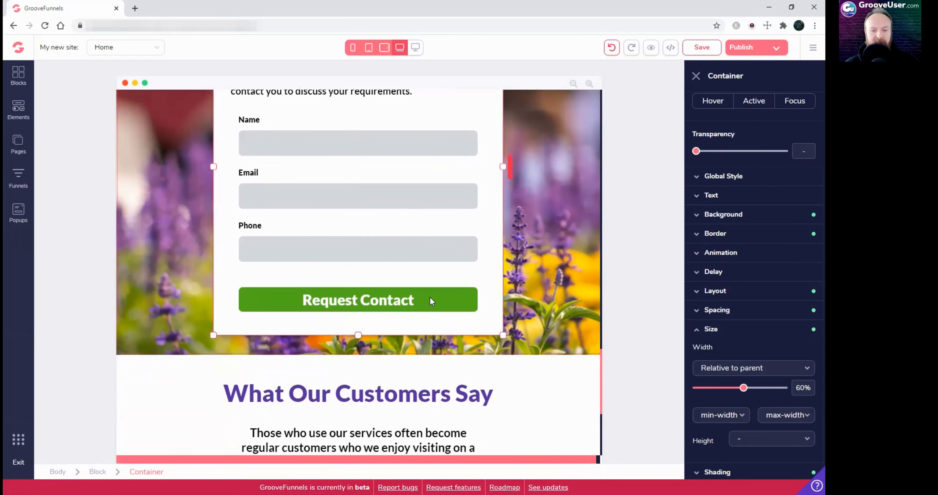
{"action": "scroll", "coordinate": [437, 302], "scroll_direction": "down", "scroll_amount": 6}
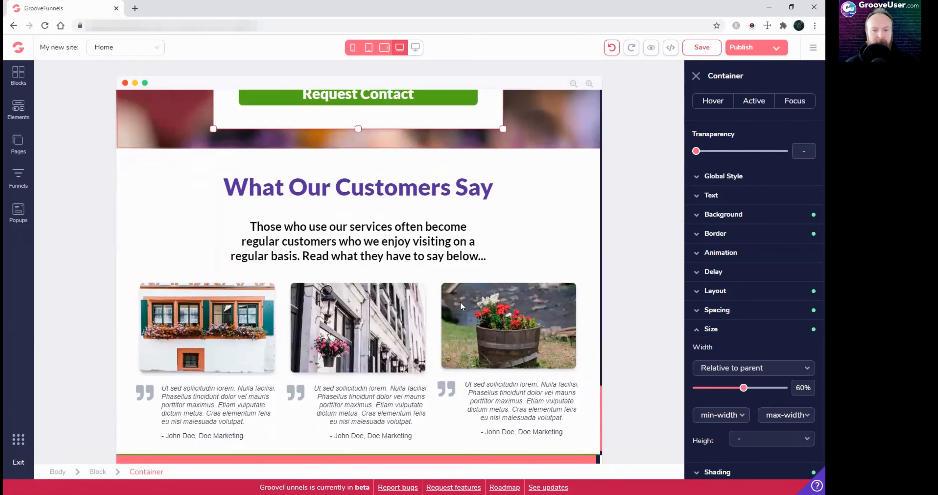
{"action": "scroll", "coordinate": [461, 301], "scroll_direction": "down", "scroll_amount": 1}
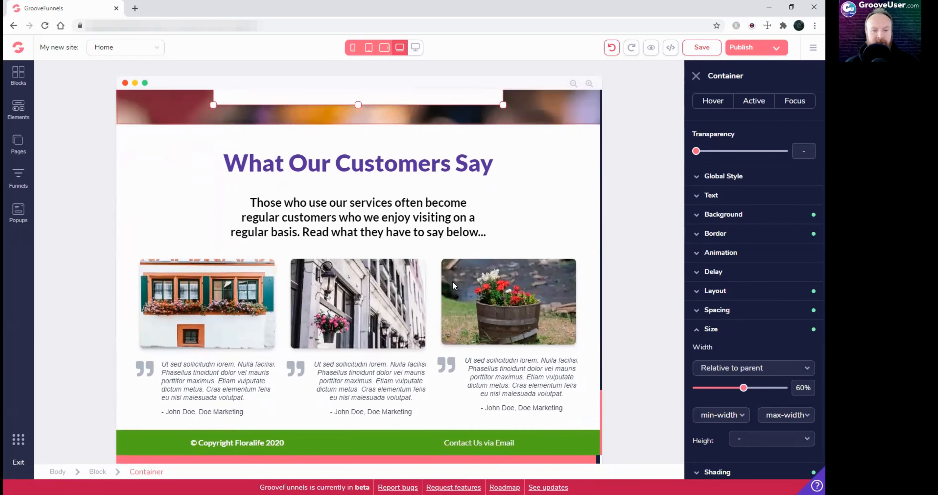
{"action": "left_click", "coordinate": [198, 383]}
{"action": "left_click", "coordinate": [350, 389]}
{"action": "left_click", "coordinate": [708, 340]}
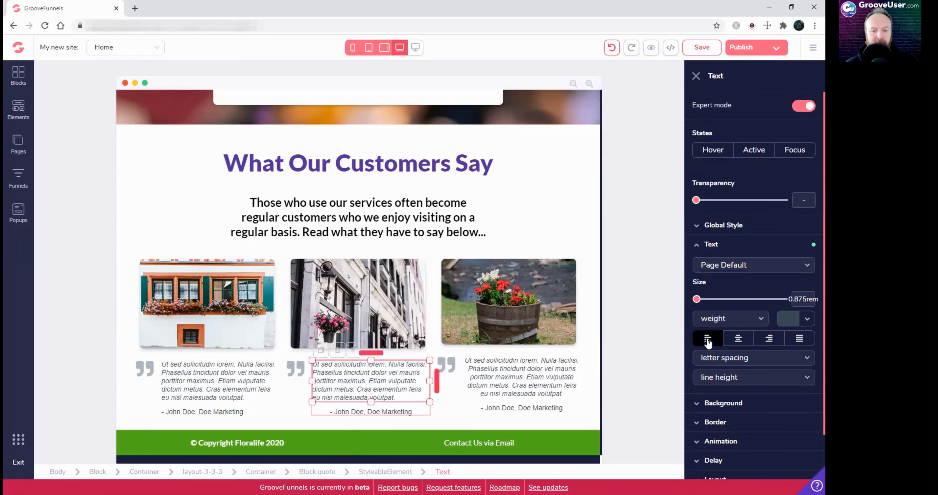
Left-align the quote text and author line of the third testimonial in the "What Our Customers Say" section
{"action": "left_click", "coordinate": [520, 379]}
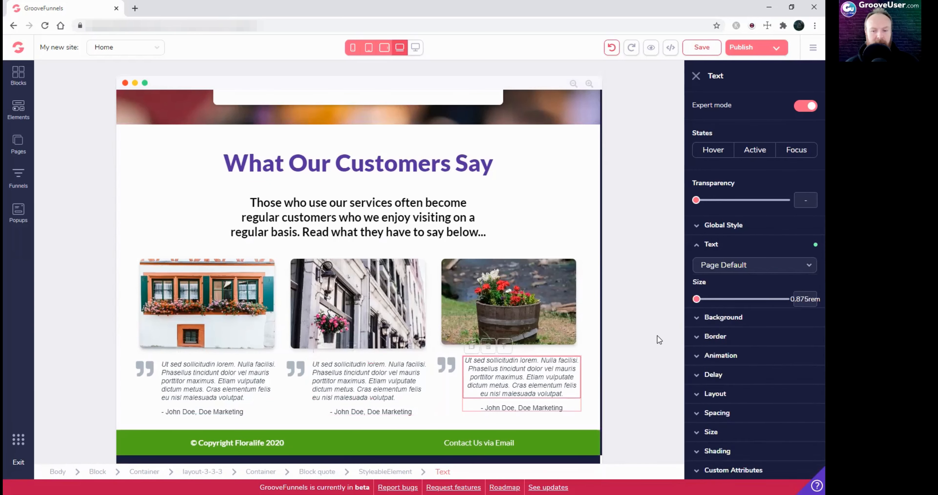
{"action": "left_click", "coordinate": [708, 338]}
{"action": "left_click", "coordinate": [494, 405]}
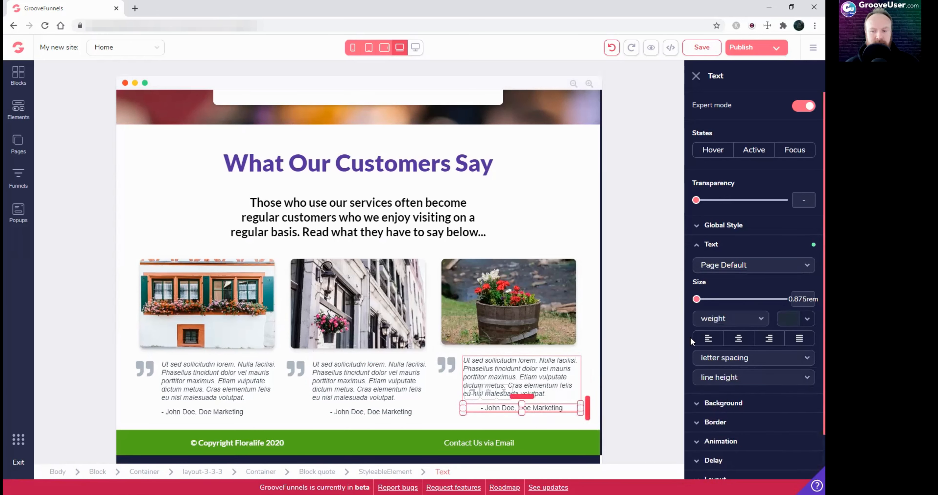
{"action": "left_click", "coordinate": [708, 338]}
Left-align the author lines of the middle and first testimonials and check the quote texts' alignment
{"action": "left_click", "coordinate": [708, 338]}
{"action": "left_click", "coordinate": [222, 412]}
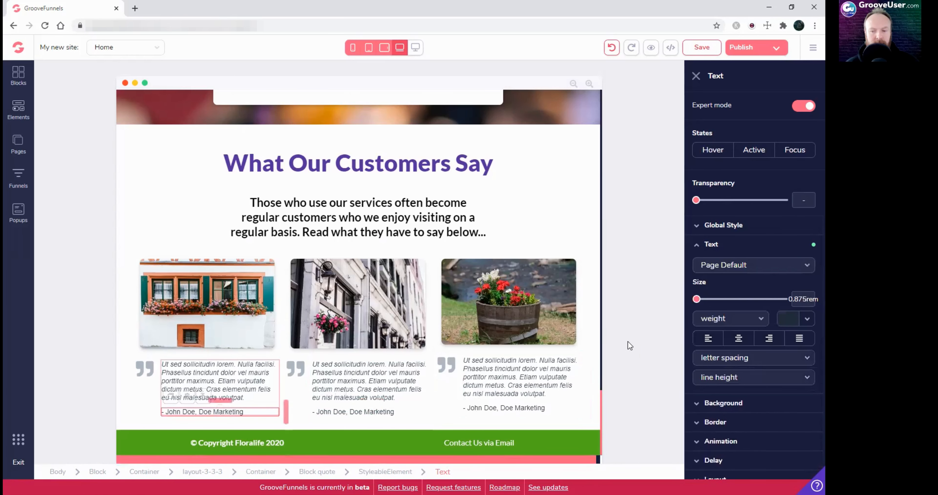
{"action": "left_click", "coordinate": [708, 338]}
{"action": "left_click", "coordinate": [233, 363]}
{"action": "left_click", "coordinate": [520, 362]}
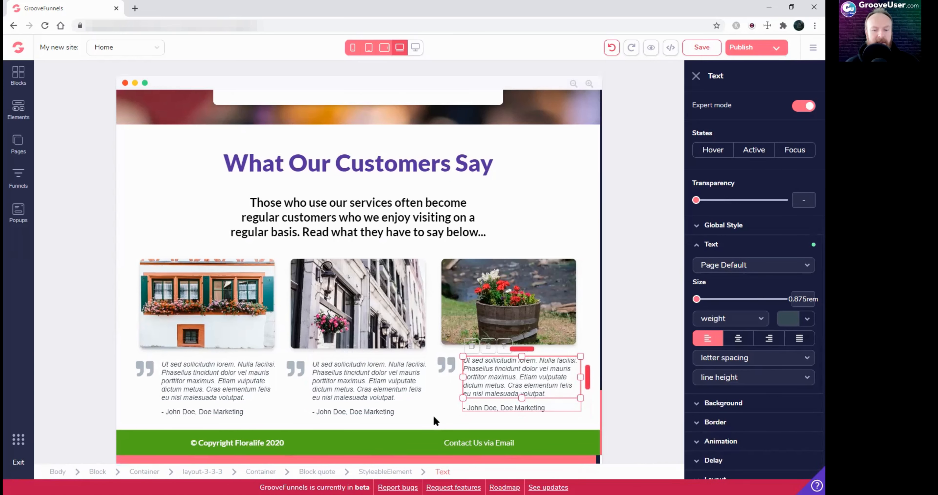
Review the adjusted laptop view from the testimonials back up to the welcome section
{"action": "scroll", "coordinate": [433, 416], "scroll_direction": "up", "scroll_amount": 10}
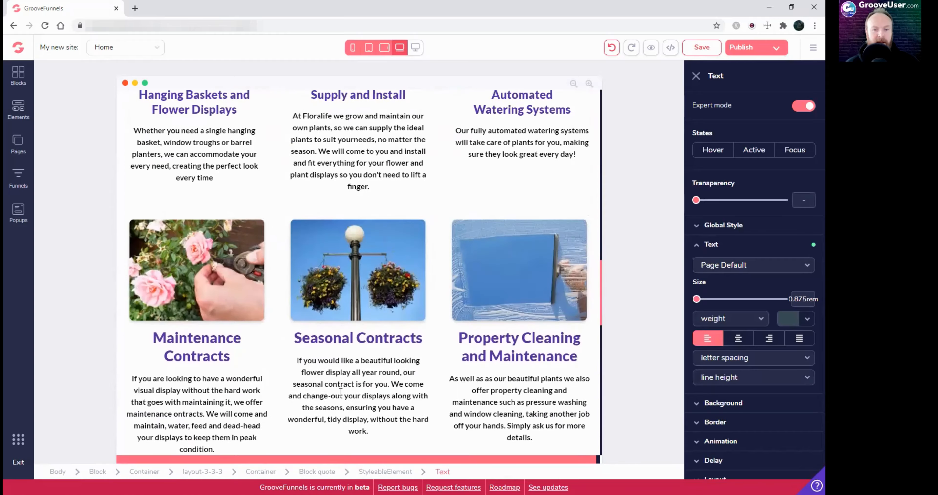
{"action": "scroll", "coordinate": [341, 392], "scroll_direction": "up", "scroll_amount": 10}
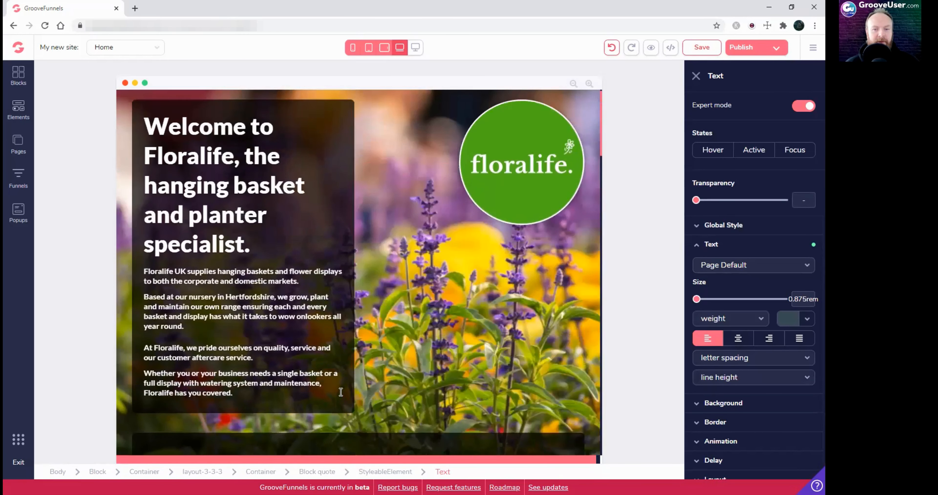
{"action": "scroll", "coordinate": [386, 296], "scroll_direction": "down", "scroll_amount": 4}
{"action": "scroll", "coordinate": [391, 295], "scroll_direction": "up", "scroll_amount": 4}
{"action": "scroll", "coordinate": [396, 295], "scroll_direction": "down", "scroll_amount": 1}
{"action": "scroll", "coordinate": [395, 296], "scroll_direction": "up", "scroll_amount": 1}
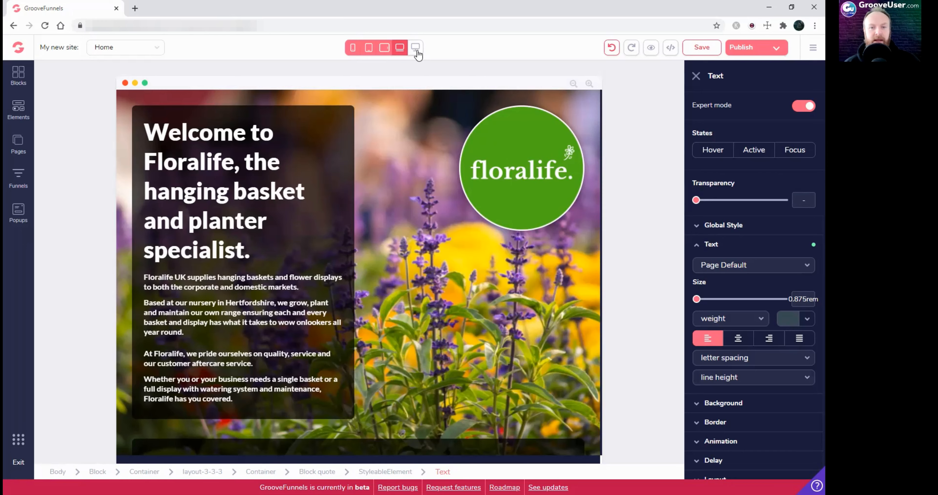
Switch to the desktop view and examine every section from the welcome text to the footer, including the contact form container
{"action": "left_click", "coordinate": [416, 48]}
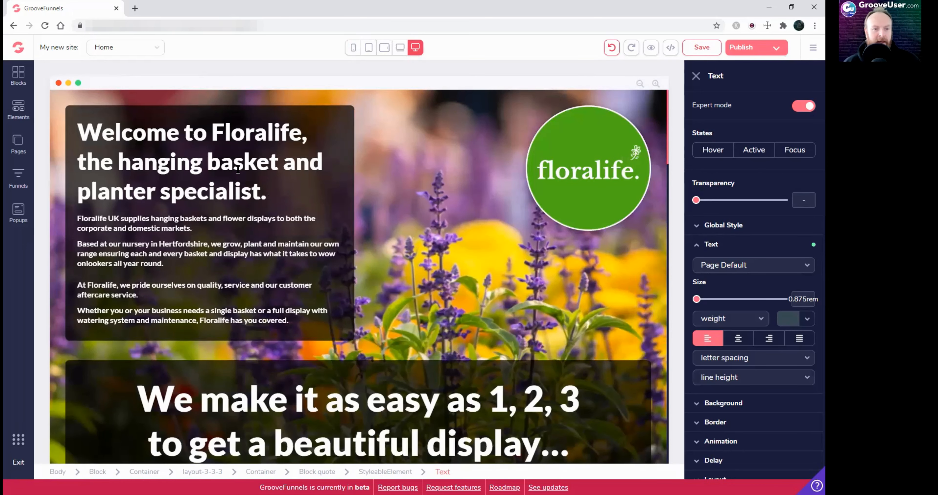
{"action": "scroll", "coordinate": [240, 172], "scroll_direction": "down", "scroll_amount": 8}
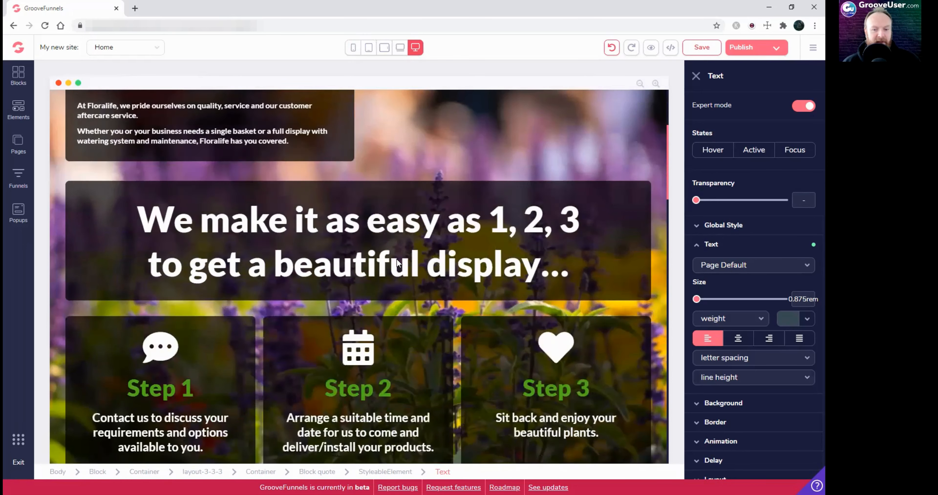
{"action": "scroll", "coordinate": [463, 307], "scroll_direction": "down", "scroll_amount": 12}
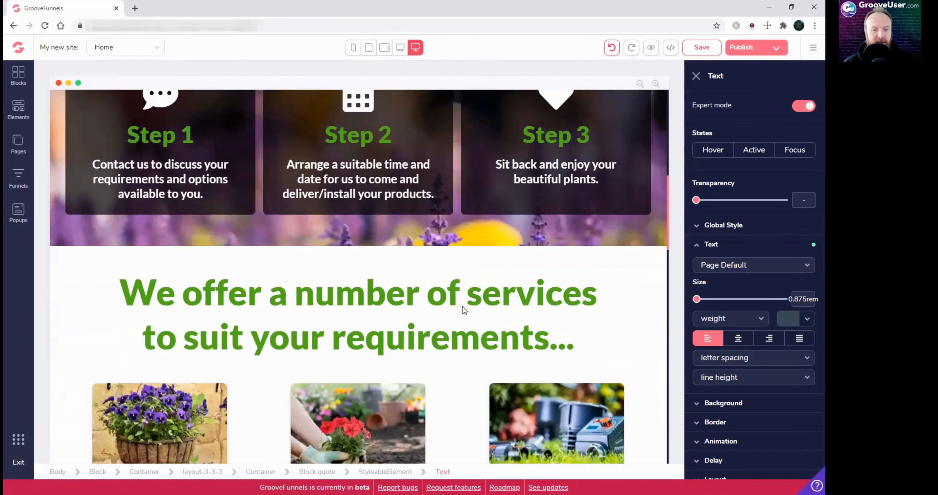
{"action": "scroll", "coordinate": [423, 292], "scroll_direction": "down", "scroll_amount": 3}
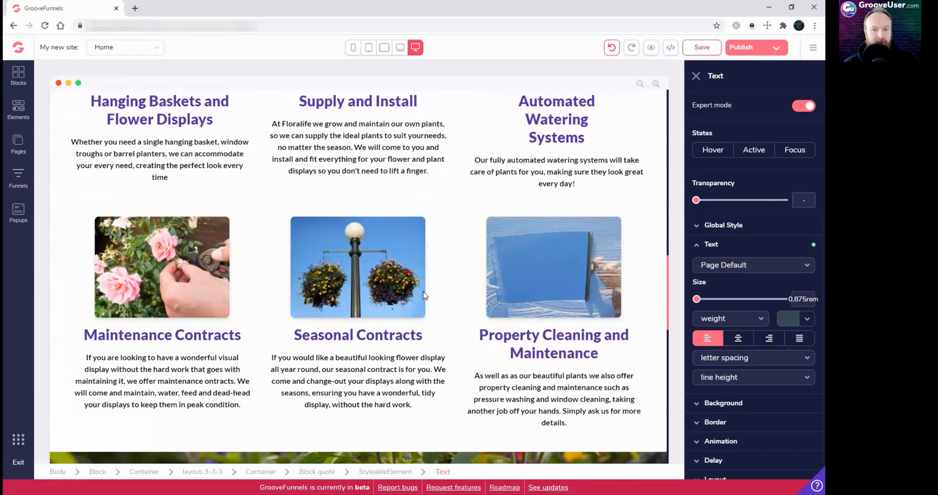
{"action": "scroll", "coordinate": [425, 295], "scroll_direction": "down", "scroll_amount": 2}
{"action": "scroll", "coordinate": [426, 297], "scroll_direction": "down", "scroll_amount": 9}
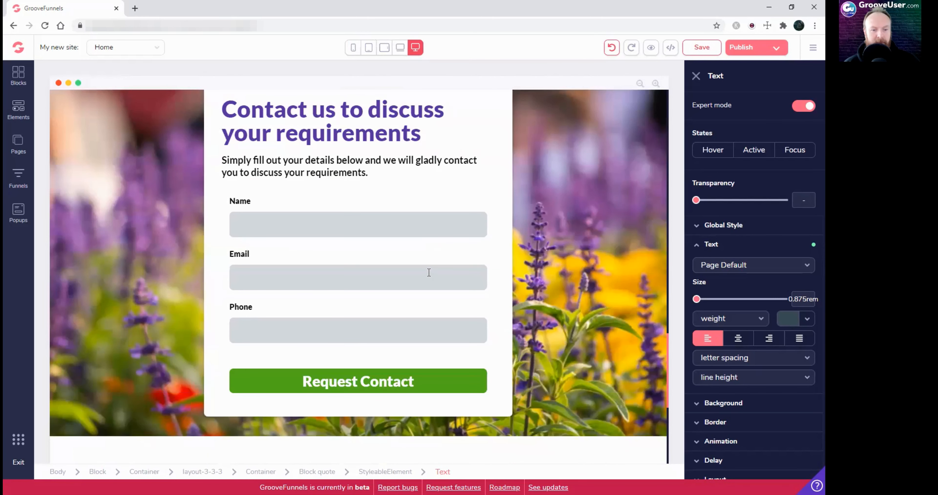
{"action": "left_click", "coordinate": [496, 282]}
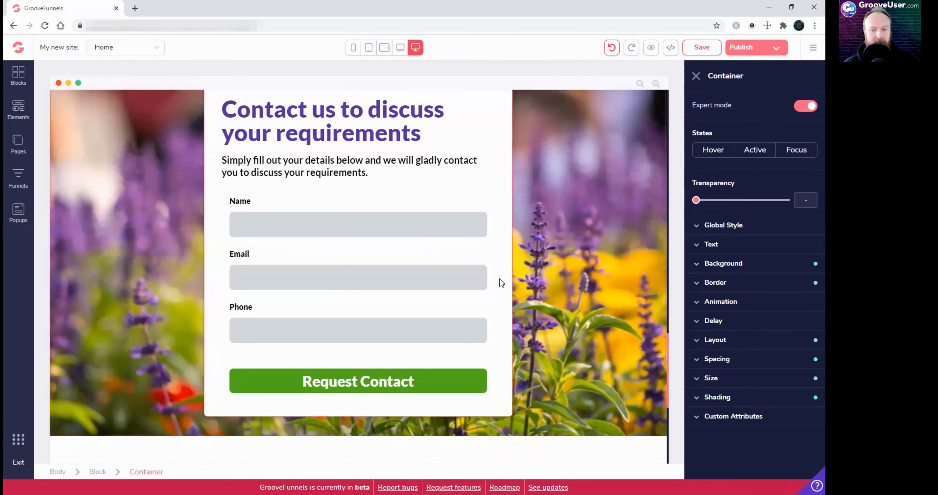
{"action": "left_click", "coordinate": [722, 378]}
{"action": "scroll", "coordinate": [495, 322], "scroll_direction": "down", "scroll_amount": 8}
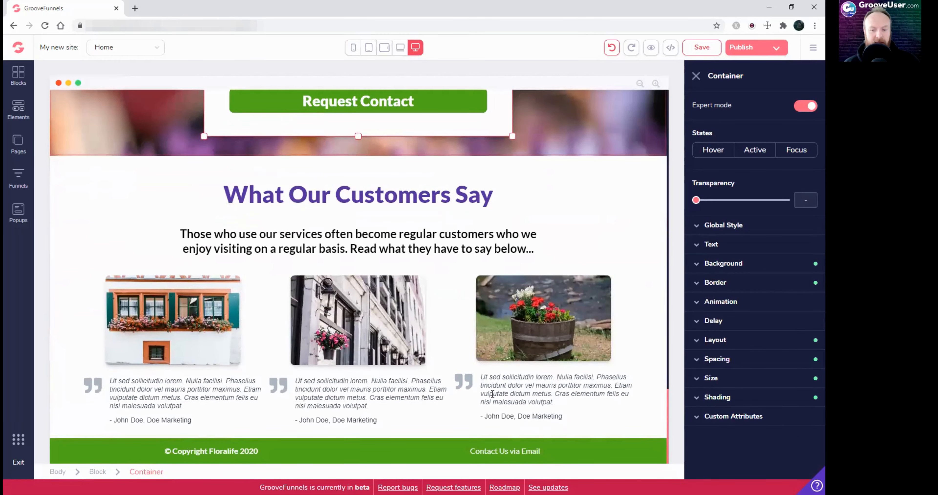
{"action": "scroll", "coordinate": [366, 265], "scroll_direction": "up", "scroll_amount": 20}
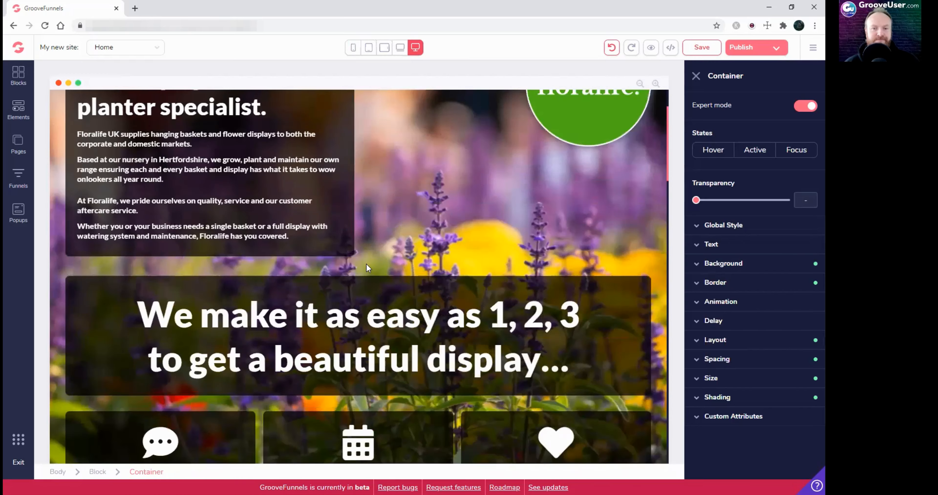
{"action": "scroll", "coordinate": [365, 262], "scroll_direction": "up", "scroll_amount": 3}
Return to the laptop view and compare its sections, from the welcome text down to the testimonials, with the desktop layout
{"action": "left_click", "coordinate": [400, 47]}
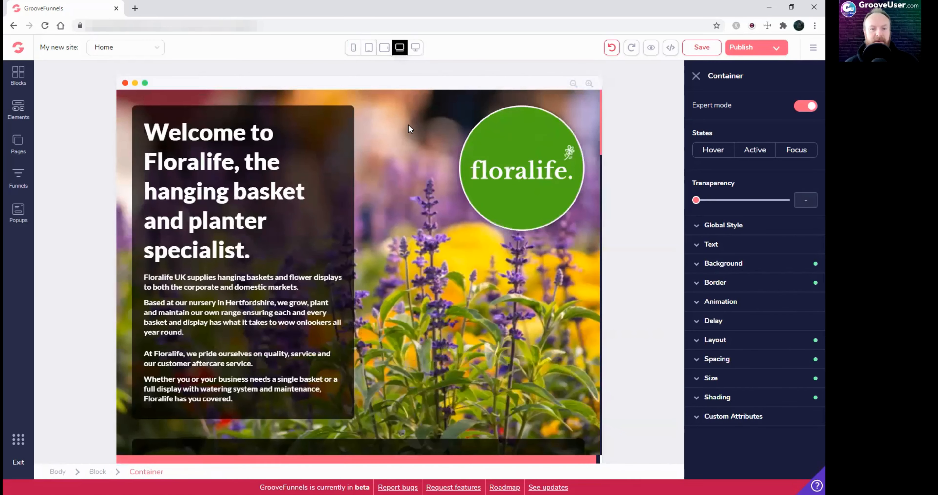
{"action": "scroll", "coordinate": [403, 196], "scroll_direction": "down", "scroll_amount": 5}
{"action": "scroll", "coordinate": [402, 198], "scroll_direction": "down", "scroll_amount": 15}
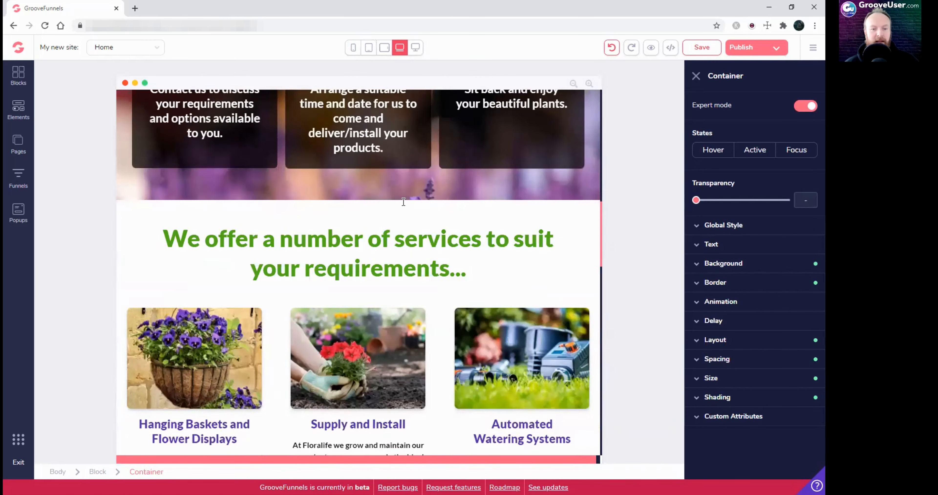
{"action": "scroll", "coordinate": [404, 203], "scroll_direction": "down", "scroll_amount": 5}
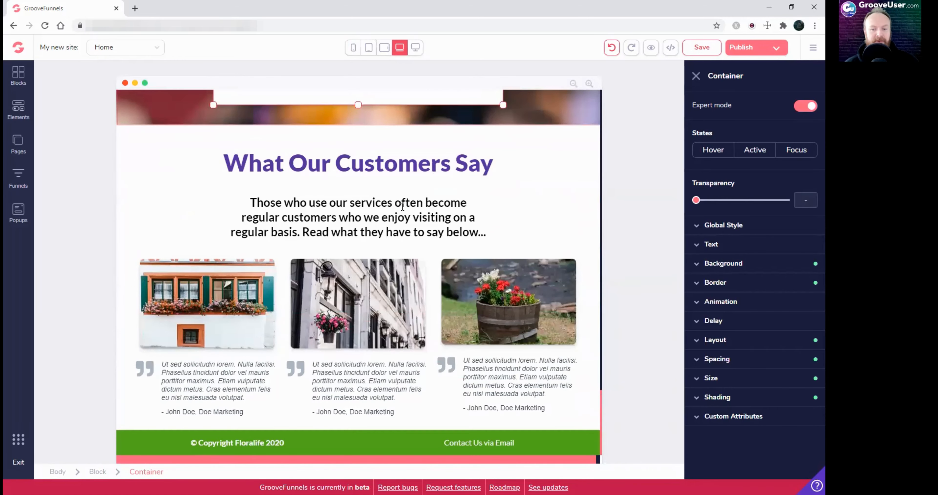
{"action": "scroll", "coordinate": [401, 211], "scroll_direction": "up", "scroll_amount": 10}
{"action": "scroll", "coordinate": [399, 220], "scroll_direction": "up", "scroll_amount": 10}
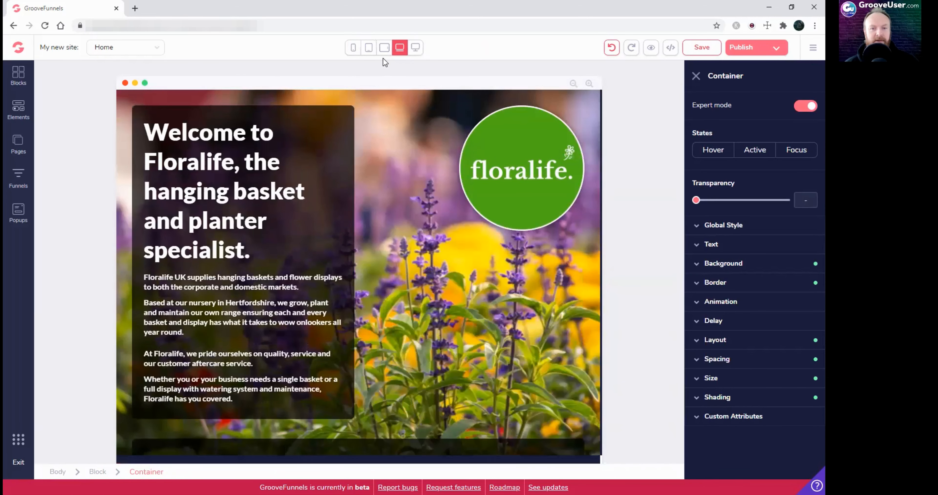
Switch to the landscape tablet view and examine the welcome, three-step and services sections
{"action": "left_click", "coordinate": [384, 47]}
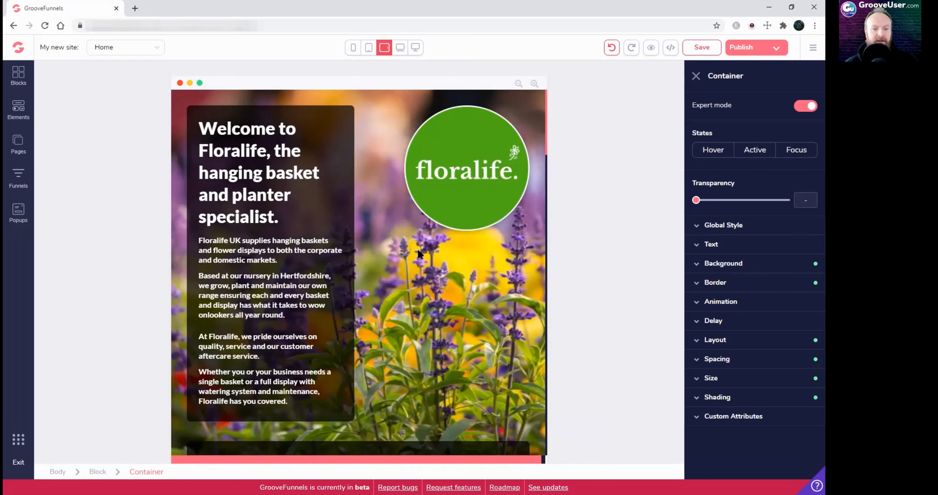
{"action": "scroll", "coordinate": [383, 249], "scroll_direction": "down", "scroll_amount": 8}
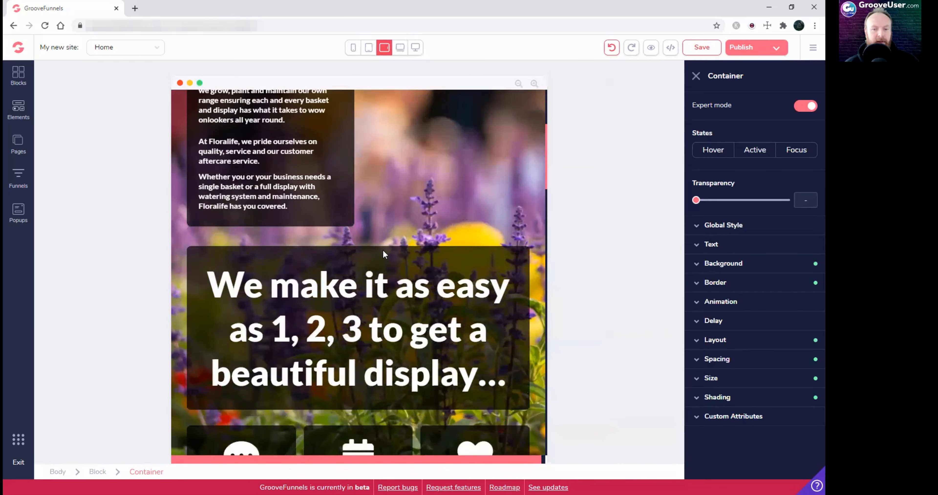
{"action": "scroll", "coordinate": [383, 250], "scroll_direction": "down", "scroll_amount": 4}
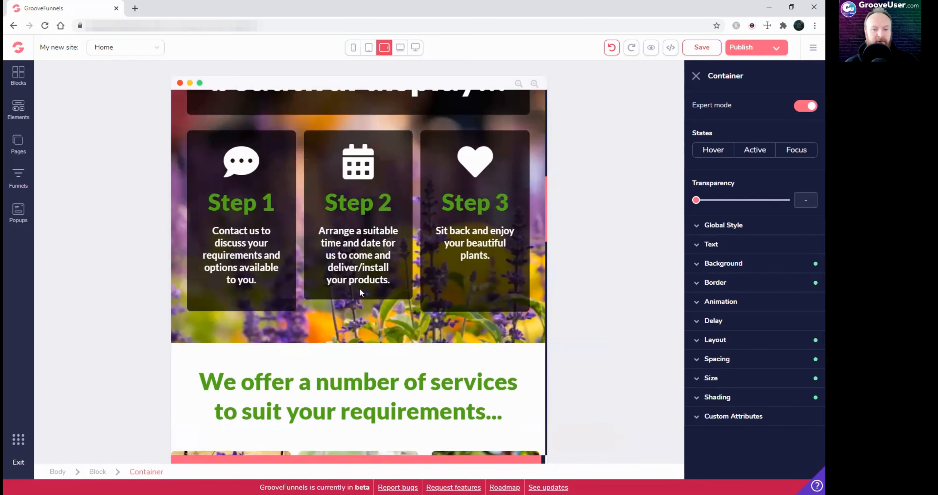
{"action": "scroll", "coordinate": [388, 238], "scroll_direction": "up", "scroll_amount": 12}
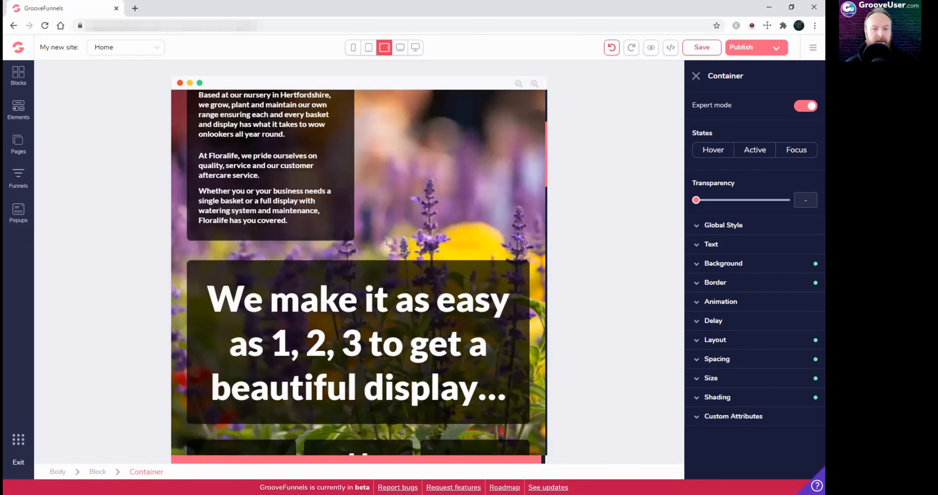
{"action": "scroll", "coordinate": [387, 245], "scroll_direction": "down", "scroll_amount": 15}
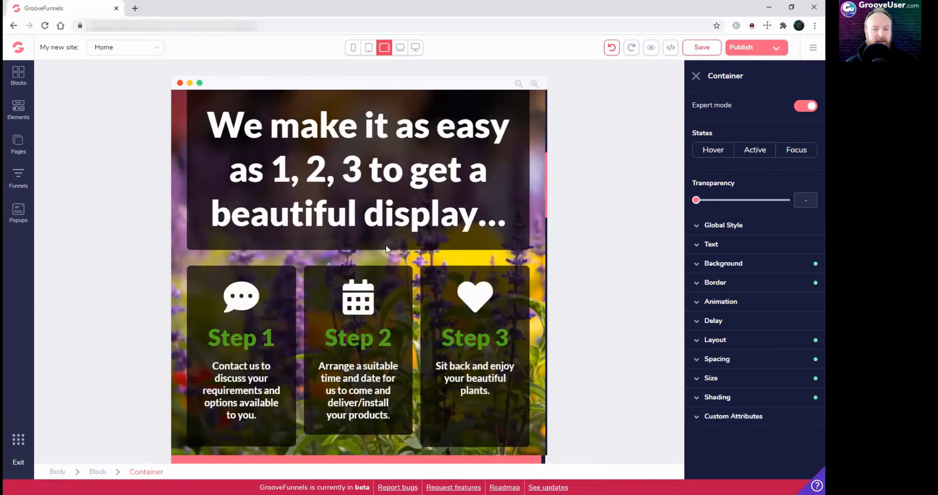
{"action": "scroll", "coordinate": [387, 246], "scroll_direction": "up", "scroll_amount": 4}
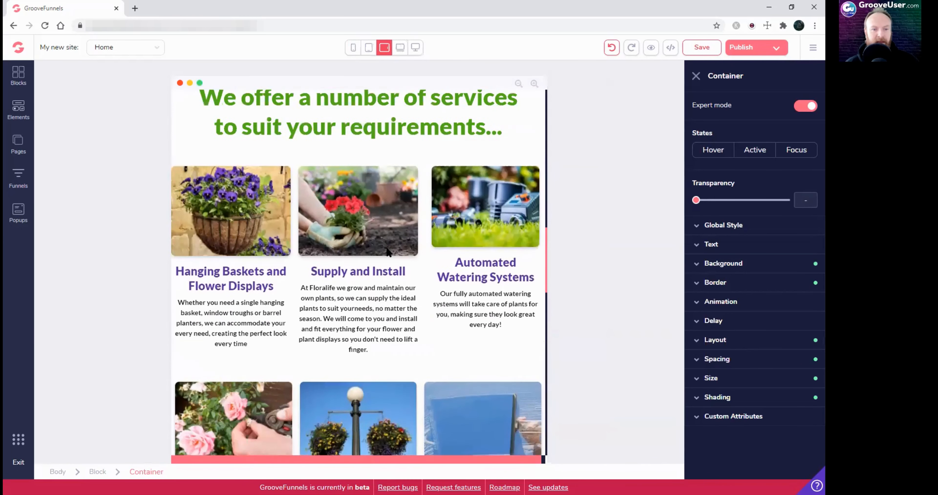
Examine the step boxes and services section in the portrait tablet view and in the phone view
{"action": "left_click", "coordinate": [369, 52]}
{"action": "scroll", "coordinate": [316, 242], "scroll_direction": "down", "scroll_amount": 5}
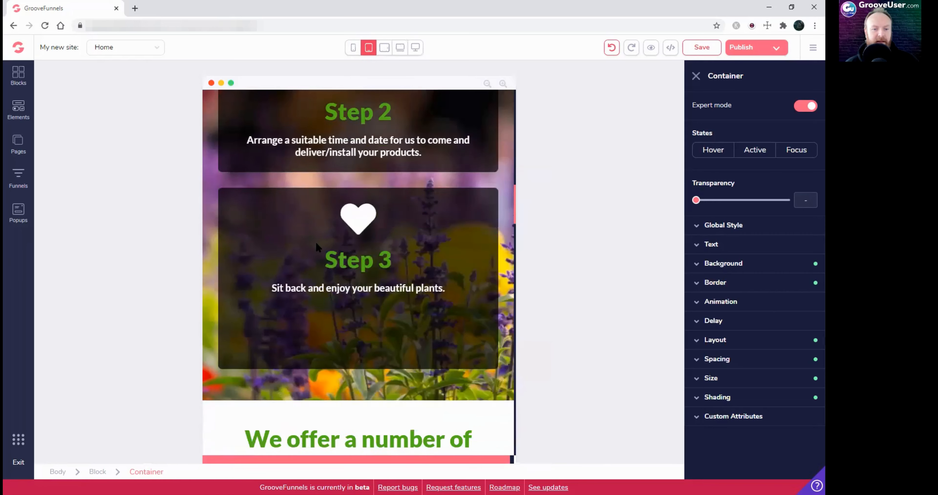
{"action": "scroll", "coordinate": [320, 248], "scroll_direction": "down", "scroll_amount": 5}
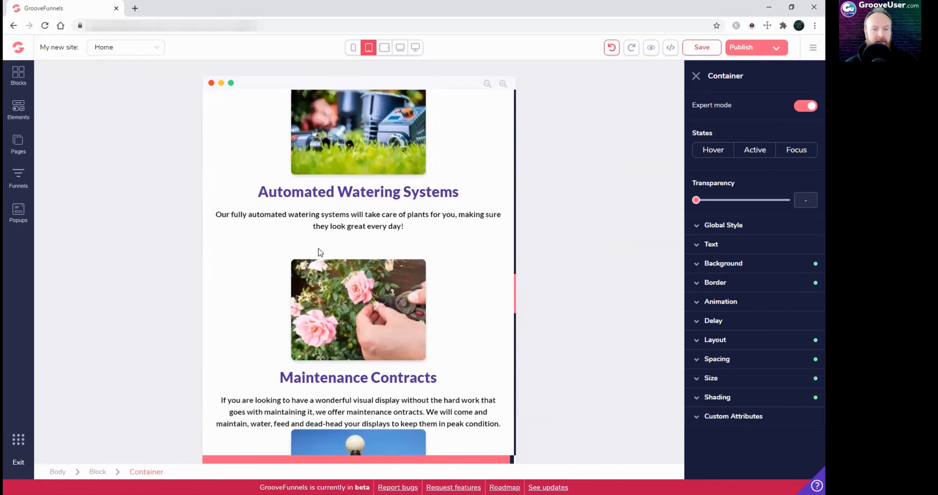
{"action": "scroll", "coordinate": [319, 248], "scroll_direction": "up", "scroll_amount": 5}
{"action": "left_click", "coordinate": [353, 47]}
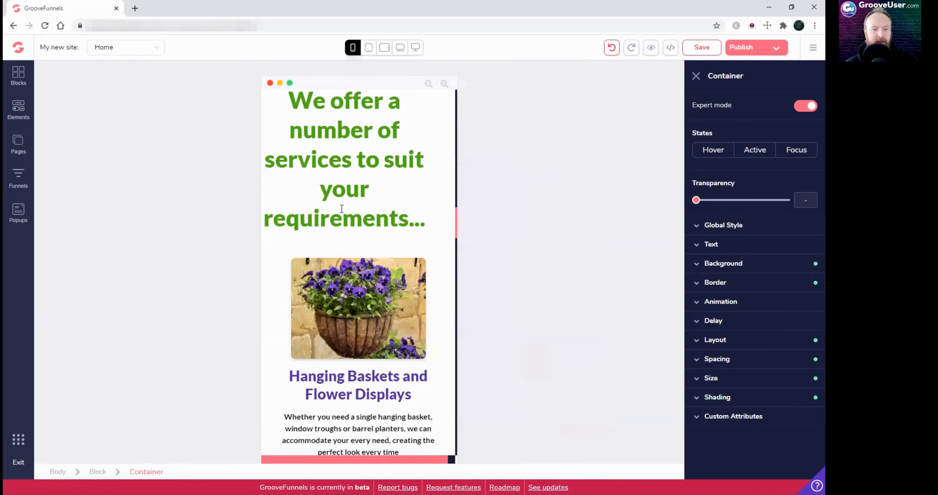
{"action": "scroll", "coordinate": [348, 245], "scroll_direction": "up", "scroll_amount": 4}
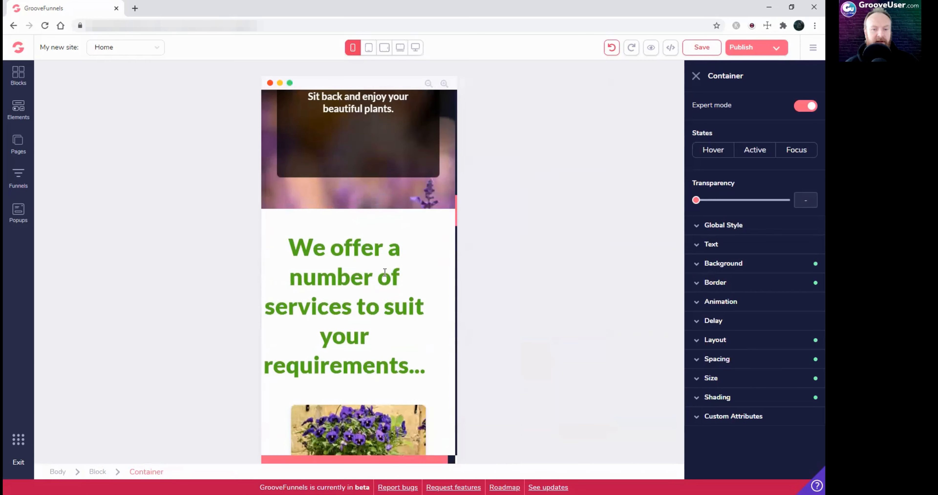
Select the landscape tablet, portrait tablet and phone views together for editing, and inspect the service images and text in the services section
{"action": "left_click", "coordinate": [385, 51]}
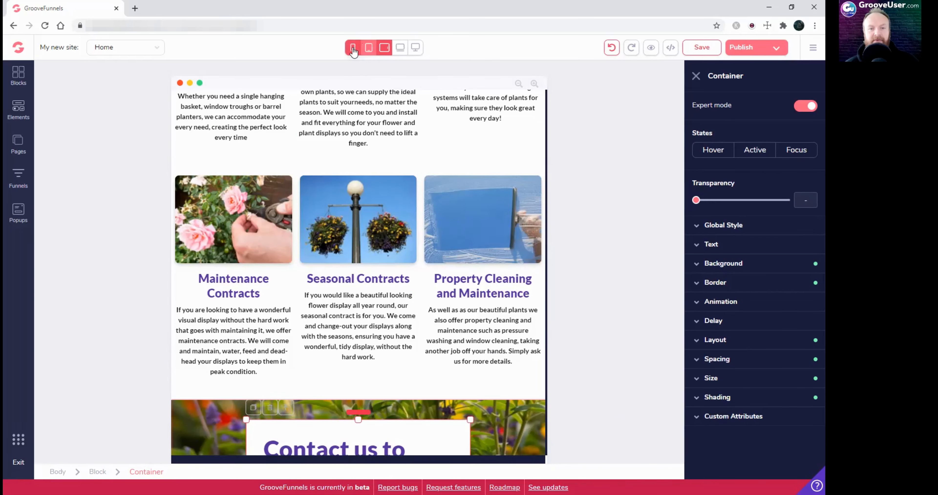
{"action": "scroll", "coordinate": [451, 212], "scroll_direction": "up", "scroll_amount": 3}
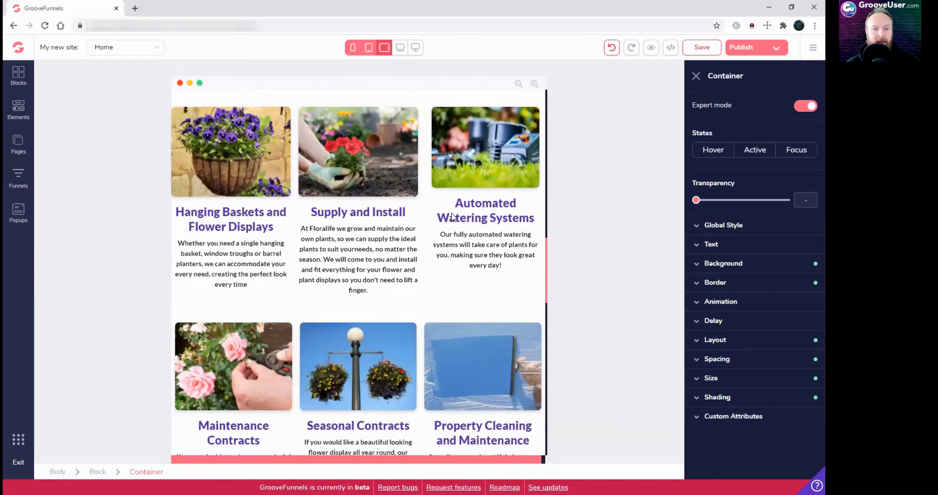
{"action": "scroll", "coordinate": [543, 223], "scroll_direction": "up", "scroll_amount": 2}
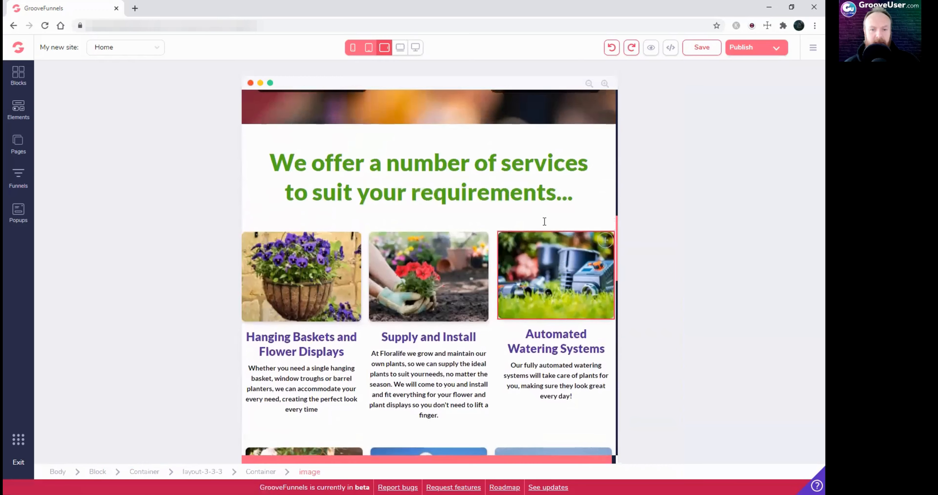
{"action": "scroll", "coordinate": [543, 223], "scroll_direction": "down", "scroll_amount": 1}
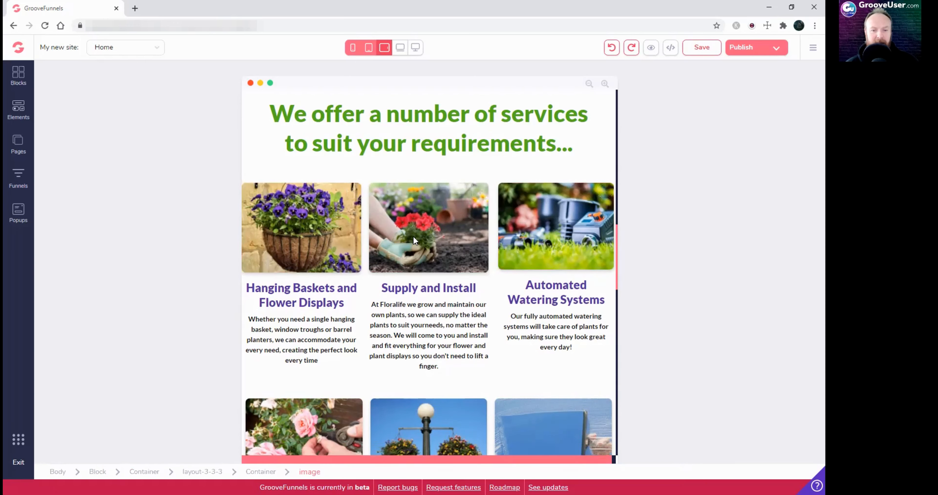
{"action": "scroll", "coordinate": [335, 398], "scroll_direction": "down", "scroll_amount": 3}
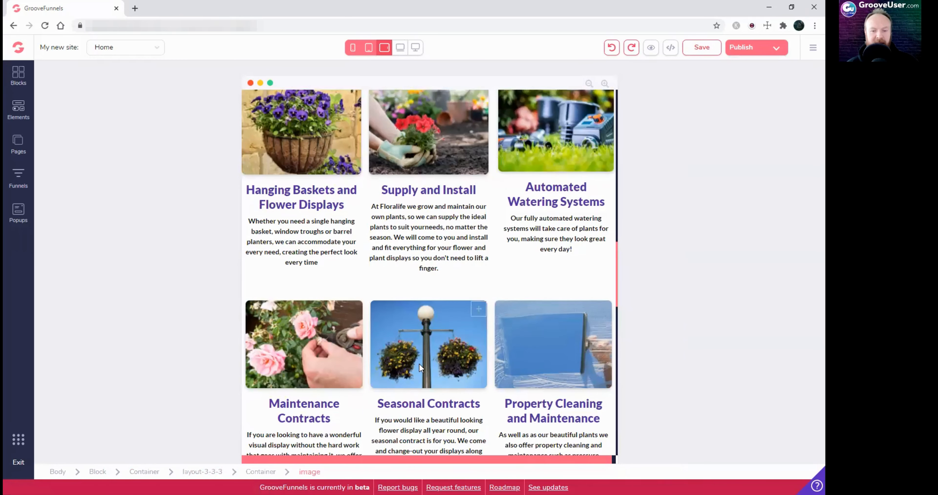
{"action": "scroll", "coordinate": [416, 367], "scroll_direction": "up", "scroll_amount": 3}
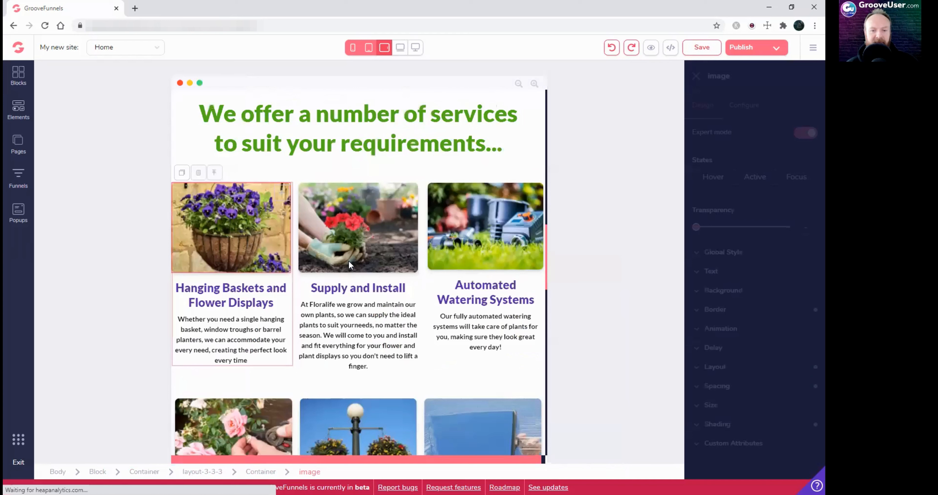
Check the spacing of the first-row service columns and remove the left and right padding from the Automated Watering Systems container
{"action": "left_click", "coordinate": [349, 260]}
{"action": "left_click", "coordinate": [292, 298]}
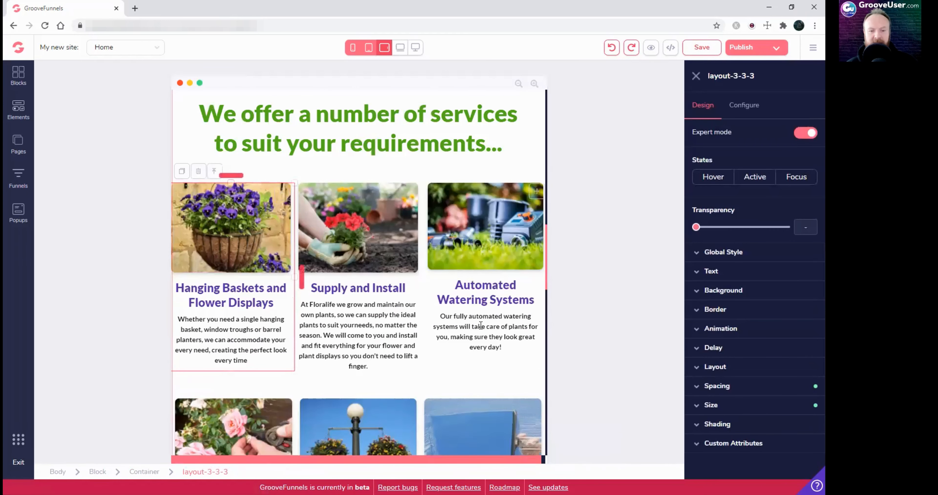
{"action": "left_click", "coordinate": [717, 387]}
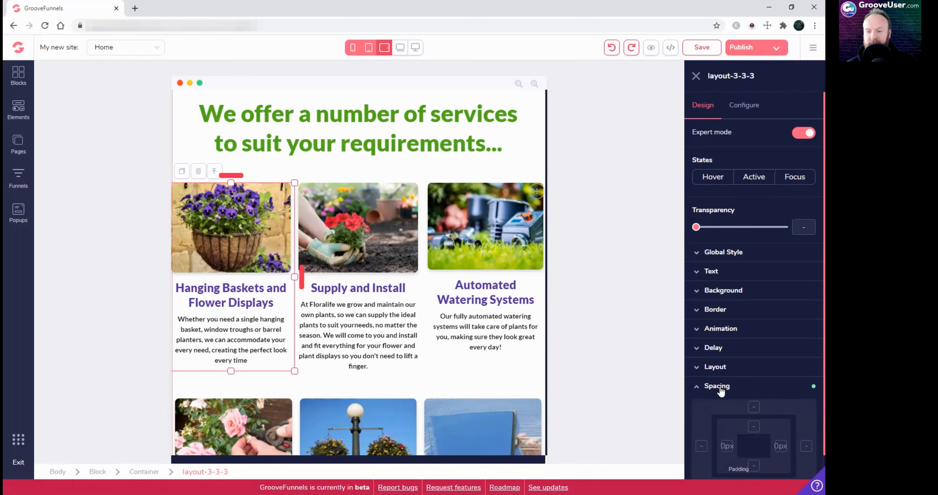
{"action": "left_click", "coordinate": [418, 287]}
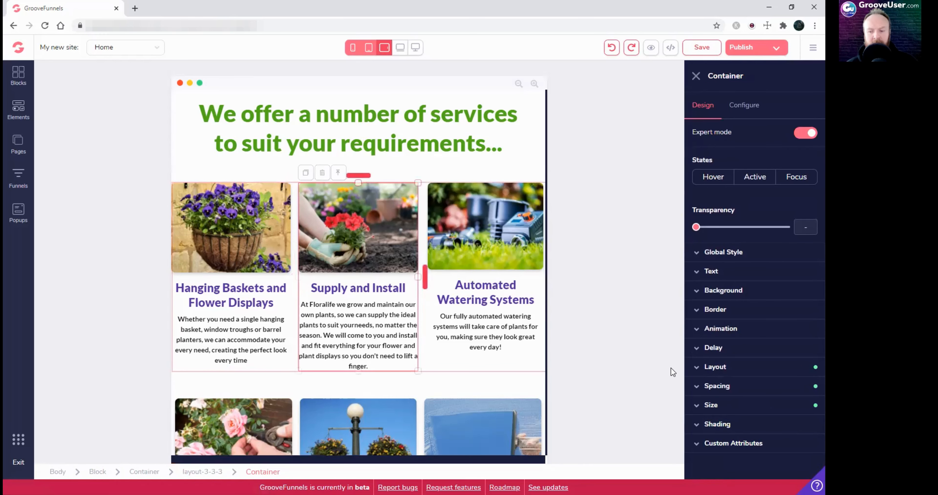
{"action": "left_click", "coordinate": [539, 284]}
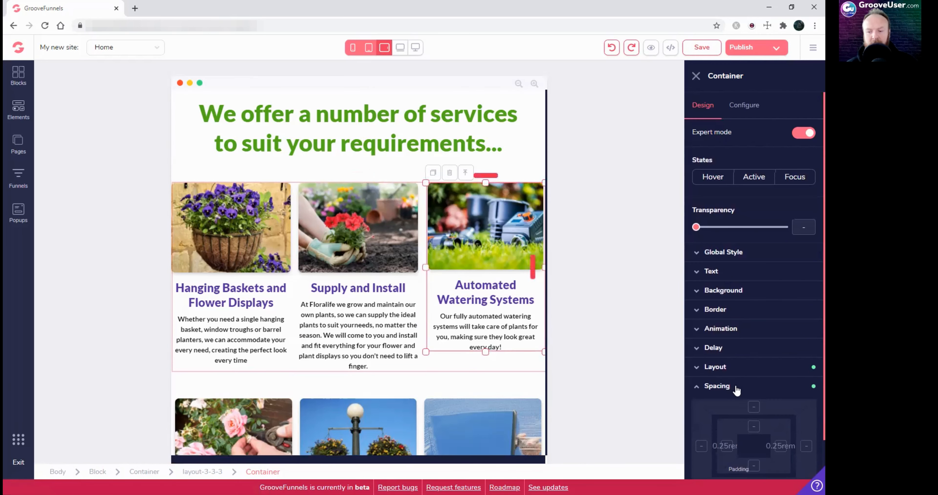
{"action": "scroll", "coordinate": [737, 390], "scroll_direction": "down", "scroll_amount": 2}
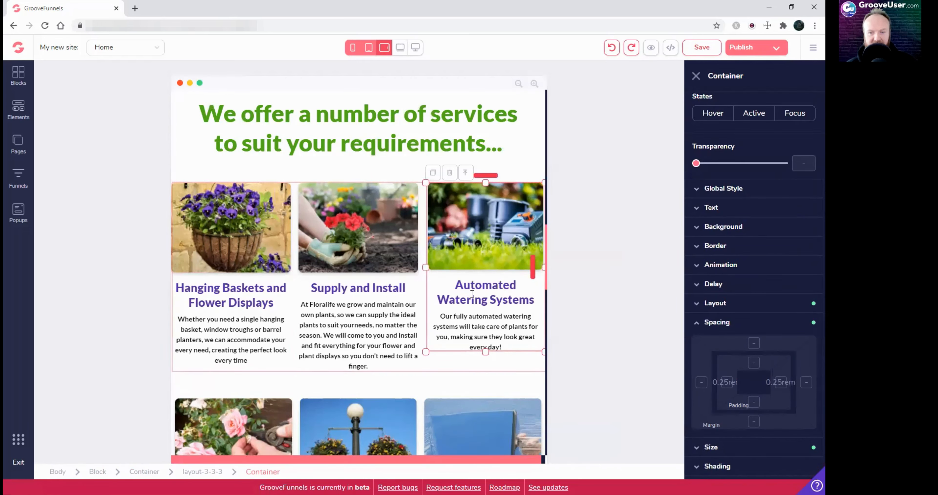
{"action": "left_click", "coordinate": [725, 384]}
{"action": "left_click", "coordinate": [779, 384]}
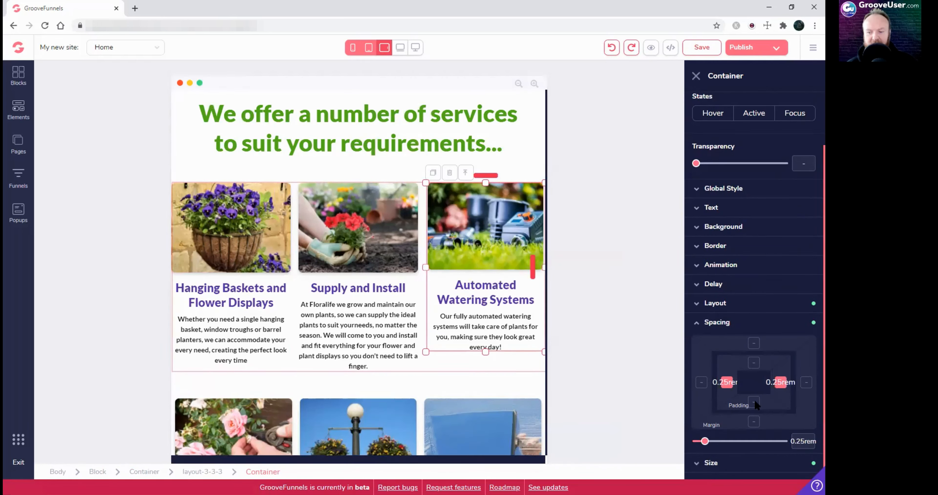
{"action": "left_click_drag", "start_coordinate": [705, 442], "coordinate": [701, 443]}
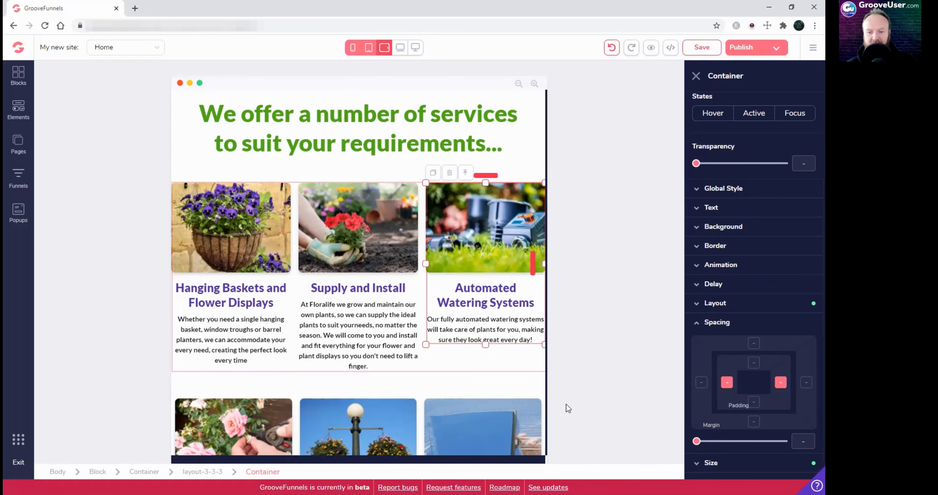
{"action": "left_click", "coordinate": [527, 371]}
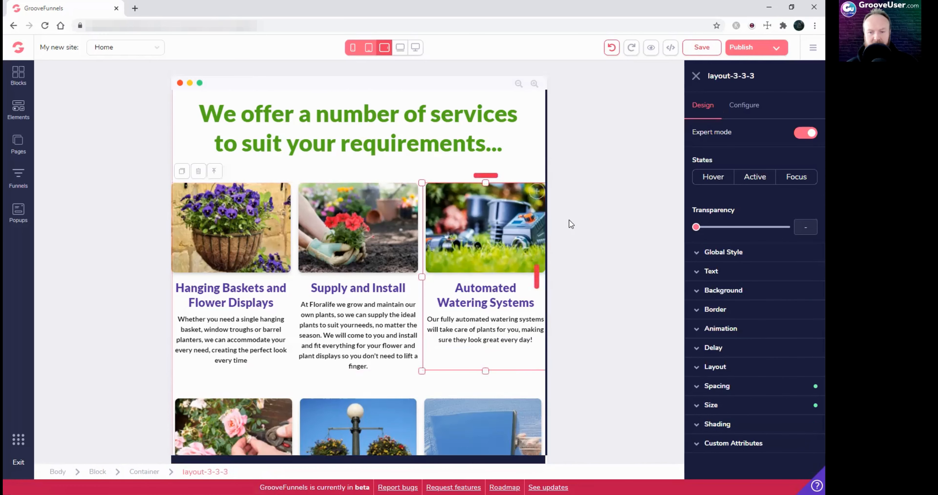
Inspect the Maintenance Contracts heading, text and container, including the container's layout and spacing settings
{"action": "scroll", "coordinate": [320, 327], "scroll_direction": "down", "scroll_amount": 3}
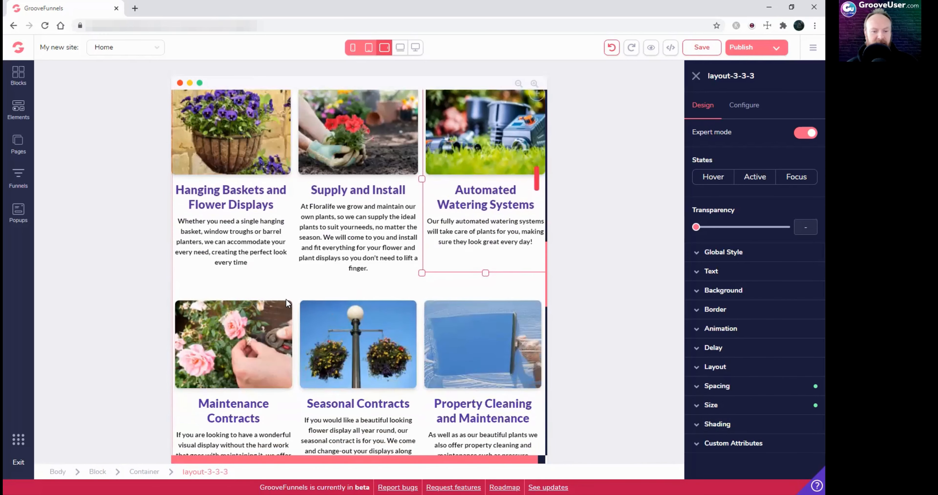
{"action": "scroll", "coordinate": [286, 299], "scroll_direction": "down", "scroll_amount": 3}
{"action": "left_click", "coordinate": [292, 332]}
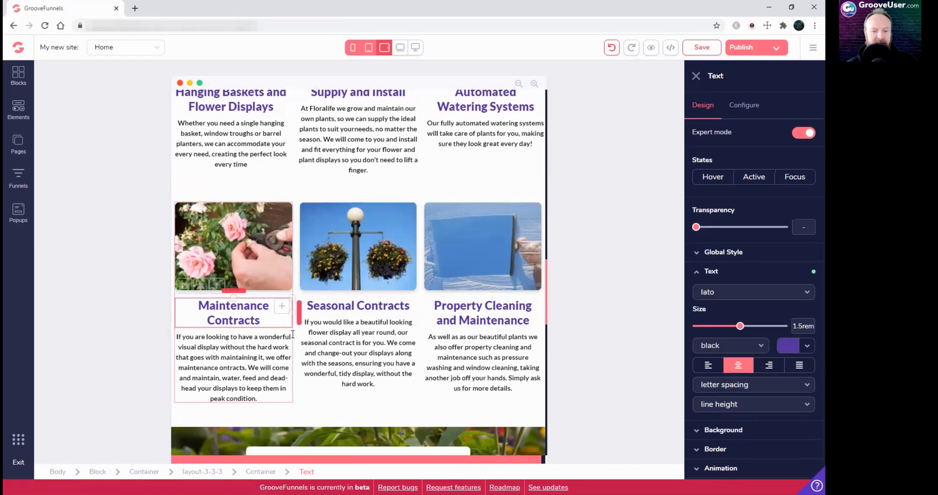
{"action": "left_click", "coordinate": [291, 397]}
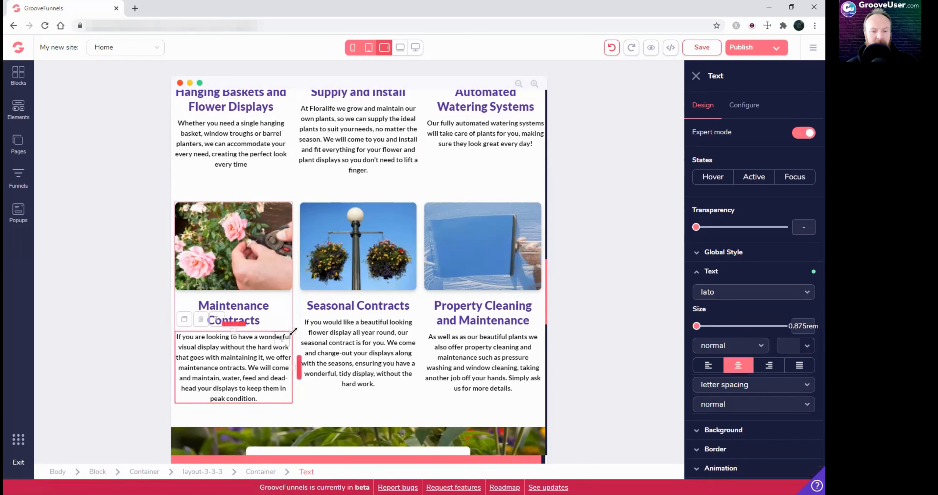
{"action": "left_click", "coordinate": [216, 319]}
{"action": "left_click", "coordinate": [740, 367]}
{"action": "scroll", "coordinate": [725, 350], "scroll_direction": "down", "scroll_amount": 3}
{"action": "left_click", "coordinate": [707, 273]}
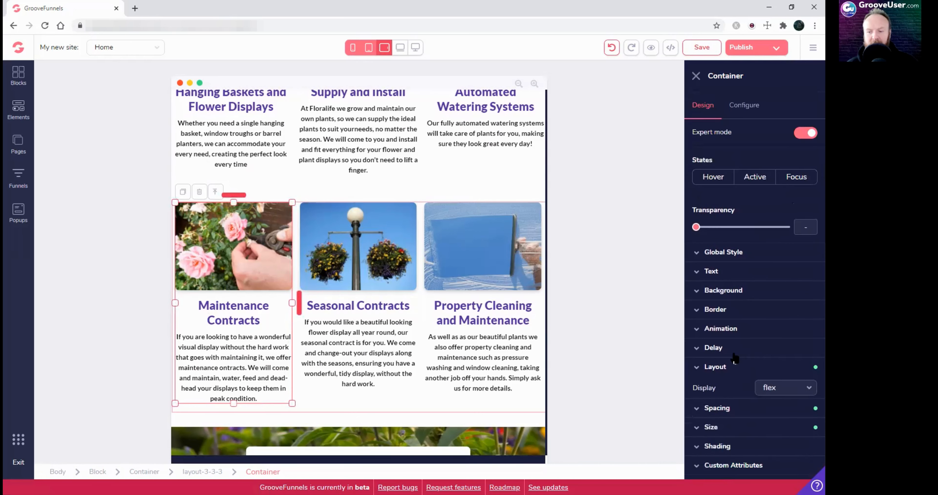
{"action": "left_click", "coordinate": [727, 388]}
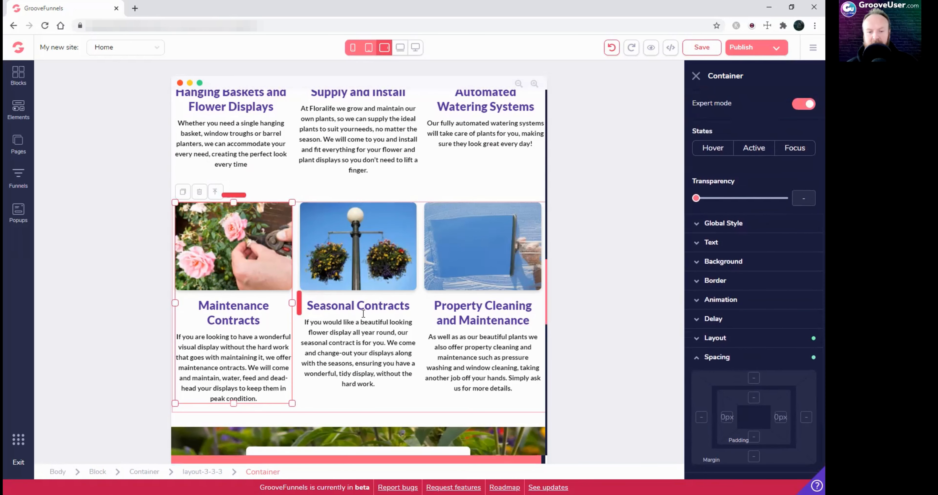
Remove the left and right padding from the second services row and check the Property Cleaning and Maintenance container's spacing
{"action": "left_click", "coordinate": [415, 397]}
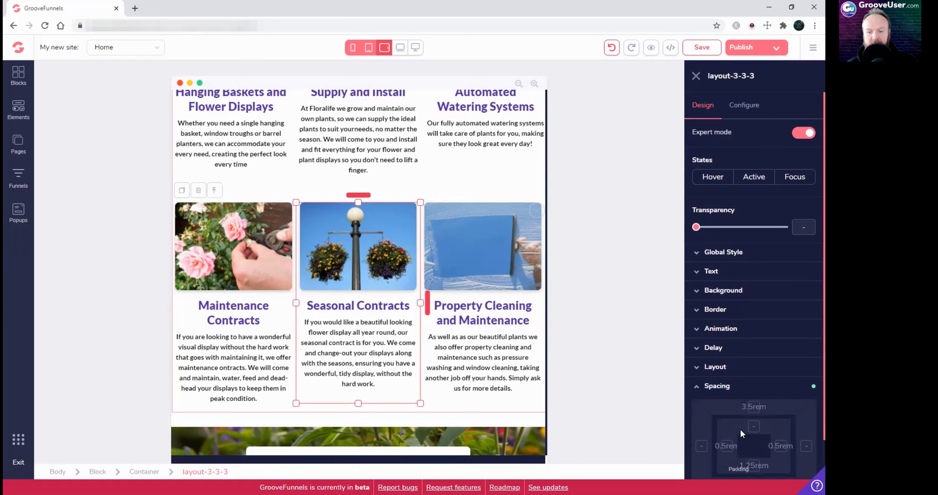
{"action": "scroll", "coordinate": [747, 433], "scroll_direction": "down", "scroll_amount": 2}
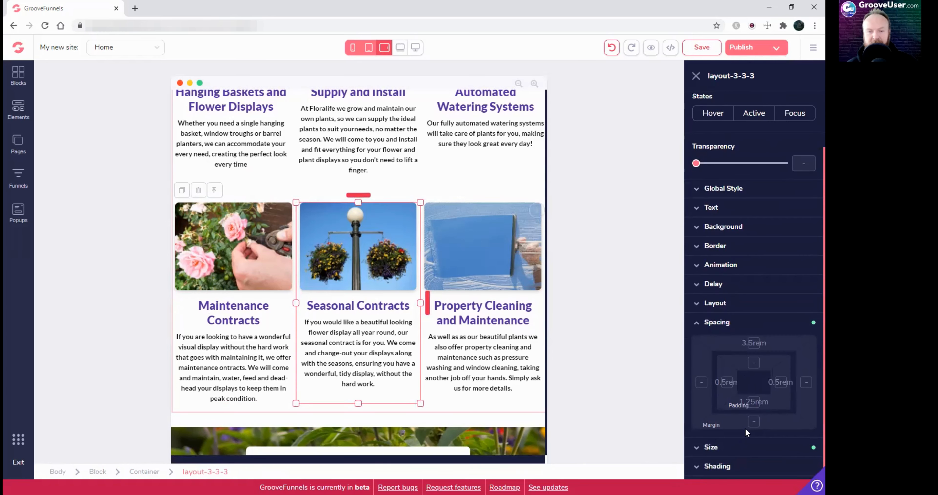
{"action": "left_click", "coordinate": [725, 387]}
{"action": "left_click", "coordinate": [776, 384]}
{"action": "left_click_drag", "start_coordinate": [710, 441], "coordinate": [695, 442]}
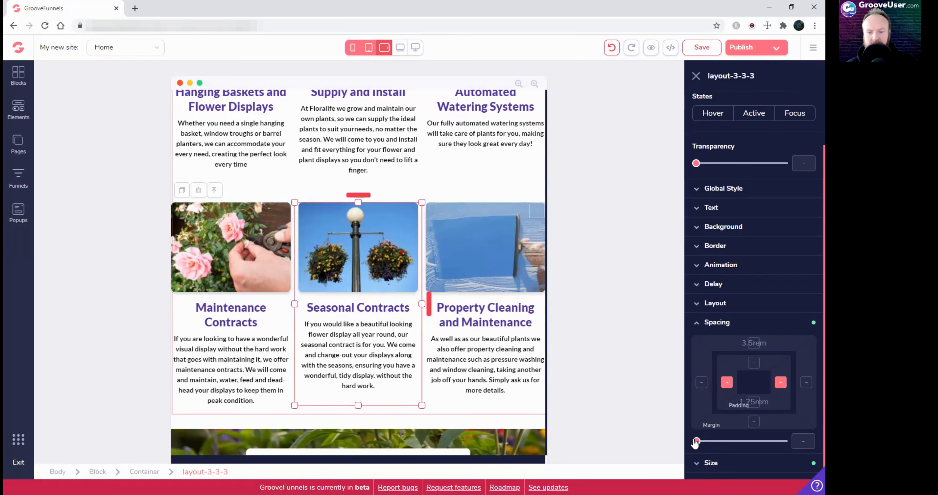
{"action": "left_click", "coordinate": [538, 297]}
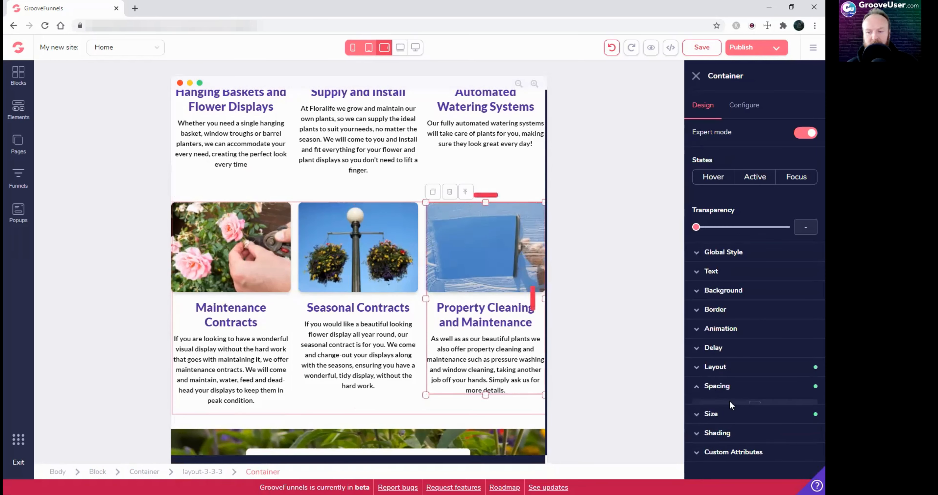
{"action": "scroll", "coordinate": [732, 411], "scroll_direction": "down", "scroll_amount": 2}
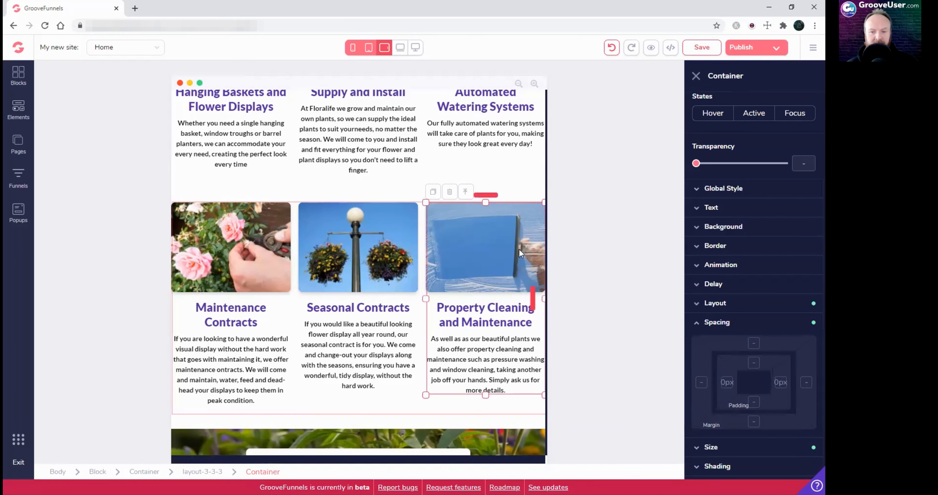
Add equal left and right padding to the layout holding the whole first row of services
{"action": "scroll", "coordinate": [481, 287], "scroll_direction": "up", "scroll_amount": 1}
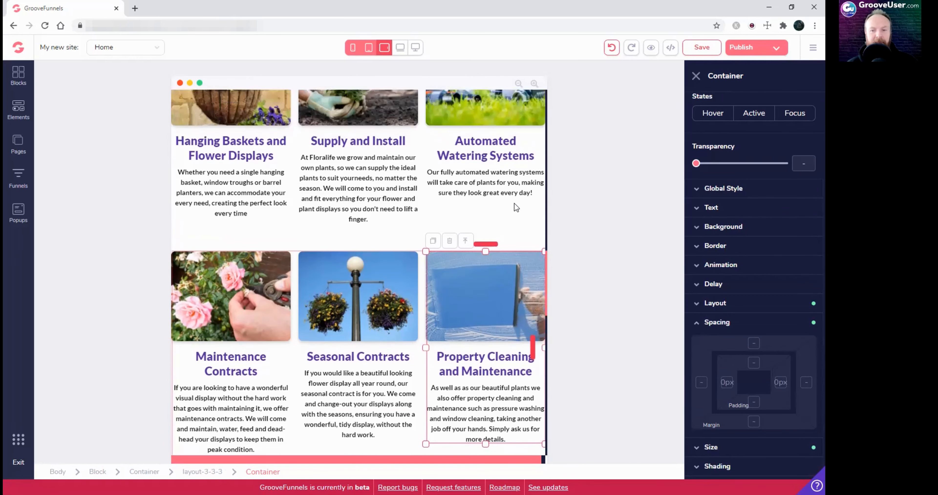
{"action": "scroll", "coordinate": [514, 204], "scroll_direction": "up", "scroll_amount": 3}
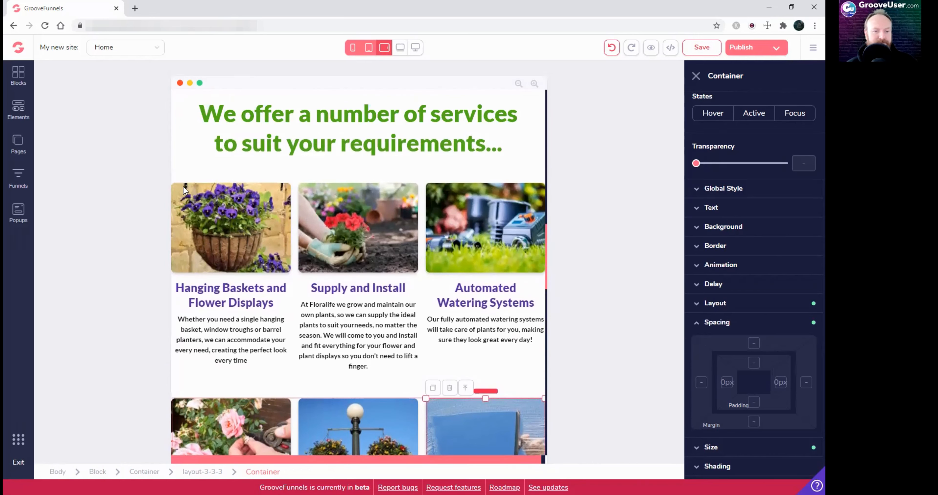
{"action": "left_click", "coordinate": [183, 186]}
{"action": "left_click", "coordinate": [214, 173]}
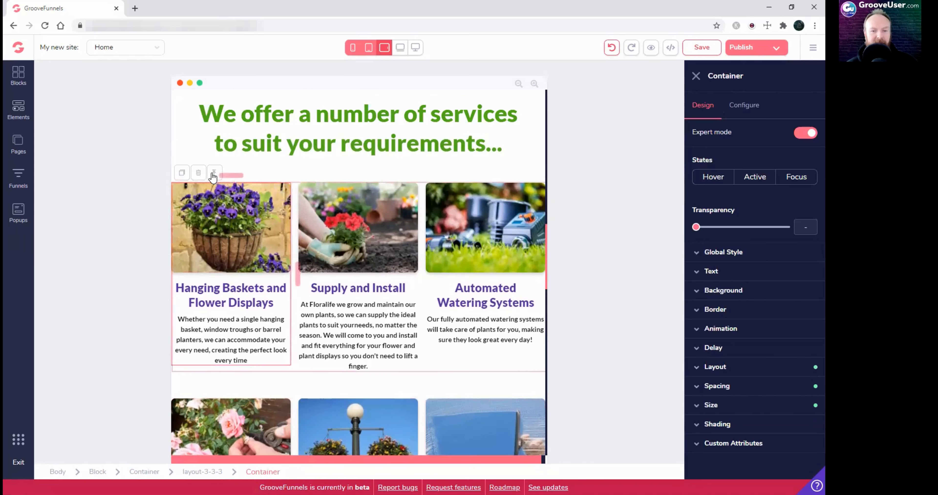
{"action": "left_click", "coordinate": [214, 173]}
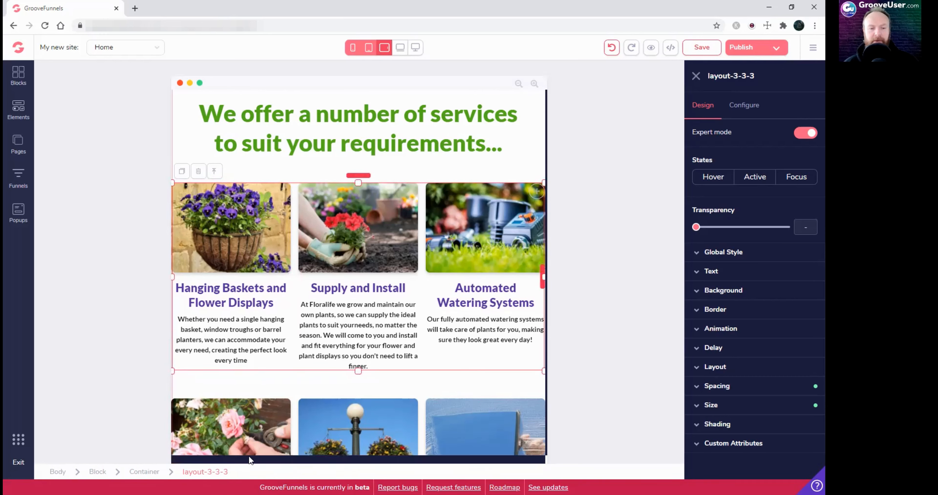
{"action": "left_click", "coordinate": [747, 391]}
{"action": "scroll", "coordinate": [747, 395], "scroll_direction": "down", "scroll_amount": 2}
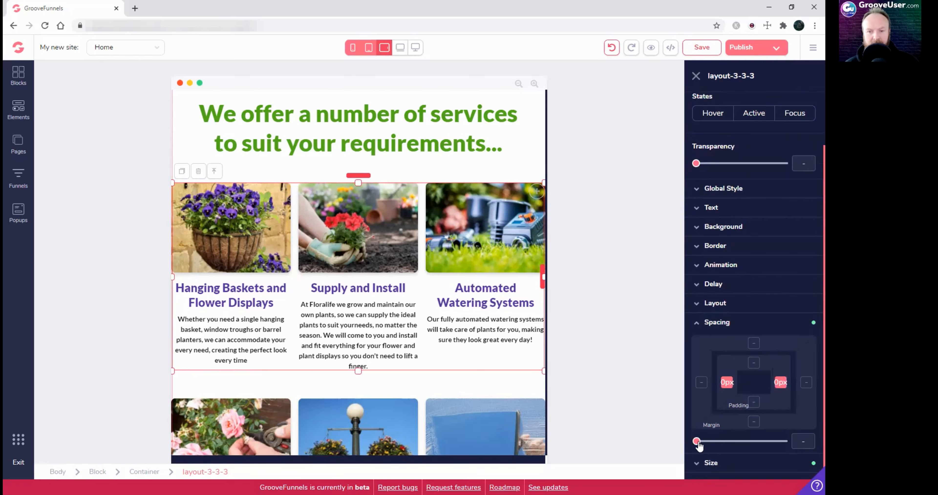
{"action": "left_click_drag", "start_coordinate": [698, 442], "coordinate": [723, 442]}
{"action": "left_click_drag", "start_coordinate": [723, 443], "coordinate": [733, 443]}
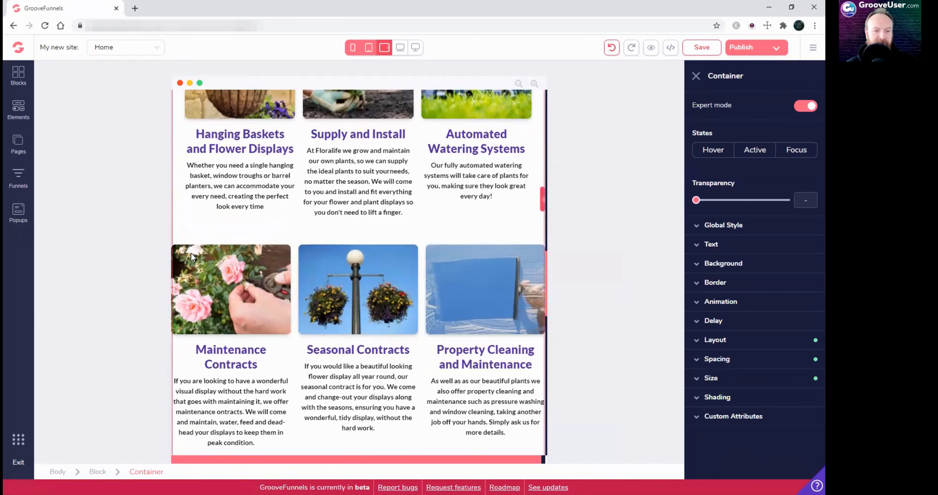
Set the left and right padding of the second services row's layout to 1.5rem and compare it with the first row
{"action": "left_click", "coordinate": [190, 252]}
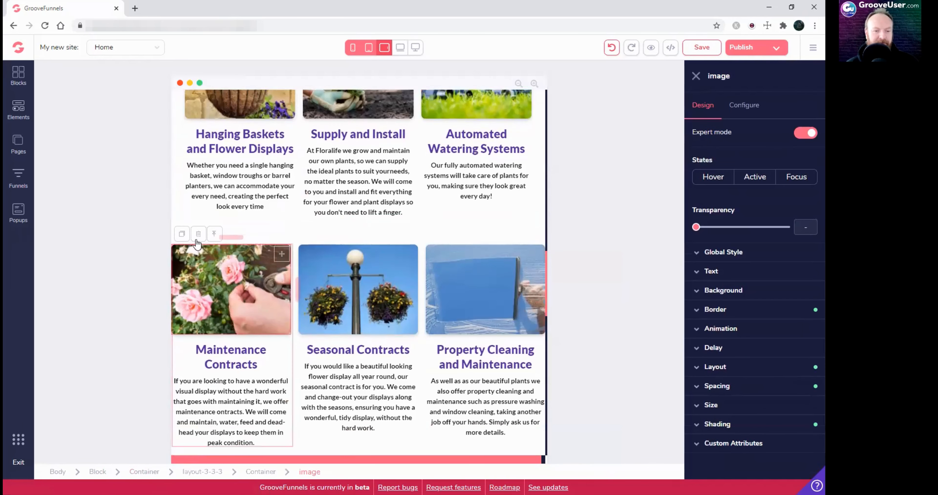
{"action": "left_click", "coordinate": [213, 235]}
{"action": "left_click", "coordinate": [214, 233]}
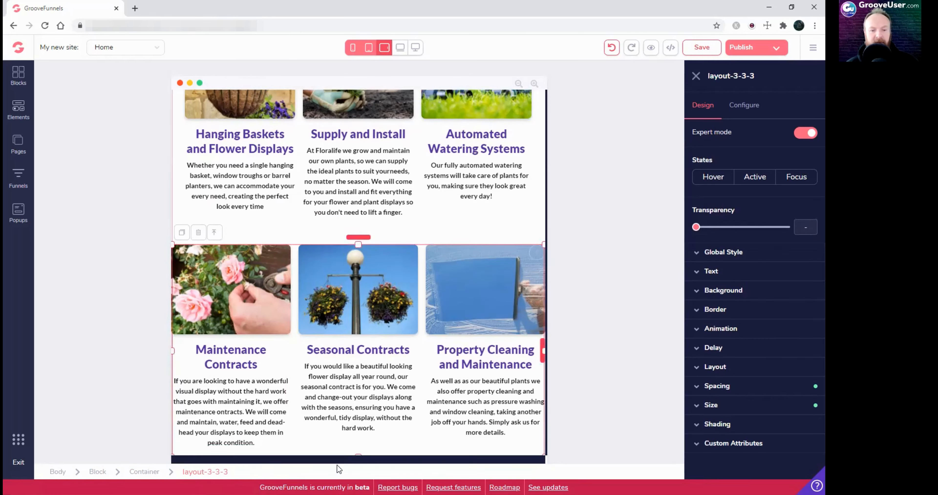
{"action": "left_click", "coordinate": [748, 385]}
{"action": "scroll", "coordinate": [754, 397], "scroll_direction": "down", "scroll_amount": 2}
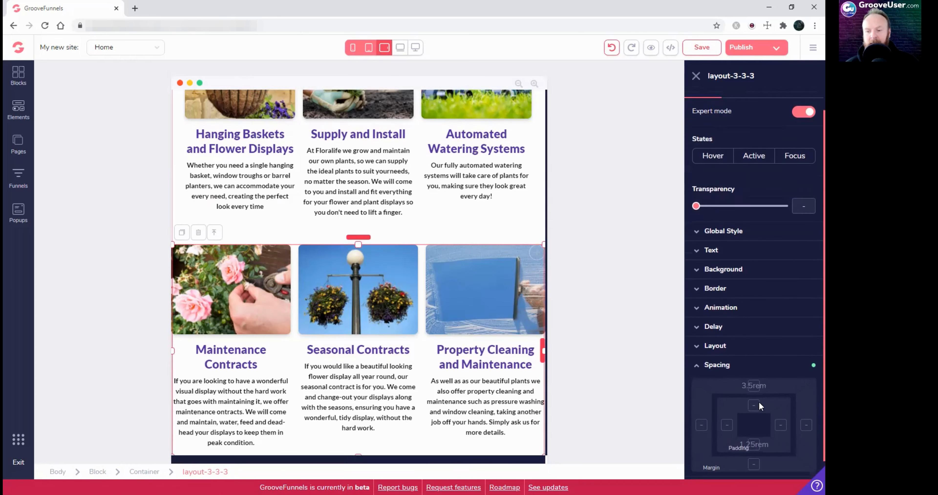
{"action": "left_click_drag", "start_coordinate": [705, 448], "coordinate": [727, 451]}
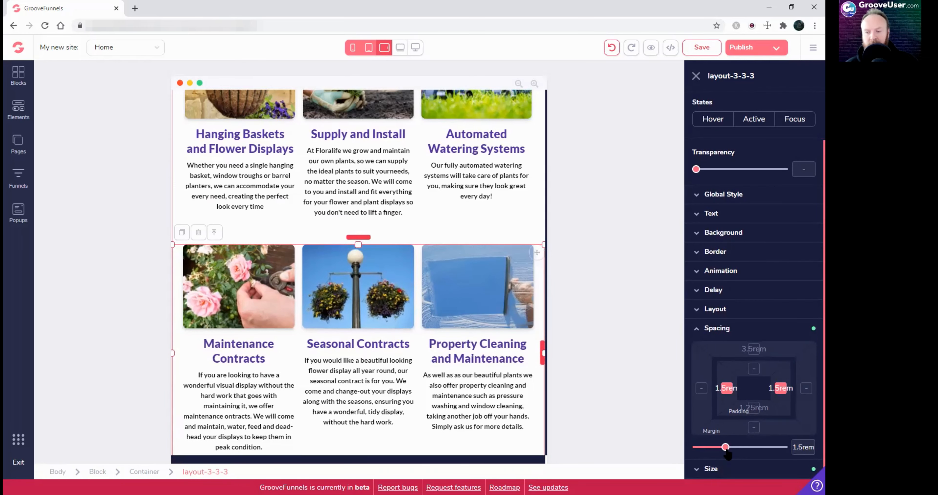
{"action": "scroll", "coordinate": [393, 283], "scroll_direction": "up", "scroll_amount": 4}
{"action": "scroll", "coordinate": [422, 303], "scroll_direction": "down", "scroll_amount": 3}
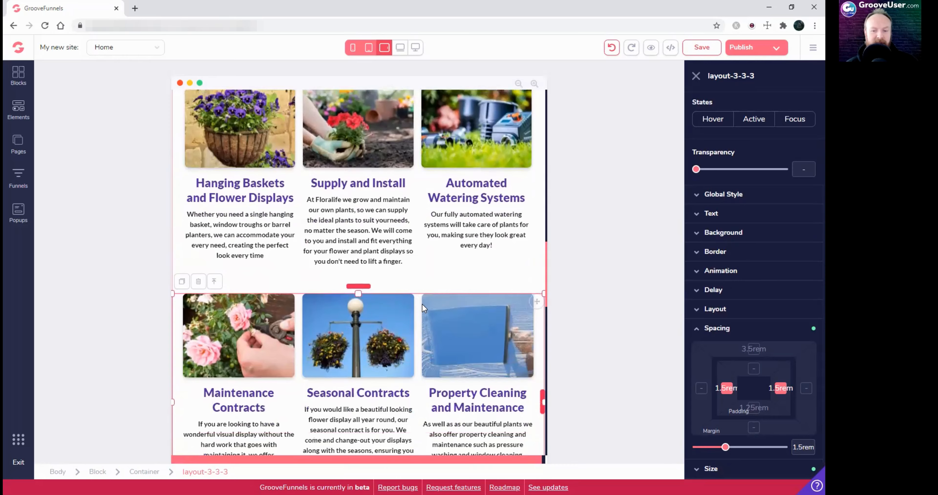
Set the width of the white contact form container to 75% relative to its parent
{"action": "scroll", "coordinate": [423, 303], "scroll_direction": "down", "scroll_amount": 10}
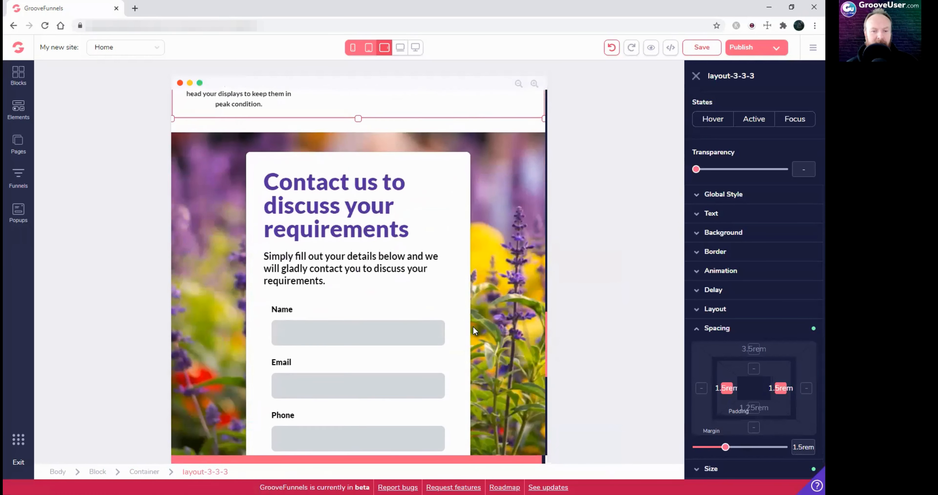
{"action": "scroll", "coordinate": [391, 295], "scroll_direction": "down", "scroll_amount": 3}
{"action": "scroll", "coordinate": [421, 218], "scroll_direction": "up", "scroll_amount": 3}
{"action": "scroll", "coordinate": [433, 249], "scroll_direction": "down", "scroll_amount": 3}
{"action": "scroll", "coordinate": [434, 252], "scroll_direction": "up", "scroll_amount": 2}
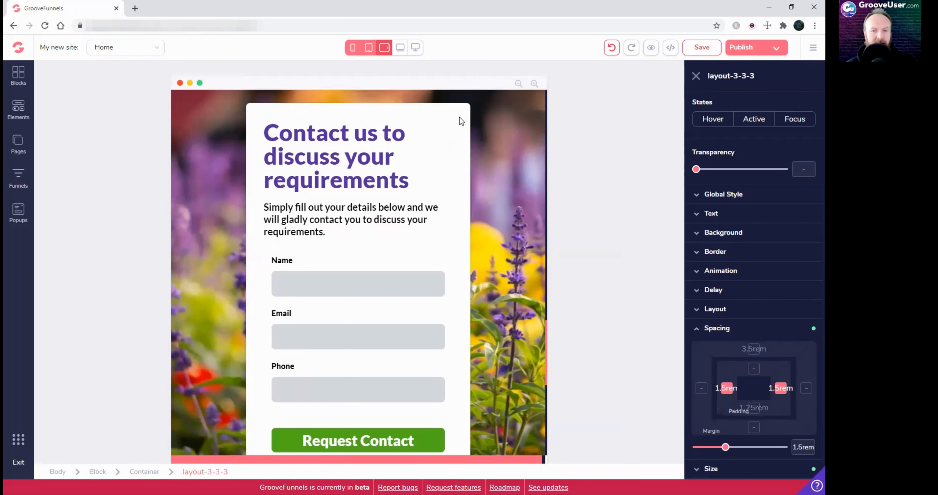
{"action": "left_click", "coordinate": [417, 109]}
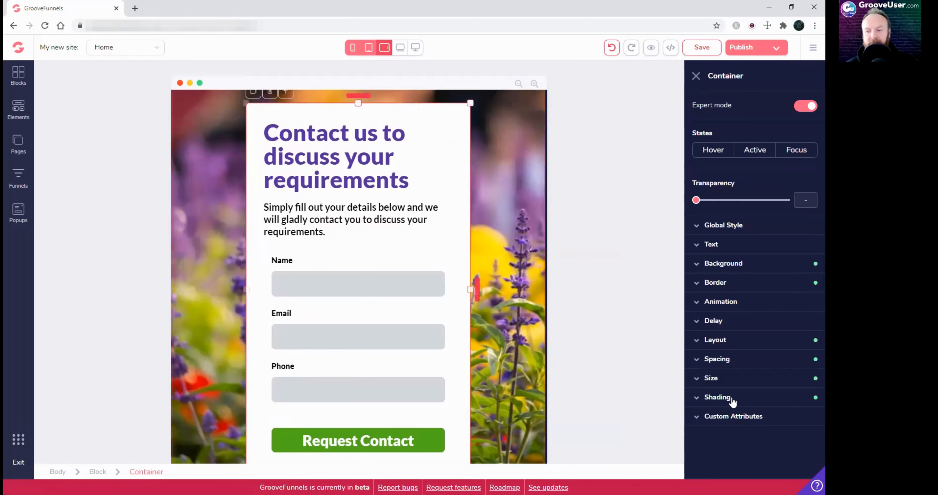
{"action": "left_click", "coordinate": [728, 378]}
{"action": "left_click_drag", "start_coordinate": [745, 393], "coordinate": [757, 393]}
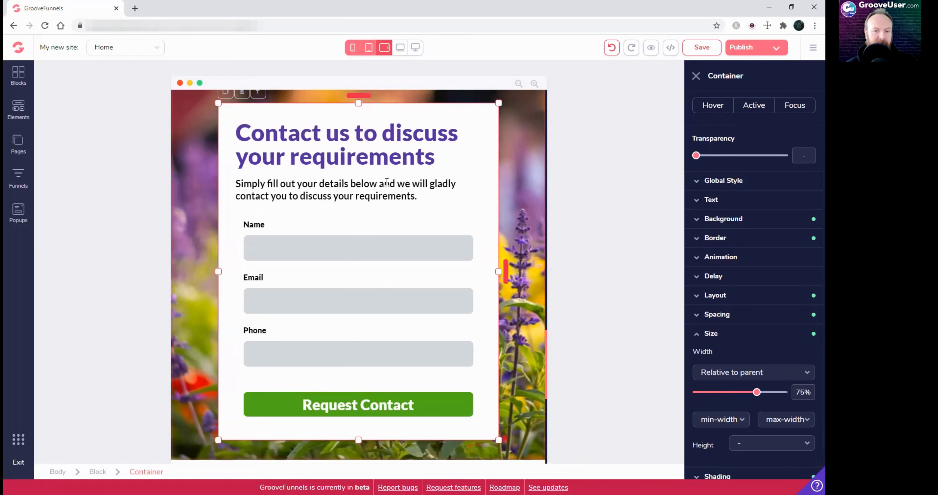
Set the left and right padding of the intro text under What Our Customers Say to 4rem and save the page
{"action": "scroll", "coordinate": [415, 342], "scroll_direction": "down", "scroll_amount": 3}
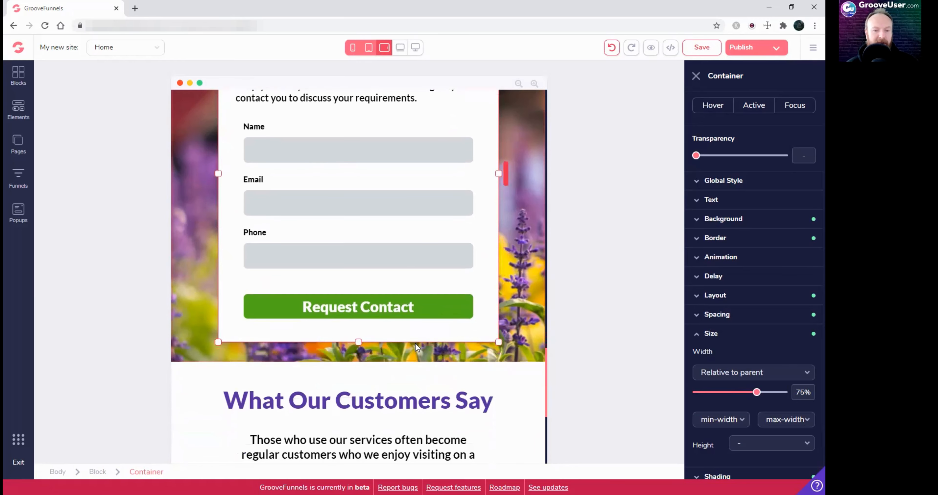
{"action": "scroll", "coordinate": [436, 342], "scroll_direction": "down", "scroll_amount": 5}
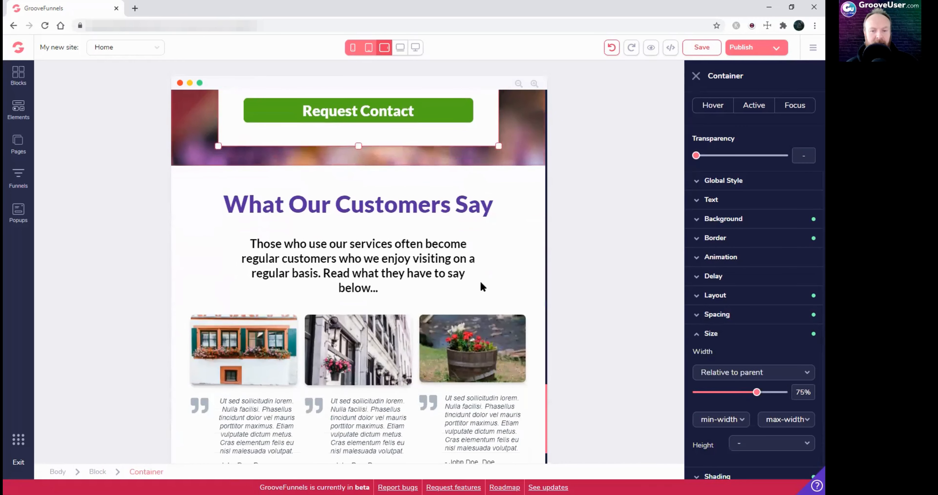
{"action": "left_click", "coordinate": [407, 248]}
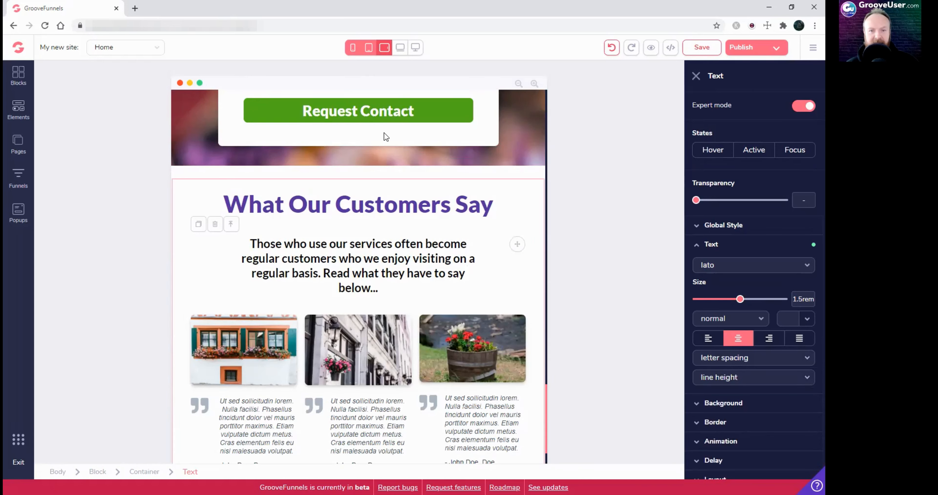
{"action": "left_click", "coordinate": [496, 280]}
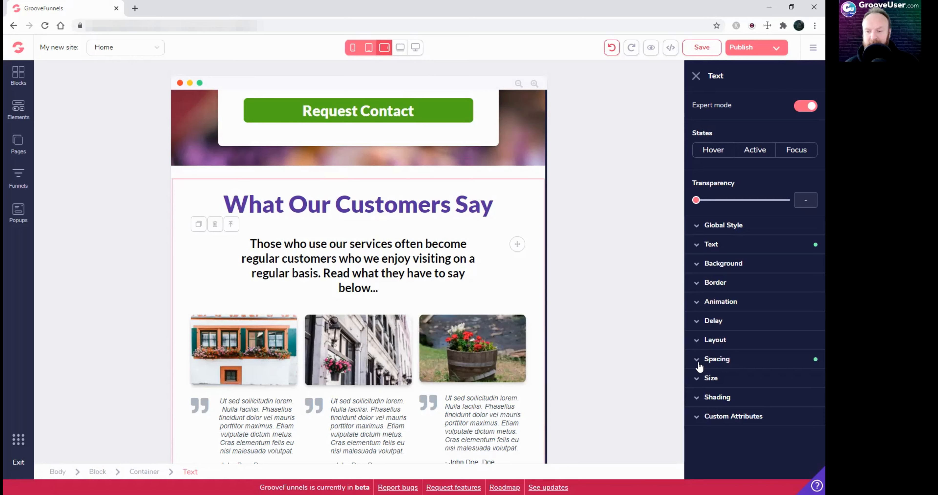
{"action": "left_click", "coordinate": [698, 361]}
{"action": "scroll", "coordinate": [729, 404], "scroll_direction": "down", "scroll_amount": 1}
{"action": "left_click", "coordinate": [730, 383]}
{"action": "left_click", "coordinate": [784, 383]}
{"action": "left_click_drag", "start_coordinate": [767, 442], "coordinate": [756, 442]}
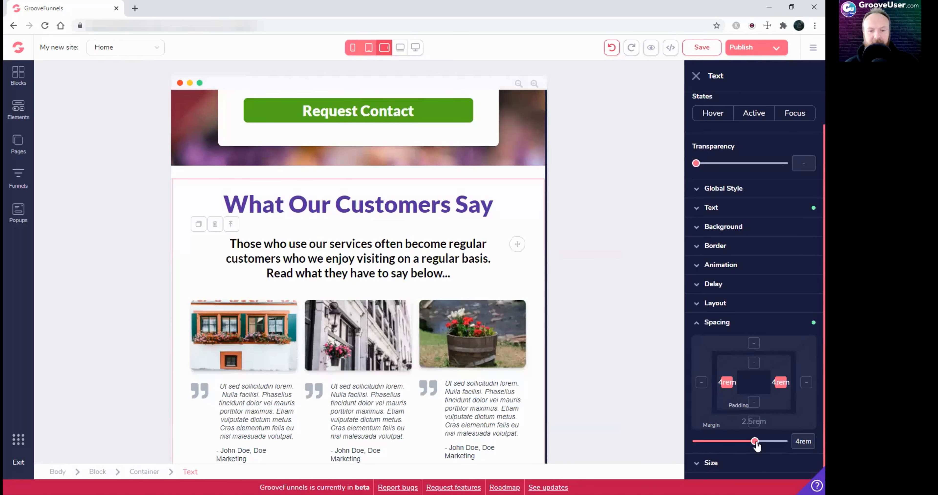
{"action": "scroll", "coordinate": [422, 341], "scroll_direction": "down", "scroll_amount": 1}
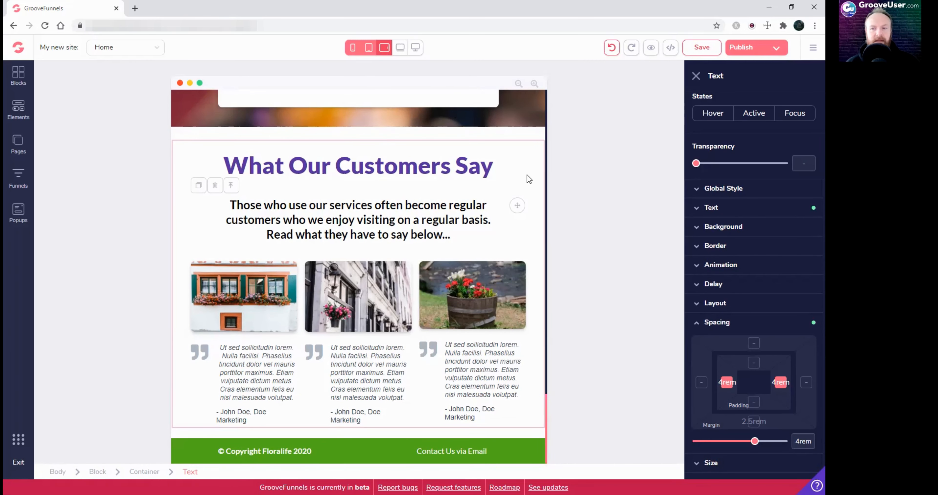
{"action": "left_click", "coordinate": [696, 49]}
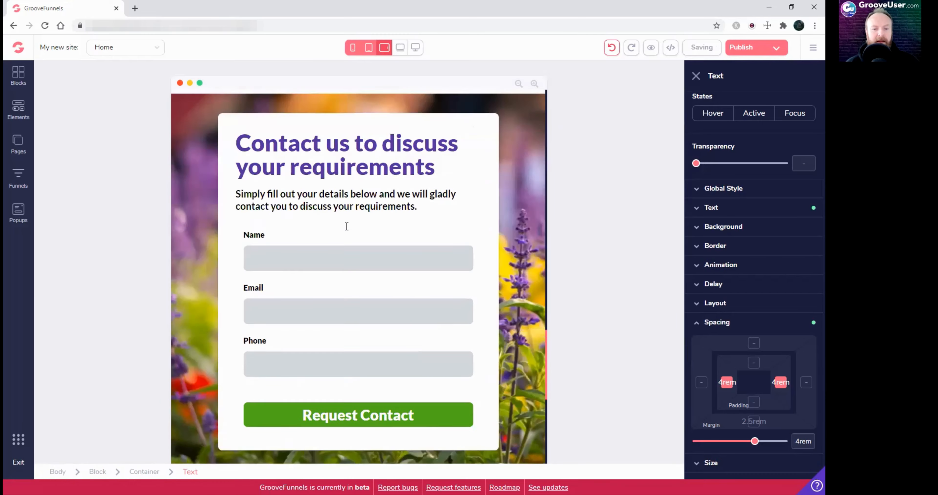
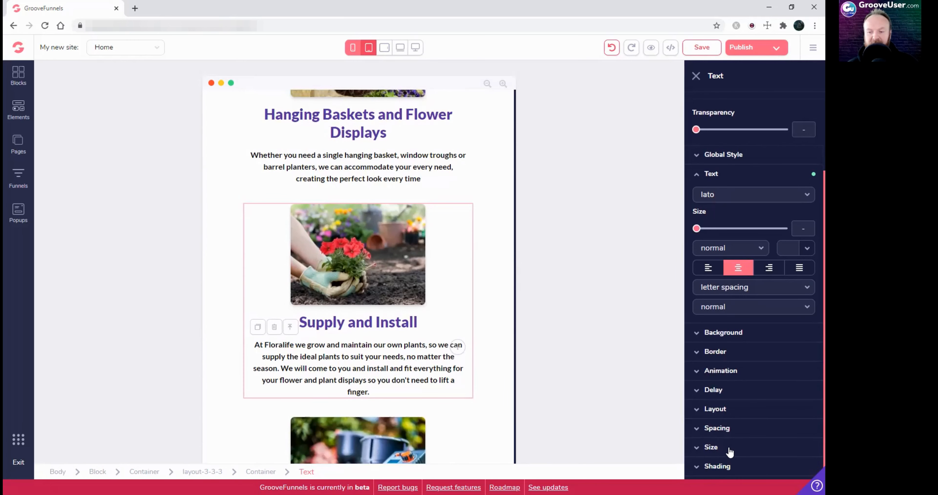
Set the left and right padding of the Supply and Install description text to 0.75rem
{"action": "left_click", "coordinate": [728, 436]}
{"action": "scroll", "coordinate": [735, 432], "scroll_direction": "down", "scroll_amount": 3}
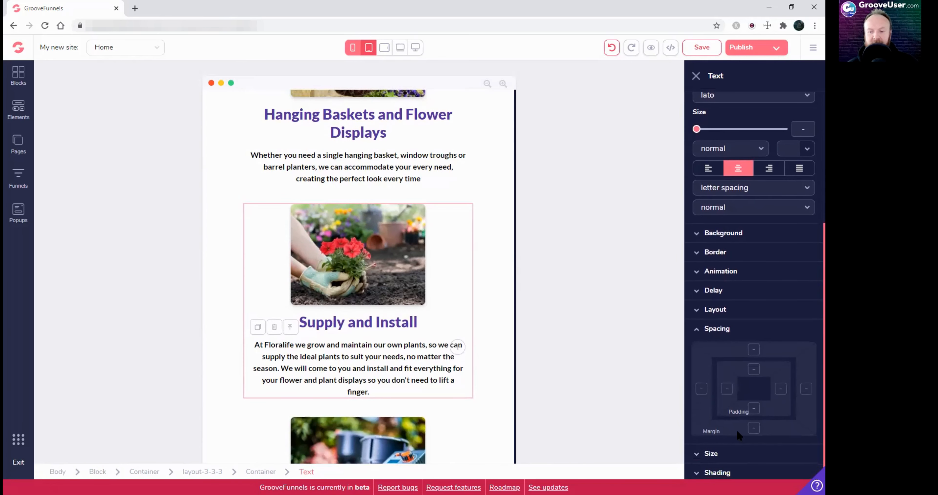
{"action": "left_click", "coordinate": [728, 389]}
{"action": "left_click", "coordinate": [780, 389]}
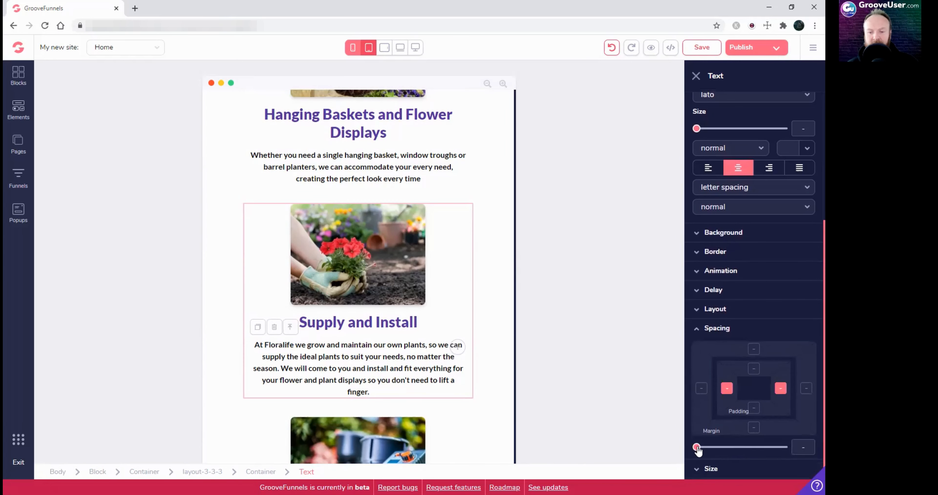
{"action": "left_click_drag", "start_coordinate": [697, 449], "coordinate": [714, 456]}
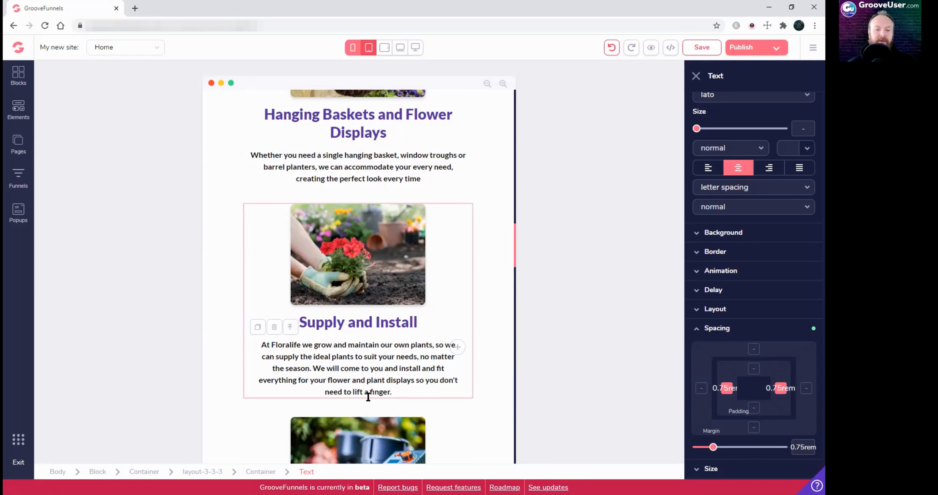
Compare the vertical gaps between the services in the first row with those in the second row
{"action": "scroll", "coordinate": [448, 393], "scroll_direction": "down", "scroll_amount": 6}
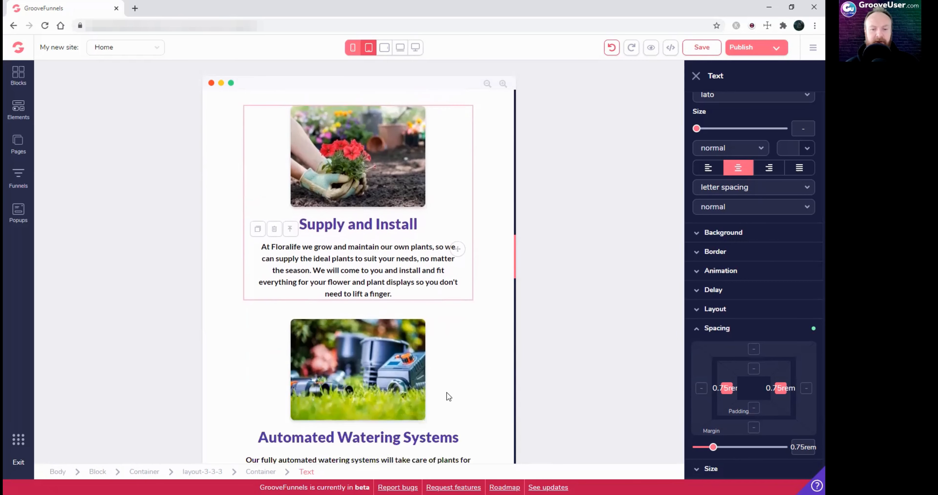
{"action": "scroll", "coordinate": [475, 394], "scroll_direction": "down", "scroll_amount": 1}
{"action": "scroll", "coordinate": [486, 334], "scroll_direction": "down", "scroll_amount": 6}
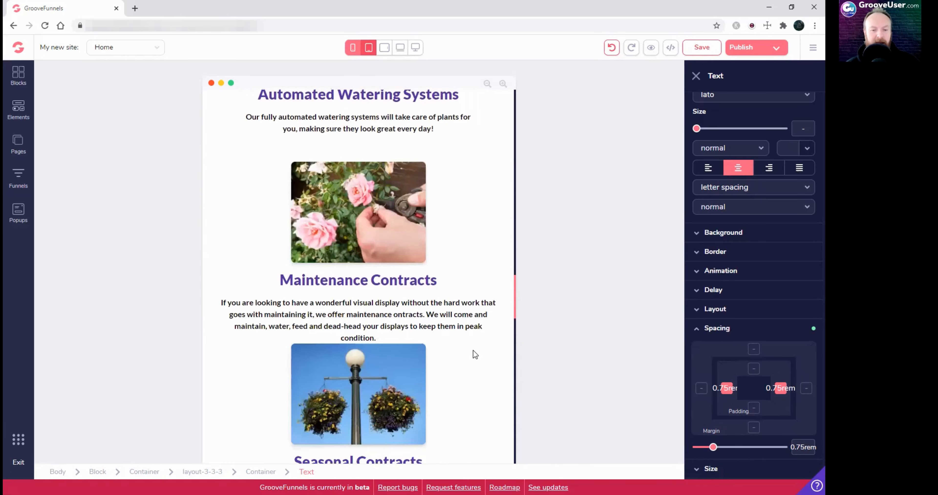
{"action": "scroll", "coordinate": [446, 259], "scroll_direction": "up", "scroll_amount": 12}
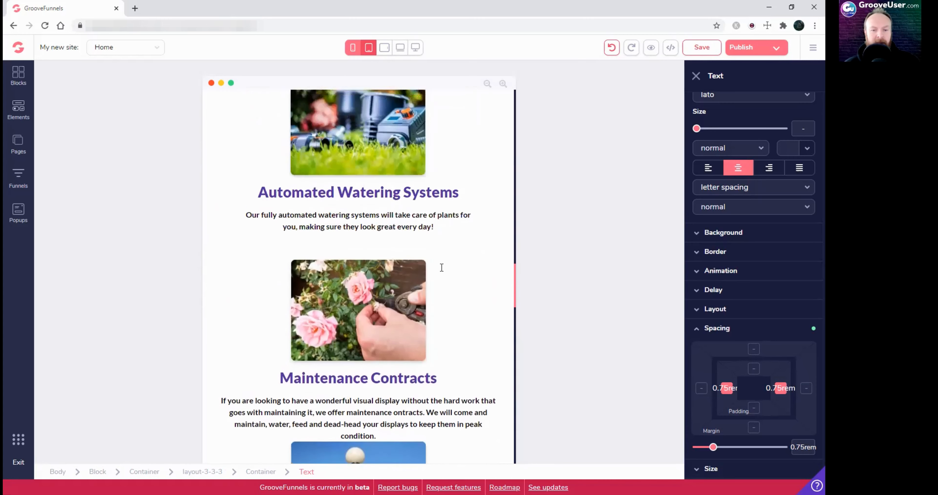
{"action": "scroll", "coordinate": [394, 266], "scroll_direction": "up", "scroll_amount": 5}
{"action": "scroll", "coordinate": [394, 269], "scroll_direction": "down", "scroll_amount": 10}
{"action": "scroll", "coordinate": [419, 302], "scroll_direction": "down", "scroll_amount": 5}
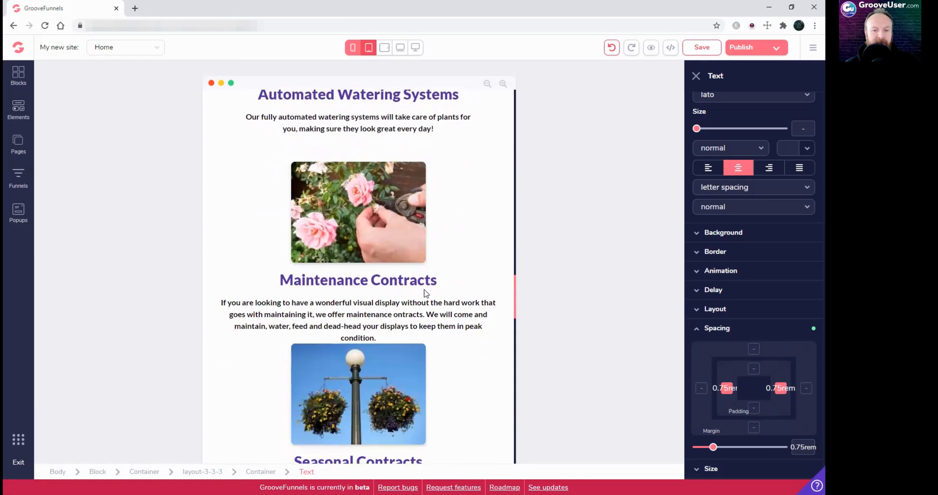
{"action": "scroll", "coordinate": [392, 339], "scroll_direction": "up", "scroll_amount": 4}
{"action": "scroll", "coordinate": [355, 341], "scroll_direction": "down", "scroll_amount": 4}
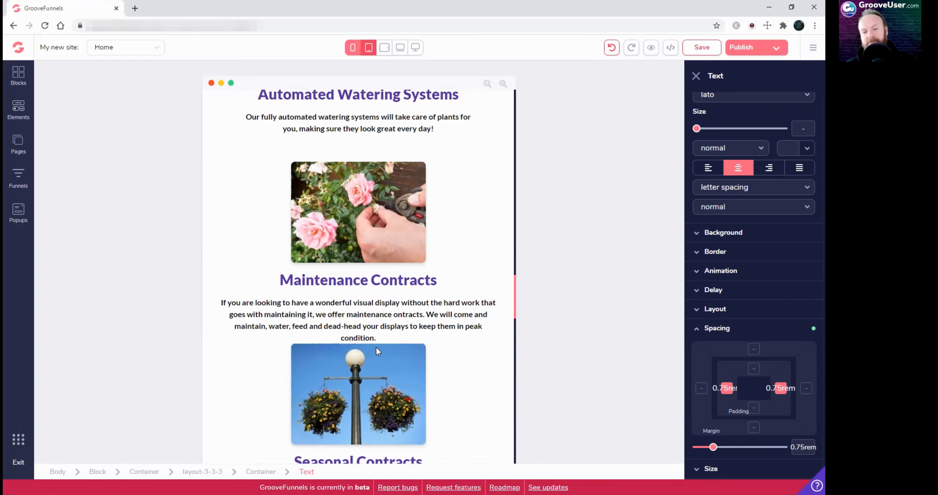
Select the container holding the Supply and Install service and inspect its spacing values
{"action": "scroll", "coordinate": [399, 272], "scroll_direction": "up", "scroll_amount": 6}
{"action": "left_click", "coordinate": [402, 226]}
{"action": "left_click", "coordinate": [398, 202]}
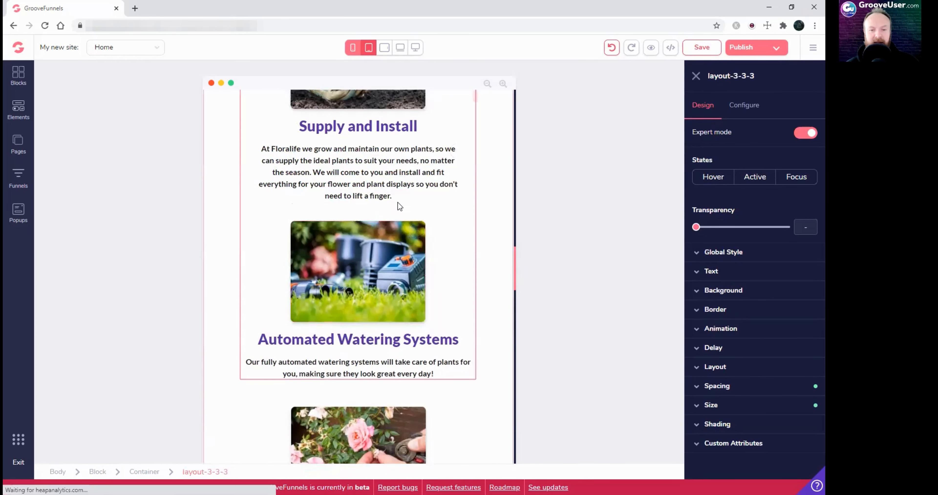
{"action": "left_click", "coordinate": [426, 178]}
{"action": "left_click", "coordinate": [439, 211]}
{"action": "left_click", "coordinate": [449, 192]}
{"action": "left_click", "coordinate": [472, 150]}
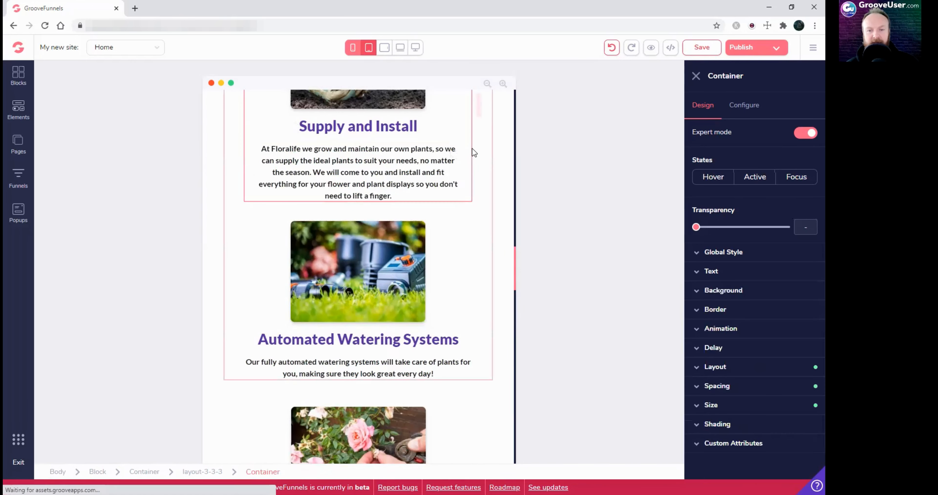
{"action": "left_click", "coordinate": [717, 386]}
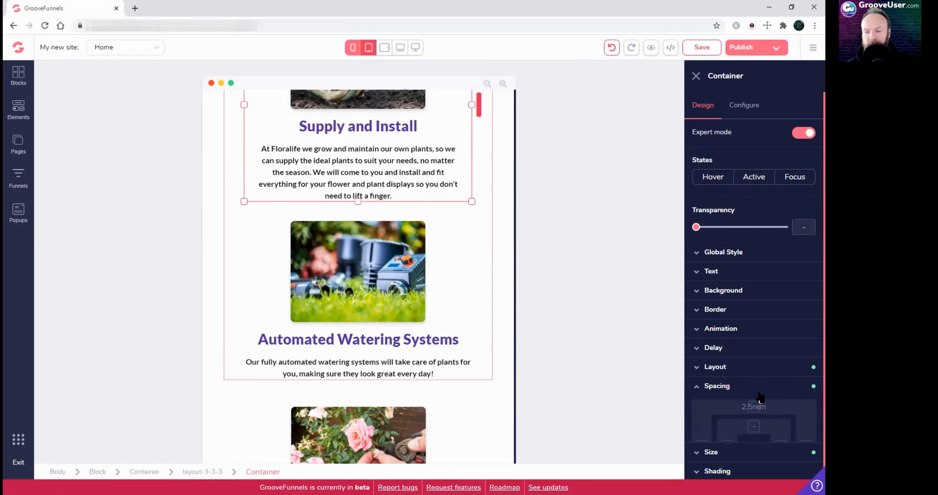
Set the bottom margin of the Maintenance Contracts container to 2.5rem
{"action": "scroll", "coordinate": [431, 302], "scroll_direction": "down", "scroll_amount": 10}
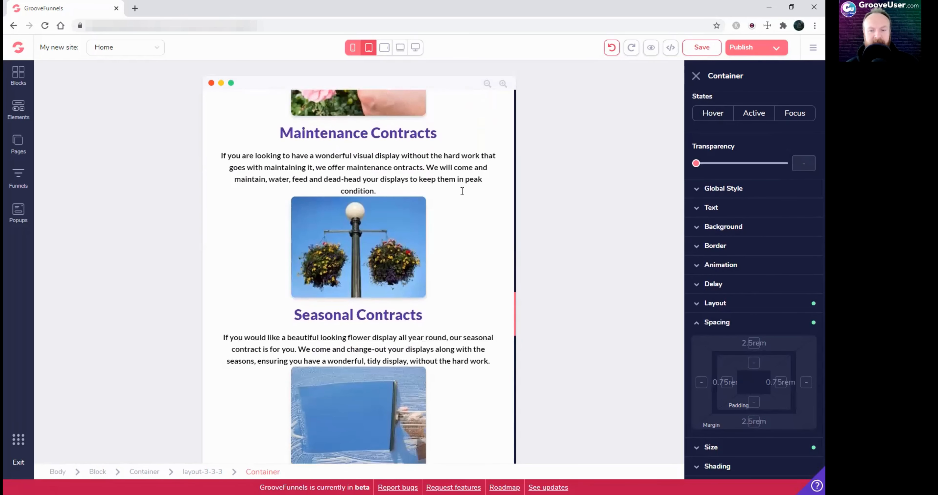
{"action": "left_click", "coordinate": [462, 191]}
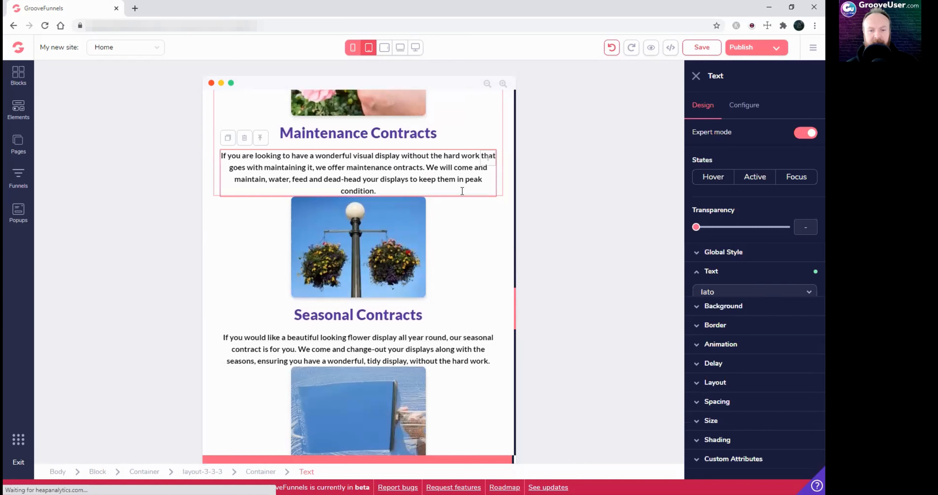
{"action": "left_click", "coordinate": [501, 138]}
{"action": "left_click", "coordinate": [750, 402]}
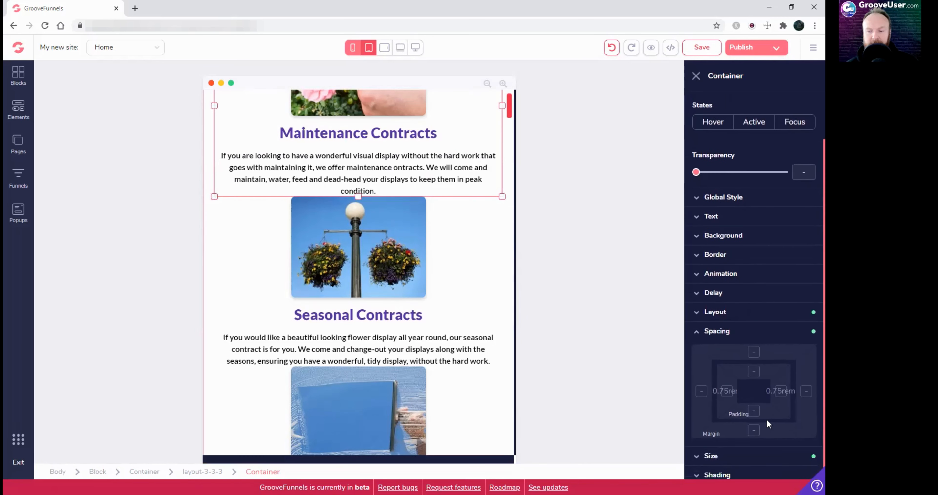
{"action": "left_click", "coordinate": [754, 431]}
{"action": "scroll", "coordinate": [746, 424], "scroll_direction": "down", "scroll_amount": 1}
{"action": "left_click_drag", "start_coordinate": [696, 410], "coordinate": [740, 415]}
{"action": "scroll", "coordinate": [409, 289], "scroll_direction": "down", "scroll_amount": 1}
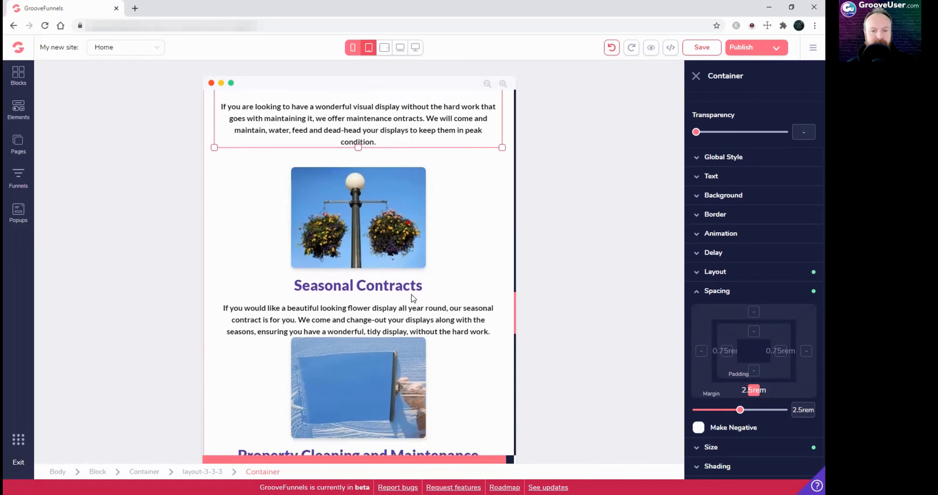
Set the bottom margin of the Seasonal Contracts container to 2.5rem
{"action": "scroll", "coordinate": [413, 298], "scroll_direction": "down", "scroll_amount": 1}
{"action": "left_click", "coordinate": [498, 270]}
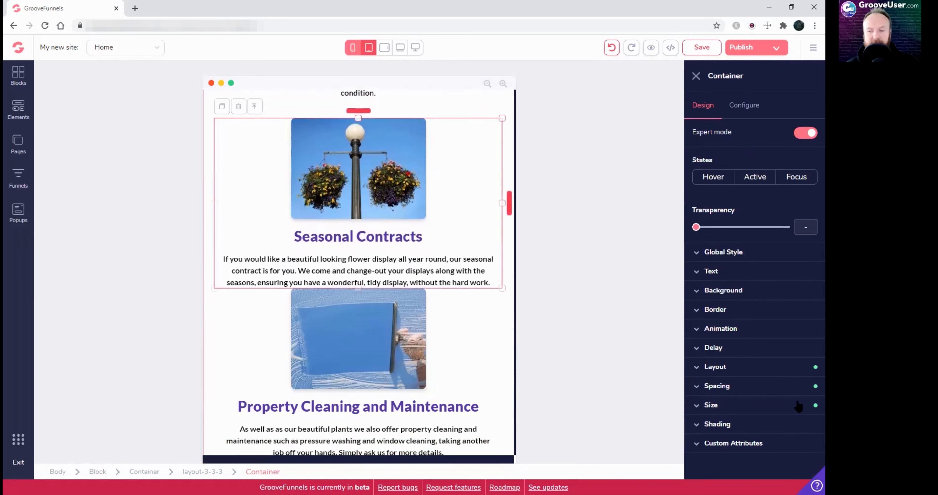
{"action": "scroll", "coordinate": [760, 419], "scroll_direction": "down", "scroll_amount": 3}
{"action": "left_click", "coordinate": [753, 419]}
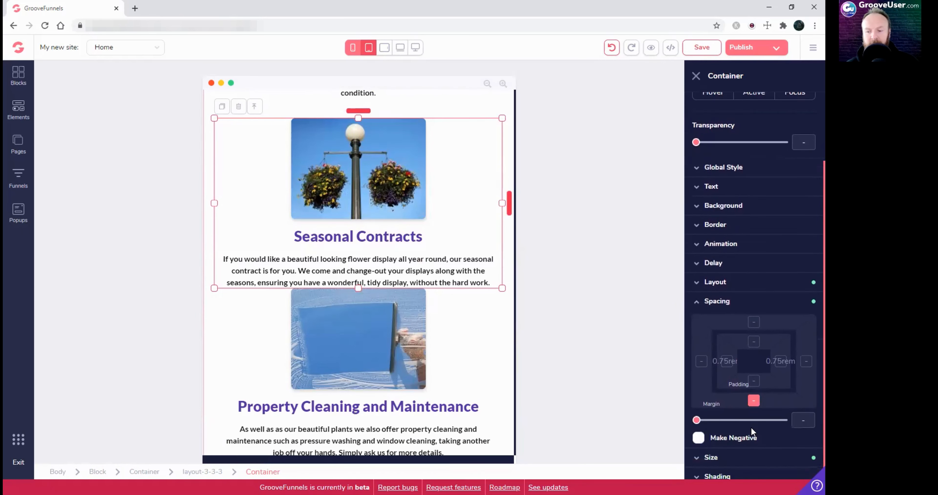
{"action": "left_click_drag", "start_coordinate": [697, 410], "coordinate": [741, 417]}
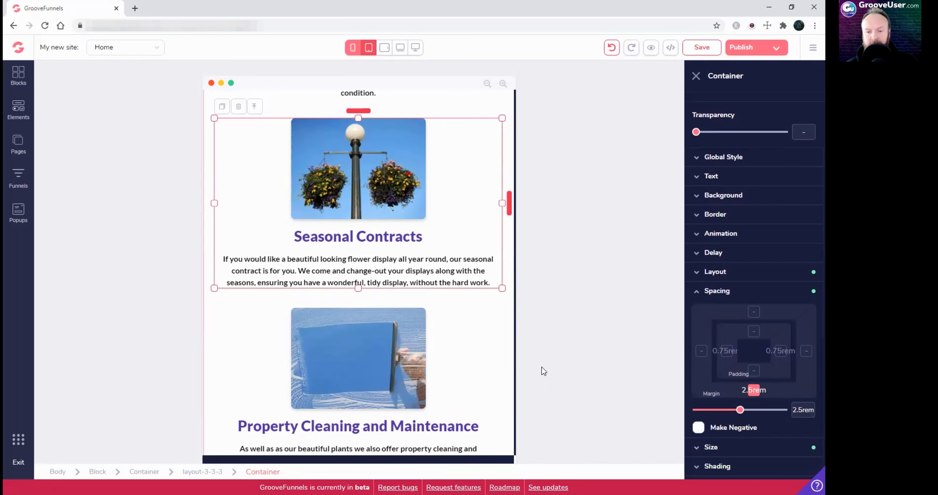
Set the top margin of the layout holding the second services row to 2.5rem
{"action": "scroll", "coordinate": [498, 361], "scroll_direction": "down", "scroll_amount": 4}
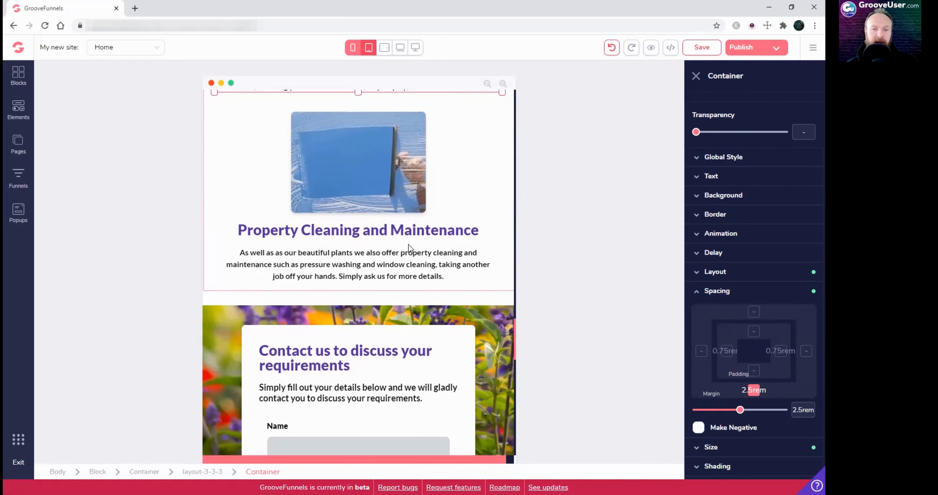
{"action": "scroll", "coordinate": [409, 245], "scroll_direction": "up", "scroll_amount": 15}
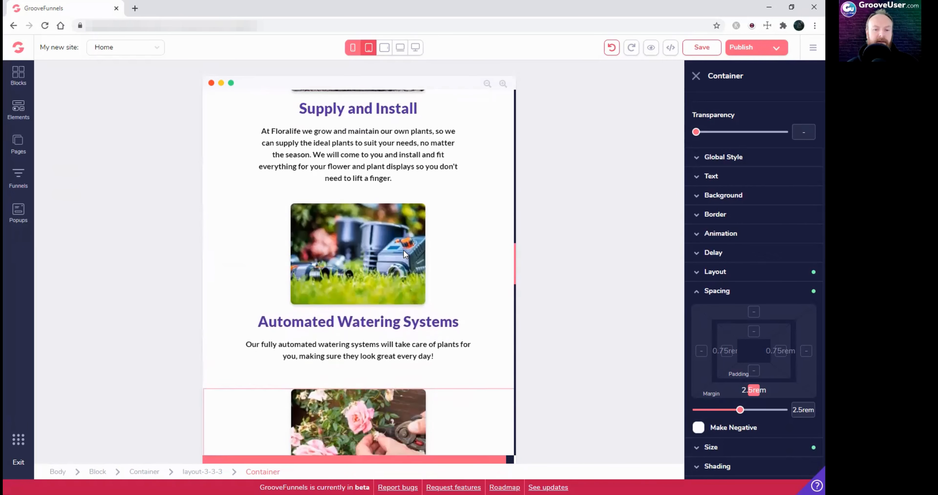
{"action": "scroll", "coordinate": [403, 250], "scroll_direction": "up", "scroll_amount": 2}
{"action": "scroll", "coordinate": [403, 249], "scroll_direction": "down", "scroll_amount": 4}
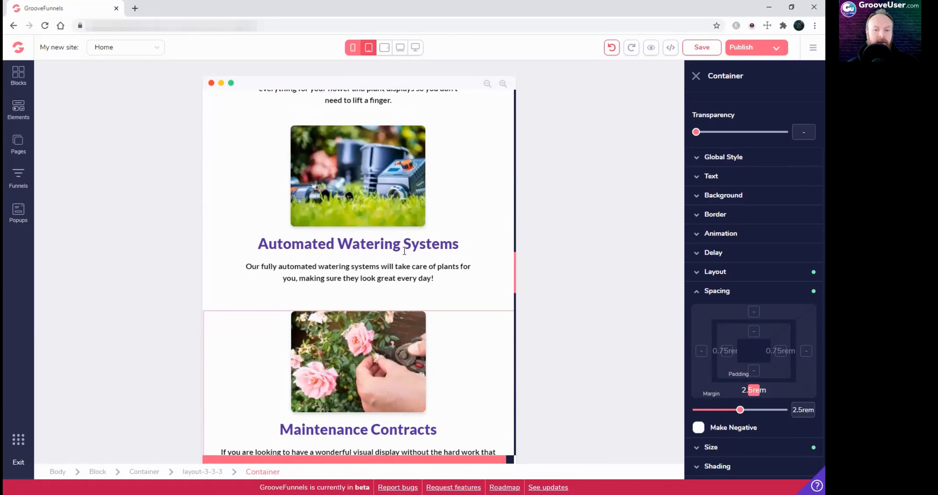
{"action": "left_click", "coordinate": [427, 297]}
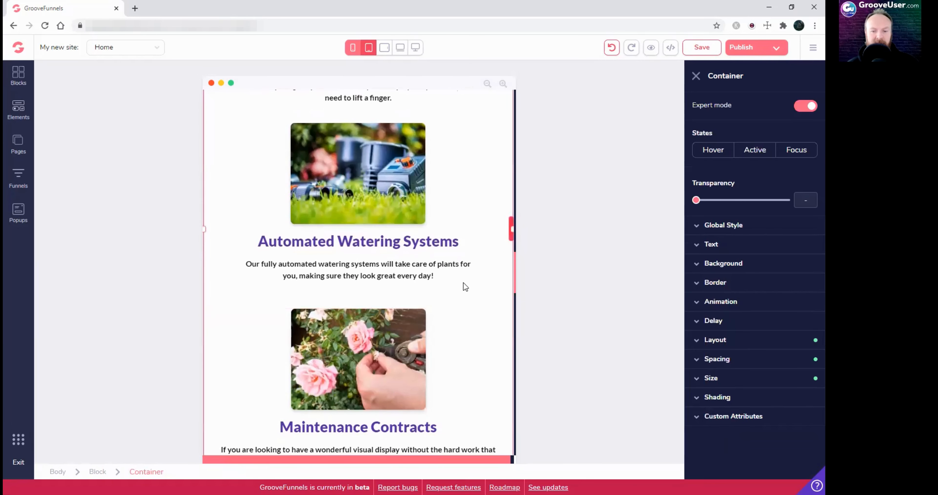
{"action": "left_click", "coordinate": [478, 267]}
{"action": "left_click", "coordinate": [470, 288]}
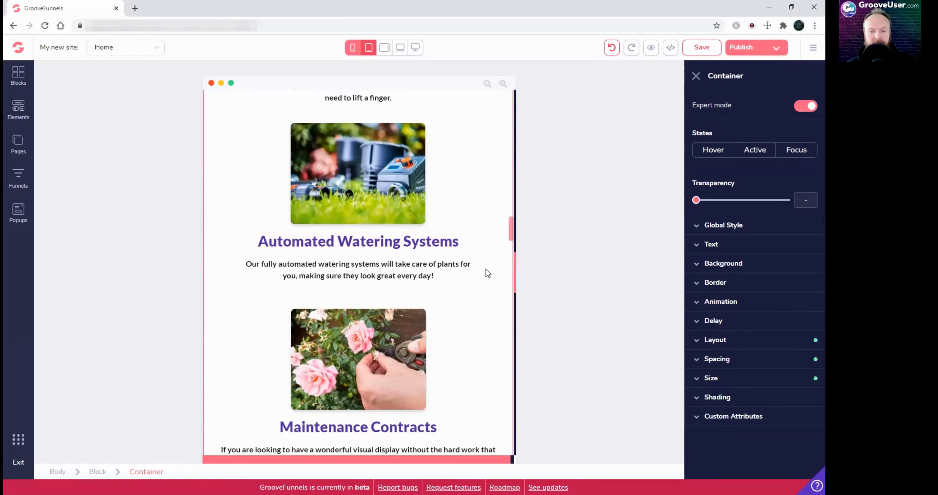
{"action": "left_click", "coordinate": [487, 263]}
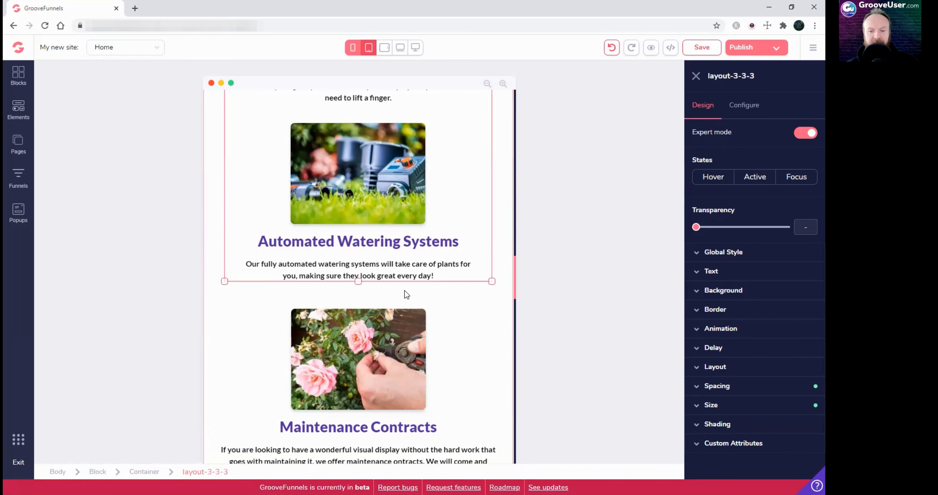
{"action": "left_click", "coordinate": [464, 317]}
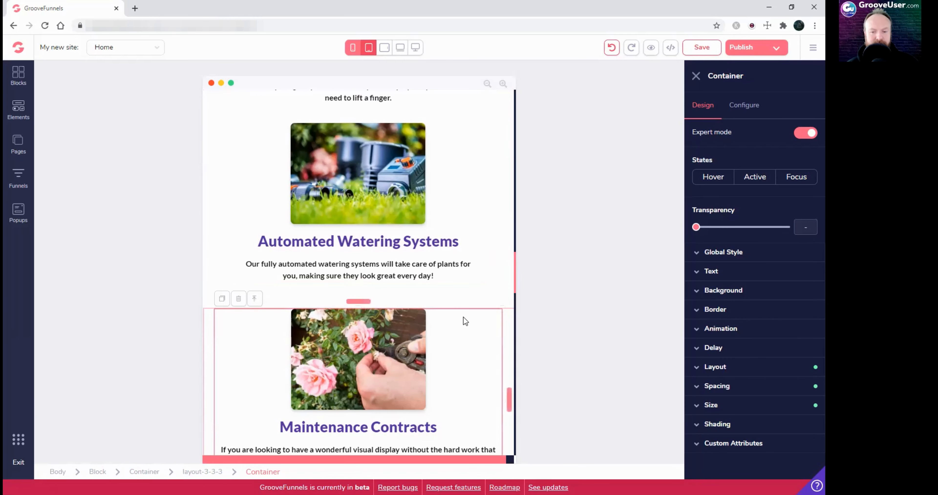
{"action": "left_click", "coordinate": [508, 333]}
{"action": "left_click", "coordinate": [714, 387]}
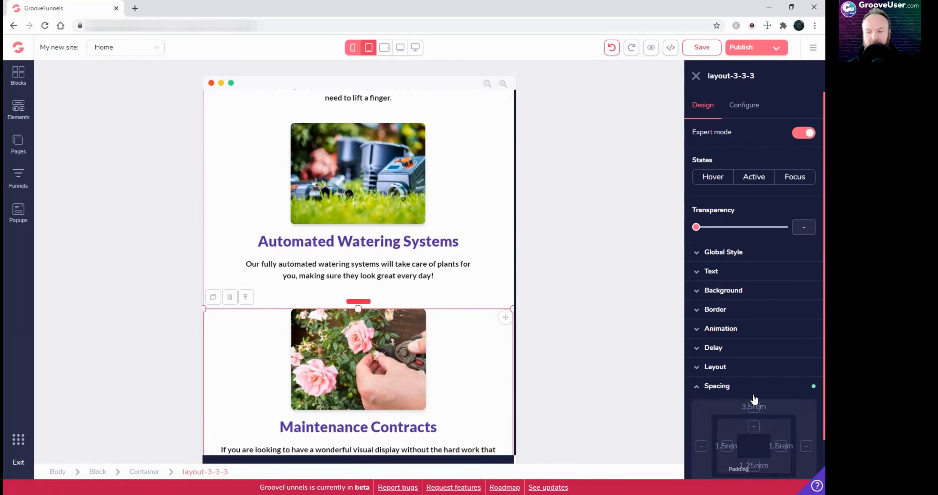
{"action": "scroll", "coordinate": [773, 405], "scroll_direction": "down", "scroll_amount": 3}
{"action": "left_click_drag", "start_coordinate": [749, 411], "coordinate": [740, 410]}
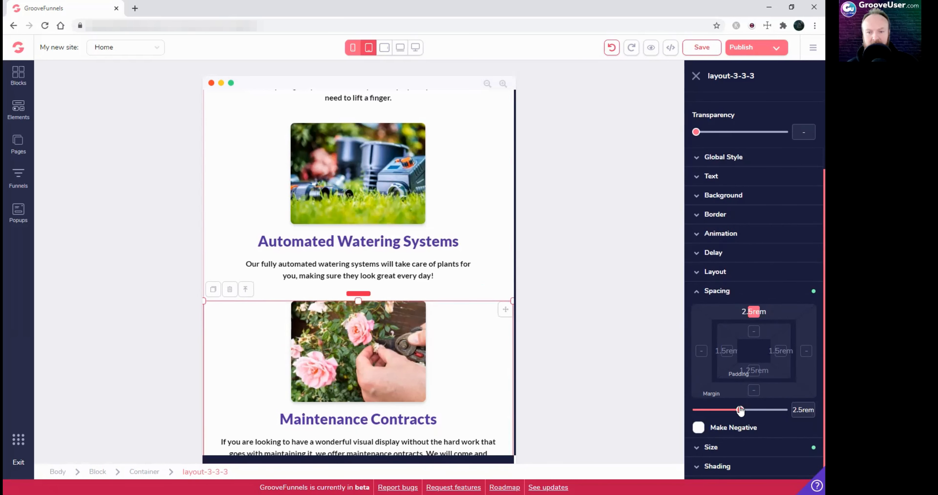
Select the Maintenance Contracts container and review the spacing between the service sections from Supply and Install down the page
{"action": "left_click", "coordinate": [460, 308]}
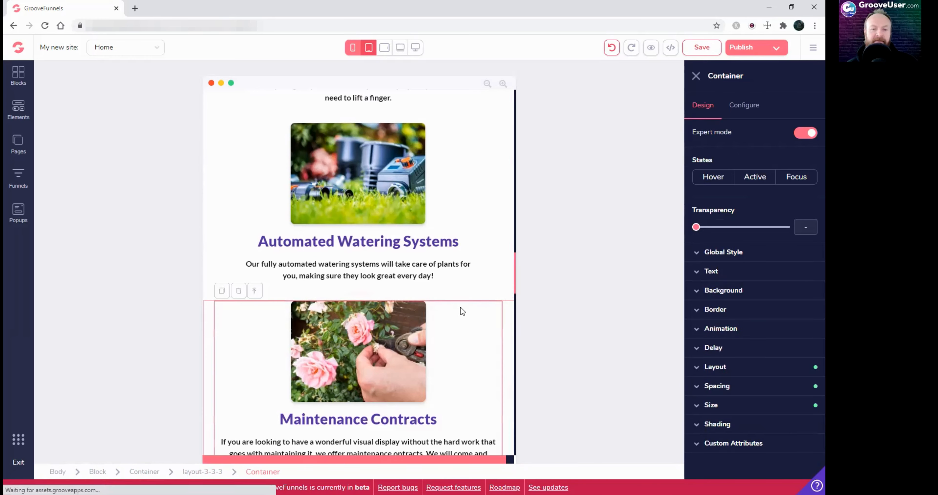
{"action": "scroll", "coordinate": [415, 280], "scroll_direction": "up", "scroll_amount": 1}
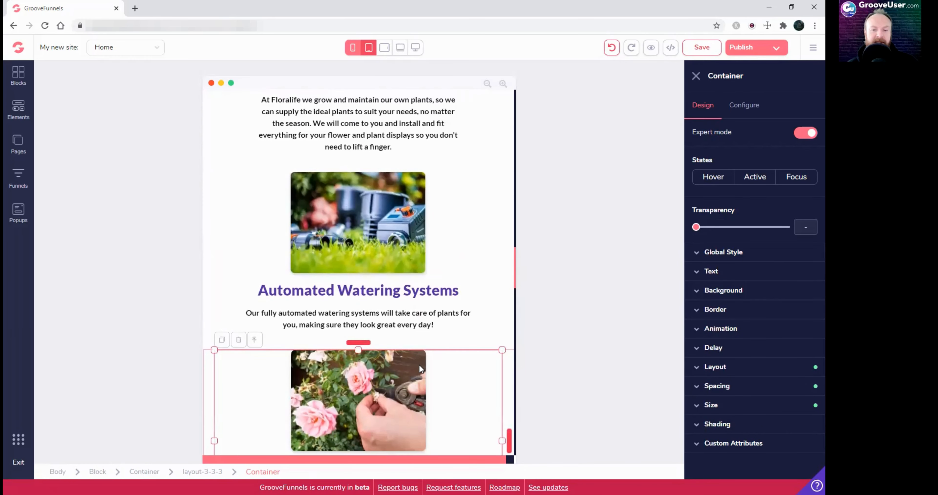
{"action": "scroll", "coordinate": [419, 364], "scroll_direction": "up", "scroll_amount": 10}
{"action": "scroll", "coordinate": [399, 332], "scroll_direction": "down", "scroll_amount": 7}
{"action": "scroll", "coordinate": [375, 355], "scroll_direction": "down", "scroll_amount": 10}
{"action": "scroll", "coordinate": [415, 334], "scroll_direction": "down", "scroll_amount": 8}
{"action": "scroll", "coordinate": [421, 351], "scroll_direction": "up", "scroll_amount": 6}
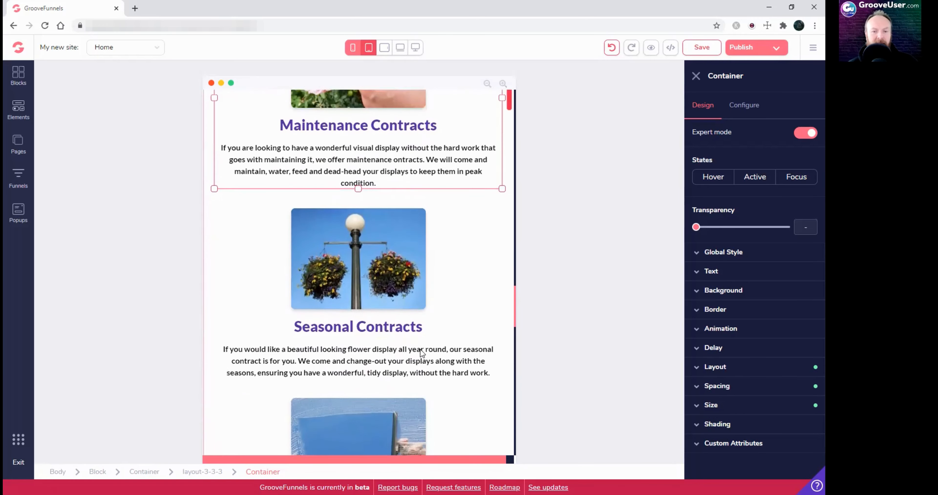
{"action": "scroll", "coordinate": [420, 352], "scroll_direction": "up", "scroll_amount": 3}
Set the left and right padding of the Maintenance Contracts container to 2.5rem
{"action": "left_click", "coordinate": [397, 274]}
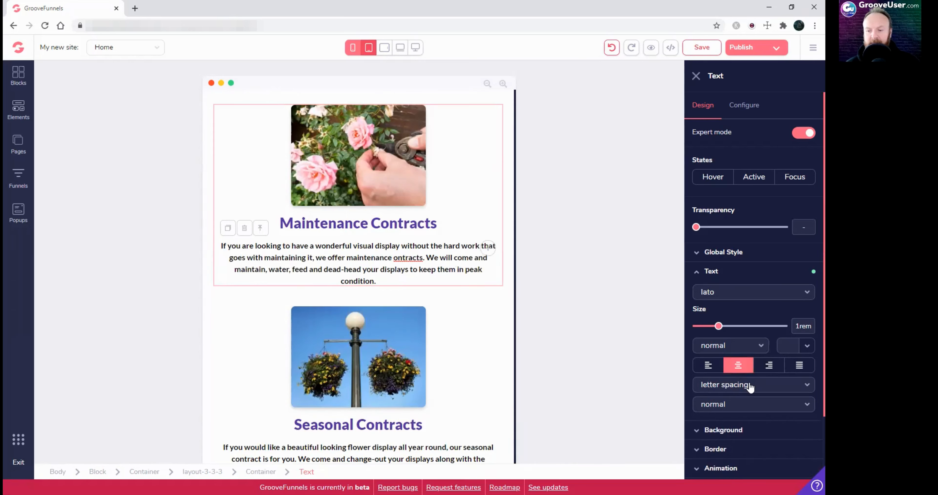
{"action": "scroll", "coordinate": [748, 393], "scroll_direction": "down", "scroll_amount": 3}
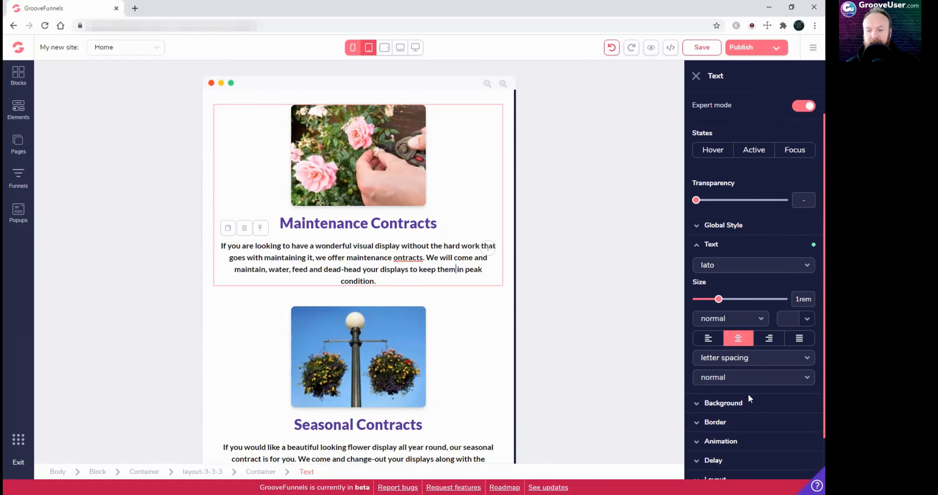
{"action": "left_click", "coordinate": [499, 282]}
{"action": "left_click", "coordinate": [730, 390]}
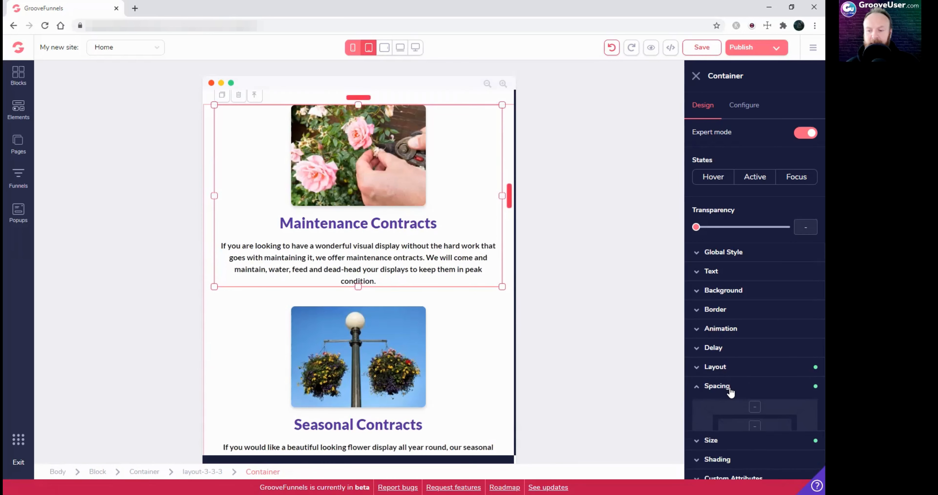
{"action": "left_click", "coordinate": [778, 403]}
{"action": "left_click_drag", "start_coordinate": [715, 463], "coordinate": [742, 462]}
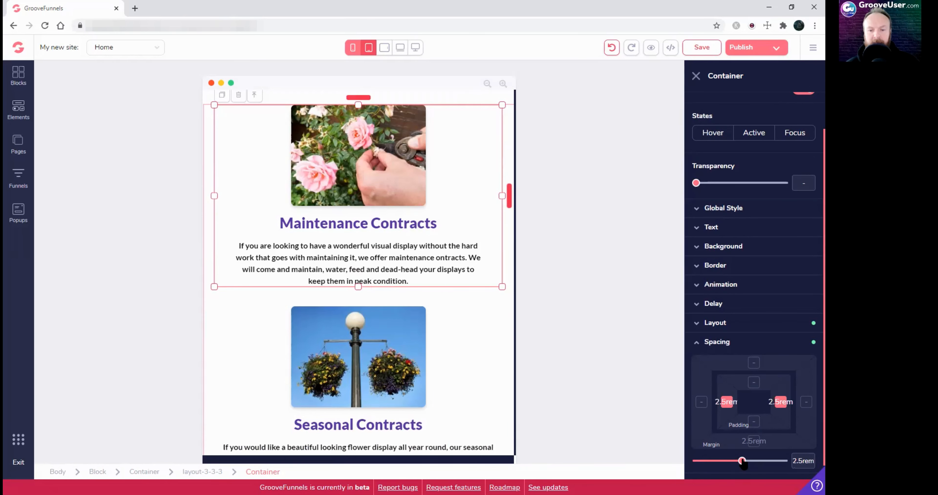
{"action": "scroll", "coordinate": [463, 367], "scroll_direction": "down", "scroll_amount": 10}
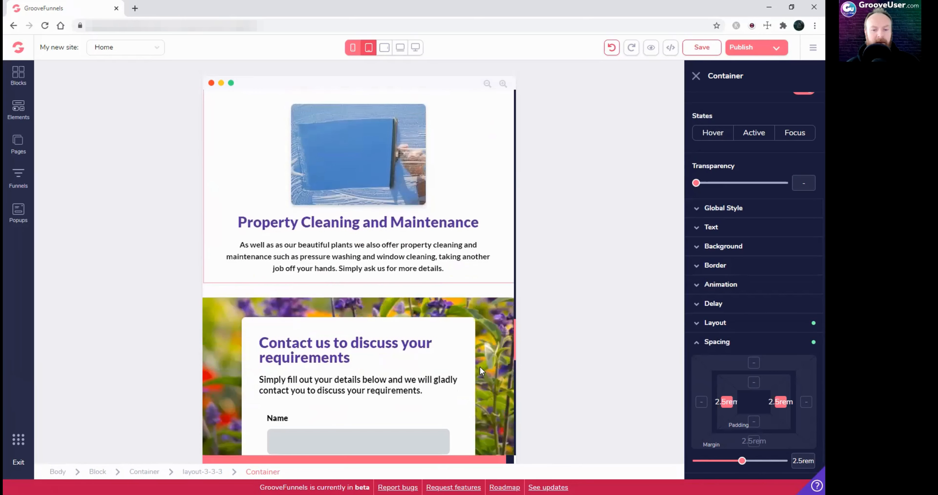
Center-align the "Contact us to discuss your requirements" heading and the paragraph beneath it in the portrait tablet layout
{"action": "scroll", "coordinate": [481, 371], "scroll_direction": "down", "scroll_amount": 5}
{"action": "scroll", "coordinate": [486, 364], "scroll_direction": "up", "scroll_amount": 1}
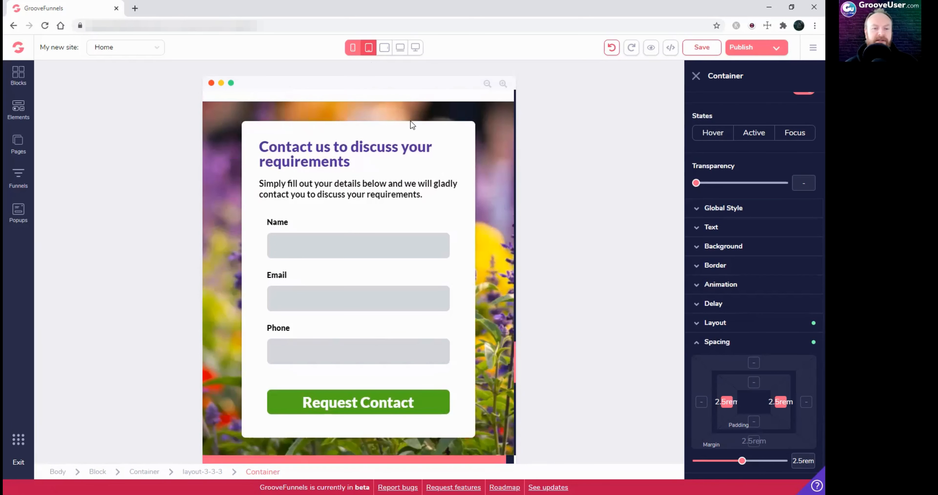
{"action": "left_click", "coordinate": [370, 151]}
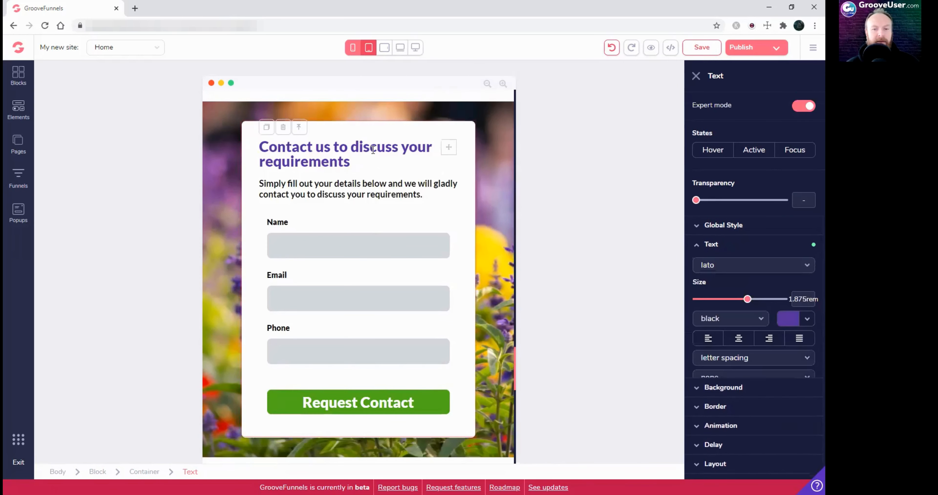
{"action": "left_click", "coordinate": [736, 339]}
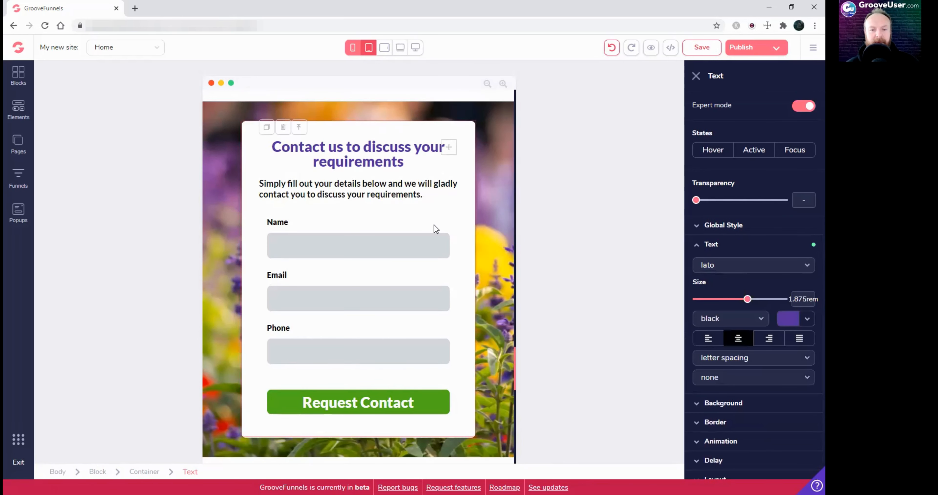
{"action": "left_click", "coordinate": [736, 339]}
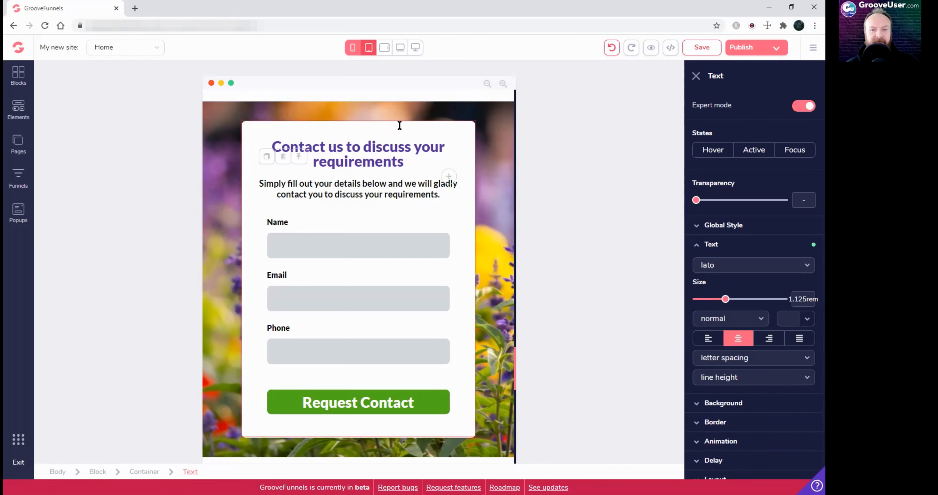
Reduce the left and right padding of the intro paragraph under "What Our Customers Say" to 0.25rem
{"action": "scroll", "coordinate": [389, 302], "scroll_direction": "down", "scroll_amount": 7}
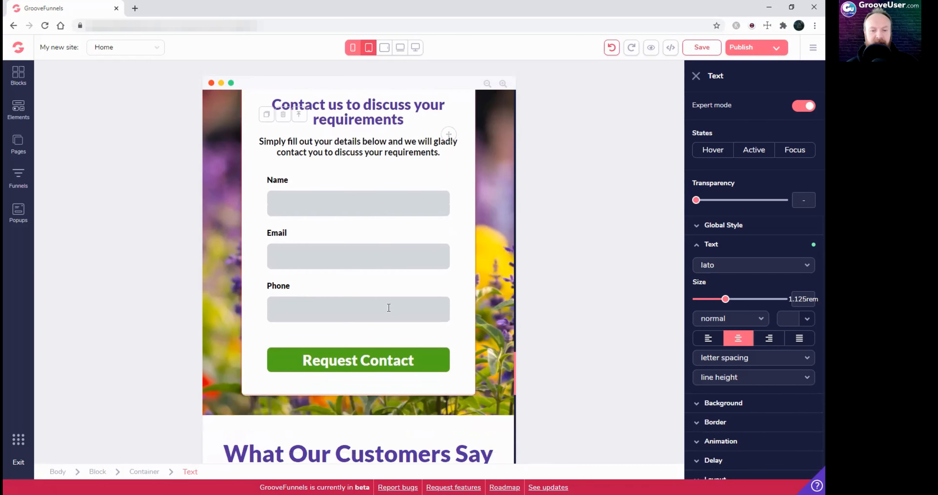
{"action": "scroll", "coordinate": [391, 315], "scroll_direction": "down", "scroll_amount": 4}
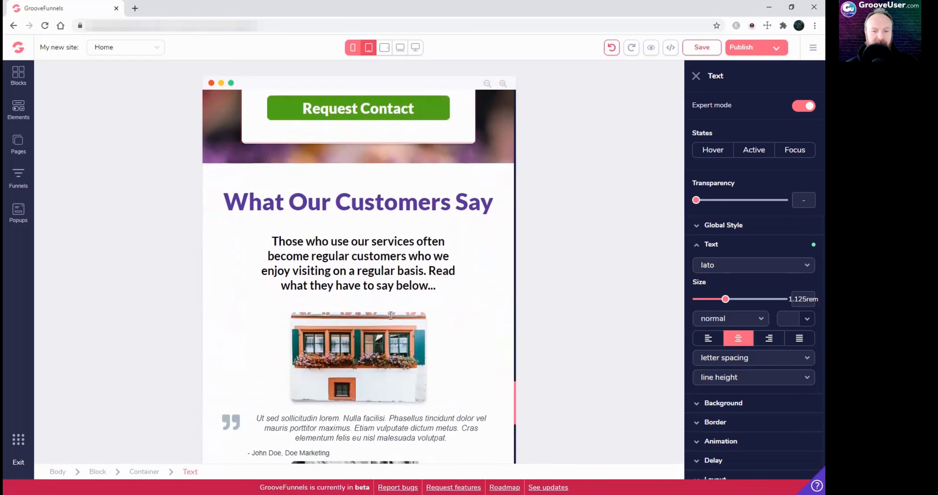
{"action": "scroll", "coordinate": [458, 308], "scroll_direction": "up", "scroll_amount": 2}
{"action": "scroll", "coordinate": [457, 308], "scroll_direction": "up", "scroll_amount": 2}
{"action": "left_click", "coordinate": [456, 266]}
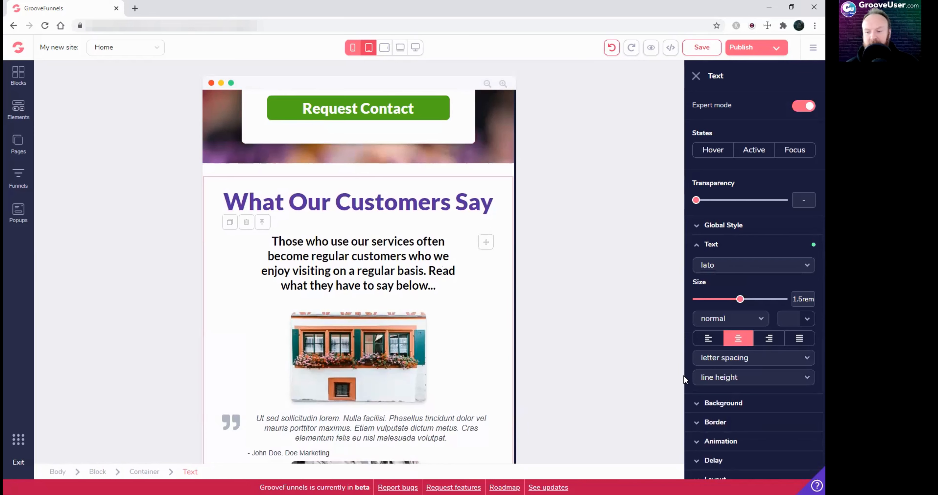
{"action": "scroll", "coordinate": [716, 407], "scroll_direction": "down", "scroll_amount": 2}
{"action": "left_click", "coordinate": [735, 429]}
{"action": "scroll", "coordinate": [746, 421], "scroll_direction": "down", "scroll_amount": 3}
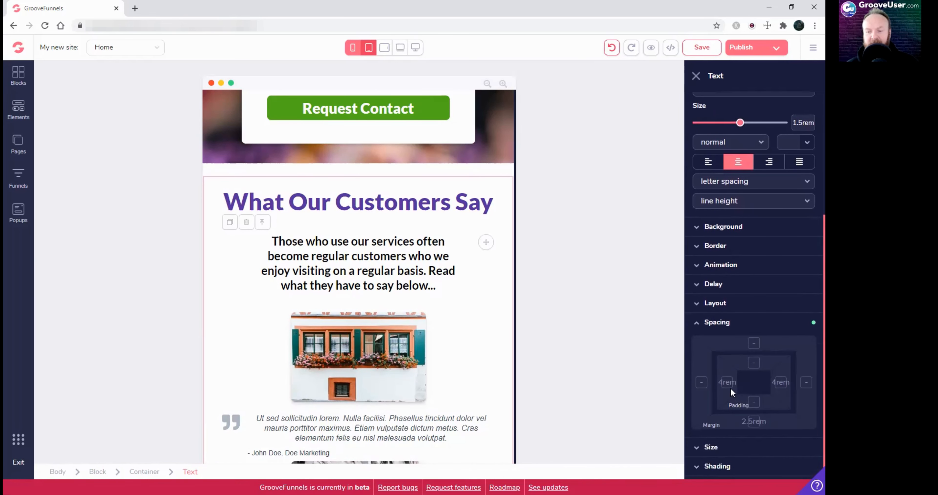
{"action": "left_click_drag", "start_coordinate": [754, 441], "coordinate": [714, 442]}
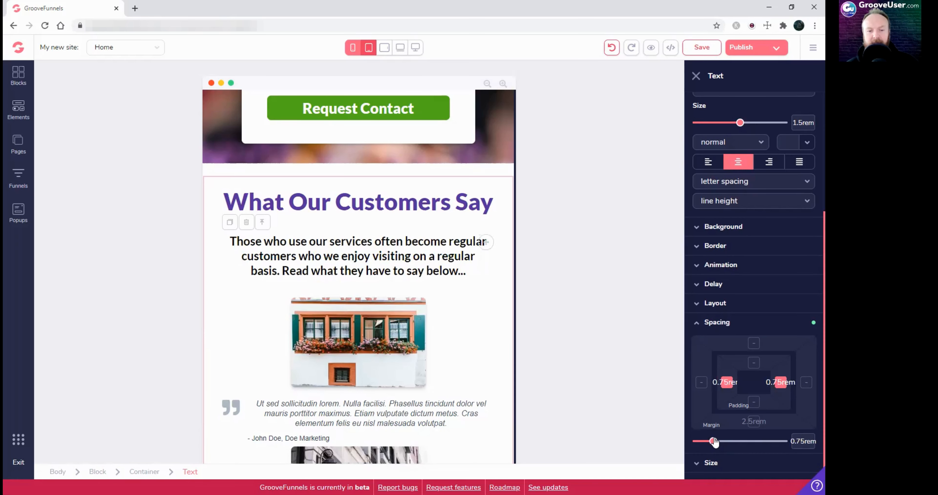
{"action": "left_click_drag", "start_coordinate": [714, 442], "coordinate": [705, 442]}
Left-align the first testimonial's quote text and compare it with the other testimonials down to the footer
{"action": "scroll", "coordinate": [422, 326], "scroll_direction": "down", "scroll_amount": 3}
{"action": "scroll", "coordinate": [422, 326], "scroll_direction": "down", "scroll_amount": 3}
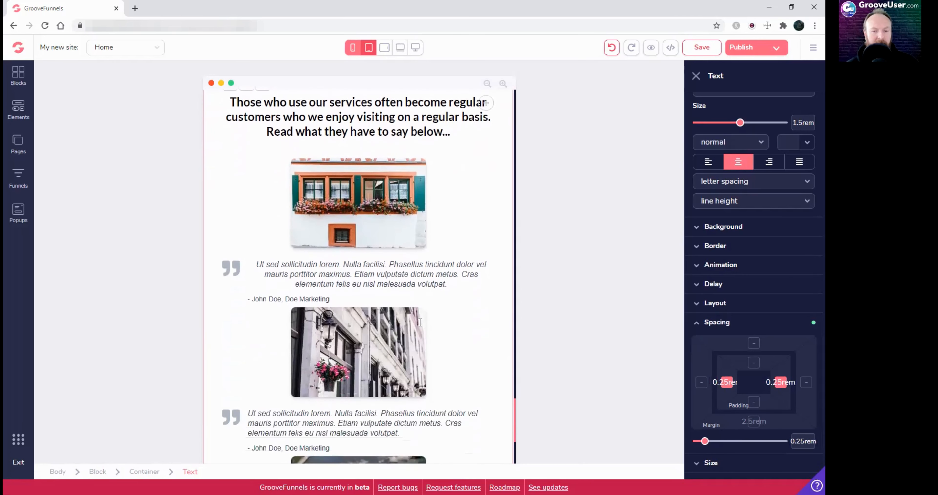
{"action": "left_click", "coordinate": [335, 218]}
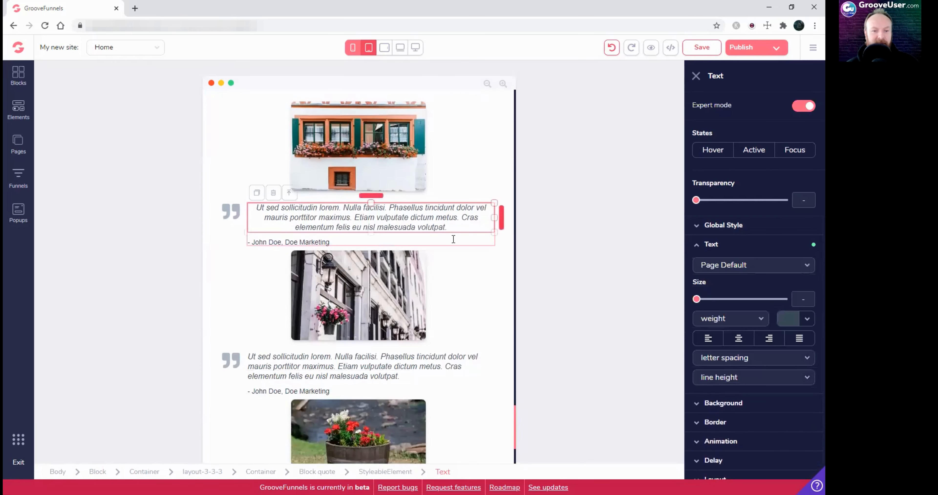
{"action": "left_click", "coordinate": [707, 338]}
{"action": "left_click", "coordinate": [321, 358]}
{"action": "scroll", "coordinate": [437, 404], "scroll_direction": "down", "scroll_amount": 4}
{"action": "scroll", "coordinate": [389, 397], "scroll_direction": "up", "scroll_amount": 2}
{"action": "scroll", "coordinate": [389, 397], "scroll_direction": "up", "scroll_amount": 2}
{"action": "scroll", "coordinate": [399, 320], "scroll_direction": "down", "scroll_amount": 3}
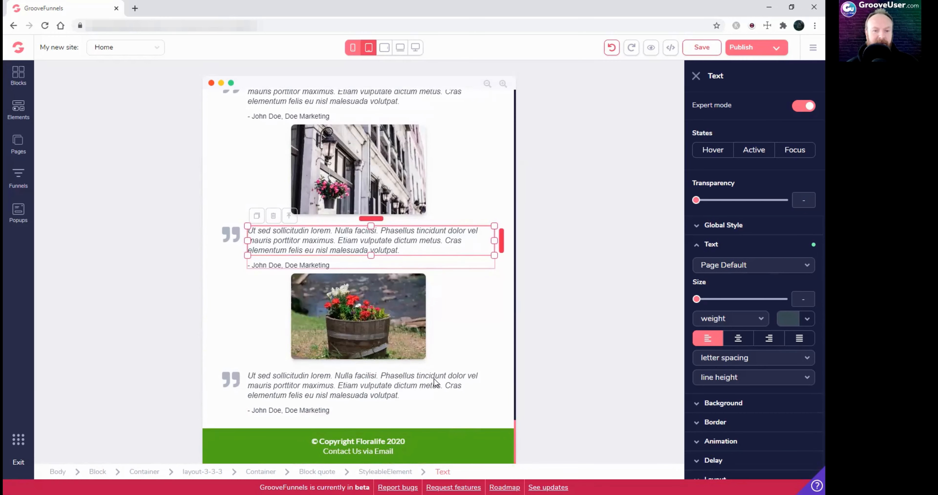
Return to the start of the page and save the tablet layout changes
{"action": "scroll", "coordinate": [412, 348], "scroll_direction": "up", "scroll_amount": 6}
{"action": "scroll", "coordinate": [410, 352], "scroll_direction": "up", "scroll_amount": 15}
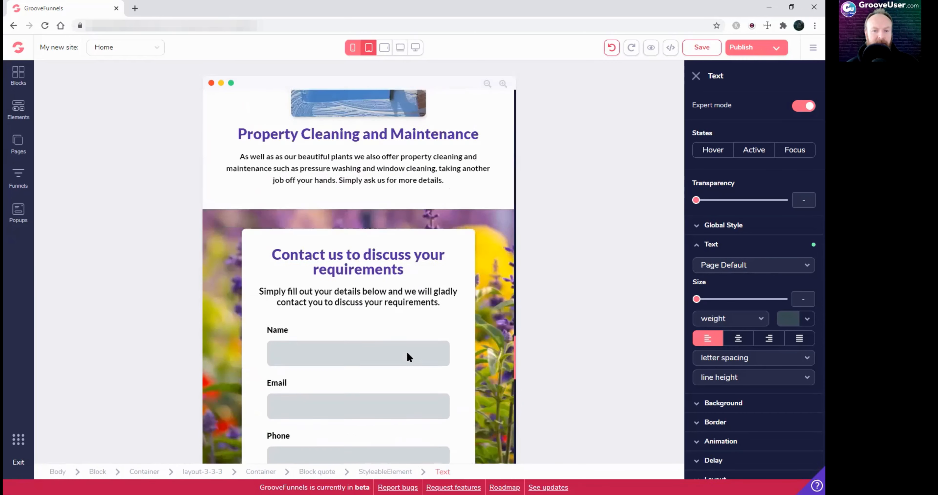
{"action": "scroll", "coordinate": [406, 353], "scroll_direction": "up", "scroll_amount": 10}
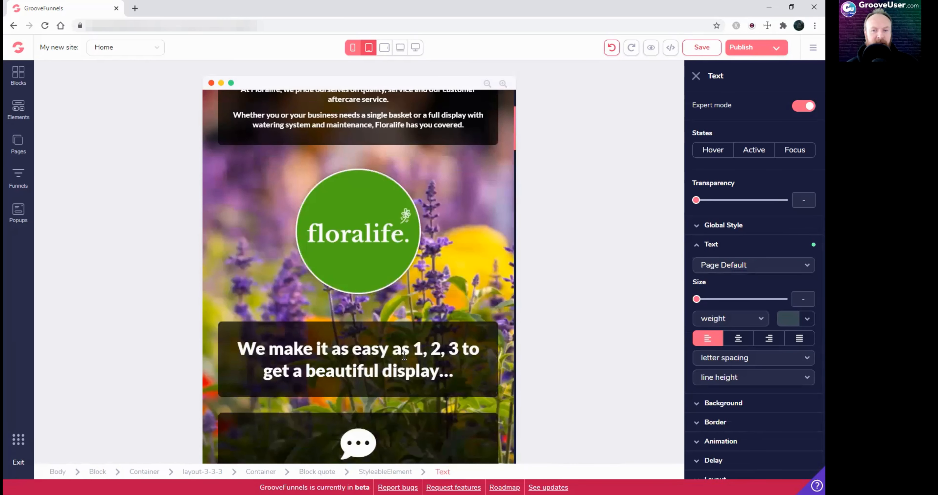
{"action": "left_click", "coordinate": [699, 47]}
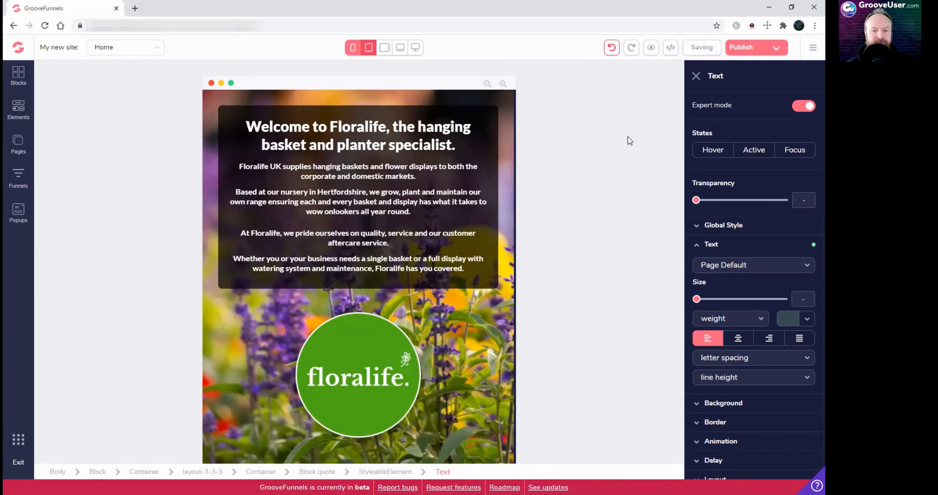
Compare the welcome section in the desktop, phone and portrait tablet layouts
{"action": "left_click", "coordinate": [415, 49]}
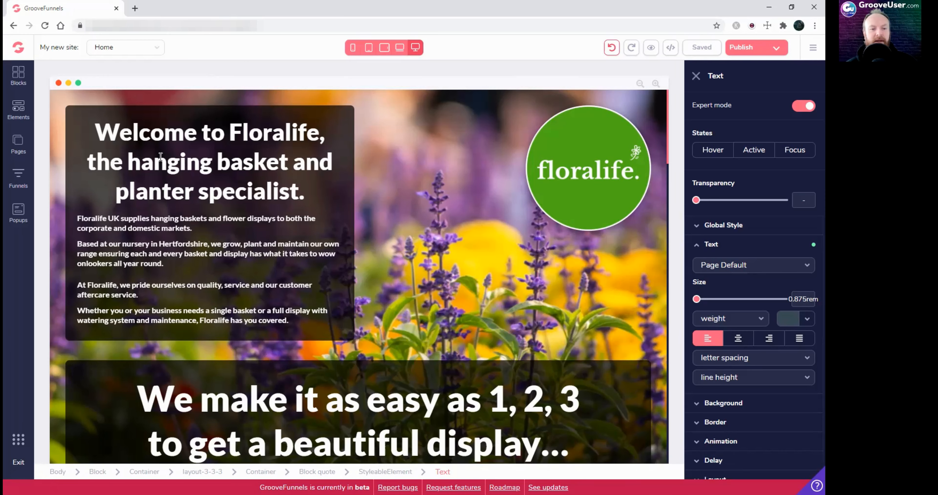
{"action": "left_click", "coordinate": [352, 47]}
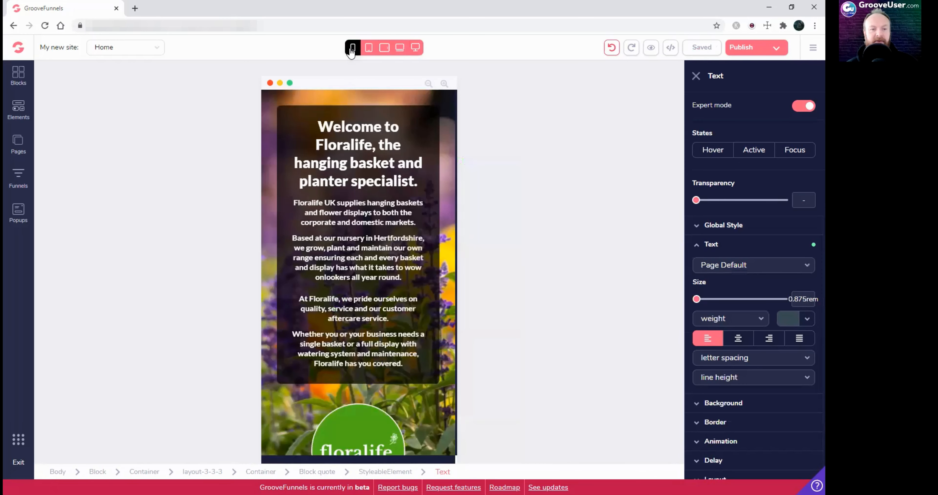
{"action": "left_click", "coordinate": [369, 48]}
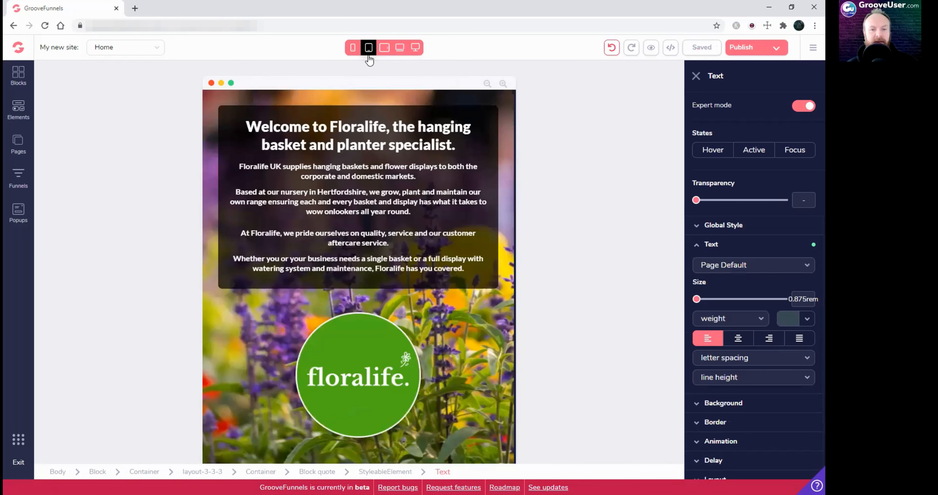
{"action": "left_click", "coordinate": [415, 47]}
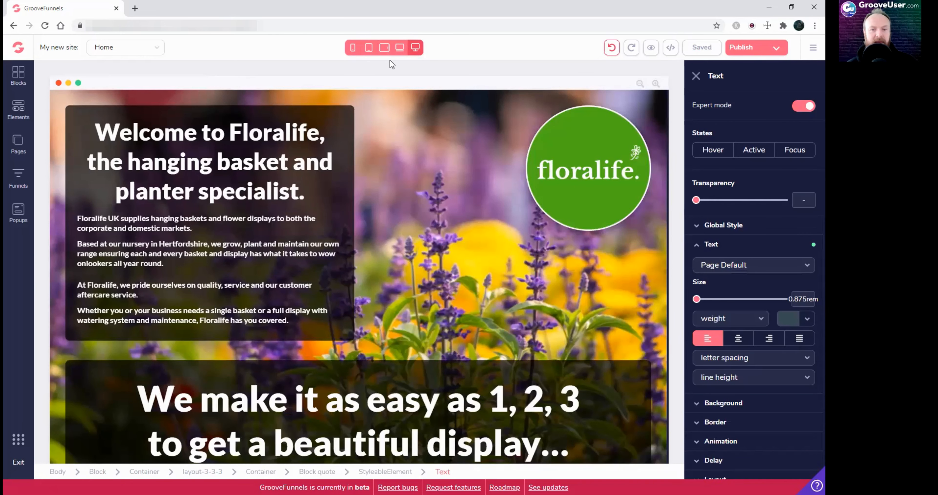
Left-align the "Welcome to Floralife" heading in the laptop layout and check its alignment in the desktop layout
{"action": "left_click", "coordinate": [399, 47]}
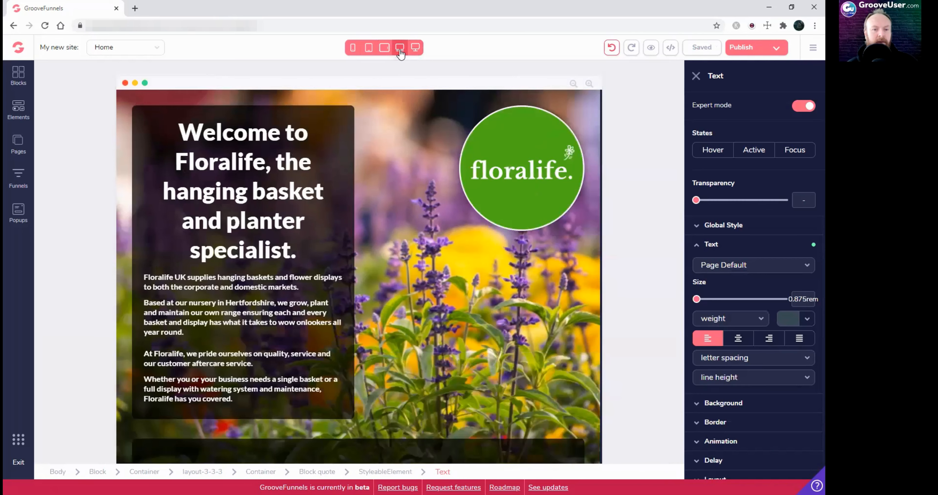
{"action": "left_click", "coordinate": [241, 170]}
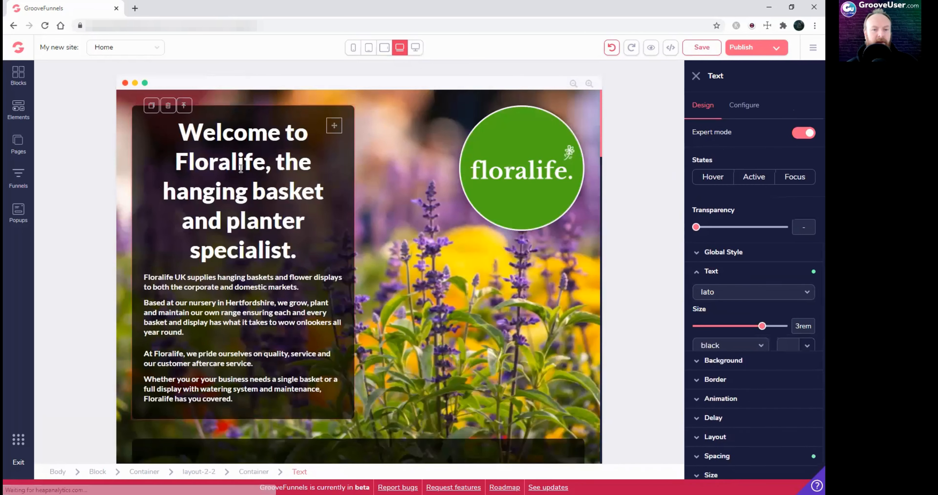
{"action": "left_click", "coordinate": [706, 365]}
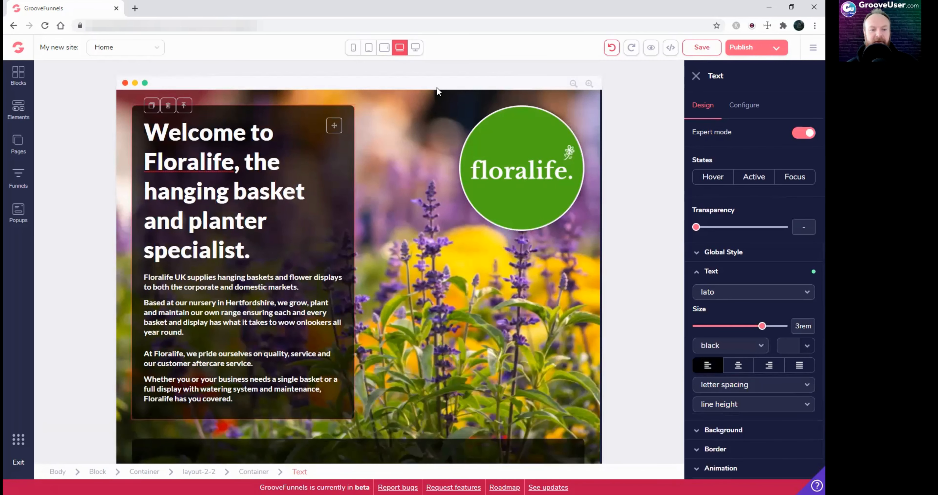
{"action": "left_click", "coordinate": [416, 48]}
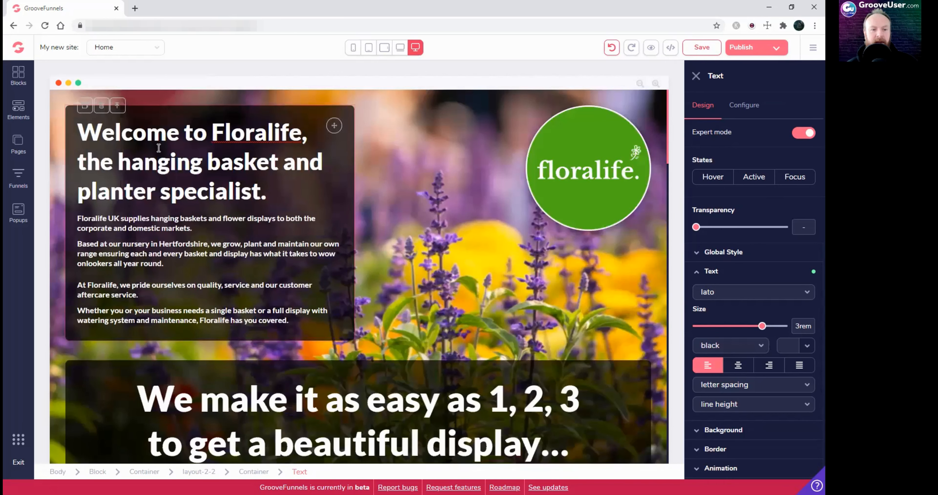
{"action": "left_click", "coordinate": [400, 48]}
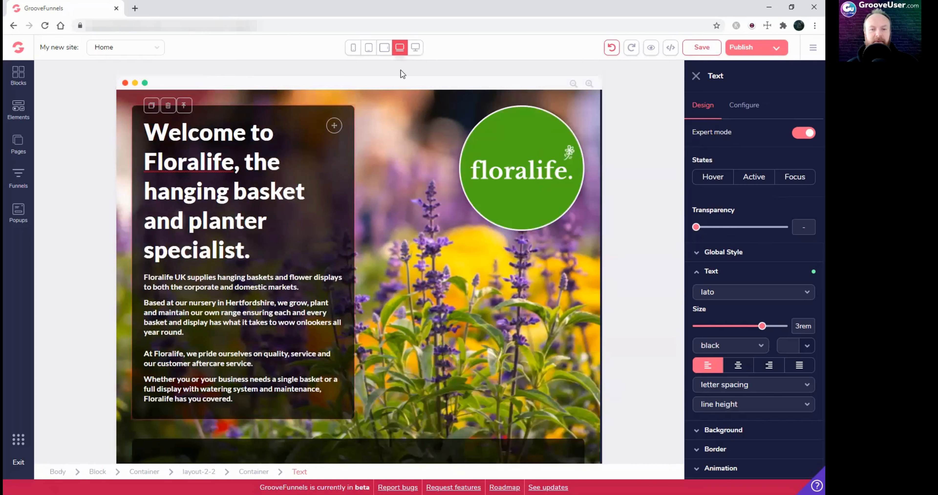
{"action": "left_click", "coordinate": [219, 165]}
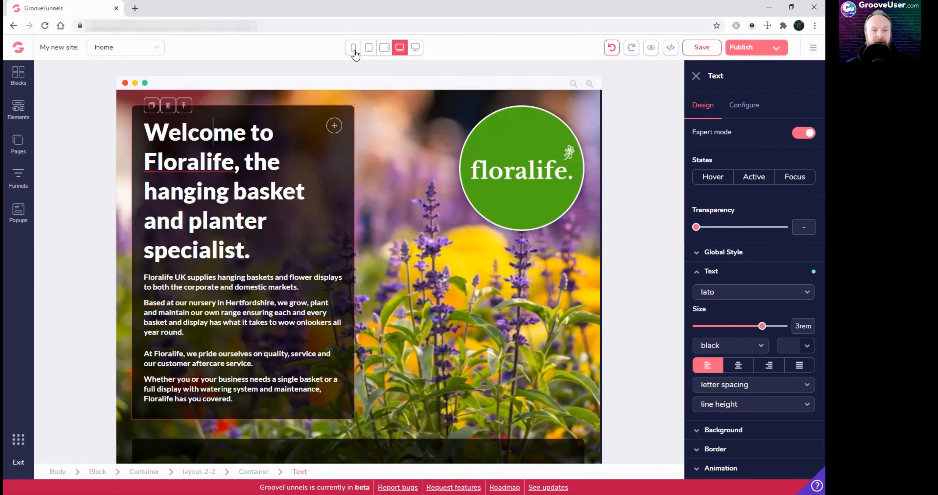
{"action": "left_click", "coordinate": [416, 49]}
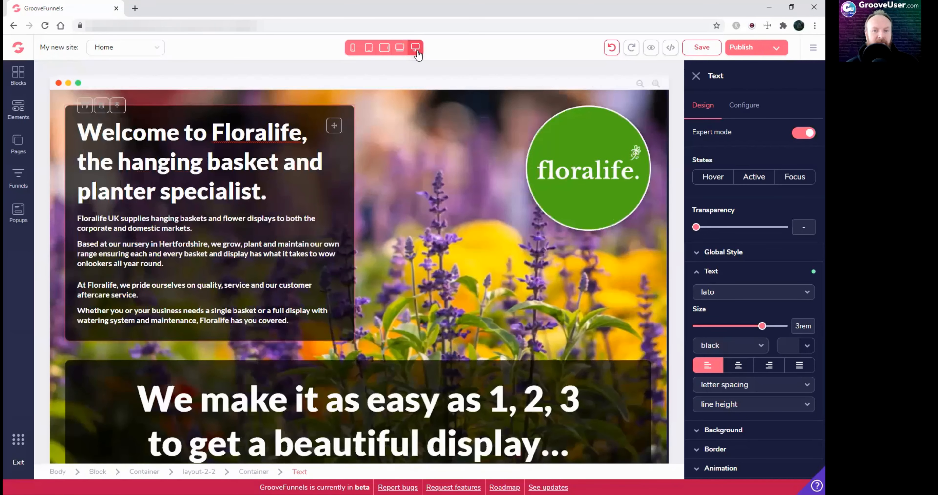
Examine the steps, services and contact sections of the desktop layout for text alignment
{"action": "scroll", "coordinate": [359, 257], "scroll_direction": "down", "scroll_amount": 4}
{"action": "scroll", "coordinate": [358, 261], "scroll_direction": "down", "scroll_amount": 10}
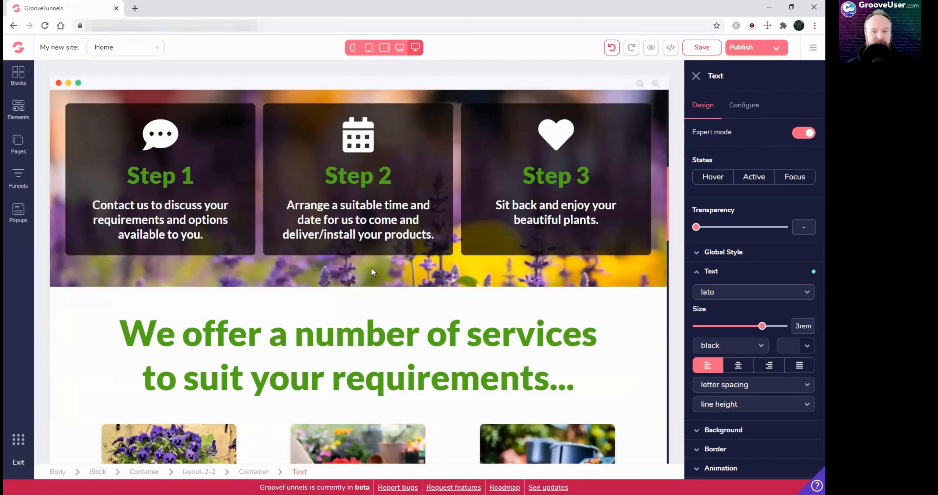
{"action": "scroll", "coordinate": [408, 296], "scroll_direction": "down", "scroll_amount": 3}
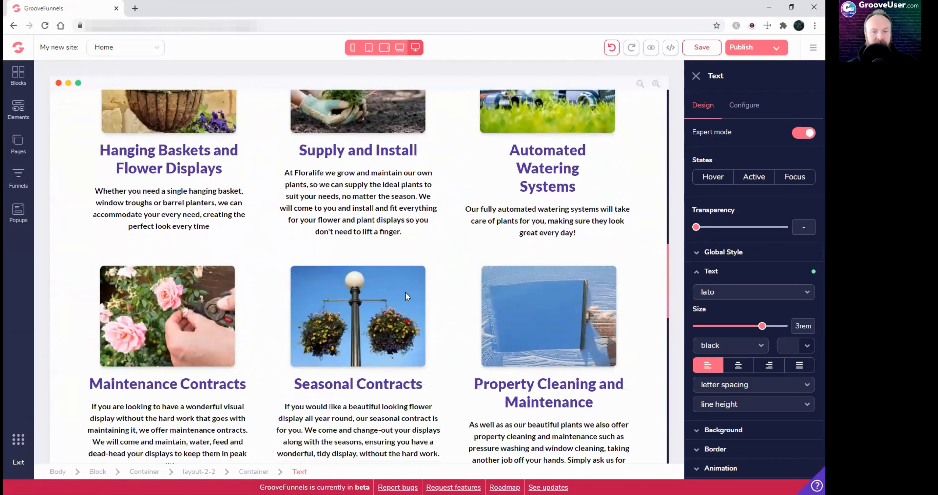
{"action": "scroll", "coordinate": [410, 294], "scroll_direction": "down", "scroll_amount": 5}
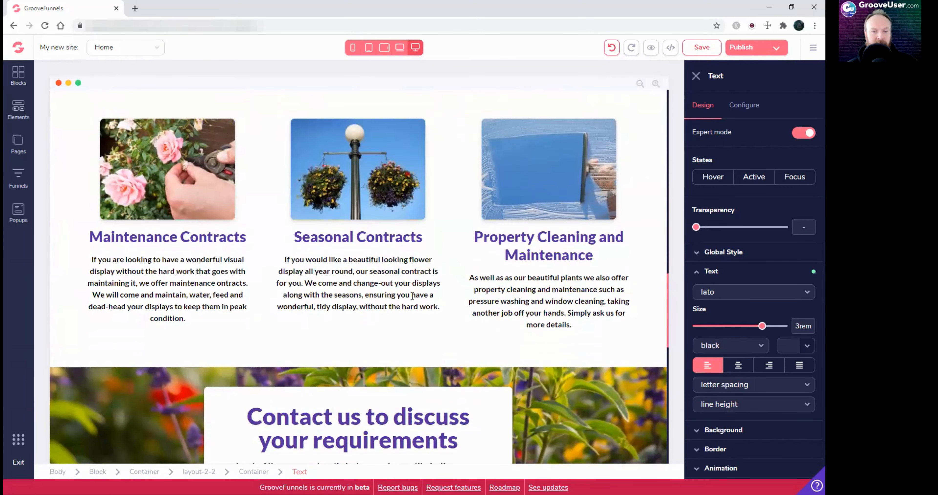
{"action": "scroll", "coordinate": [412, 296], "scroll_direction": "up", "scroll_amount": 10}
{"action": "scroll", "coordinate": [412, 295], "scroll_direction": "down", "scroll_amount": 2}
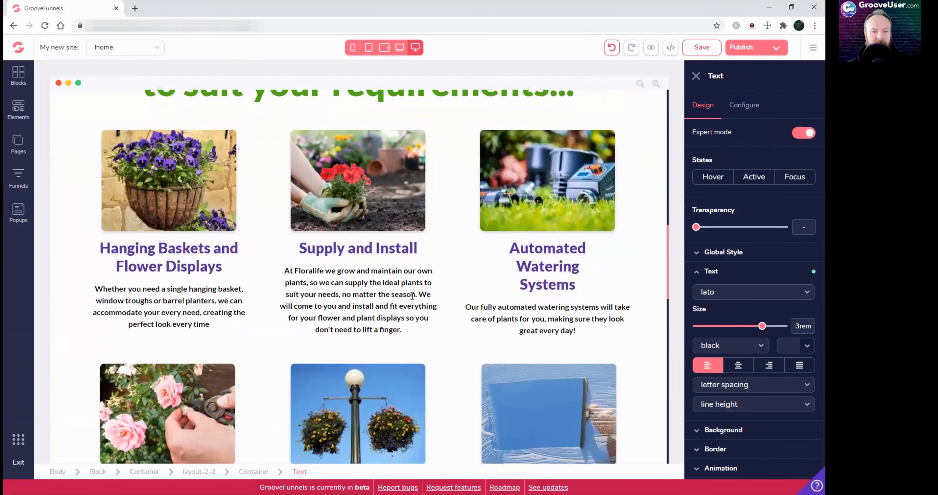
{"action": "scroll", "coordinate": [412, 296], "scroll_direction": "down", "scroll_amount": 15}
{"action": "scroll", "coordinate": [412, 295], "scroll_direction": "up", "scroll_amount": 4}
Left-align the contact form's heading and intro paragraph in the laptop layout, and check them in the desktop layout
{"action": "left_click", "coordinate": [367, 227]}
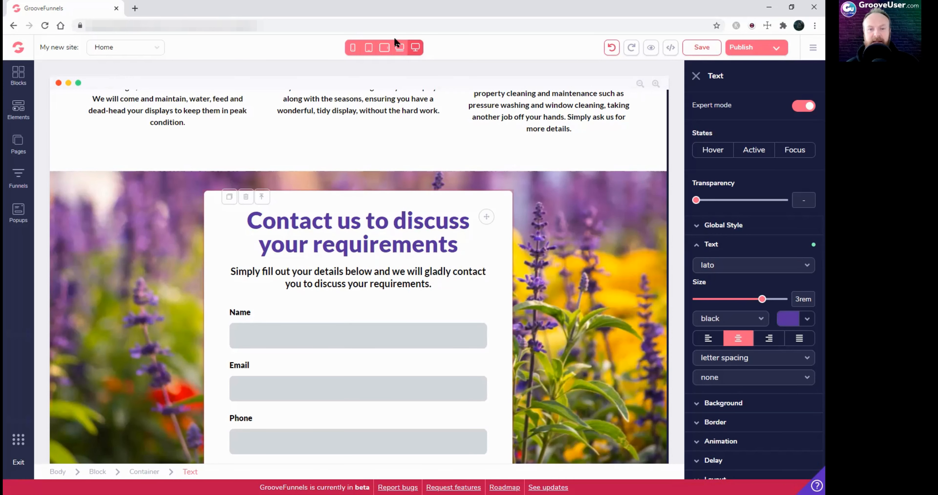
{"action": "left_click", "coordinate": [400, 50]}
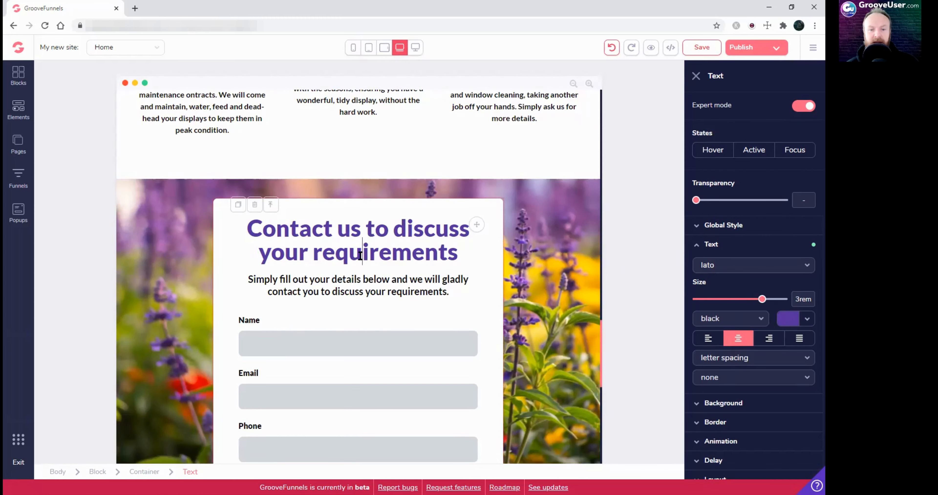
{"action": "left_click", "coordinate": [707, 337]}
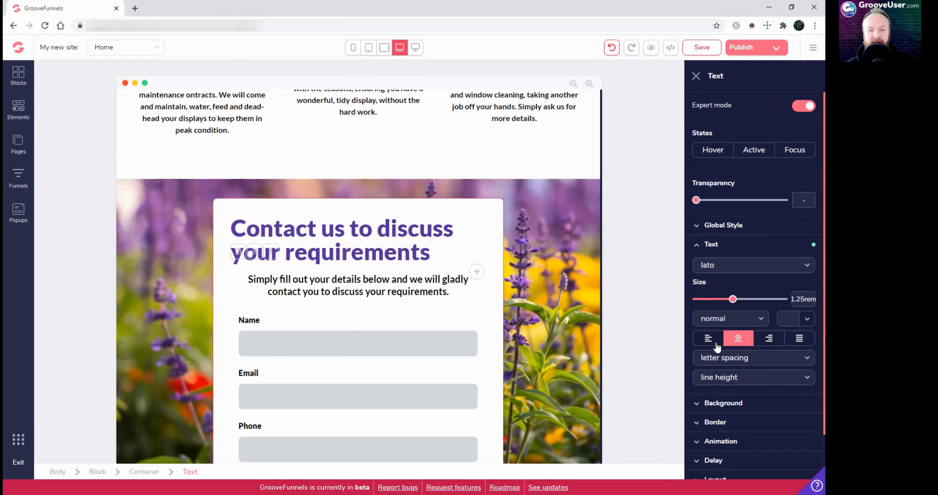
{"action": "left_click", "coordinate": [708, 338]}
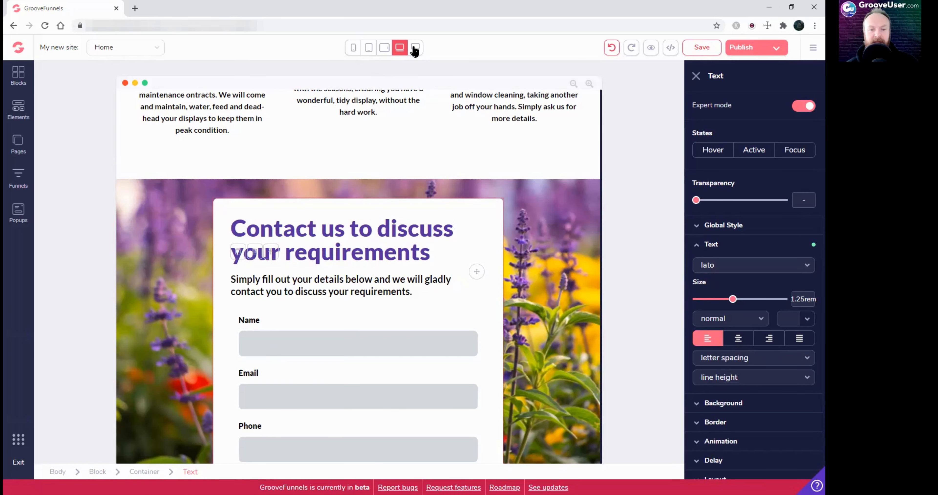
{"action": "left_click", "coordinate": [415, 49]}
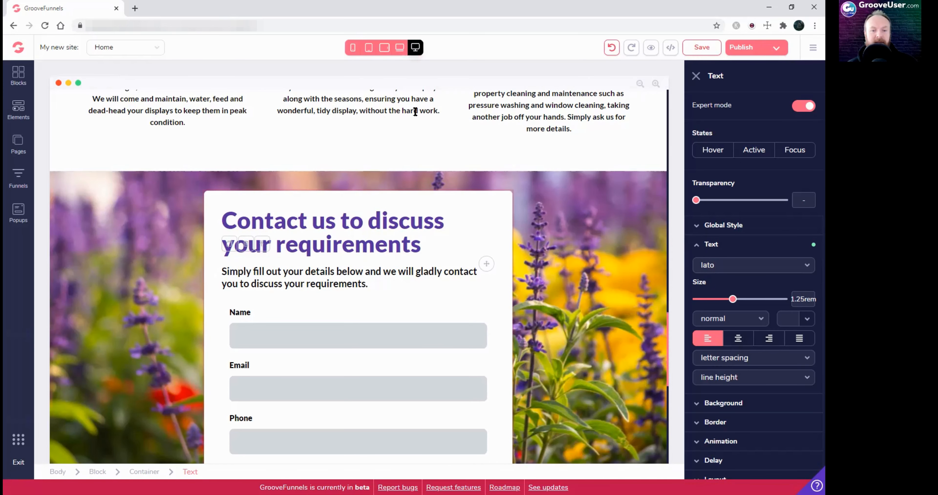
Examine the testimonials, services and steps sections in the desktop layout, and the steps section down to the contact form in the laptop layout
{"action": "scroll", "coordinate": [404, 233], "scroll_direction": "down", "scroll_amount": 5}
{"action": "scroll", "coordinate": [414, 246], "scroll_direction": "down", "scroll_amount": 5}
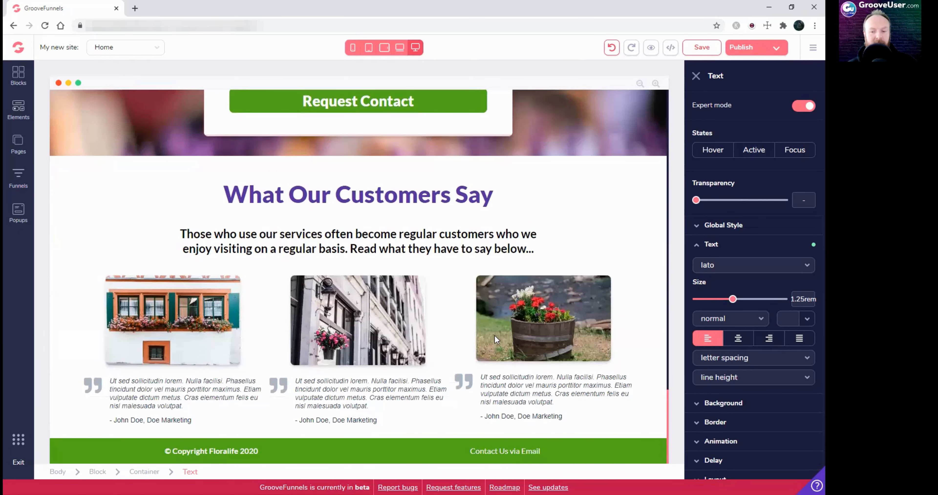
{"action": "scroll", "coordinate": [488, 343], "scroll_direction": "up", "scroll_amount": 18}
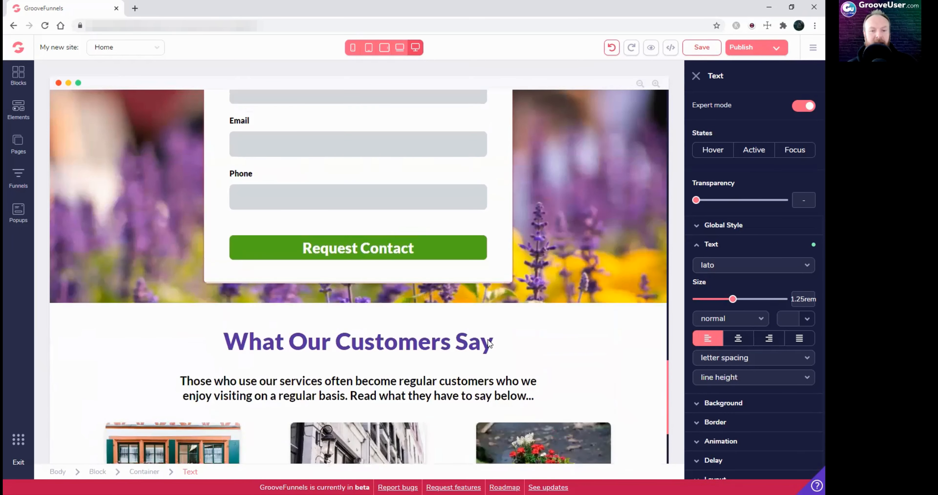
{"action": "scroll", "coordinate": [488, 343], "scroll_direction": "up", "scroll_amount": 7}
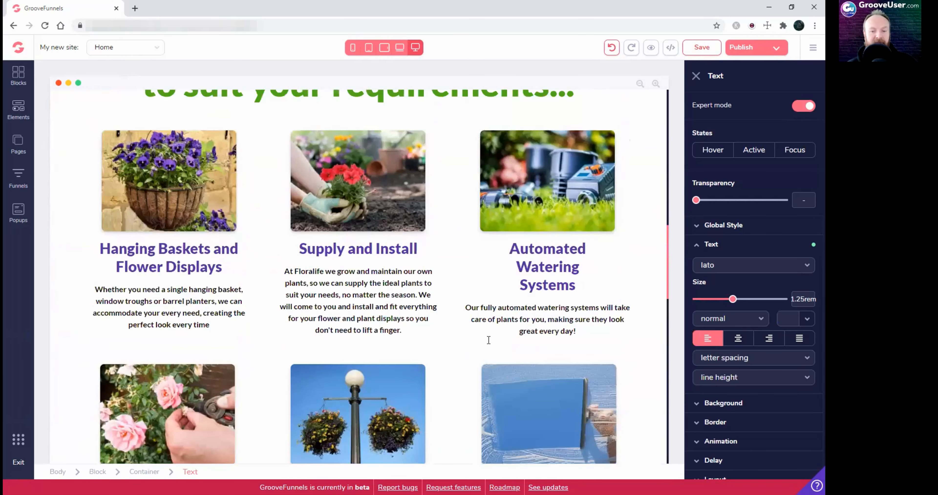
{"action": "scroll", "coordinate": [488, 342], "scroll_direction": "down", "scroll_amount": 7}
{"action": "scroll", "coordinate": [489, 343], "scroll_direction": "up", "scroll_amount": 12}
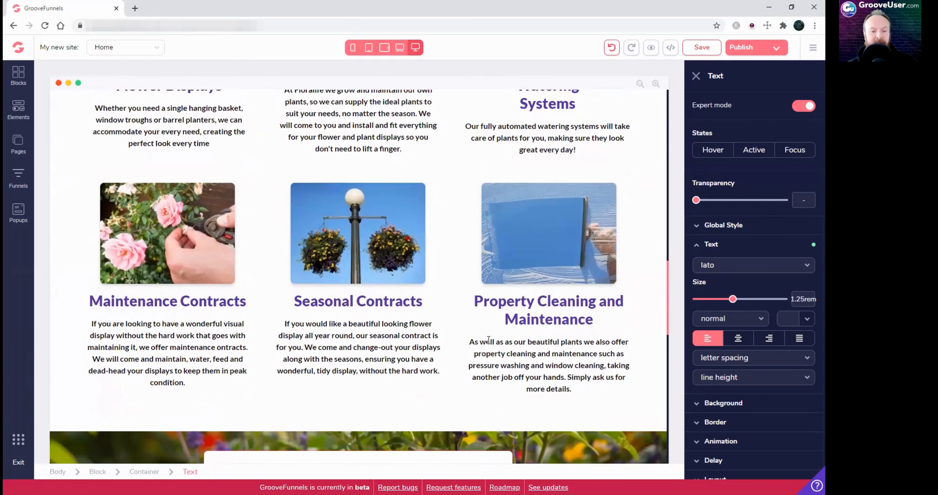
{"action": "scroll", "coordinate": [489, 344], "scroll_direction": "up", "scroll_amount": 10}
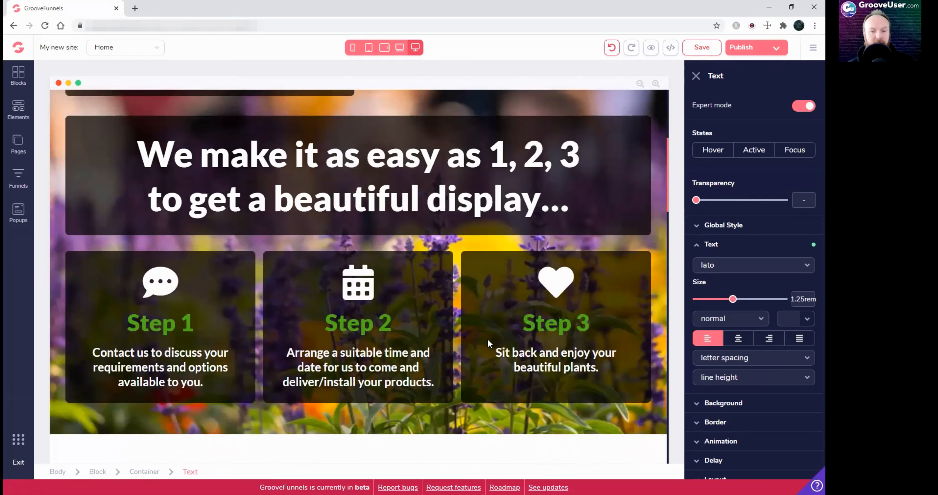
{"action": "left_click", "coordinate": [399, 47]}
{"action": "scroll", "coordinate": [413, 188], "scroll_direction": "down", "scroll_amount": 9}
{"action": "scroll", "coordinate": [413, 193], "scroll_direction": "down", "scroll_amount": 20}
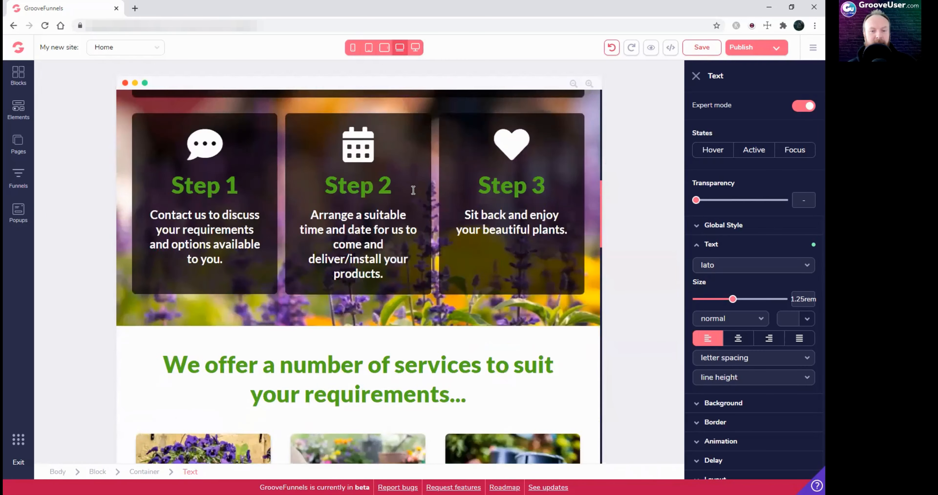
{"action": "scroll", "coordinate": [412, 193], "scroll_direction": "down", "scroll_amount": 12}
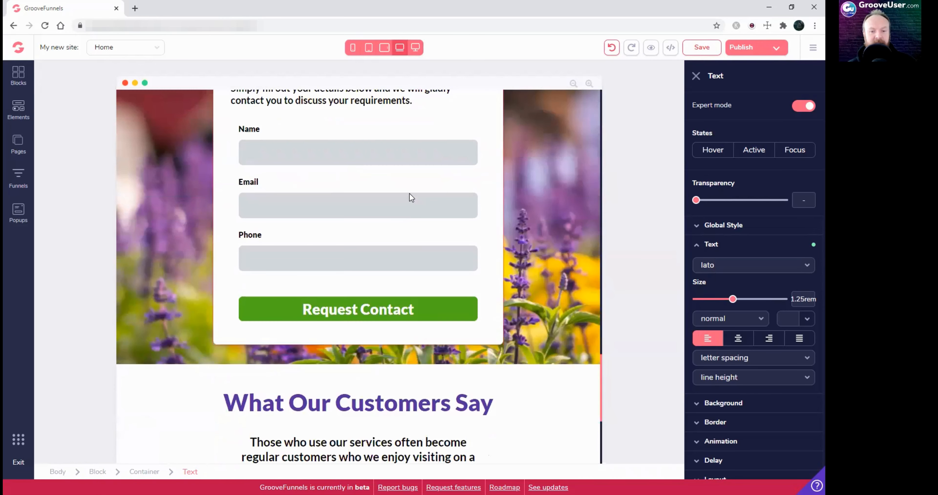
Examine the whole page in the landscape tablet layout, from the welcome section to the testimonials and footer
{"action": "left_click", "coordinate": [379, 49]}
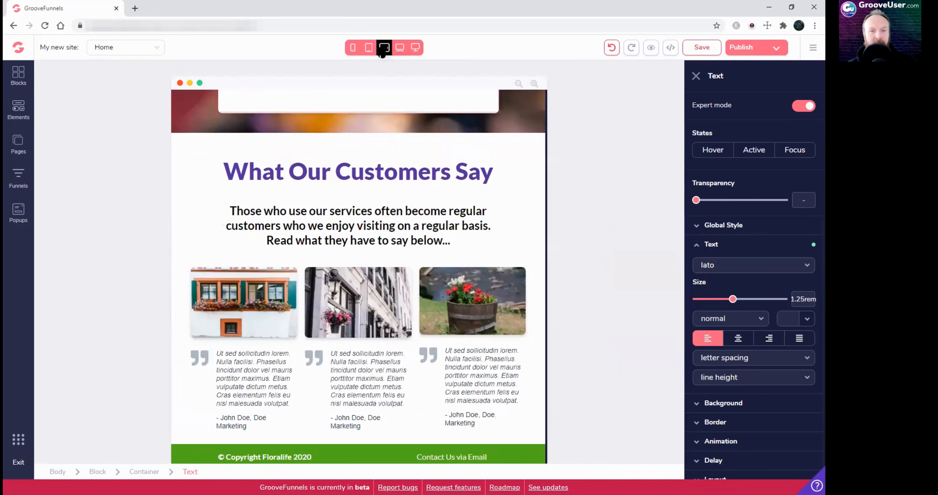
{"action": "scroll", "coordinate": [415, 195], "scroll_direction": "up", "scroll_amount": 15}
{"action": "scroll", "coordinate": [412, 202], "scroll_direction": "up", "scroll_amount": 10}
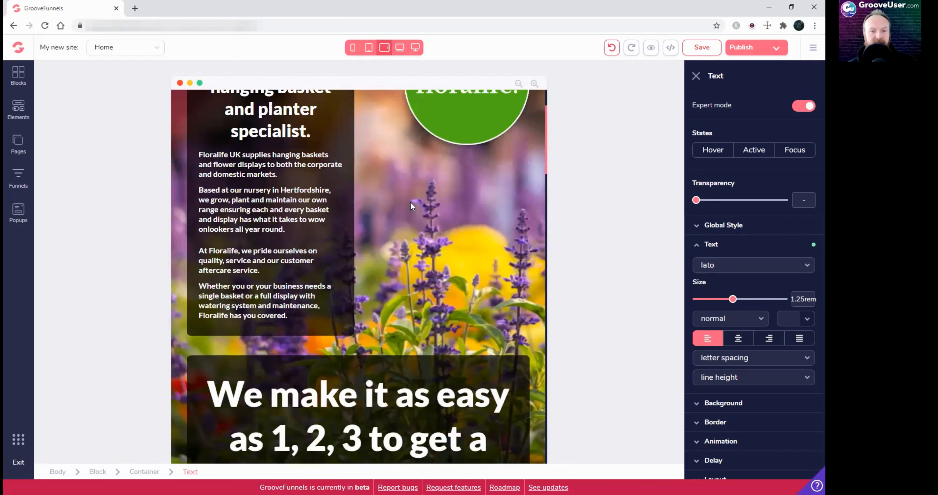
{"action": "scroll", "coordinate": [410, 202], "scroll_direction": "down", "scroll_amount": 6}
{"action": "scroll", "coordinate": [409, 202], "scroll_direction": "down", "scroll_amount": 10}
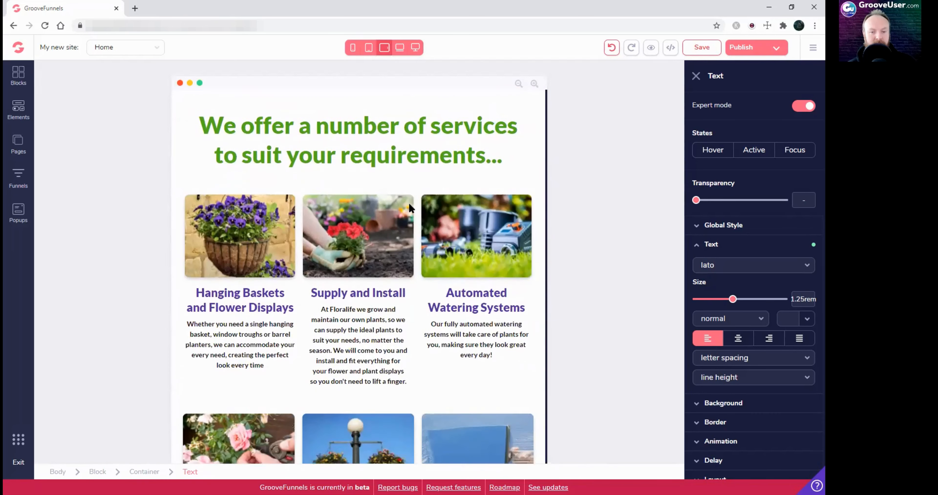
{"action": "scroll", "coordinate": [409, 202], "scroll_direction": "down", "scroll_amount": 12}
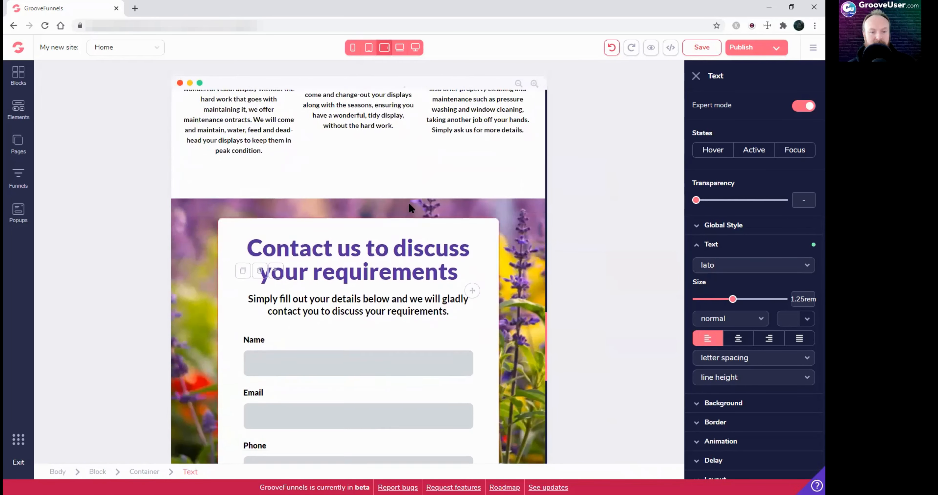
{"action": "scroll", "coordinate": [411, 203], "scroll_direction": "up", "scroll_amount": 5}
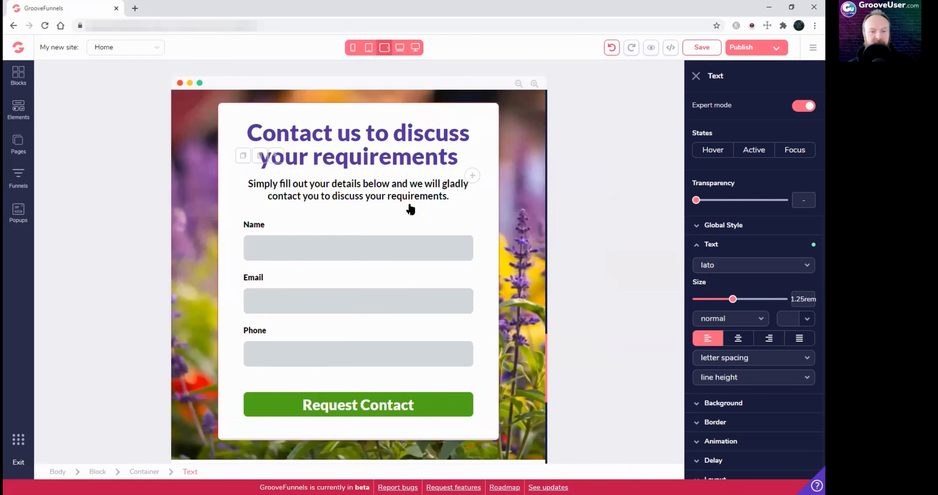
{"action": "scroll", "coordinate": [411, 204], "scroll_direction": "down", "scroll_amount": 5}
{"action": "scroll", "coordinate": [410, 204], "scroll_direction": "down", "scroll_amount": 5}
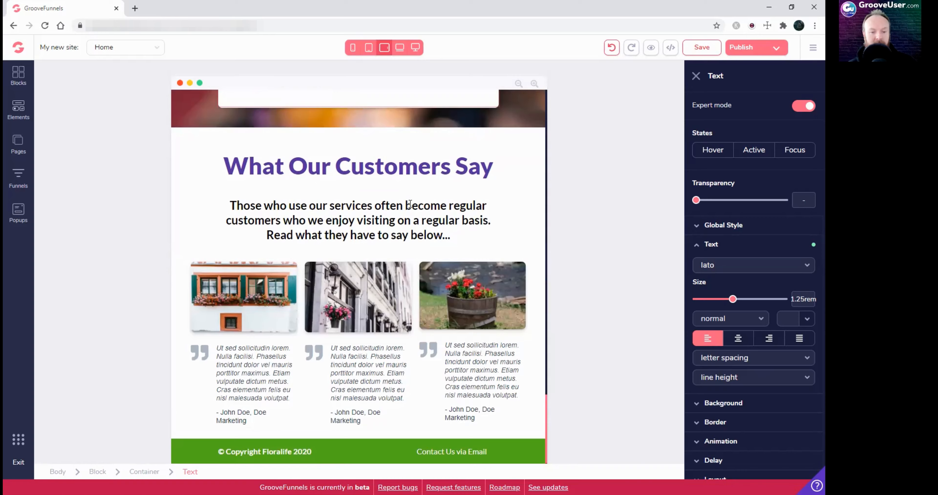
{"action": "scroll", "coordinate": [411, 204], "scroll_direction": "up", "scroll_amount": 10}
{"action": "scroll", "coordinate": [412, 163], "scroll_direction": "down", "scroll_amount": 2}
{"action": "scroll", "coordinate": [416, 109], "scroll_direction": "up", "scroll_amount": 4}
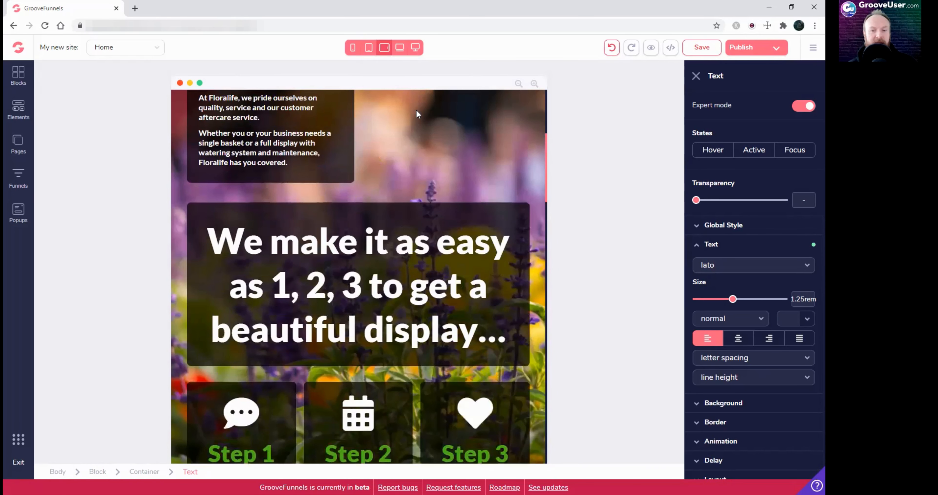
Set the "We make it as easy as 1, 2, 3" heading's text size to 3rem in the landscape tablet layout
{"action": "left_click", "coordinate": [385, 49]}
{"action": "left_click", "coordinate": [441, 257]}
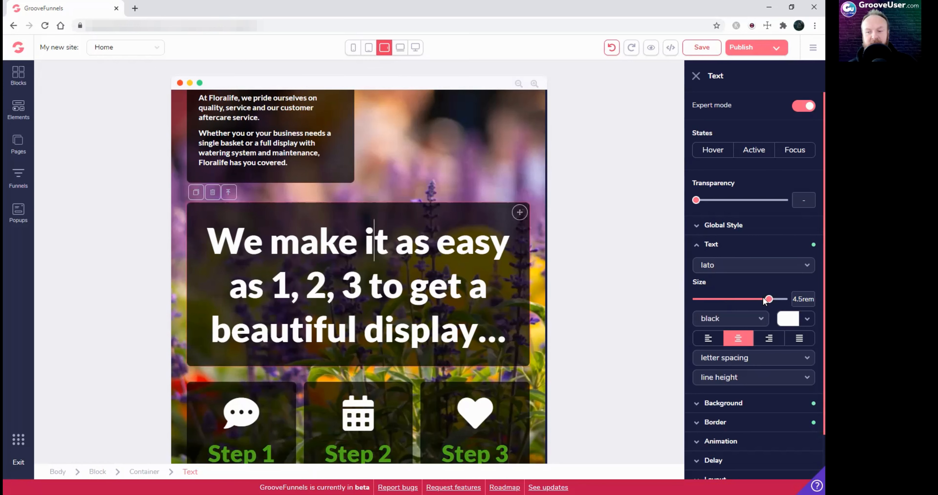
{"action": "left_click_drag", "start_coordinate": [769, 299], "coordinate": [762, 299]}
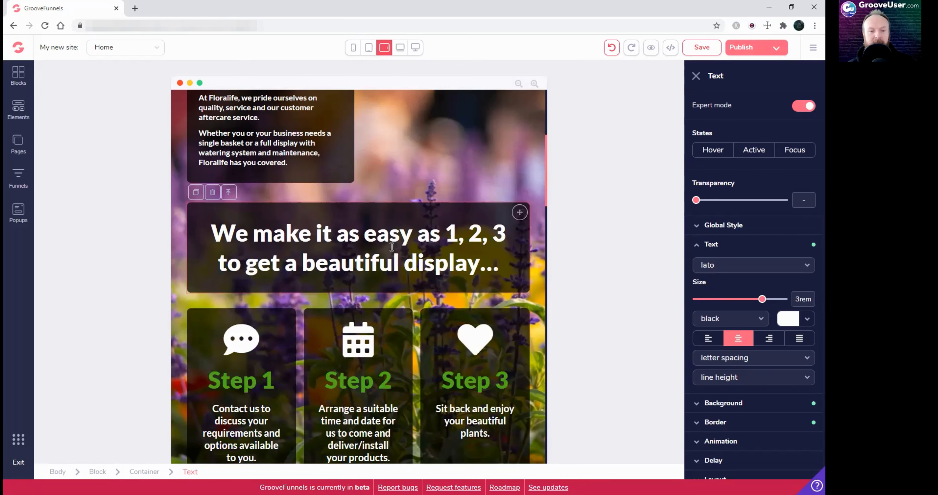
Examine the whole page in the portrait tablet layout, from the welcome section down to the footer
{"action": "left_click", "coordinate": [368, 47]}
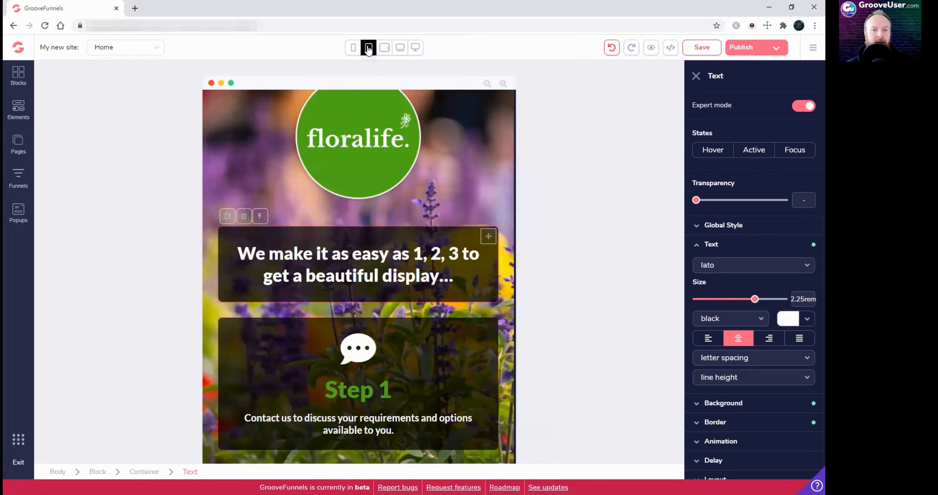
{"action": "scroll", "coordinate": [391, 218], "scroll_direction": "up", "scroll_amount": 5}
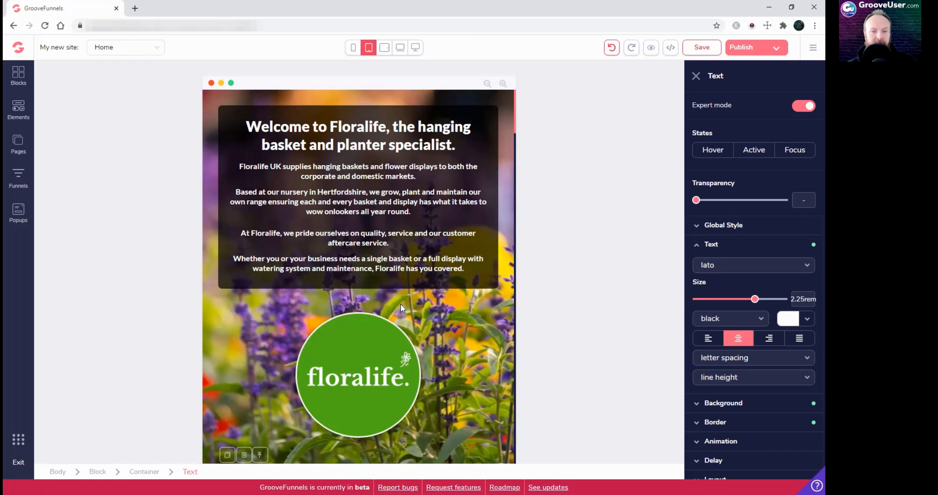
{"action": "scroll", "coordinate": [401, 307], "scroll_direction": "down", "scroll_amount": 5}
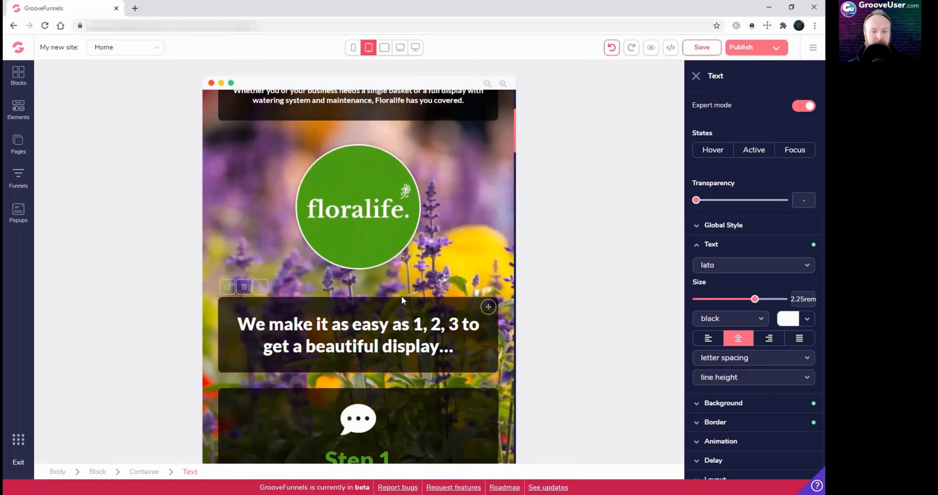
{"action": "scroll", "coordinate": [401, 295], "scroll_direction": "down", "scroll_amount": 9}
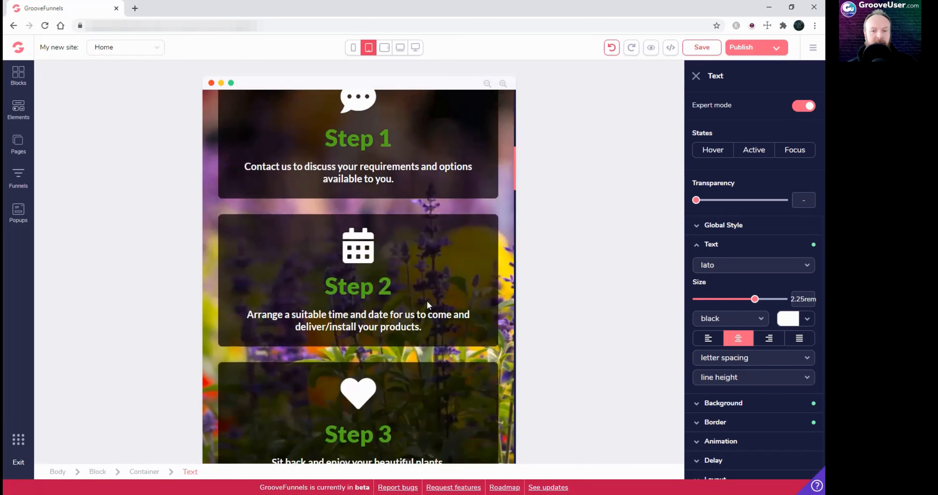
{"action": "scroll", "coordinate": [427, 301], "scroll_direction": "down", "scroll_amount": 4}
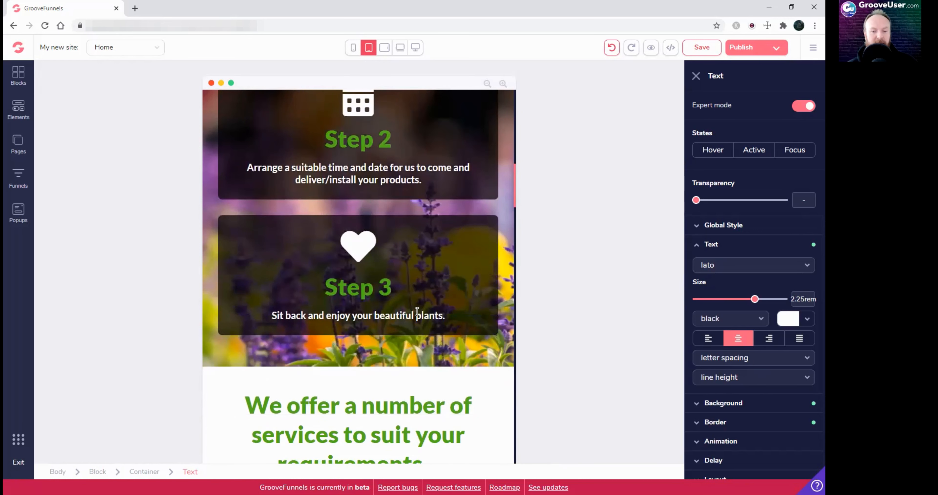
{"action": "scroll", "coordinate": [417, 312], "scroll_direction": "down", "scroll_amount": 9}
{"action": "scroll", "coordinate": [470, 333], "scroll_direction": "down", "scroll_amount": 5}
{"action": "scroll", "coordinate": [467, 329], "scroll_direction": "down", "scroll_amount": 10}
{"action": "scroll", "coordinate": [466, 317], "scroll_direction": "down", "scroll_amount": 12}
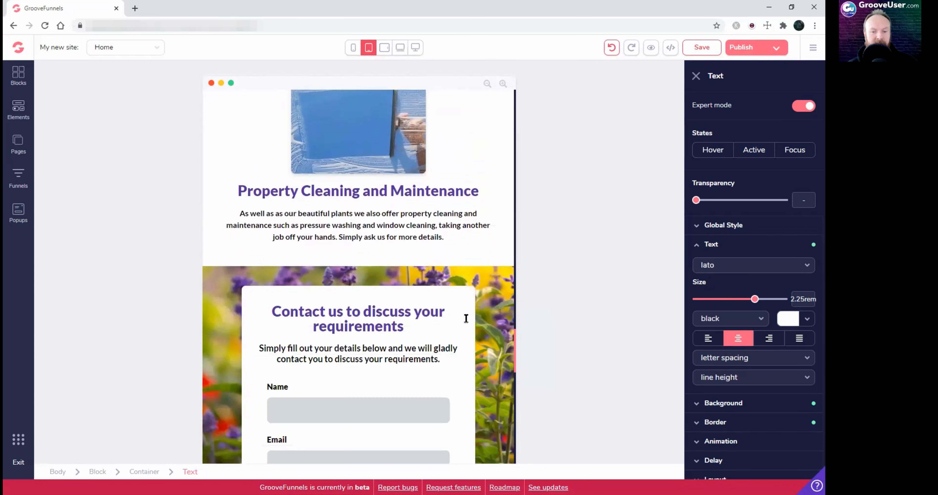
{"action": "scroll", "coordinate": [466, 318], "scroll_direction": "down", "scroll_amount": 9}
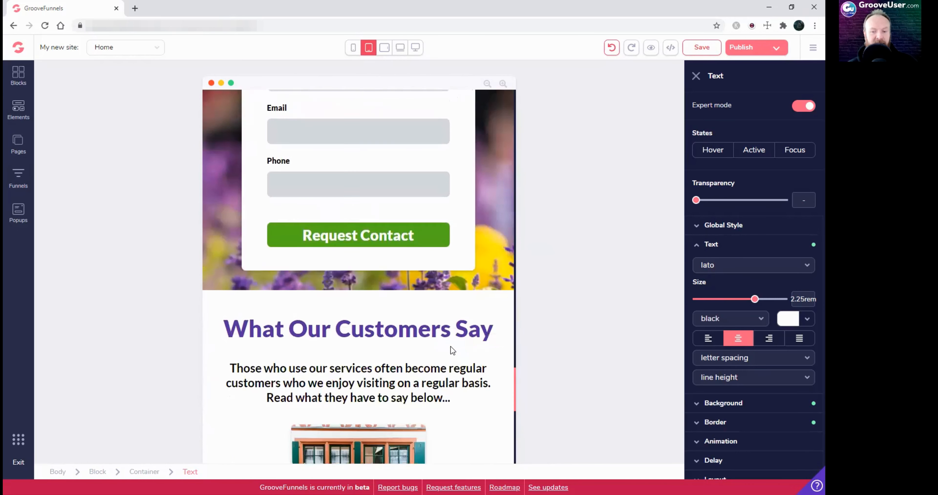
{"action": "scroll", "coordinate": [440, 441], "scroll_direction": "down", "scroll_amount": 2}
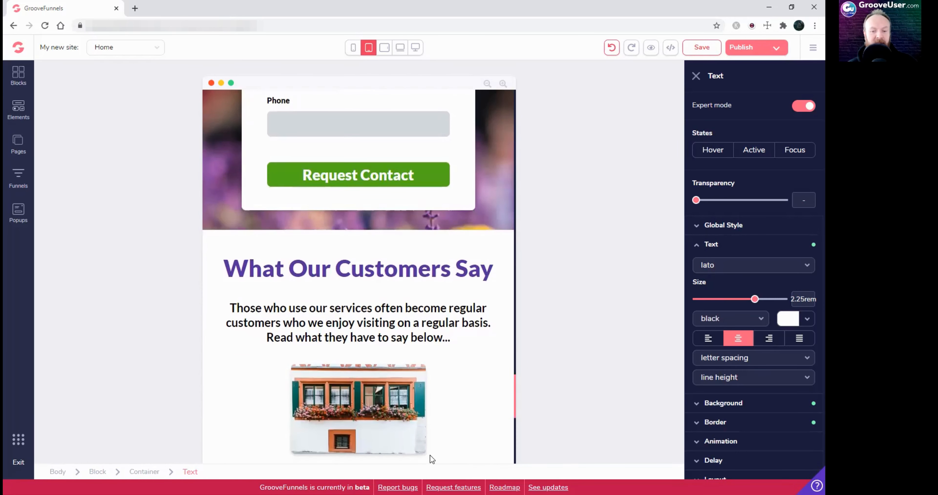
{"action": "scroll", "coordinate": [369, 451], "scroll_direction": "down", "scroll_amount": 7}
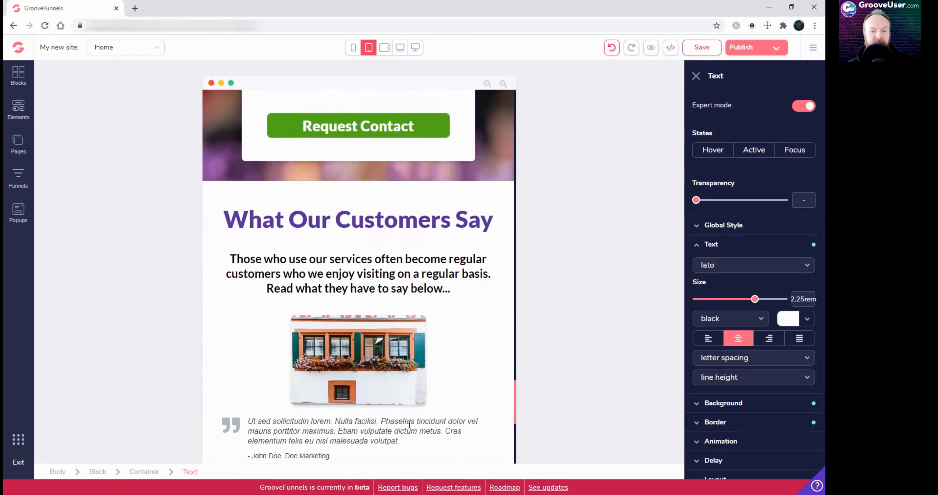
{"action": "scroll", "coordinate": [412, 420], "scroll_direction": "down", "scroll_amount": 4}
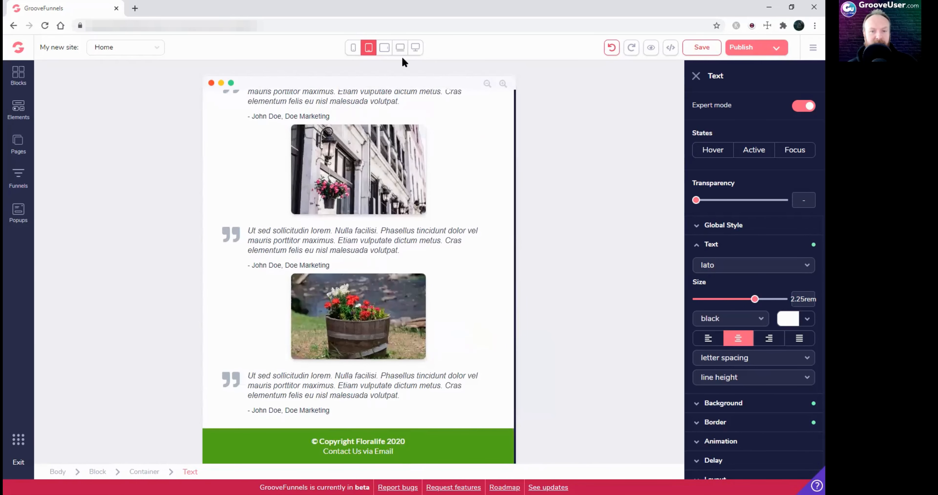
Compare the testimonials, footer, services and contact sections between the landscape and portrait tablet layouts
{"action": "left_click", "coordinate": [386, 53]}
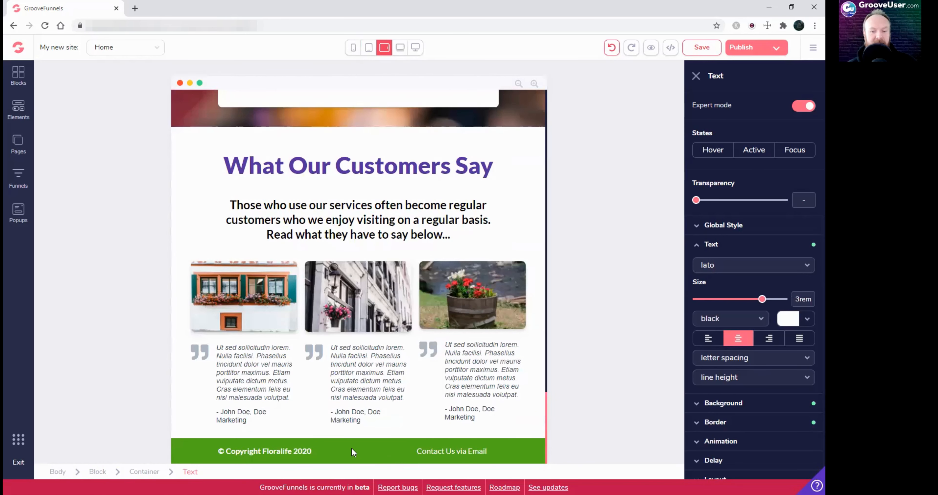
{"action": "left_click", "coordinate": [369, 51]}
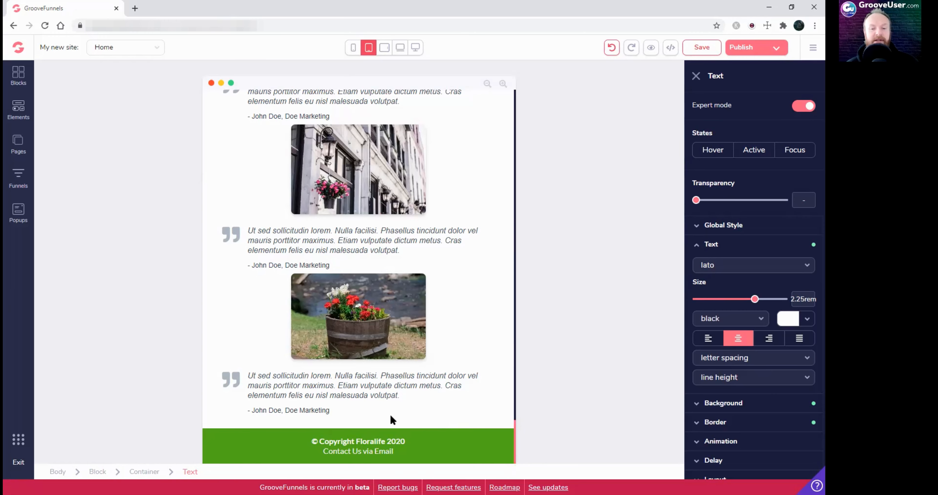
{"action": "scroll", "coordinate": [409, 283], "scroll_direction": "up", "scroll_amount": 10}
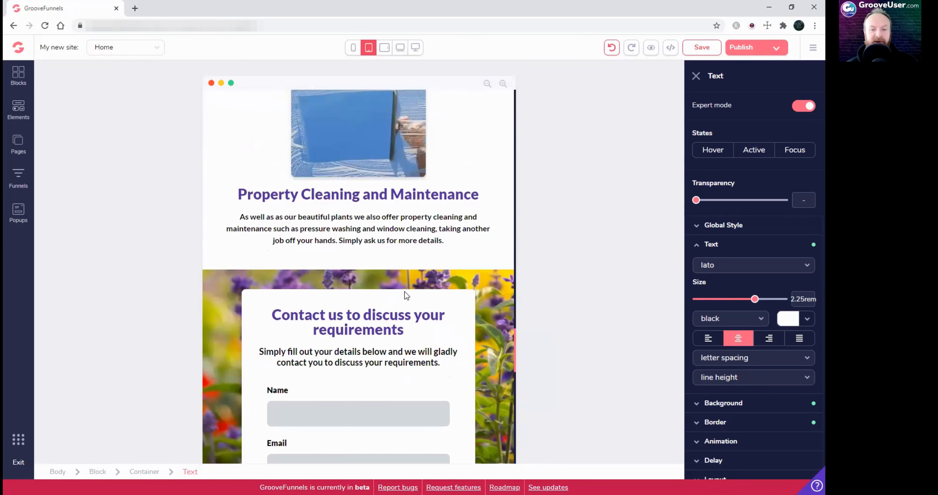
{"action": "scroll", "coordinate": [408, 296], "scroll_direction": "up", "scroll_amount": 8}
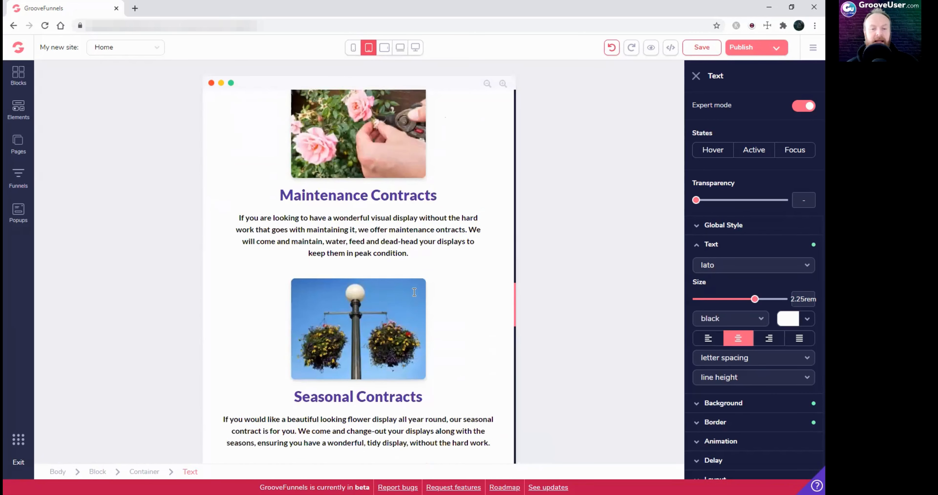
{"action": "scroll", "coordinate": [362, 216], "scroll_direction": "up", "scroll_amount": 10}
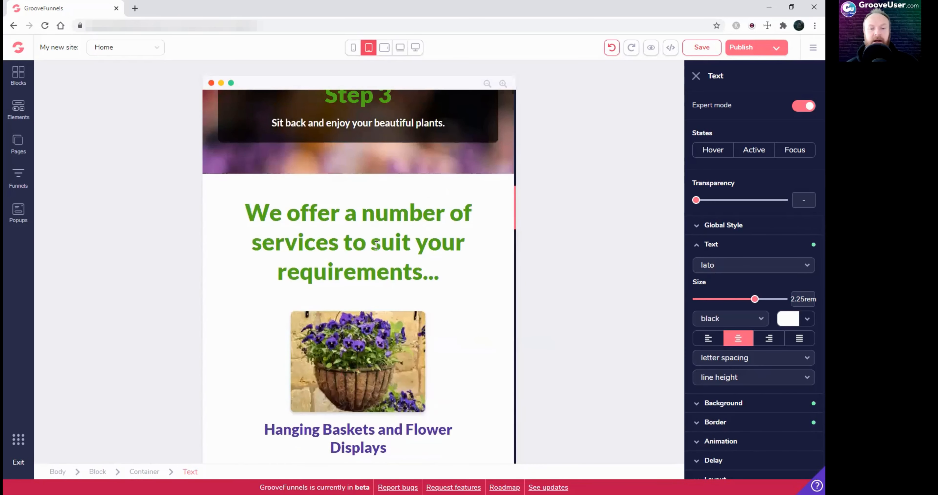
{"action": "scroll", "coordinate": [376, 245], "scroll_direction": "up", "scroll_amount": 10}
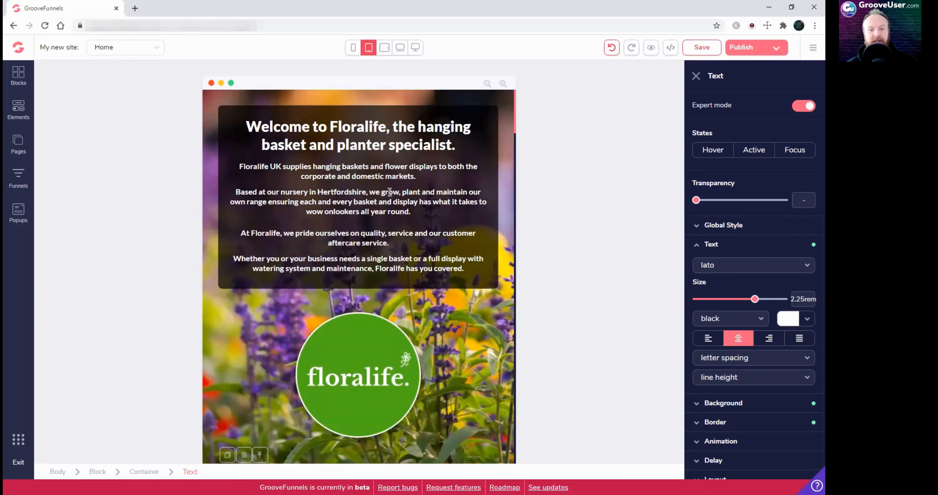
{"action": "scroll", "coordinate": [389, 192], "scroll_direction": "down", "scroll_amount": 10}
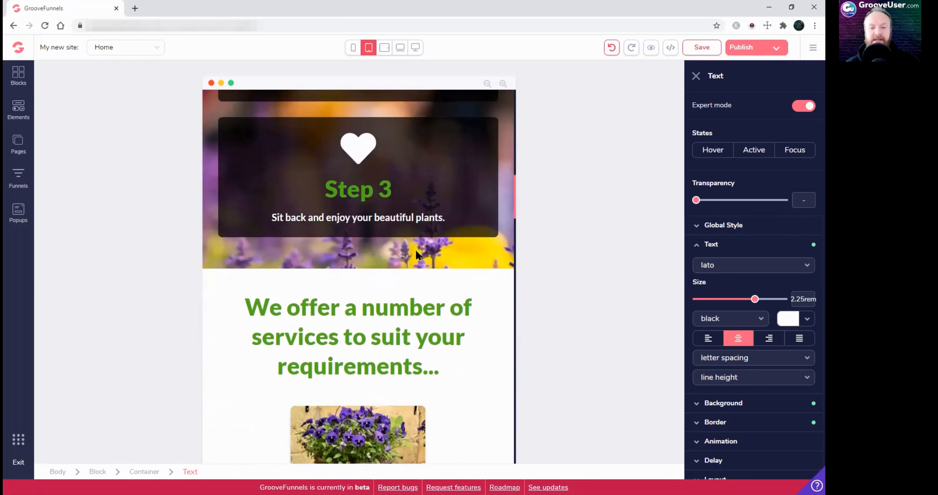
{"action": "scroll", "coordinate": [415, 249], "scroll_direction": "down", "scroll_amount": 3}
{"action": "left_click", "coordinate": [384, 48]}
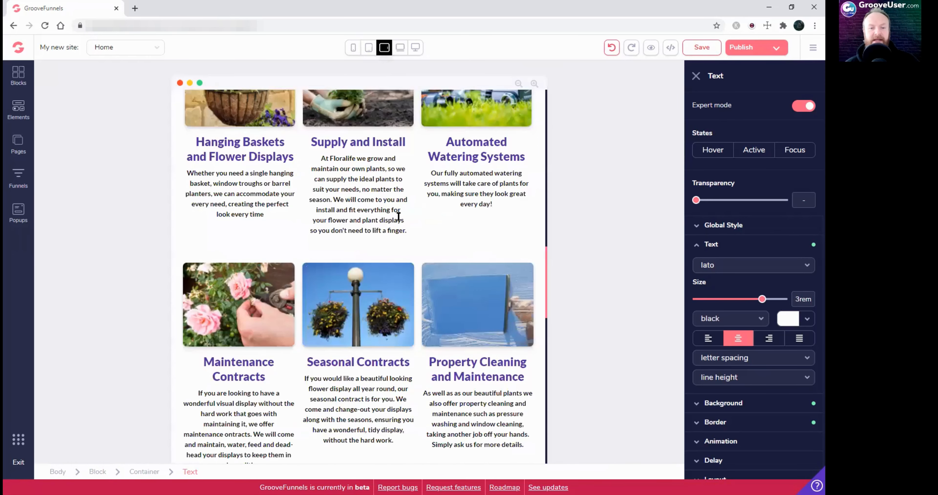
{"action": "scroll", "coordinate": [394, 225], "scroll_direction": "down", "scroll_amount": 5}
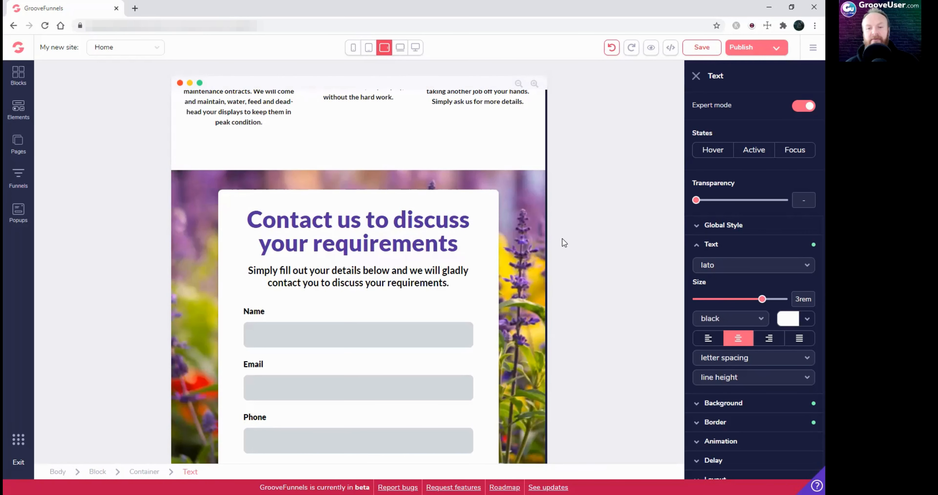
Examine the services, welcome and logo sections in the portrait tablet layout
{"action": "left_click", "coordinate": [369, 48]}
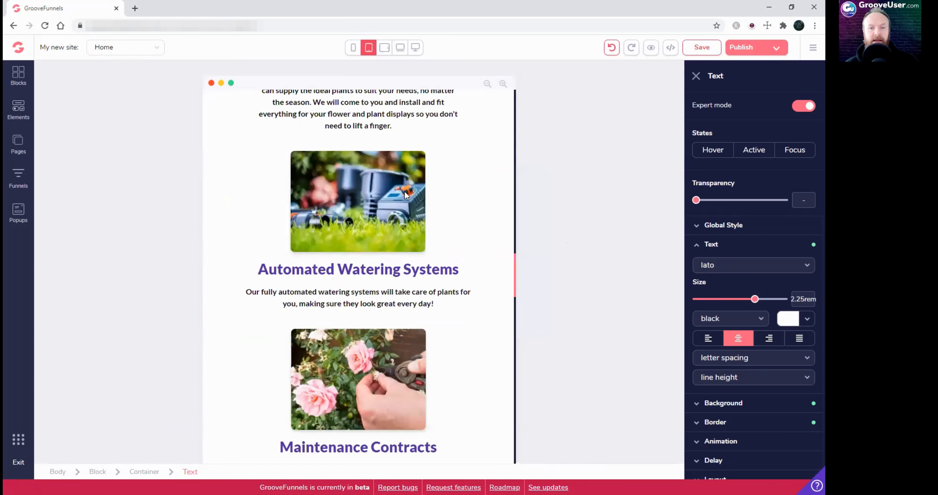
{"action": "scroll", "coordinate": [437, 242], "scroll_direction": "down", "scroll_amount": 1}
{"action": "scroll", "coordinate": [443, 235], "scroll_direction": "up", "scroll_amount": 1}
{"action": "scroll", "coordinate": [461, 255], "scroll_direction": "down", "scroll_amount": 8}
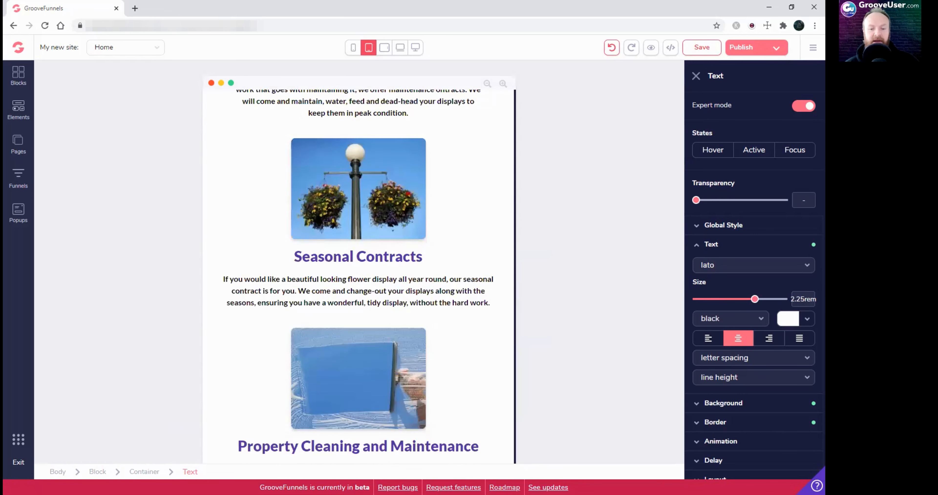
{"action": "scroll", "coordinate": [404, 218], "scroll_direction": "up", "scroll_amount": 15}
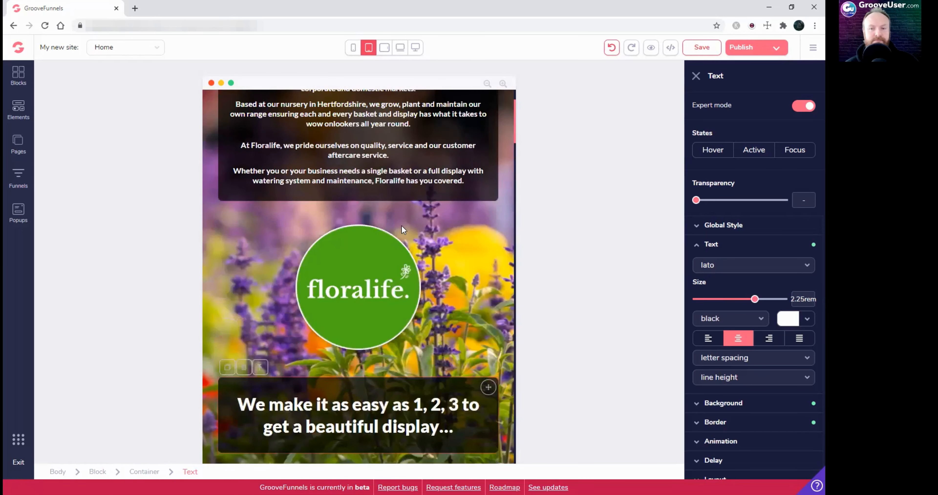
Center the "We make it as easy as 1, 2, 3" heading's text in the phone layout
{"action": "left_click", "coordinate": [355, 47]}
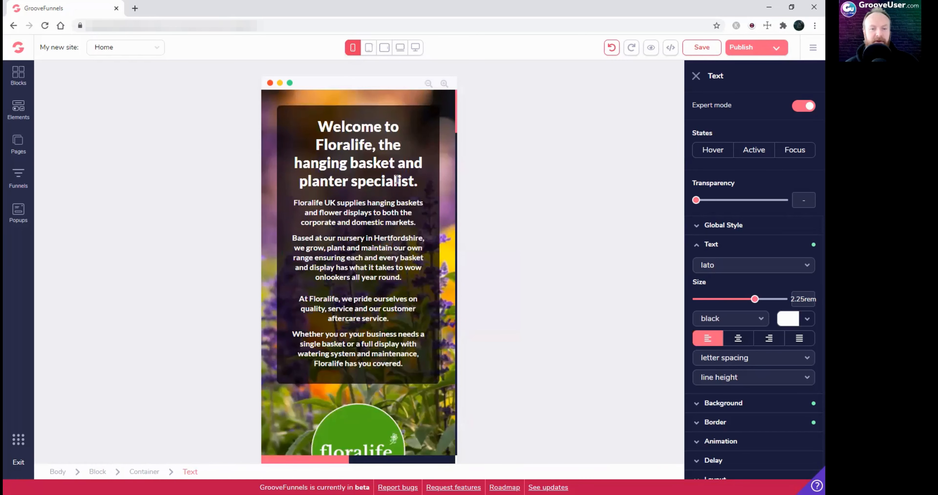
{"action": "scroll", "coordinate": [404, 218], "scroll_direction": "down", "scroll_amount": 6}
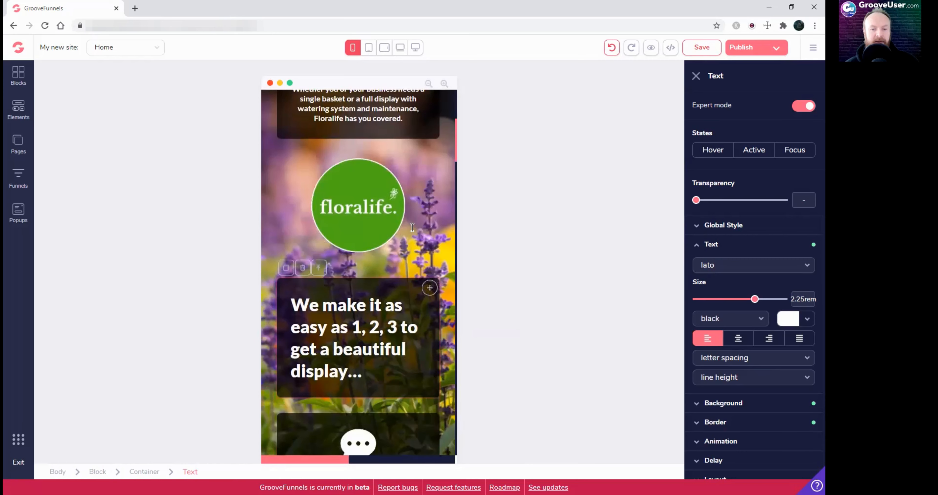
{"action": "scroll", "coordinate": [403, 224], "scroll_direction": "down", "scroll_amount": 3}
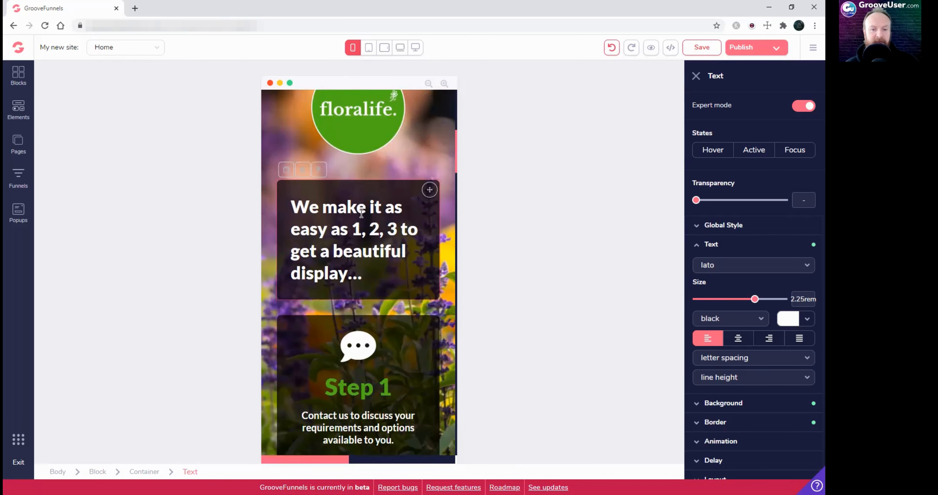
{"action": "left_click", "coordinate": [368, 49]}
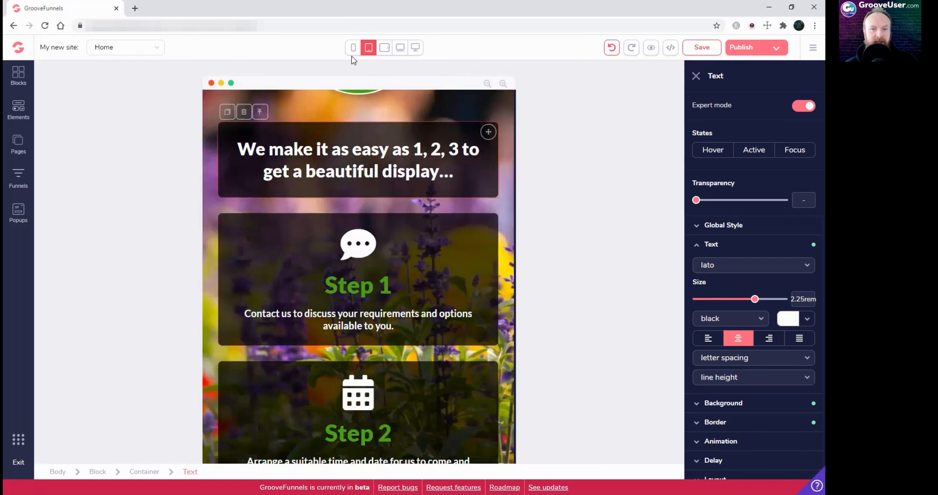
{"action": "left_click", "coordinate": [352, 48]}
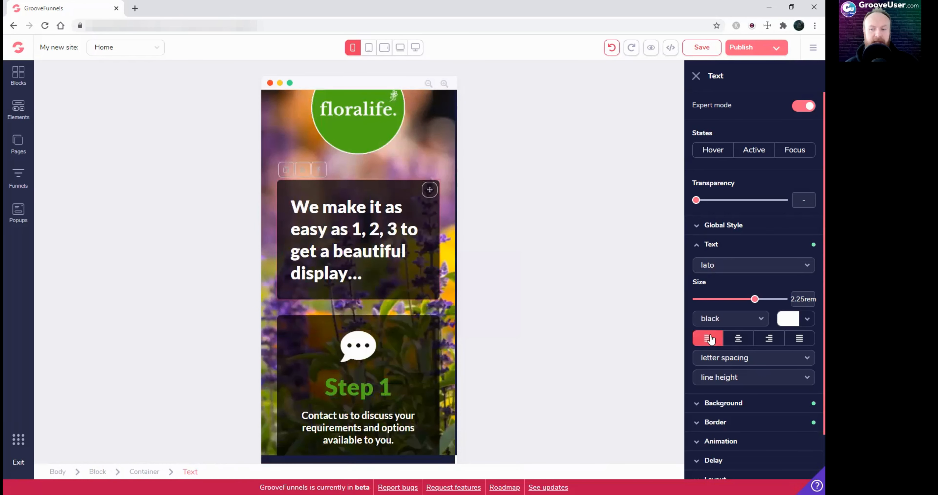
{"action": "left_click", "coordinate": [737, 338]}
Compare the "We make it as easy as 1, 2, 3" heading across the tablet, laptop and desktop layouts
{"action": "left_click", "coordinate": [368, 51]}
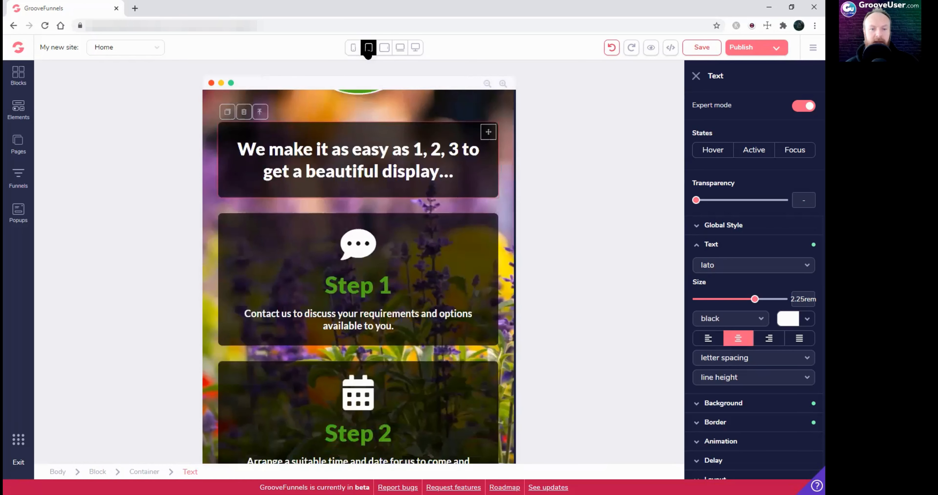
{"action": "left_click", "coordinate": [384, 48]}
{"action": "left_click", "coordinate": [400, 48]}
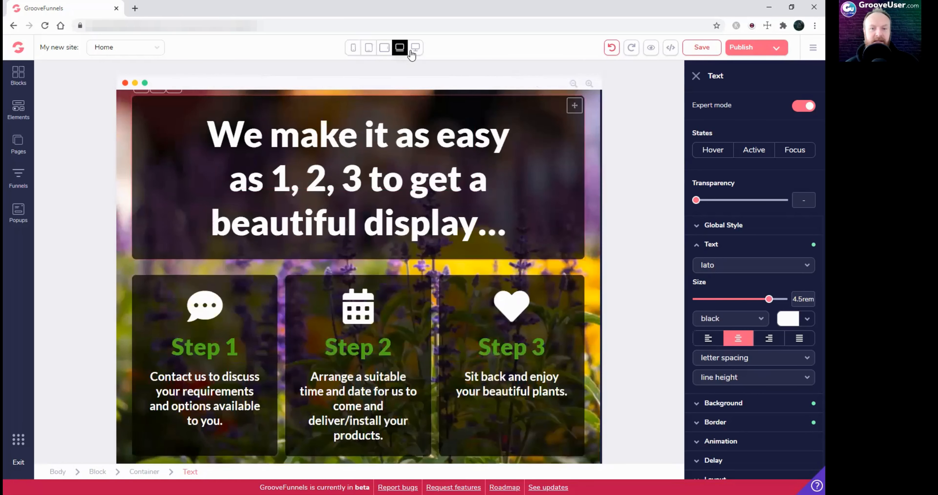
{"action": "left_click", "coordinate": [415, 48]}
{"action": "scroll", "coordinate": [378, 147], "scroll_direction": "up", "scroll_amount": 5}
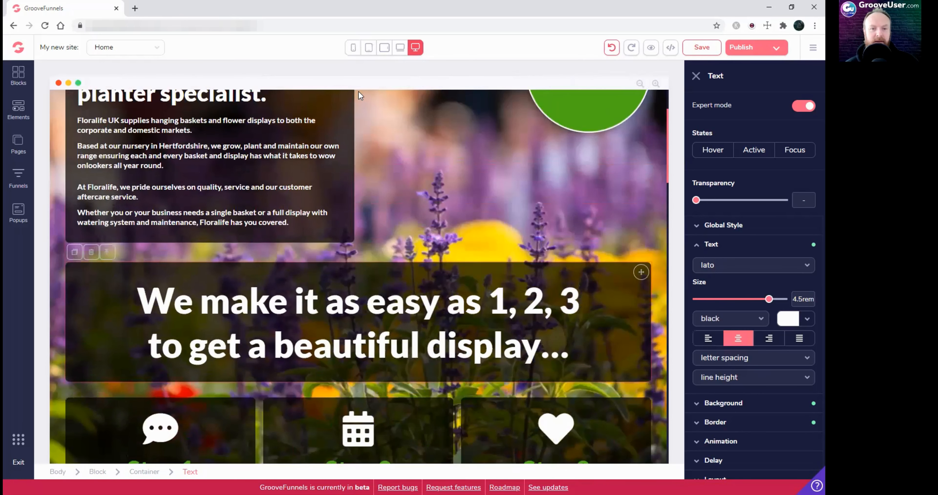
Examine the phone layout from the welcome section through the three steps to the services section
{"action": "left_click", "coordinate": [354, 49]}
{"action": "scroll", "coordinate": [376, 253], "scroll_direction": "up", "scroll_amount": 2}
{"action": "scroll", "coordinate": [377, 254], "scroll_direction": "down", "scroll_amount": 7}
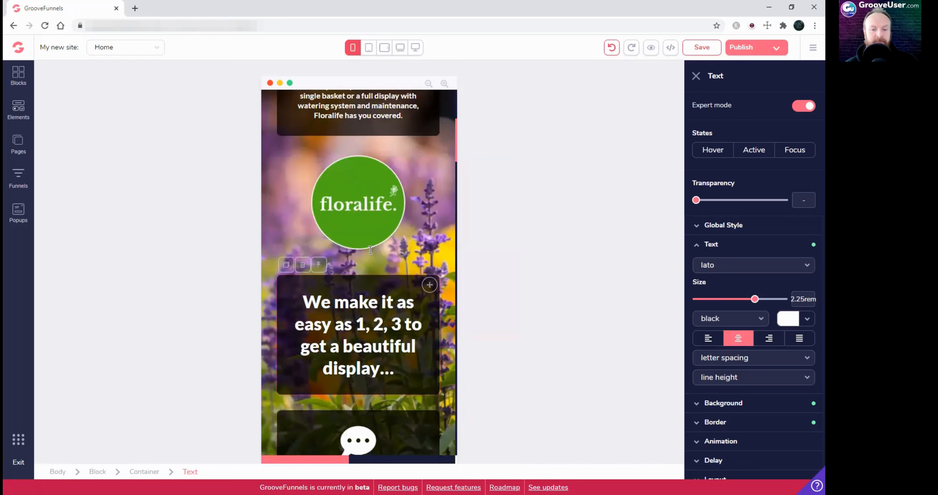
{"action": "scroll", "coordinate": [377, 254], "scroll_direction": "down", "scroll_amount": 4}
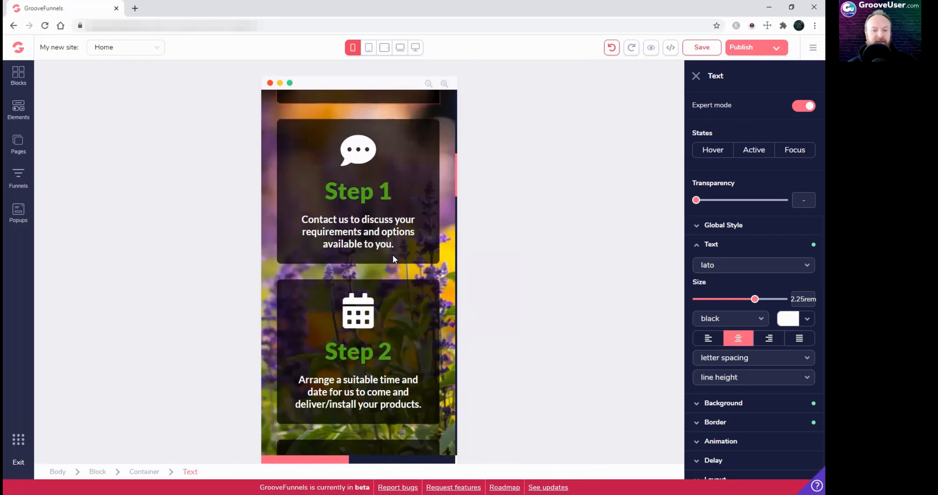
{"action": "scroll", "coordinate": [393, 256], "scroll_direction": "down", "scroll_amount": 3}
{"action": "scroll", "coordinate": [417, 302], "scroll_direction": "down", "scroll_amount": 5}
{"action": "scroll", "coordinate": [406, 269], "scroll_direction": "down", "scroll_amount": 5}
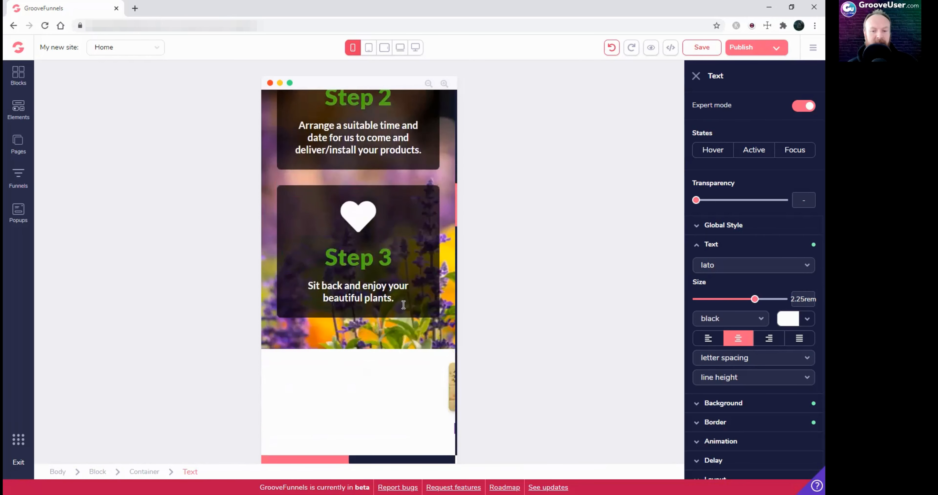
{"action": "scroll", "coordinate": [396, 290], "scroll_direction": "down", "scroll_amount": 4}
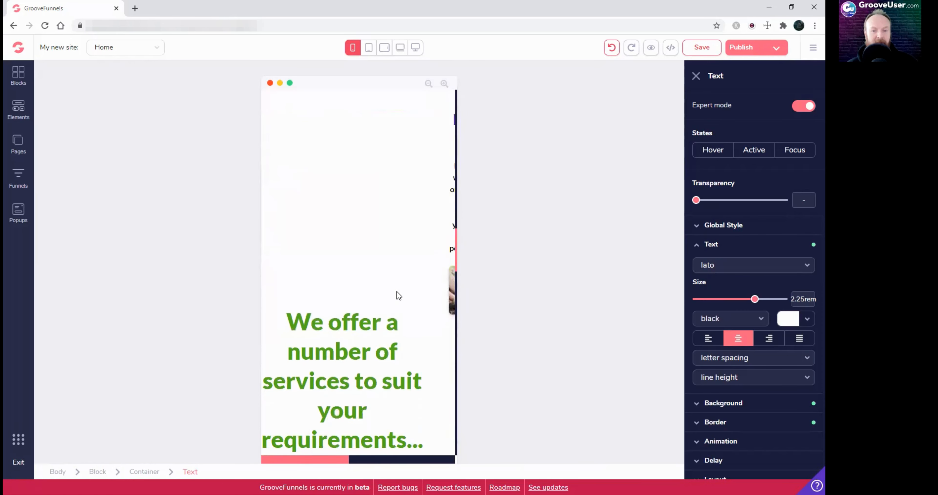
{"action": "scroll", "coordinate": [408, 285], "scroll_direction": "up", "scroll_amount": 3}
{"action": "scroll", "coordinate": [405, 217], "scroll_direction": "up", "scroll_amount": 5}
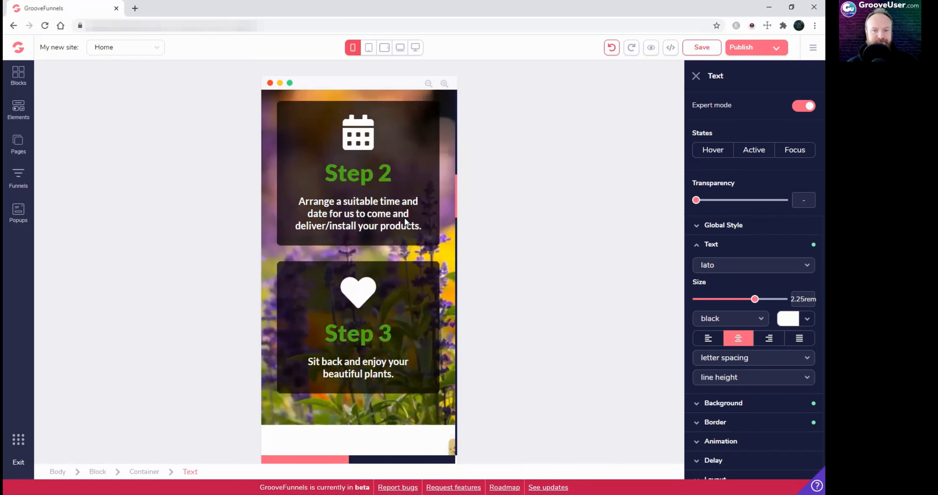
Compare the services section between the portrait tablet and phone layouts, including its sideways overflow on the phone
{"action": "left_click", "coordinate": [369, 47]}
{"action": "scroll", "coordinate": [405, 274], "scroll_direction": "down", "scroll_amount": 5}
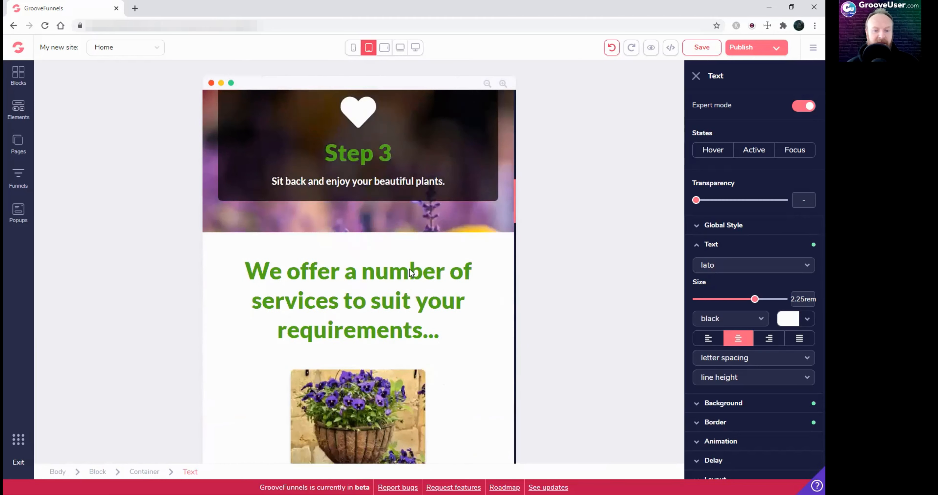
{"action": "scroll", "coordinate": [405, 273], "scroll_direction": "up", "scroll_amount": 2}
{"action": "left_click", "coordinate": [353, 48]}
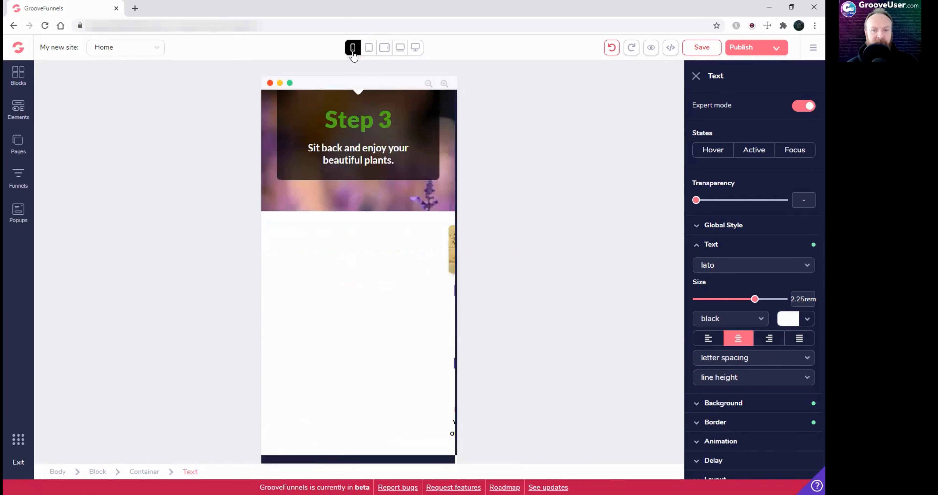
{"action": "scroll", "coordinate": [376, 305], "scroll_direction": "down", "scroll_amount": 5}
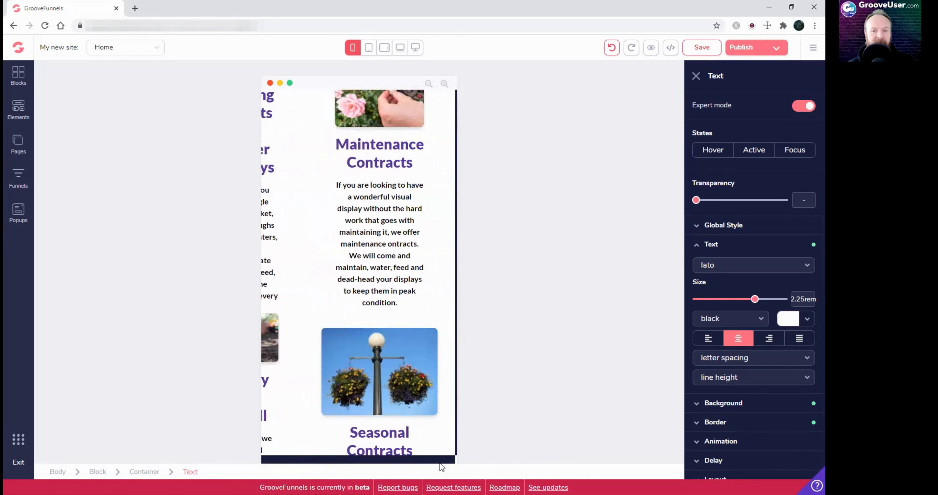
{"action": "left_click_drag", "start_coordinate": [371, 463], "coordinate": [308, 460]}
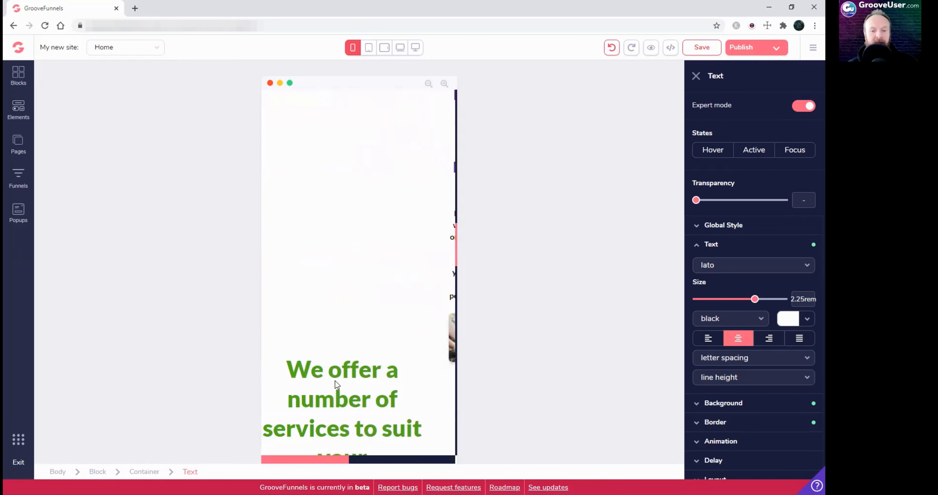
{"action": "scroll", "coordinate": [349, 352], "scroll_direction": "up", "scroll_amount": 5}
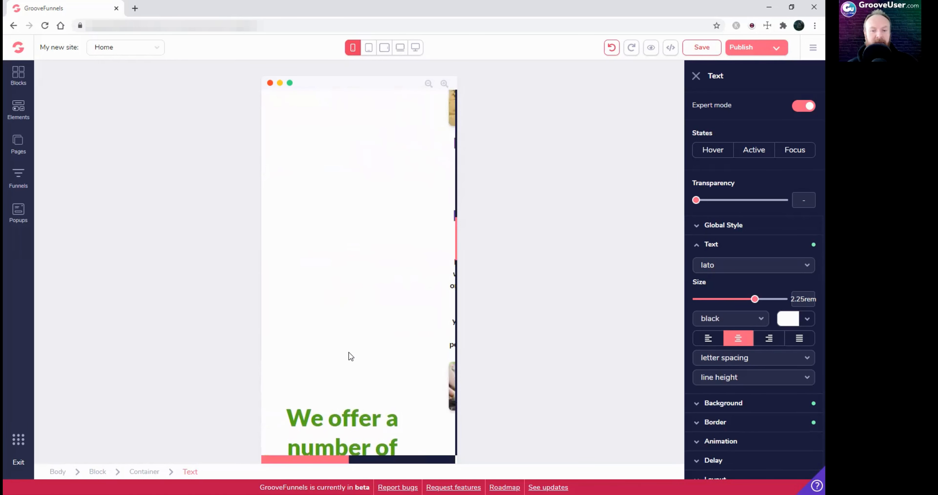
Set the layout direction of the services section's container to Vertical in the phone layout
{"action": "left_click", "coordinate": [287, 232]}
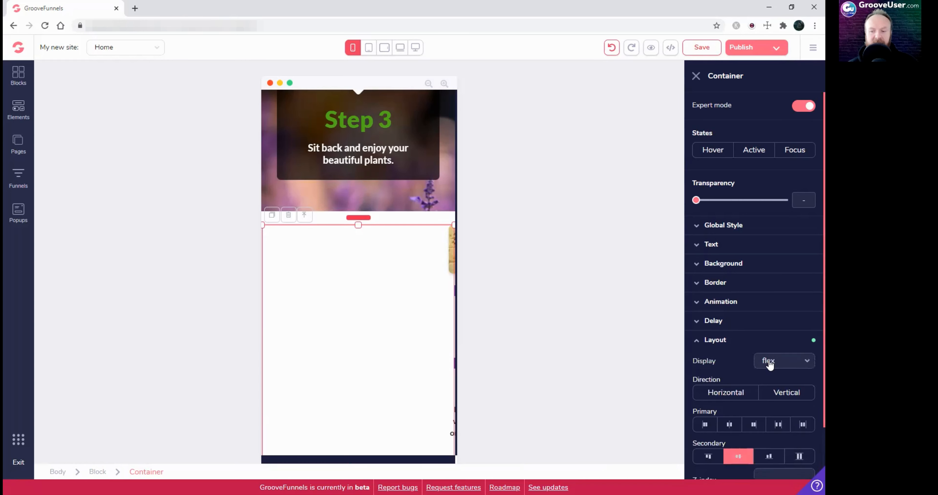
{"action": "scroll", "coordinate": [767, 362], "scroll_direction": "down", "scroll_amount": 2}
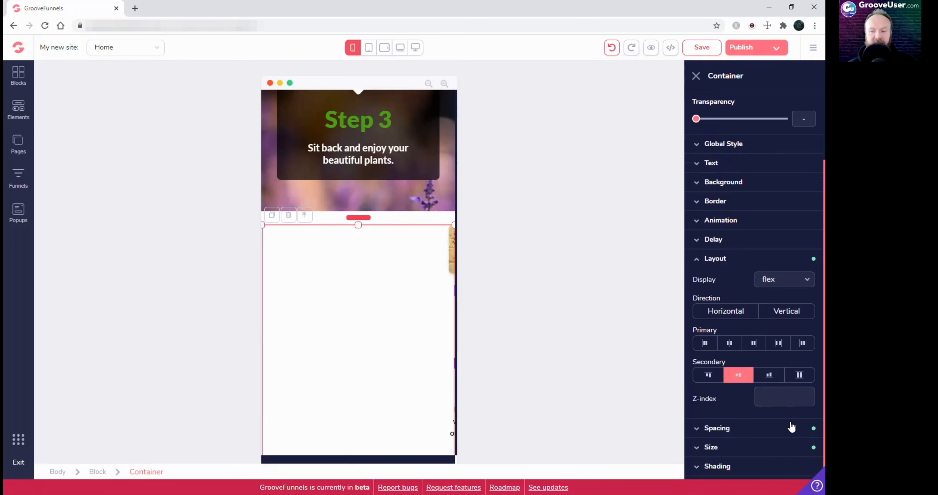
{"action": "left_click", "coordinate": [783, 314]}
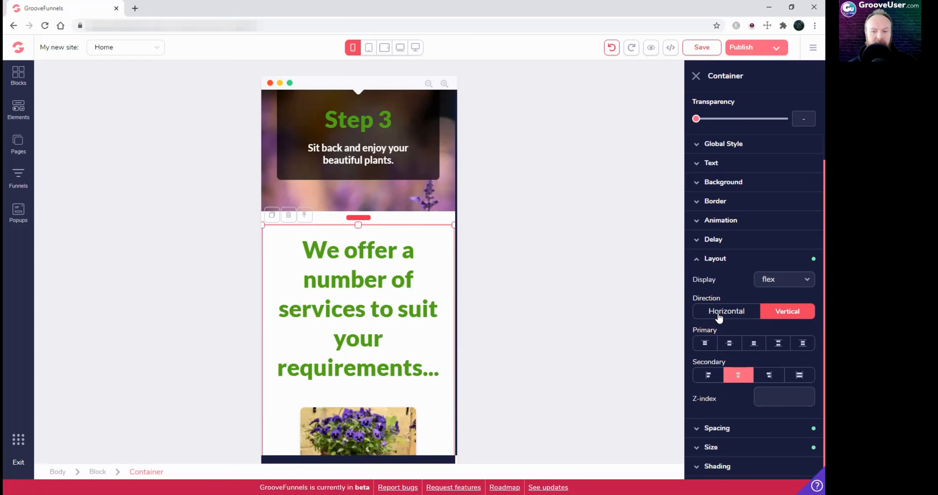
{"action": "scroll", "coordinate": [380, 272], "scroll_direction": "down", "scroll_amount": 3}
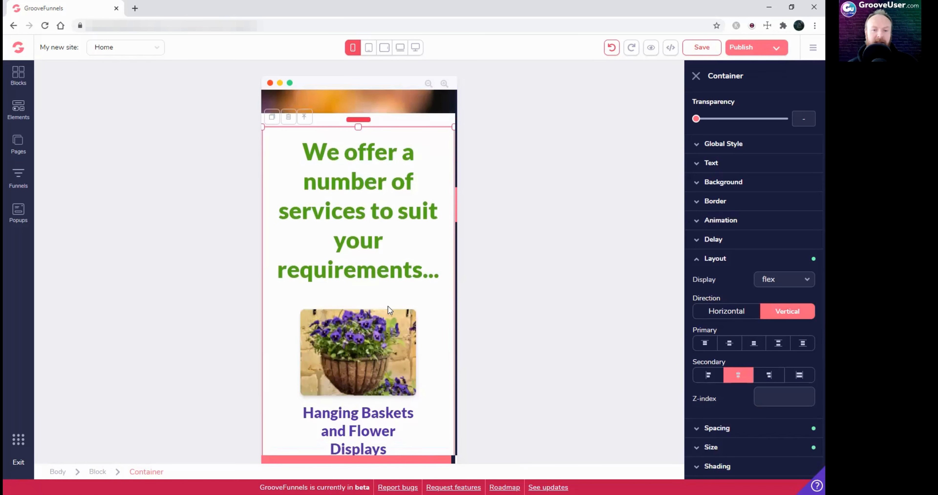
{"action": "scroll", "coordinate": [386, 317], "scroll_direction": "down", "scroll_amount": 5}
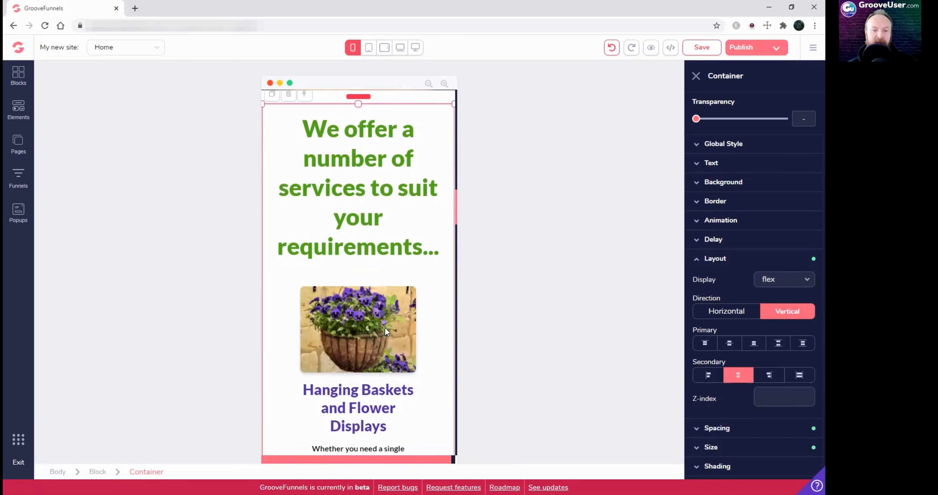
Turn the services container's Vertical direction off and back on to compare both arrangements in the phone layout
{"action": "left_click", "coordinate": [762, 313]}
{"action": "scroll", "coordinate": [414, 266], "scroll_direction": "up", "scroll_amount": 8}
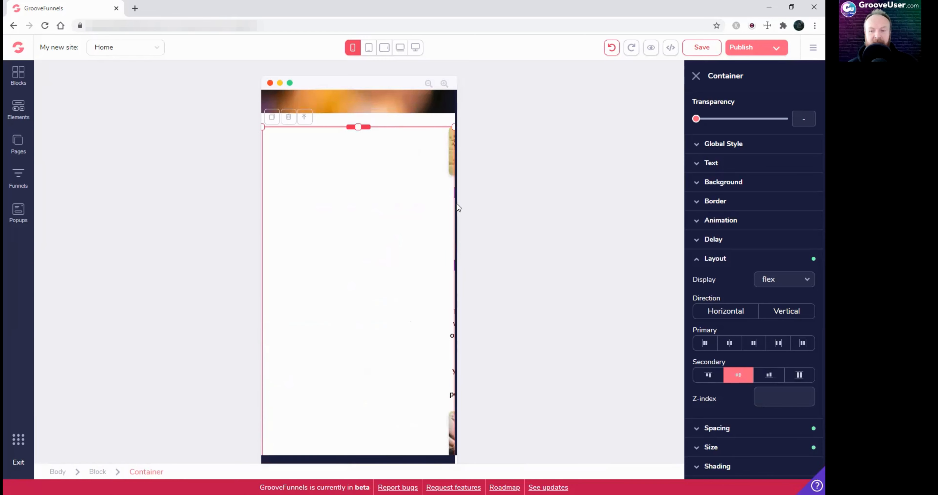
{"action": "scroll", "coordinate": [379, 240], "scroll_direction": "down", "scroll_amount": 3}
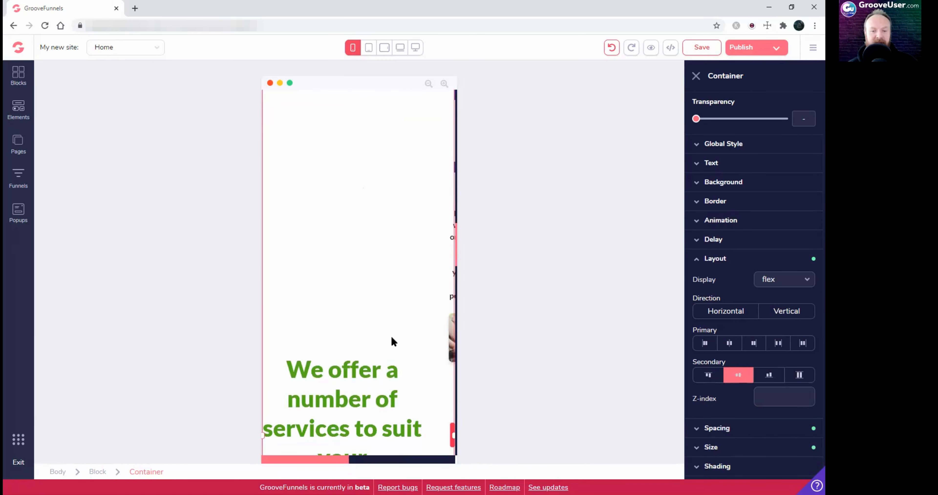
{"action": "scroll", "coordinate": [340, 277], "scroll_direction": "up", "scroll_amount": 5}
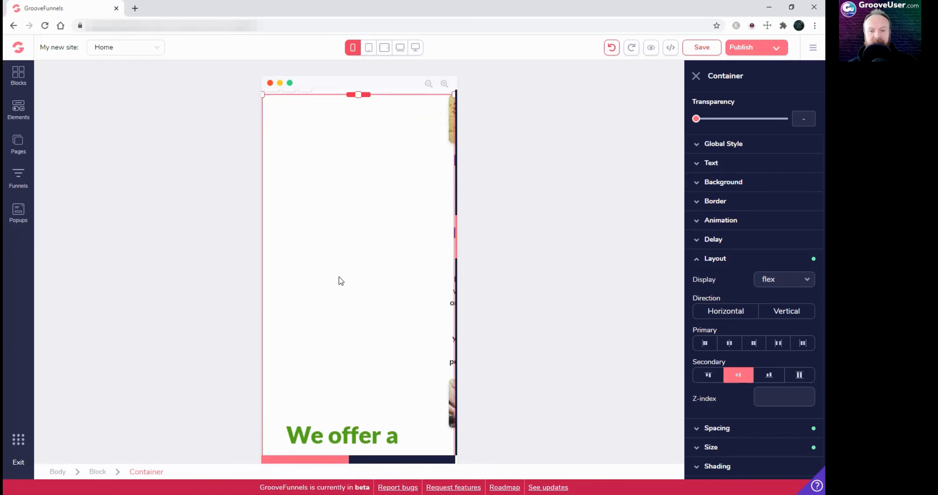
{"action": "left_click", "coordinate": [783, 313]}
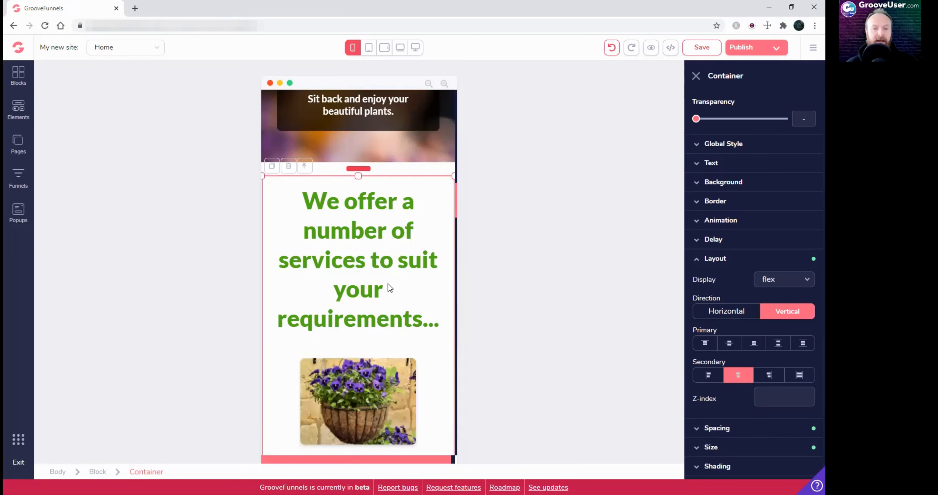
Set the "We offer a number of services" heading's text size to 2.25rem in the phone layout and check the section below it
{"action": "left_click", "coordinate": [389, 275]}
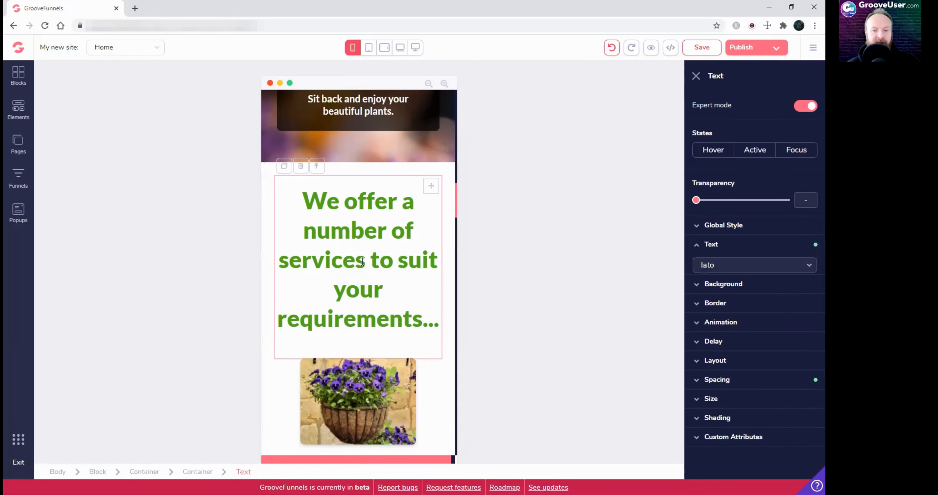
{"action": "left_click_drag", "start_coordinate": [762, 300], "coordinate": [755, 300]}
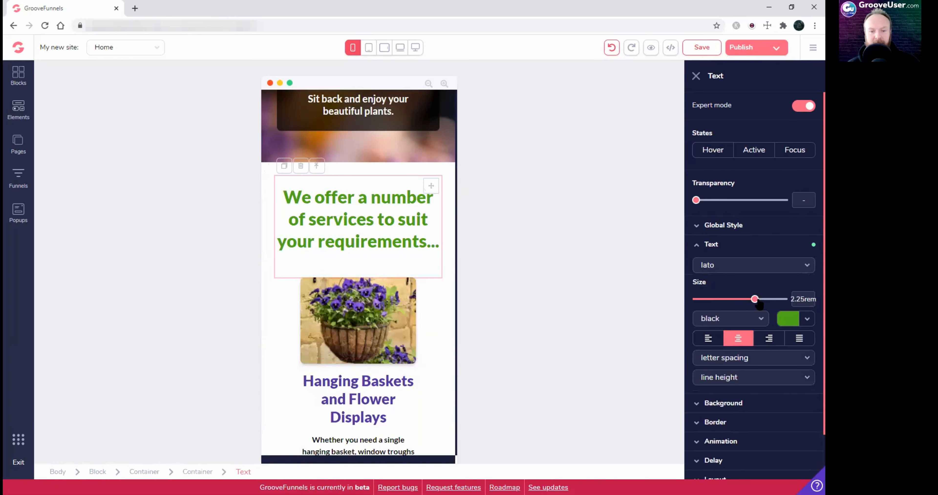
{"action": "scroll", "coordinate": [408, 349], "scroll_direction": "down", "scroll_amount": 3}
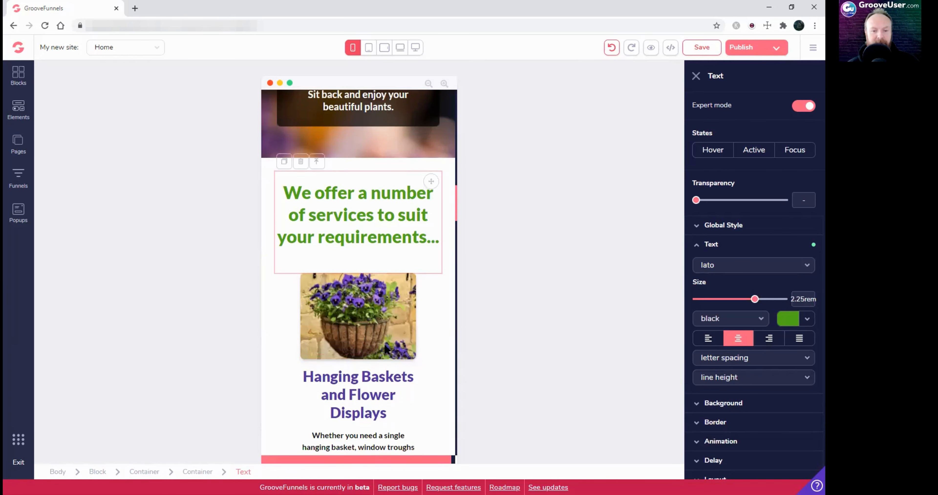
{"action": "scroll", "coordinate": [372, 306], "scroll_direction": "down", "scroll_amount": 1}
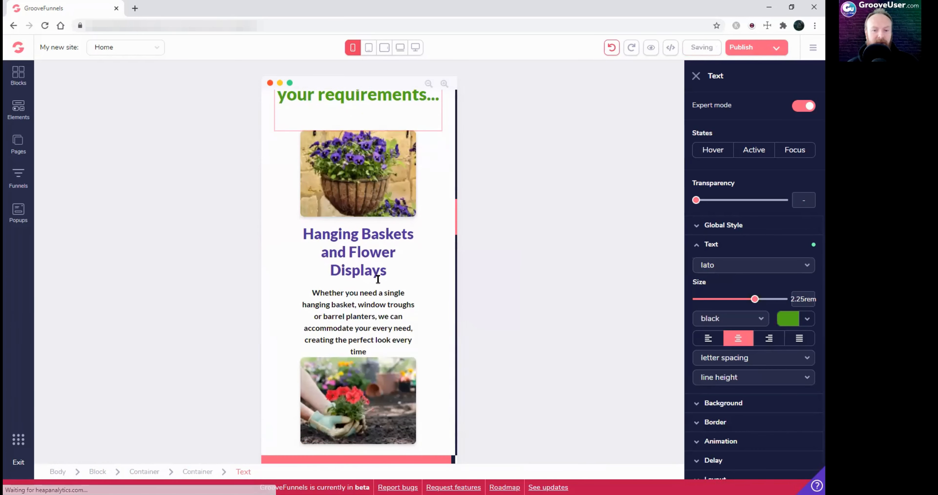
{"action": "scroll", "coordinate": [390, 203], "scroll_direction": "down", "scroll_amount": 3}
{"action": "scroll", "coordinate": [381, 202], "scroll_direction": "up", "scroll_amount": 2}
{"action": "scroll", "coordinate": [381, 202], "scroll_direction": "up", "scroll_amount": 2}
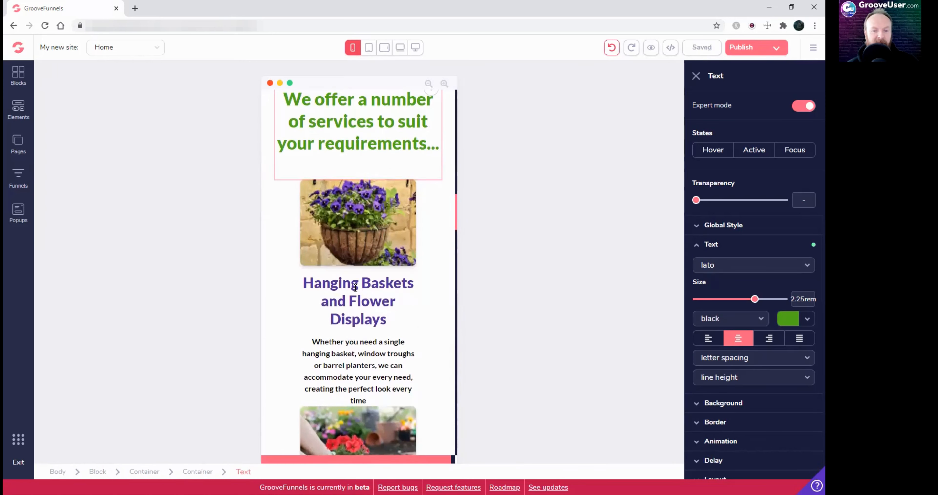
Set the bottom margin of the Hanging Baskets and Flower Displays container to 2rem in the phone layout
{"action": "scroll", "coordinate": [370, 335], "scroll_direction": "down", "scroll_amount": 1}
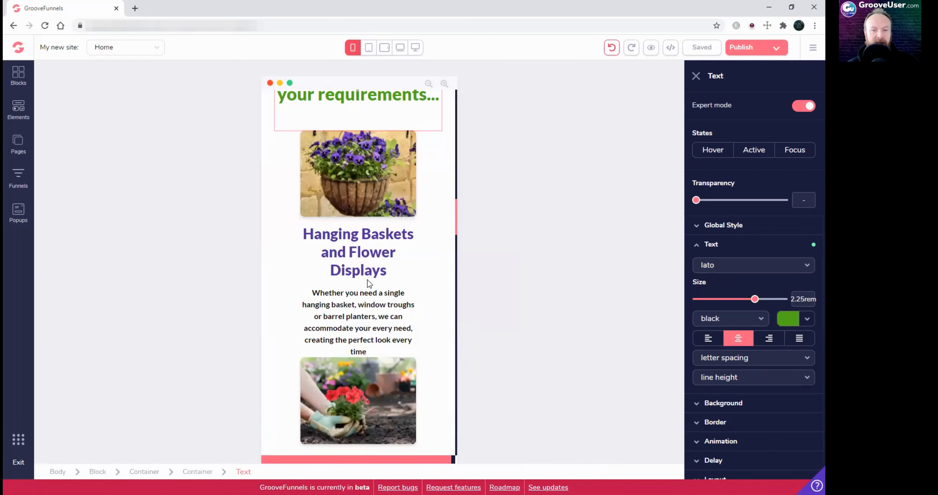
{"action": "scroll", "coordinate": [369, 284], "scroll_direction": "down", "scroll_amount": 2}
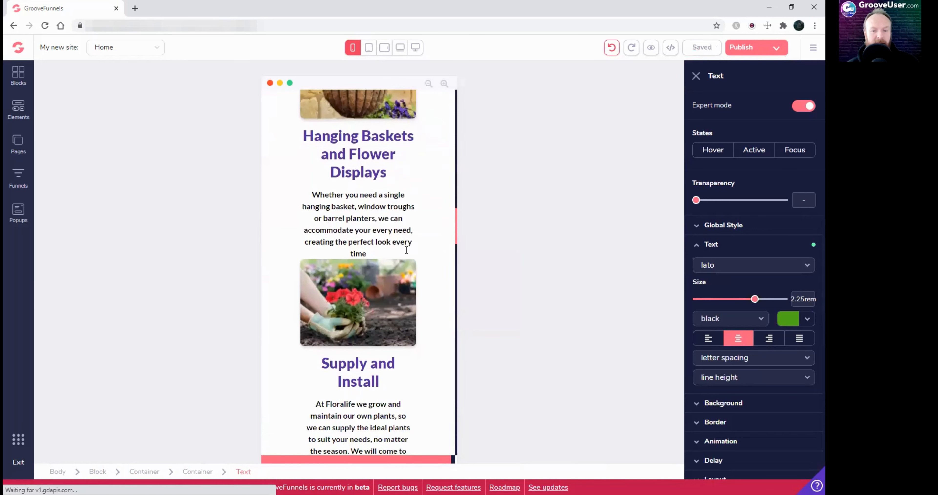
{"action": "left_click", "coordinate": [419, 249]}
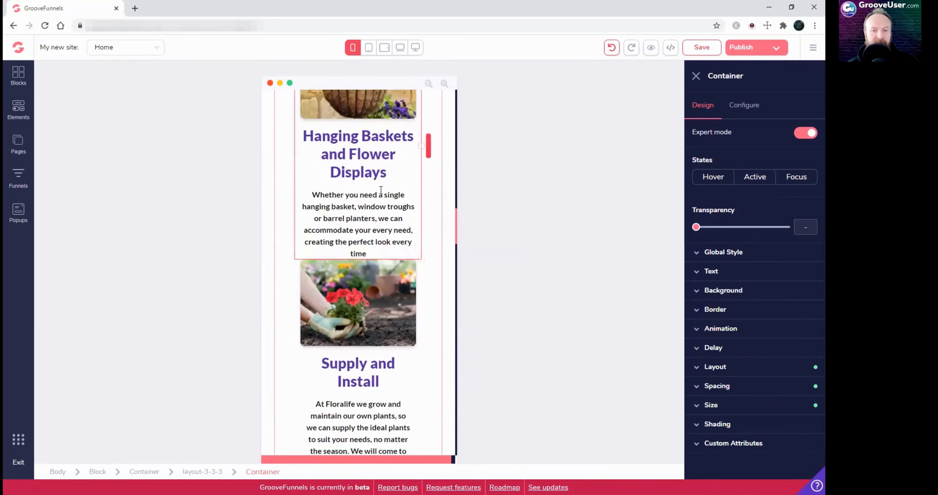
{"action": "left_click", "coordinate": [739, 388]}
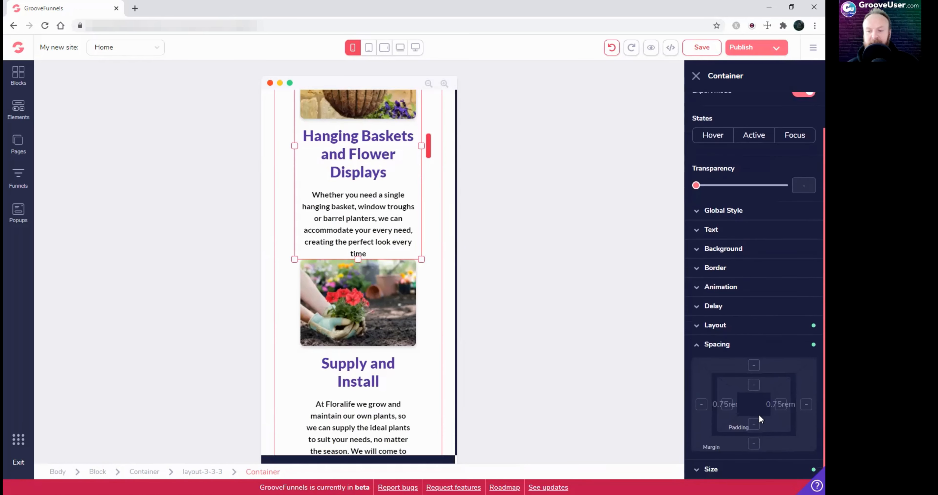
{"action": "left_click", "coordinate": [754, 424]}
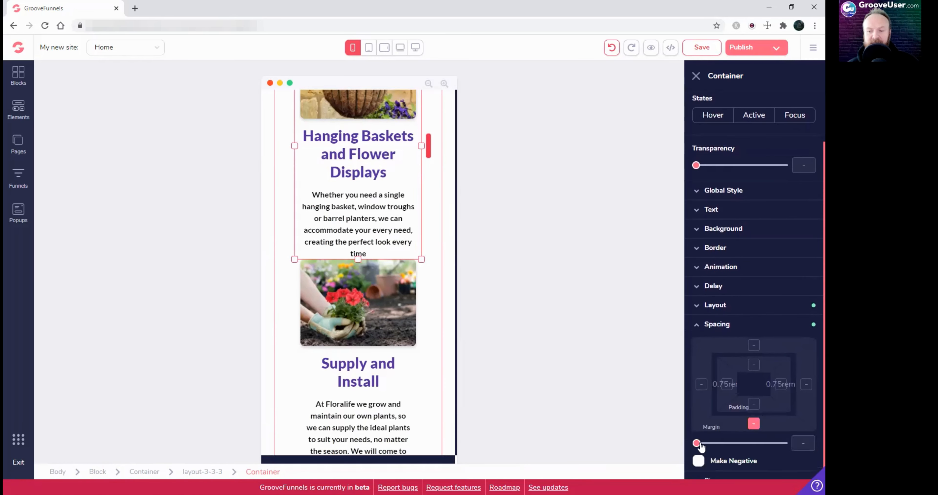
{"action": "left_click_drag", "start_coordinate": [697, 443], "coordinate": [733, 443]}
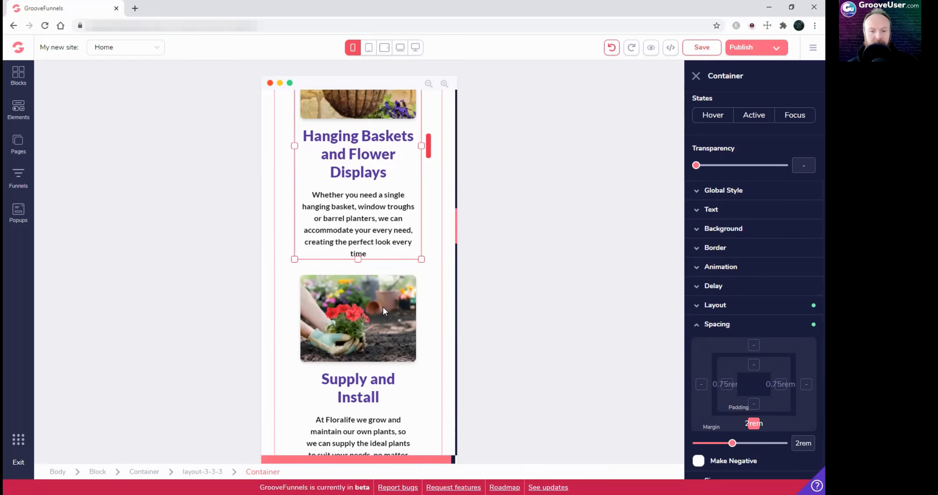
Set the bottom margin of the Supply and Install container to 2rem in the phone layout
{"action": "scroll", "coordinate": [385, 309], "scroll_direction": "down", "scroll_amount": 5}
{"action": "left_click", "coordinate": [420, 321]}
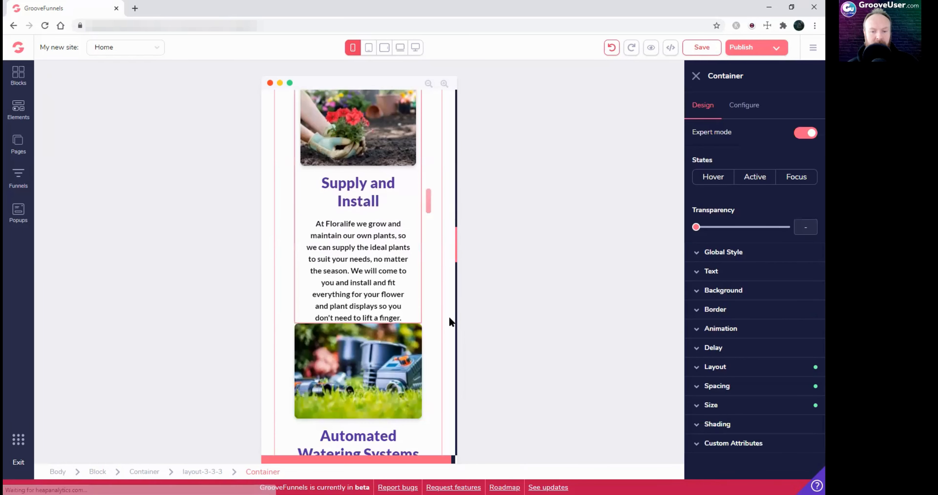
{"action": "left_click", "coordinate": [717, 386]}
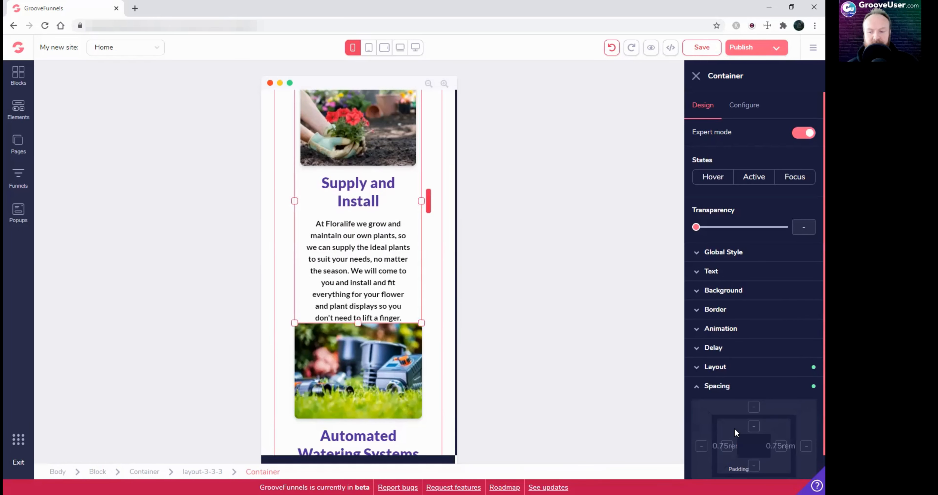
{"action": "scroll", "coordinate": [752, 437], "scroll_direction": "down", "scroll_amount": 2}
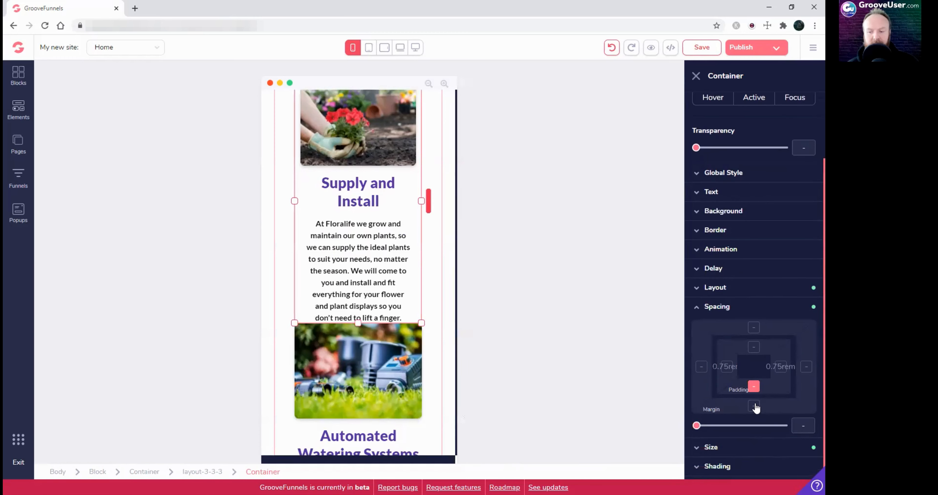
{"action": "left_click", "coordinate": [755, 407]}
{"action": "left_click_drag", "start_coordinate": [696, 426], "coordinate": [732, 436]}
{"action": "scroll", "coordinate": [424, 382], "scroll_direction": "down", "scroll_amount": 2}
{"action": "scroll", "coordinate": [422, 380], "scroll_direction": "down", "scroll_amount": 5}
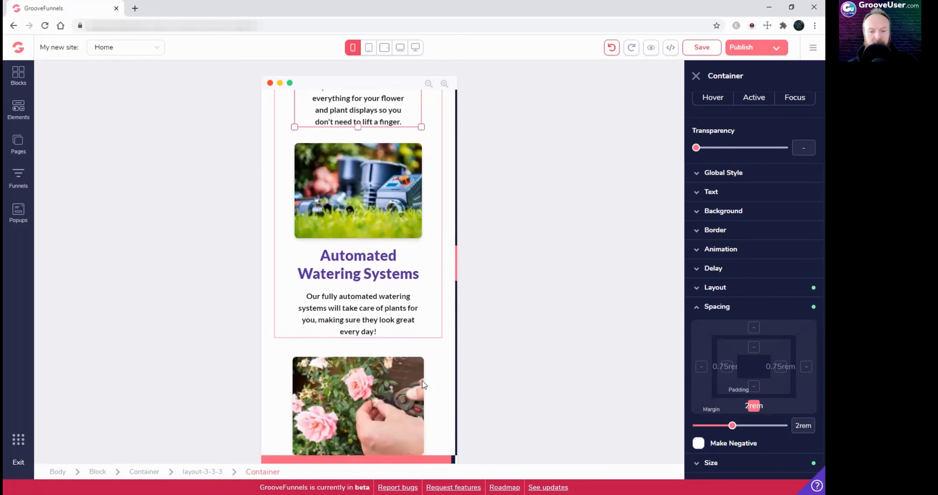
{"action": "left_click", "coordinate": [409, 287]}
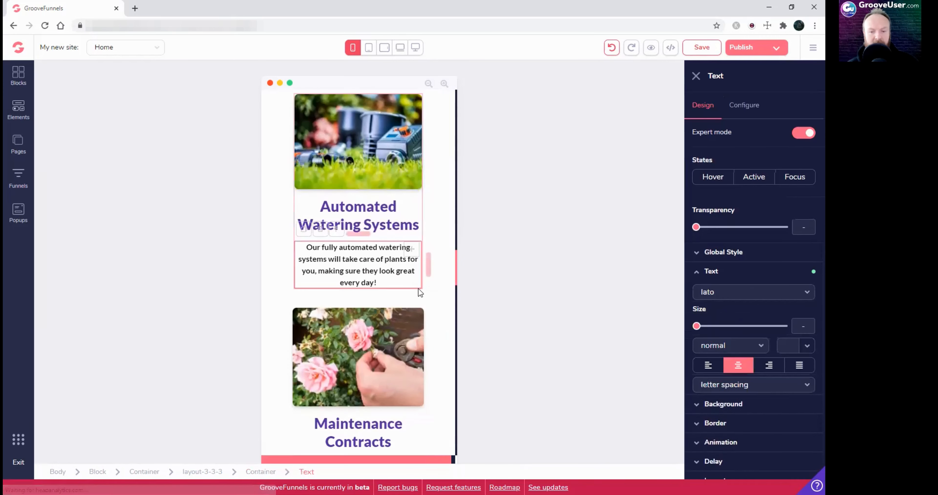
{"action": "left_click", "coordinate": [422, 233]}
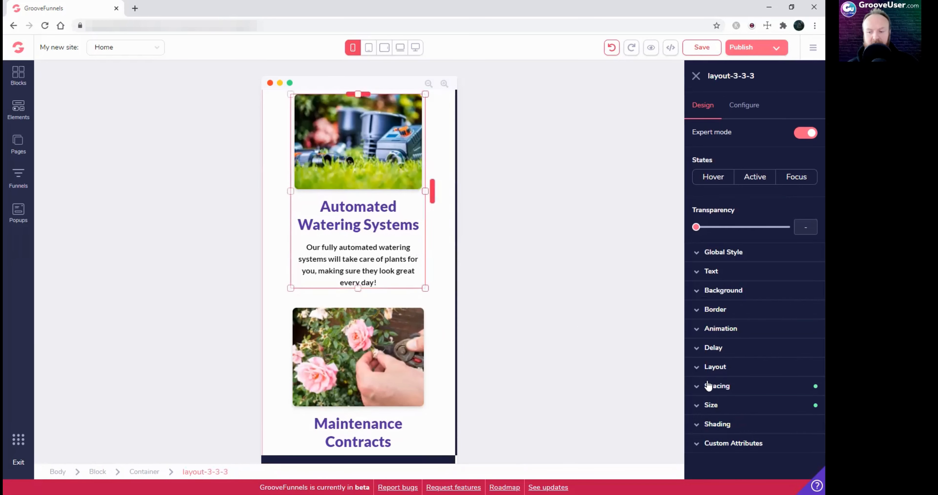
{"action": "left_click", "coordinate": [724, 386]}
{"action": "scroll", "coordinate": [723, 398], "scroll_direction": "down", "scroll_amount": 1}
{"action": "left_click", "coordinate": [423, 305]}
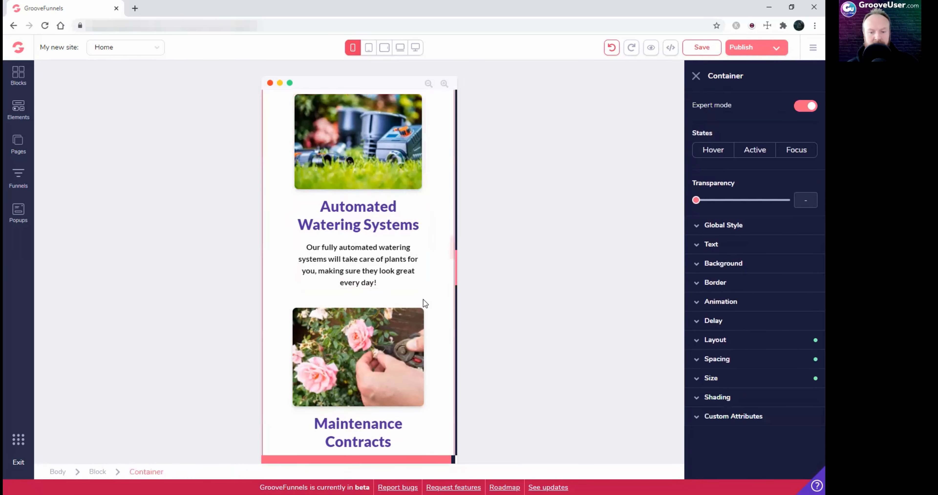
{"action": "left_click", "coordinate": [428, 319]}
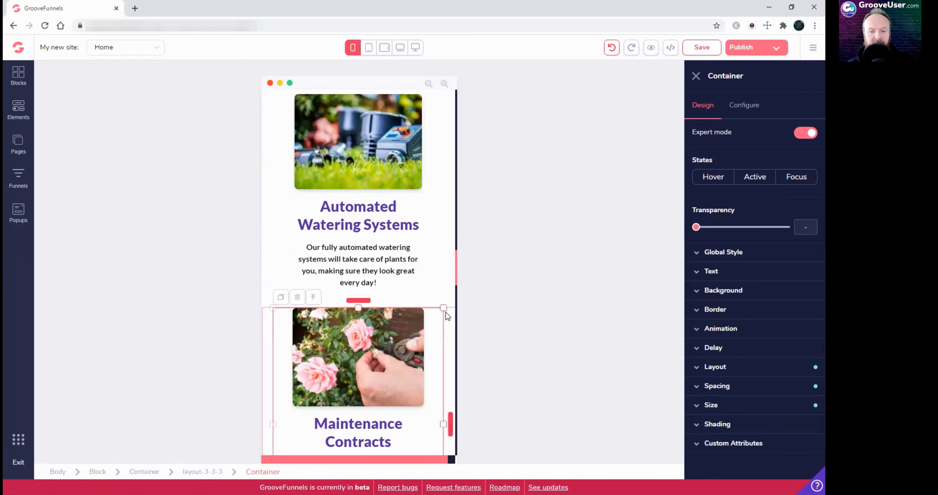
{"action": "left_click", "coordinate": [729, 387]}
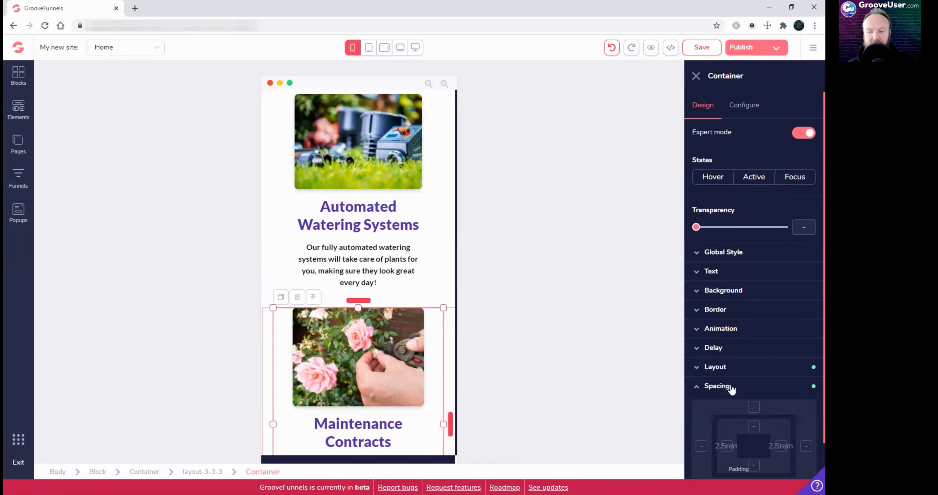
Set the top margin of the second services row, which starts with Maintenance Contracts, to 2rem and check the gap above it
{"action": "left_click", "coordinate": [453, 342]}
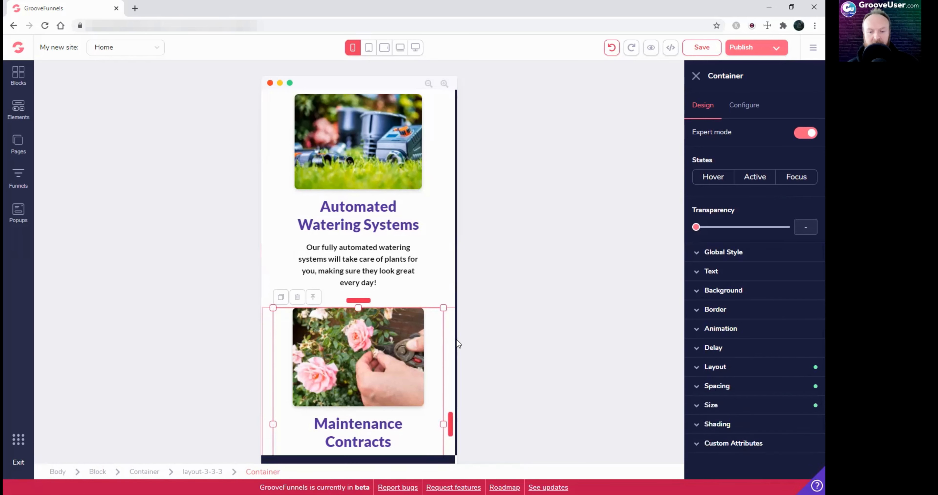
{"action": "left_click", "coordinate": [717, 386]}
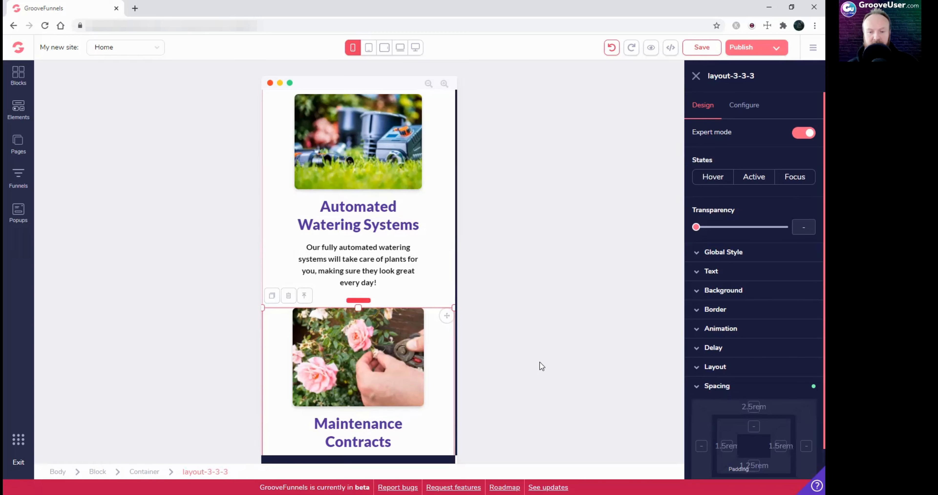
{"action": "left_click", "coordinate": [718, 387]}
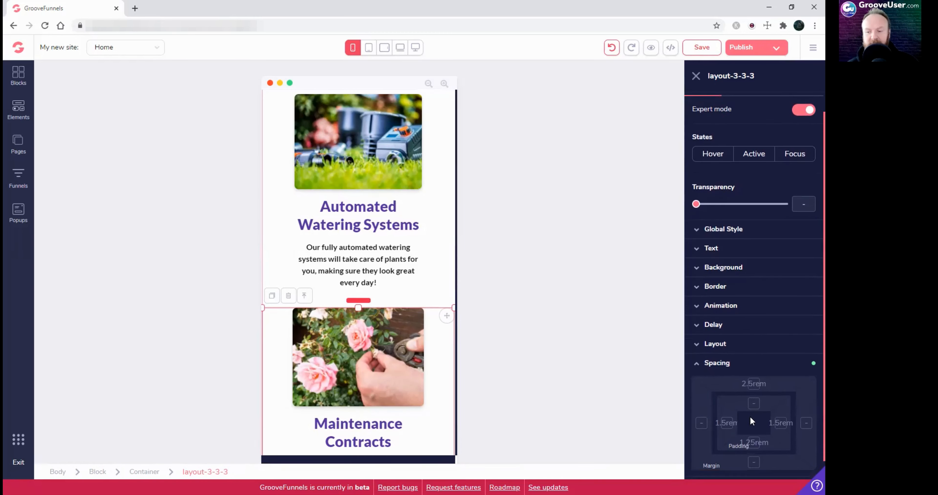
{"action": "scroll", "coordinate": [750, 417], "scroll_direction": "down", "scroll_amount": 1}
{"action": "left_click", "coordinate": [752, 358]}
{"action": "left_click_drag", "start_coordinate": [739, 454], "coordinate": [732, 454]}
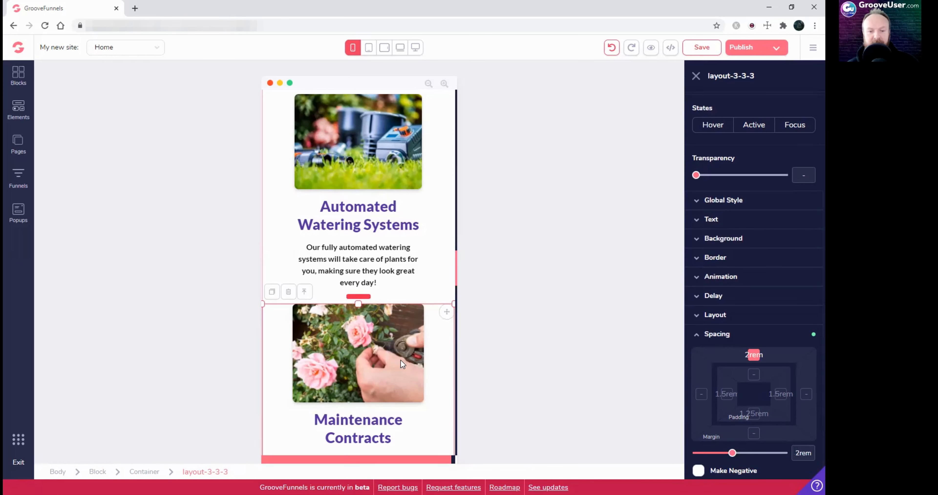
{"action": "scroll", "coordinate": [401, 360], "scroll_direction": "down", "scroll_amount": 1}
{"action": "scroll", "coordinate": [375, 280], "scroll_direction": "up", "scroll_amount": 6}
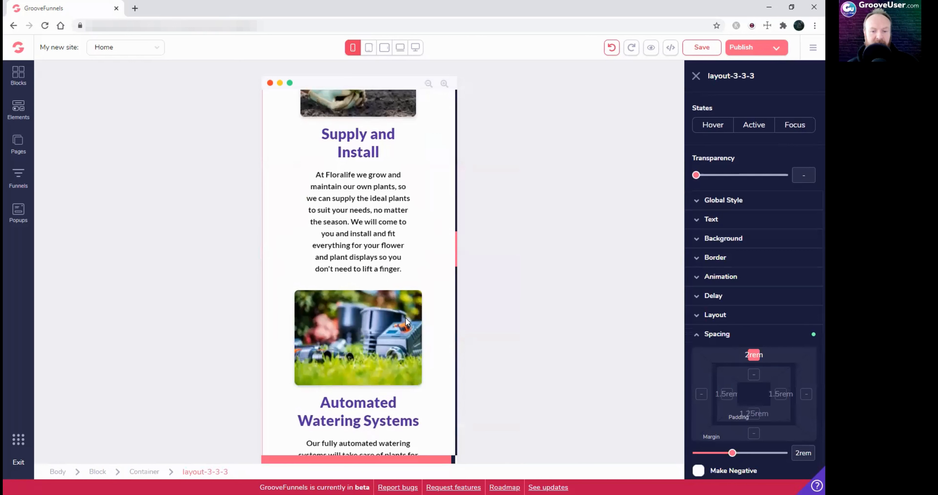
Set the bottom margin of the Maintenance Contracts container to 2rem in the phone layout
{"action": "scroll", "coordinate": [401, 318], "scroll_direction": "down", "scroll_amount": 5}
{"action": "scroll", "coordinate": [389, 351], "scroll_direction": "down", "scroll_amount": 6}
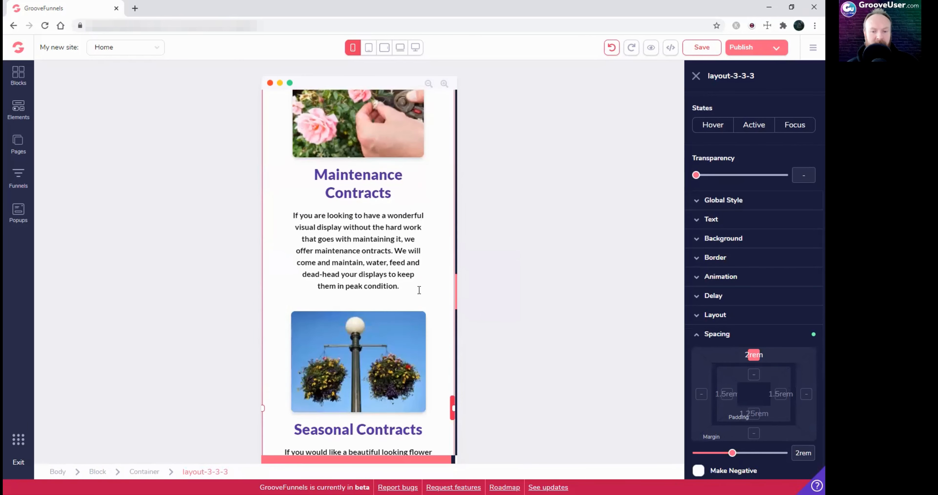
{"action": "left_click", "coordinate": [419, 290]}
{"action": "left_click", "coordinate": [433, 288]}
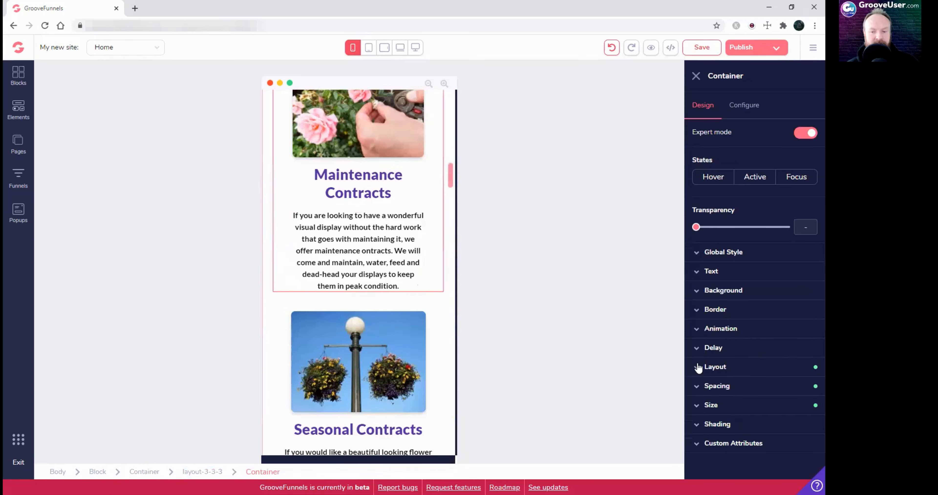
{"action": "left_click", "coordinate": [732, 386]}
{"action": "scroll", "coordinate": [741, 399], "scroll_direction": "down", "scroll_amount": 2}
{"action": "left_click", "coordinate": [752, 422]}
{"action": "left_click_drag", "start_coordinate": [736, 445], "coordinate": [728, 444]}
Set the bottom margin of the Seasonal Contracts container to 2rem in the phone layout
{"action": "scroll", "coordinate": [437, 348], "scroll_direction": "down", "scroll_amount": 2}
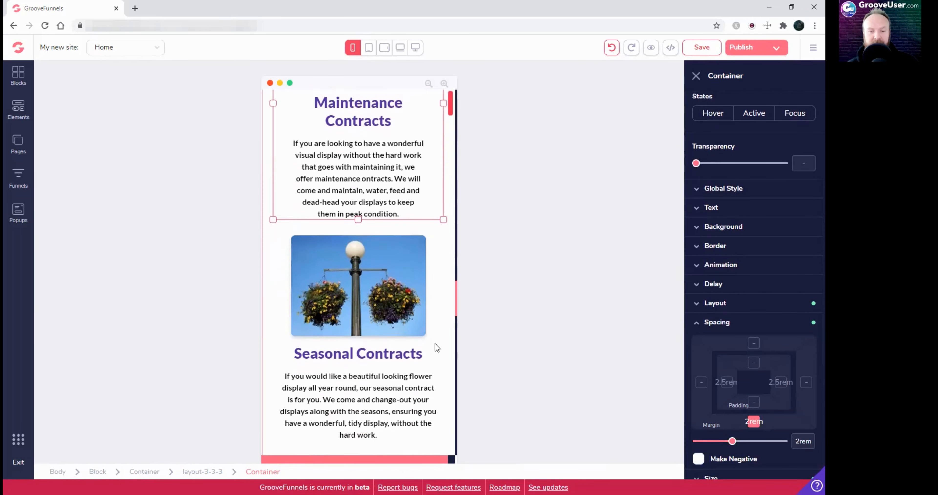
{"action": "scroll", "coordinate": [437, 347], "scroll_direction": "down", "scroll_amount": 3}
{"action": "left_click", "coordinate": [438, 315]}
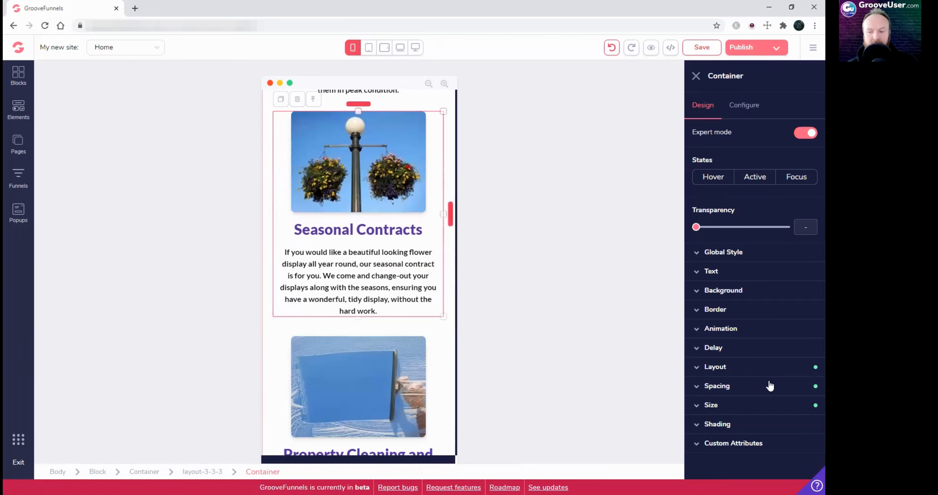
{"action": "left_click", "coordinate": [733, 389]}
{"action": "scroll", "coordinate": [754, 419], "scroll_direction": "down", "scroll_amount": 2}
{"action": "left_click", "coordinate": [754, 434]}
{"action": "scroll", "coordinate": [743, 422], "scroll_direction": "down", "scroll_amount": 2}
{"action": "left_click_drag", "start_coordinate": [740, 410], "coordinate": [732, 410]}
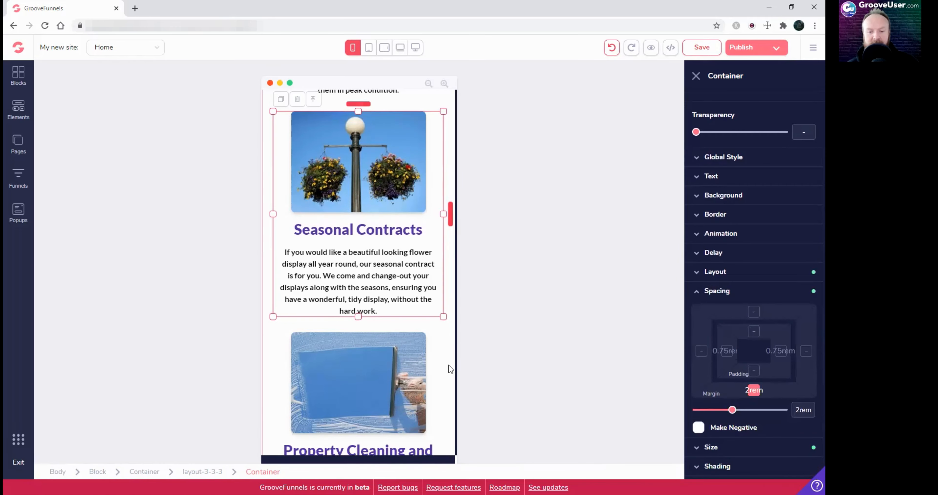
Review the gaps between all stacked services in the phone layout and the size settings of the Hanging Baskets container
{"action": "scroll", "coordinate": [449, 365], "scroll_direction": "down", "scroll_amount": 5}
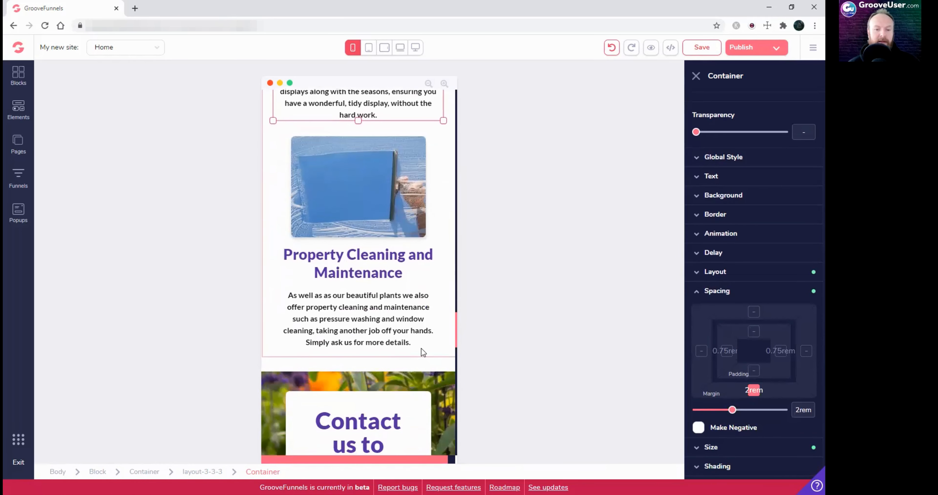
{"action": "scroll", "coordinate": [417, 348], "scroll_direction": "up", "scroll_amount": 10}
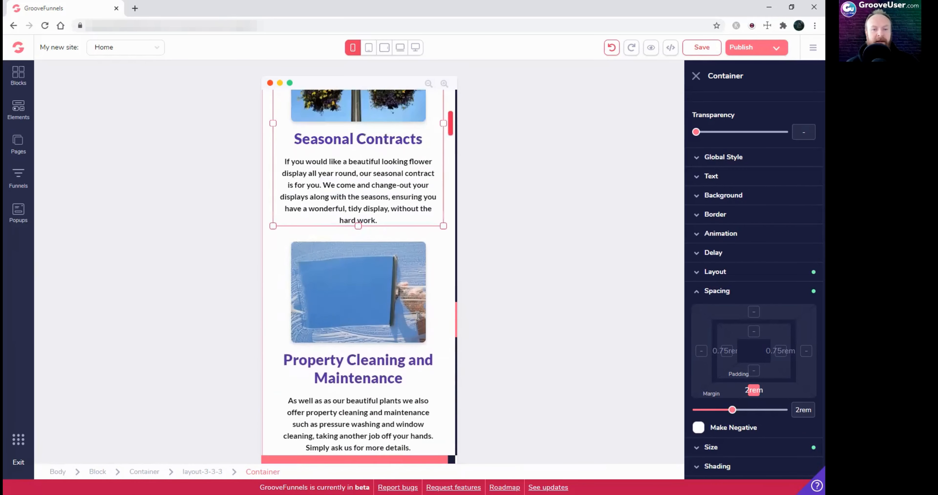
{"action": "scroll", "coordinate": [382, 302], "scroll_direction": "up", "scroll_amount": 15}
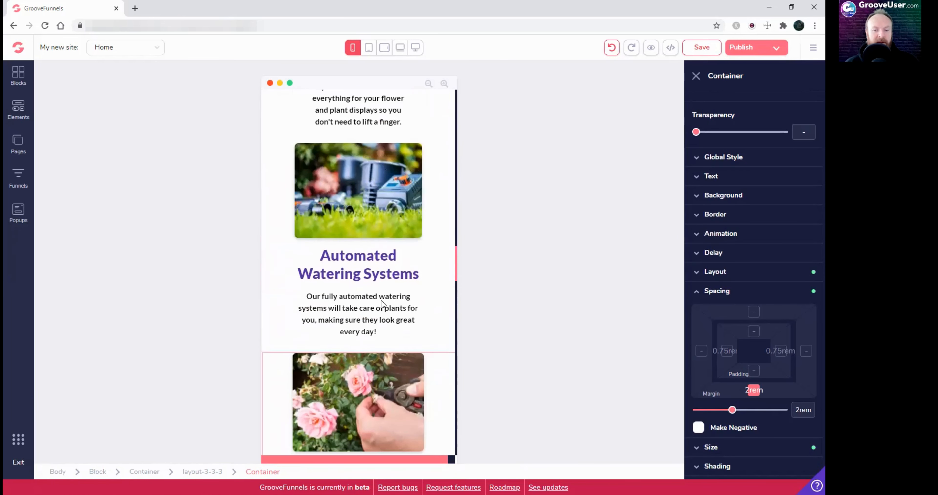
{"action": "scroll", "coordinate": [384, 300], "scroll_direction": "up", "scroll_amount": 4}
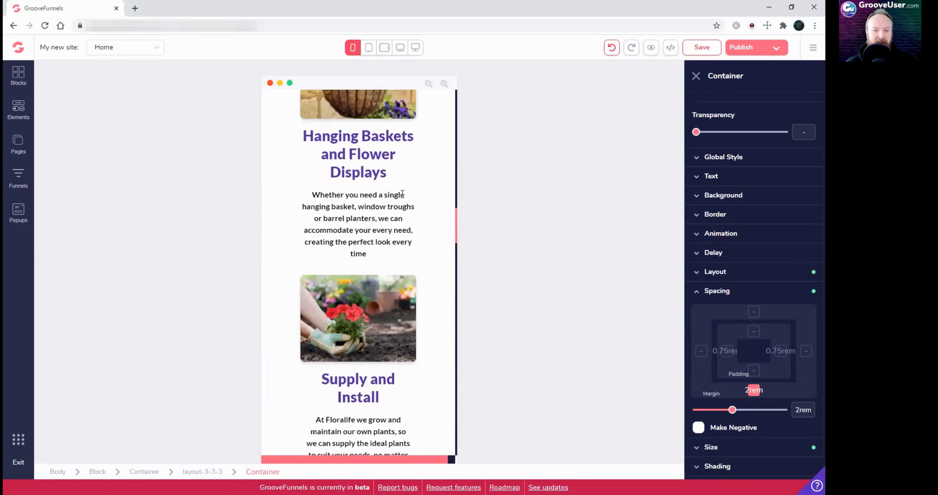
{"action": "left_click", "coordinate": [396, 211]}
{"action": "scroll", "coordinate": [422, 211], "scroll_direction": "up", "scroll_amount": 4}
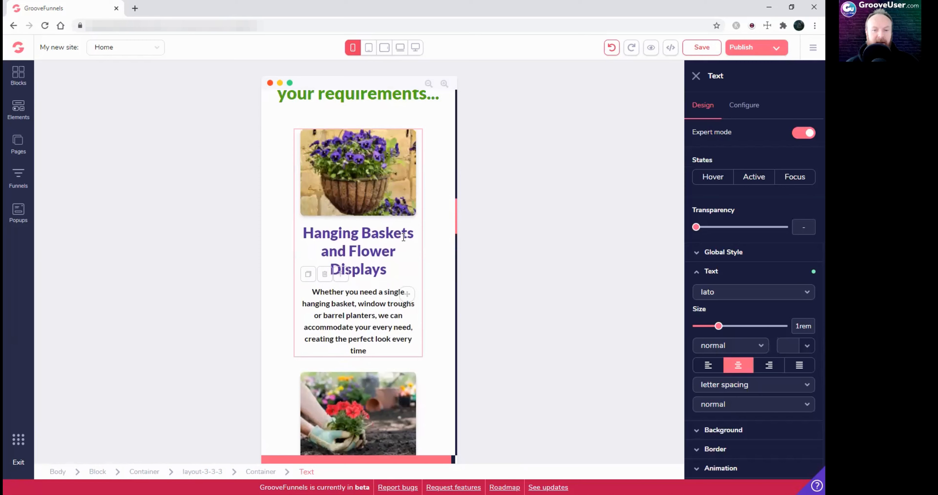
{"action": "left_click", "coordinate": [430, 198]}
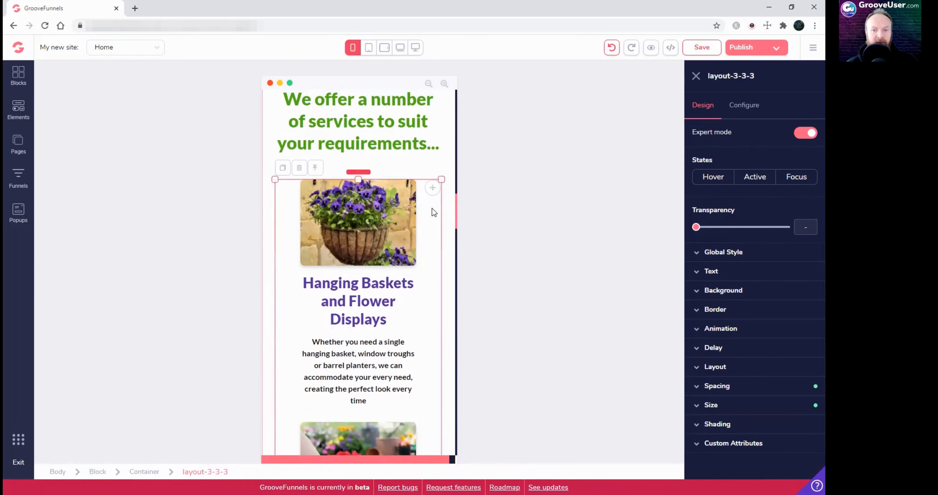
{"action": "left_click", "coordinate": [421, 213]}
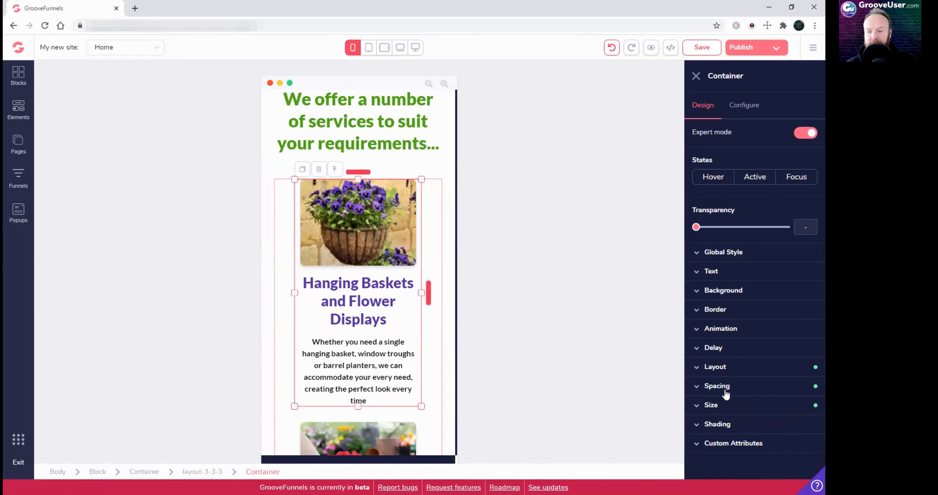
{"action": "left_click", "coordinate": [727, 413]}
{"action": "scroll", "coordinate": [729, 400], "scroll_direction": "down", "scroll_amount": 3}
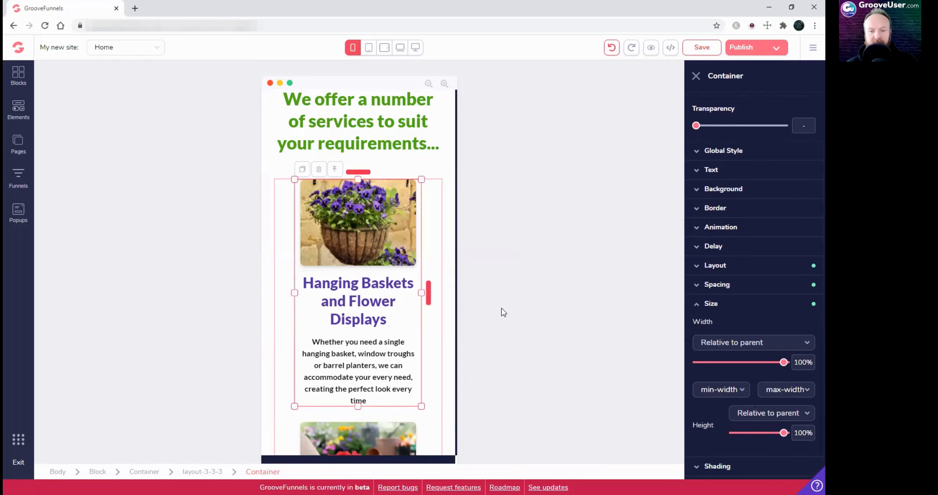
Set the left and right padding of the first services row, which starts with Hanging Baskets, to 0.5rem in the phone layout
{"action": "left_click", "coordinate": [435, 211]}
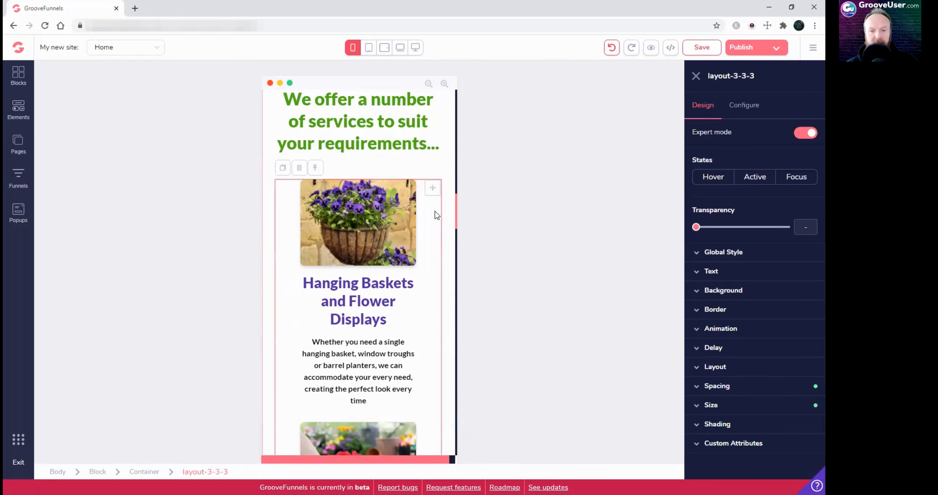
{"action": "left_click", "coordinate": [744, 386]}
{"action": "scroll", "coordinate": [744, 385], "scroll_direction": "down", "scroll_amount": 2}
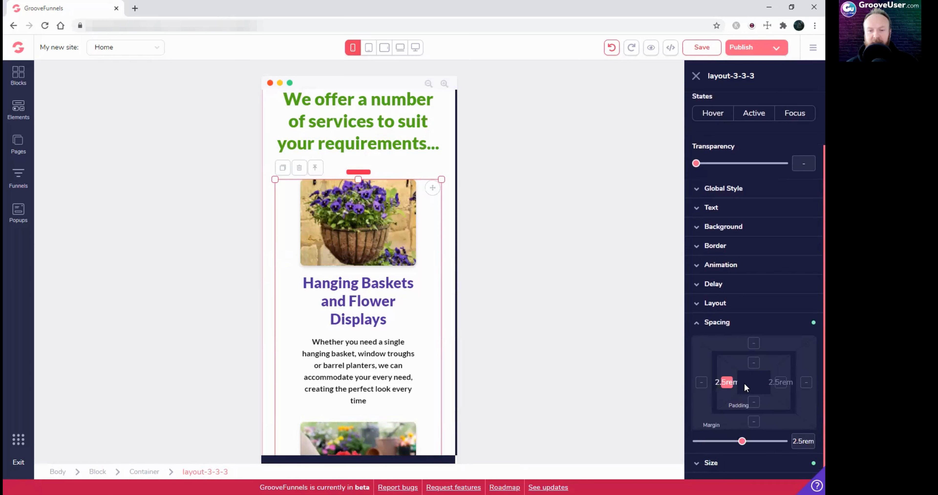
{"action": "left_click_drag", "start_coordinate": [742, 442], "coordinate": [711, 447]}
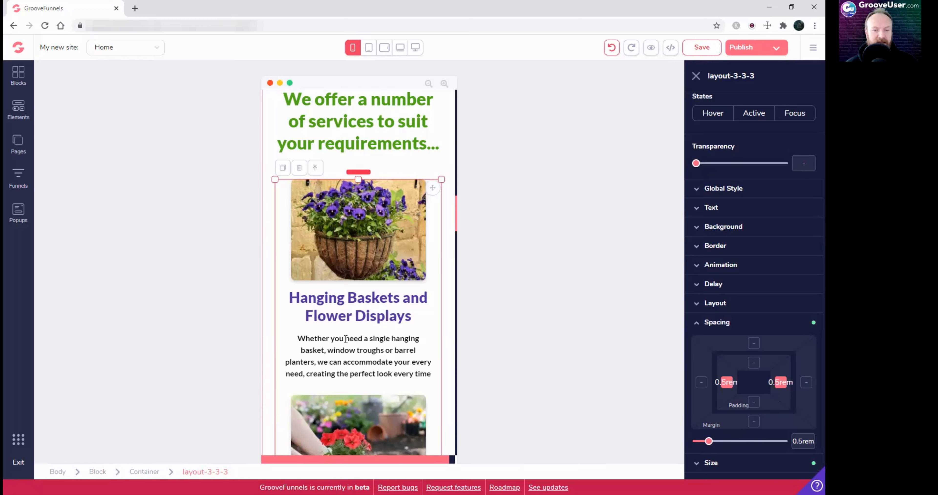
Set the left and right padding of the second services row, which starts with Maintenance Contracts, to 0.5rem
{"action": "scroll", "coordinate": [348, 343], "scroll_direction": "down", "scroll_amount": 4}
{"action": "scroll", "coordinate": [351, 339], "scroll_direction": "down", "scroll_amount": 9}
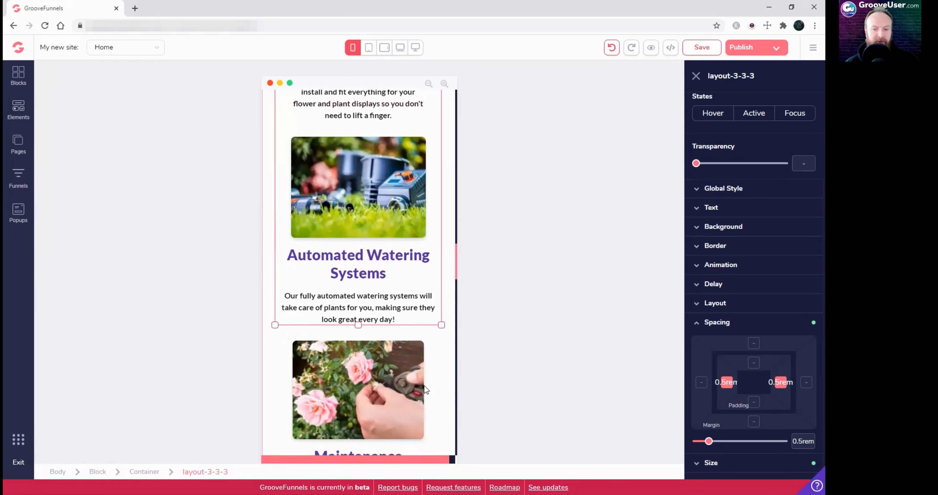
{"action": "scroll", "coordinate": [441, 345], "scroll_direction": "down", "scroll_amount": 1}
{"action": "left_click", "coordinate": [442, 334]}
{"action": "left_click", "coordinate": [203, 472]}
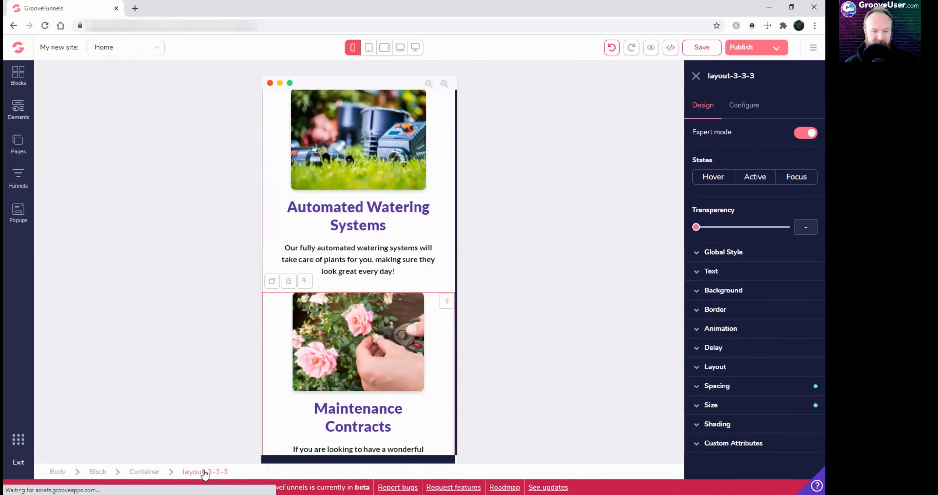
{"action": "left_click", "coordinate": [751, 395]}
{"action": "scroll", "coordinate": [741, 394], "scroll_direction": "down", "scroll_amount": 2}
{"action": "left_click", "coordinate": [778, 388]}
{"action": "left_click_drag", "start_coordinate": [724, 442], "coordinate": [708, 445]}
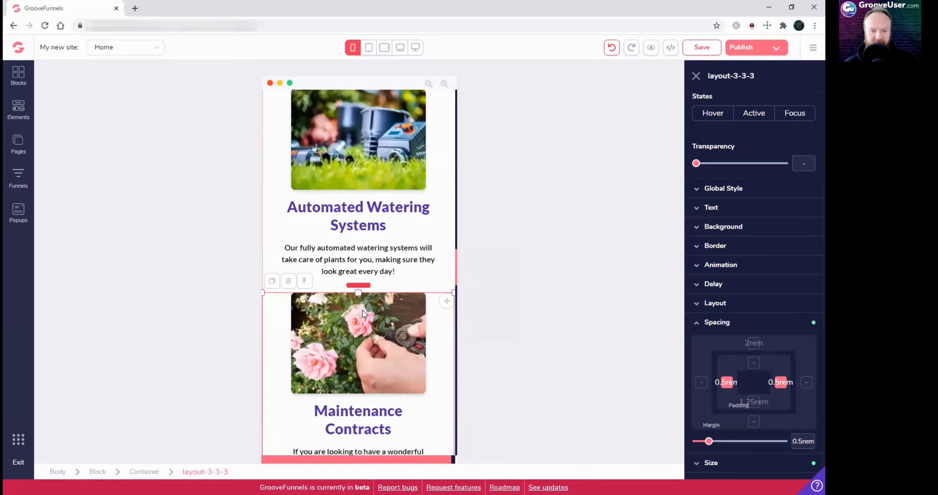
Set the left and right padding of the Property Cleaning and Maintenance description text to 0.5rem
{"action": "scroll", "coordinate": [376, 343], "scroll_direction": "down", "scroll_amount": 5}
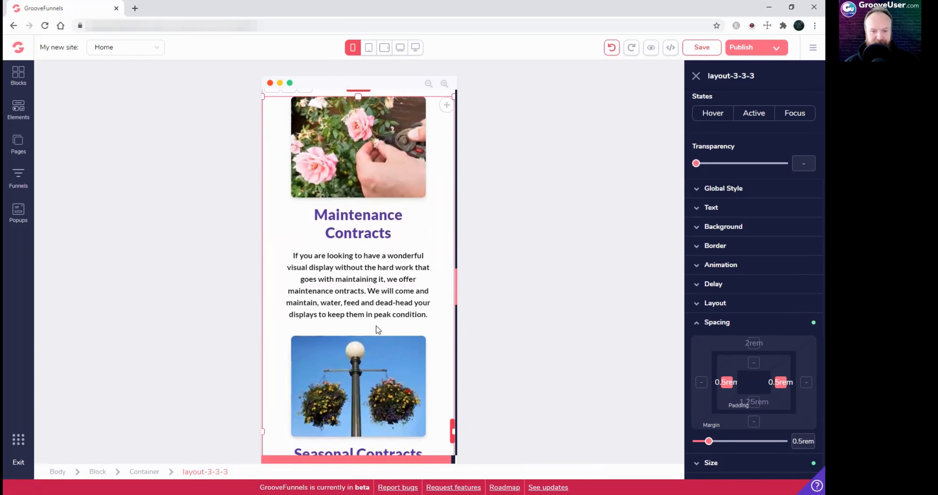
{"action": "scroll", "coordinate": [388, 295], "scroll_direction": "down", "scroll_amount": 12}
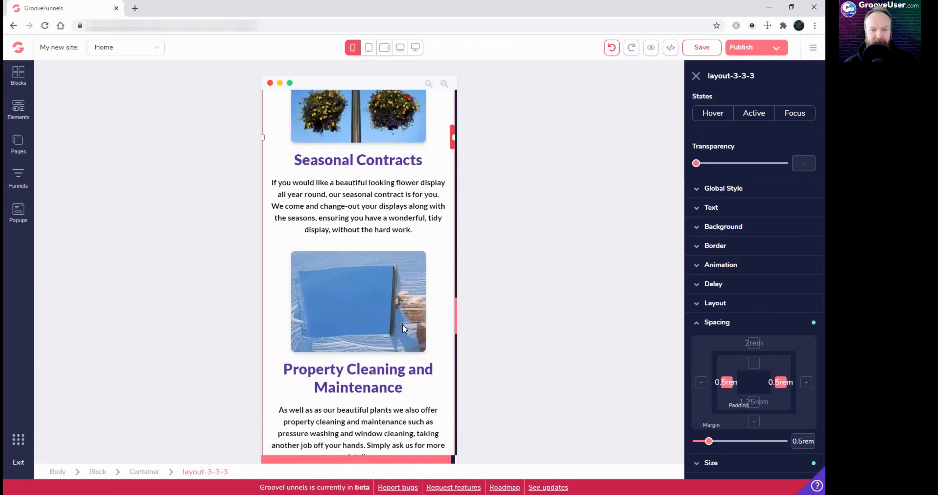
{"action": "left_click", "coordinate": [416, 297]}
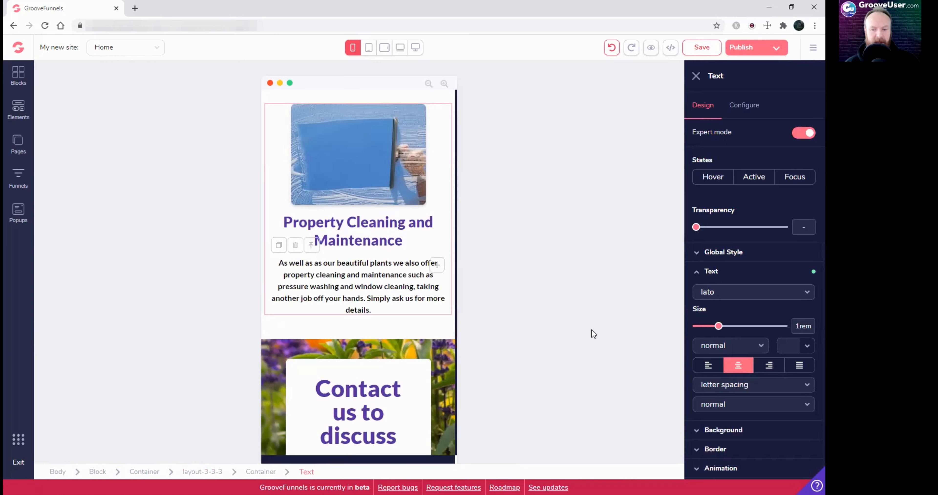
{"action": "scroll", "coordinate": [739, 416], "scroll_direction": "down", "scroll_amount": 3}
{"action": "left_click", "coordinate": [740, 430]}
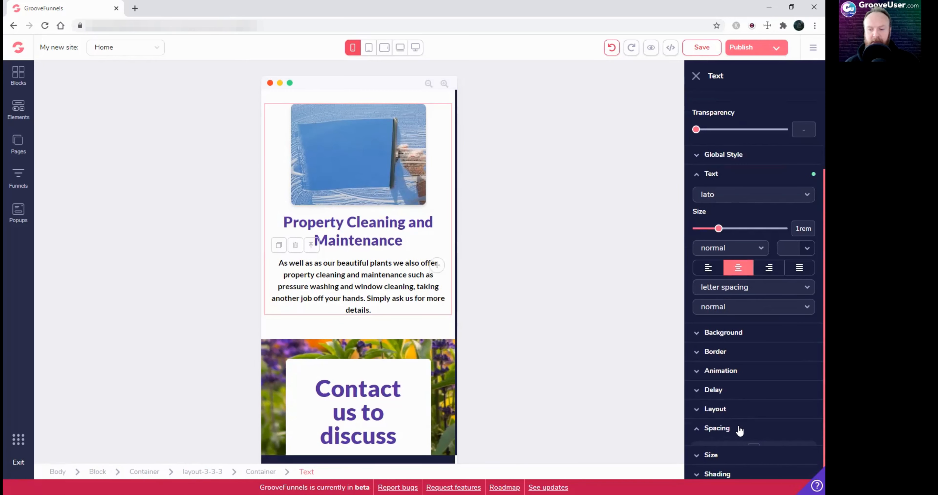
{"action": "scroll", "coordinate": [747, 427], "scroll_direction": "down", "scroll_amount": 3}
{"action": "left_click", "coordinate": [777, 390]}
{"action": "left_click_drag", "start_coordinate": [696, 446], "coordinate": [708, 445]}
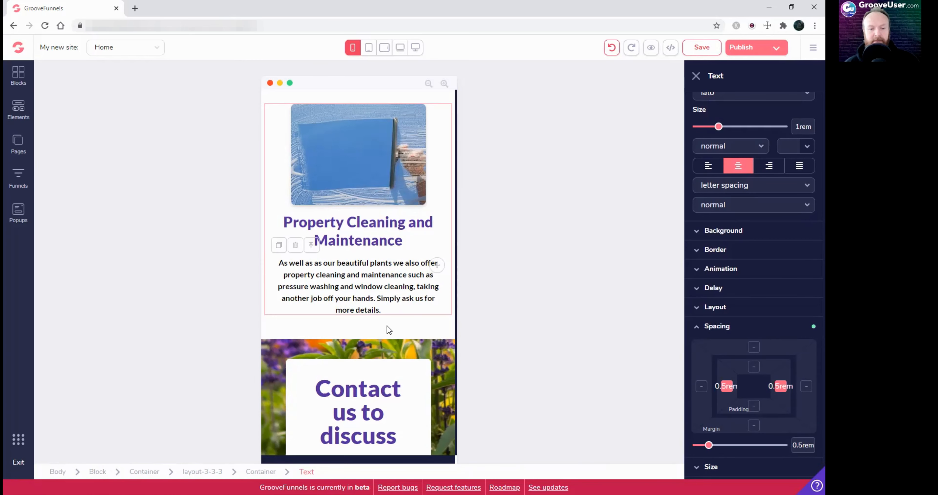
Set the left and right padding of the white contact form container to 0
{"action": "scroll", "coordinate": [385, 329], "scroll_direction": "down", "scroll_amount": 5}
{"action": "left_click", "coordinate": [370, 223]}
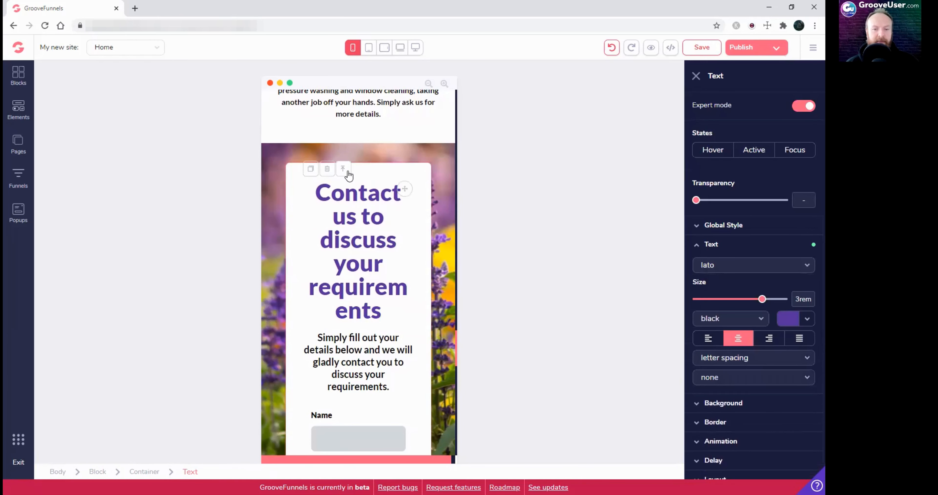
{"action": "left_click", "coordinate": [364, 165]}
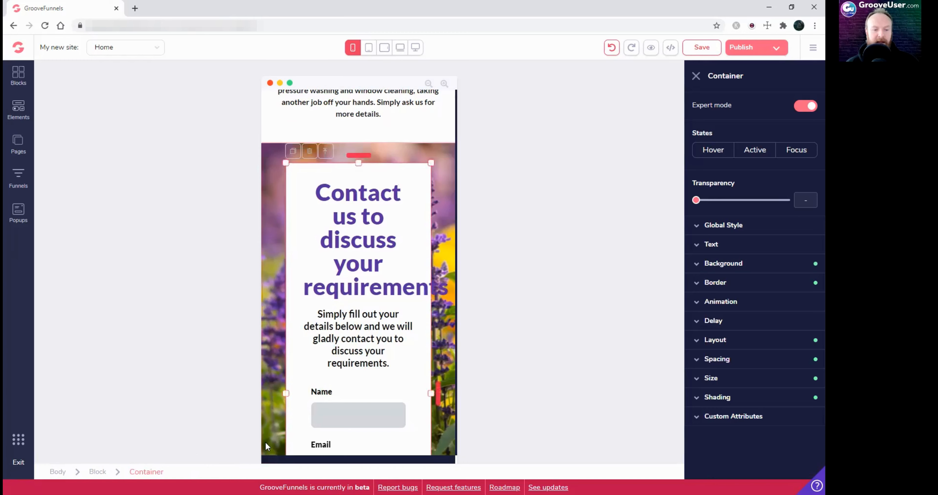
{"action": "left_click", "coordinate": [735, 360]}
{"action": "scroll", "coordinate": [738, 372], "scroll_direction": "down", "scroll_amount": 1}
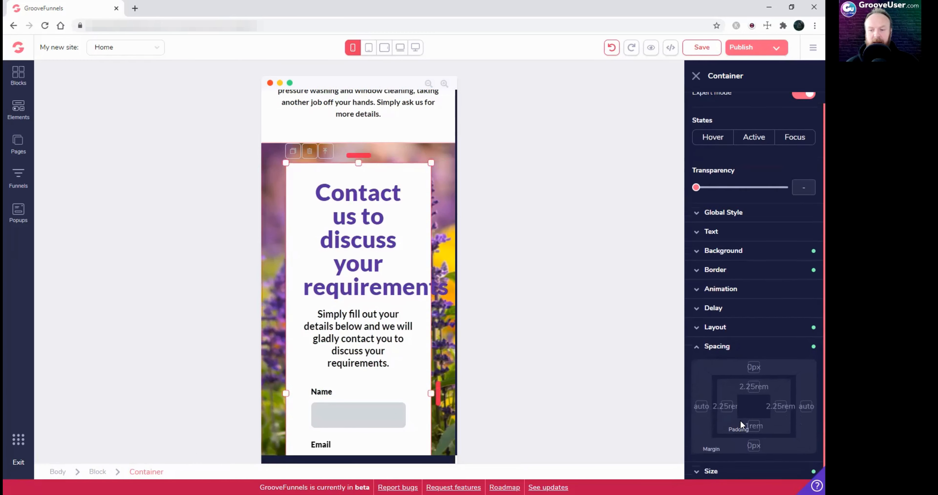
{"action": "left_click", "coordinate": [732, 386]}
{"action": "left_click", "coordinate": [779, 384], "text": "shift"}
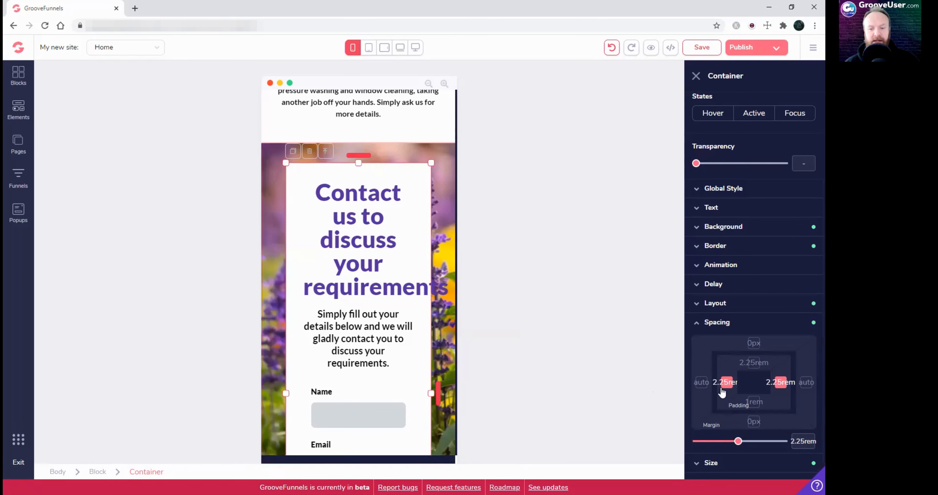
{"action": "left_click_drag", "start_coordinate": [739, 442], "coordinate": [700, 445]}
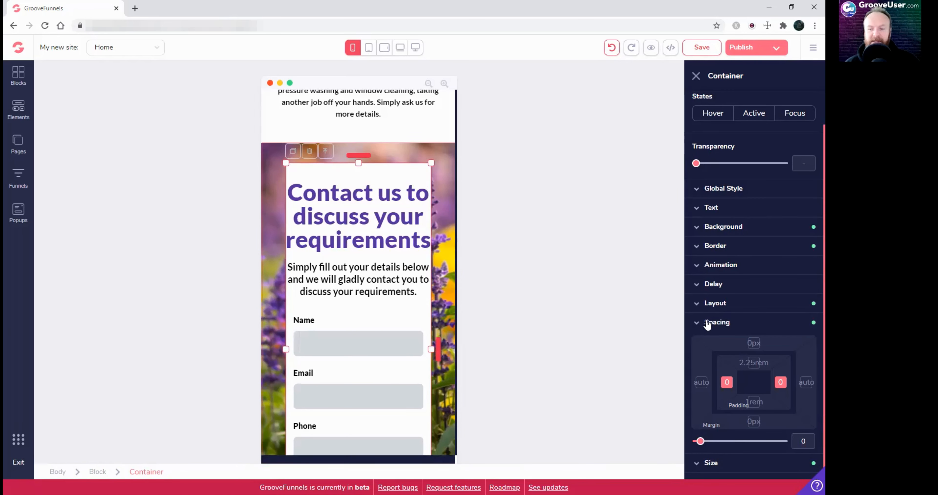
Widen the contact form container to 85.71% relative to its parent
{"action": "left_click", "coordinate": [715, 322]}
{"action": "left_click", "coordinate": [741, 379]}
{"action": "scroll", "coordinate": [748, 387], "scroll_direction": "down", "scroll_amount": 2}
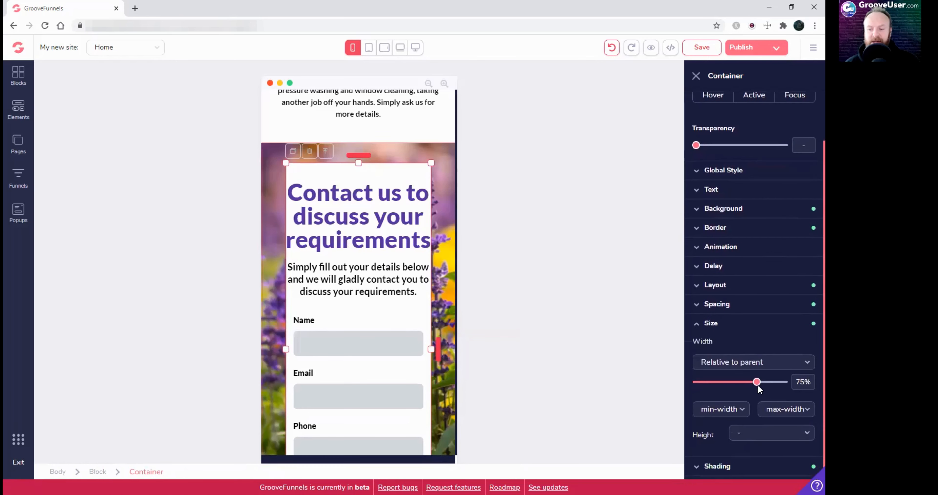
{"action": "left_click_drag", "start_coordinate": [759, 387], "coordinate": [780, 388]}
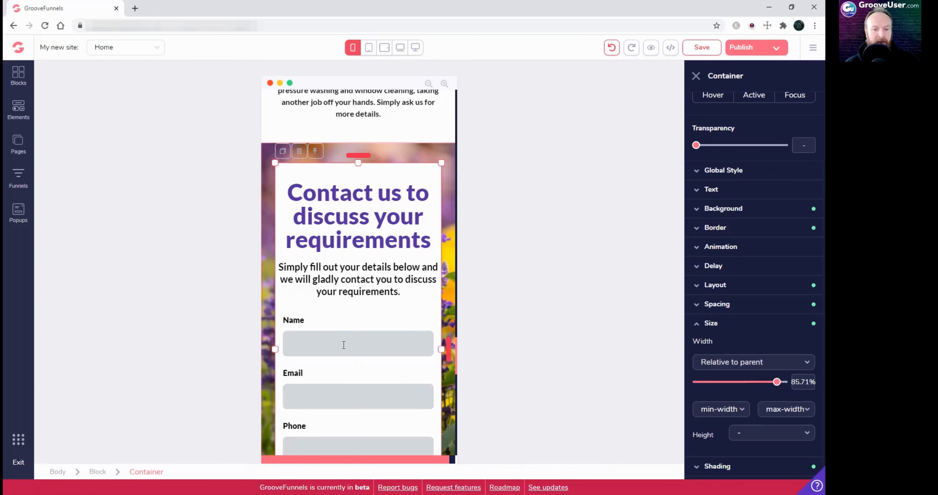
Set the "Contact us to discuss your requirements" heading to 1.875rem and the paragraph below it to 1rem
{"action": "left_click", "coordinate": [354, 220]}
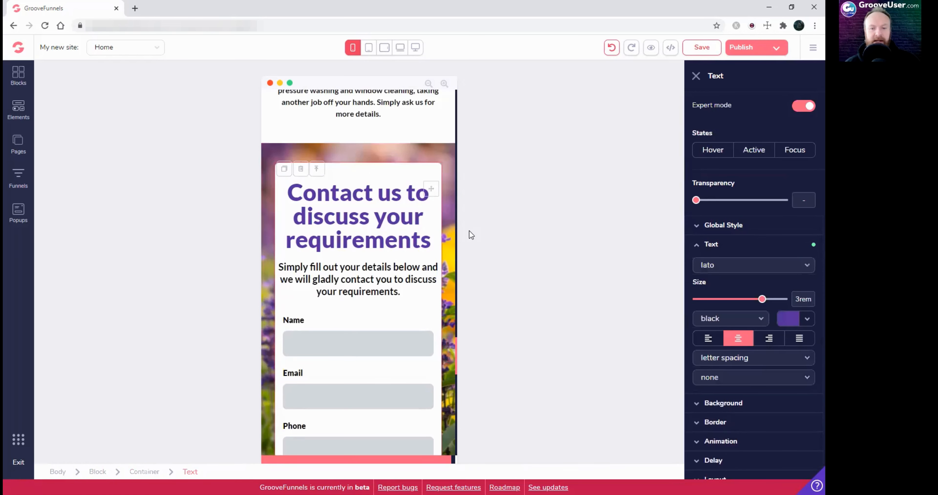
{"action": "left_click_drag", "start_coordinate": [757, 304], "coordinate": [748, 304]}
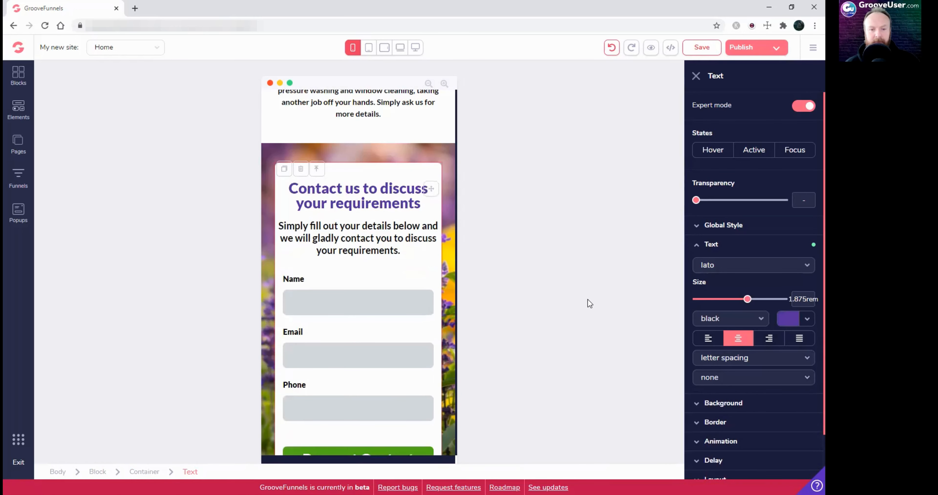
{"action": "left_click", "coordinate": [393, 239]}
{"action": "left_click_drag", "start_coordinate": [732, 304], "coordinate": [719, 304]}
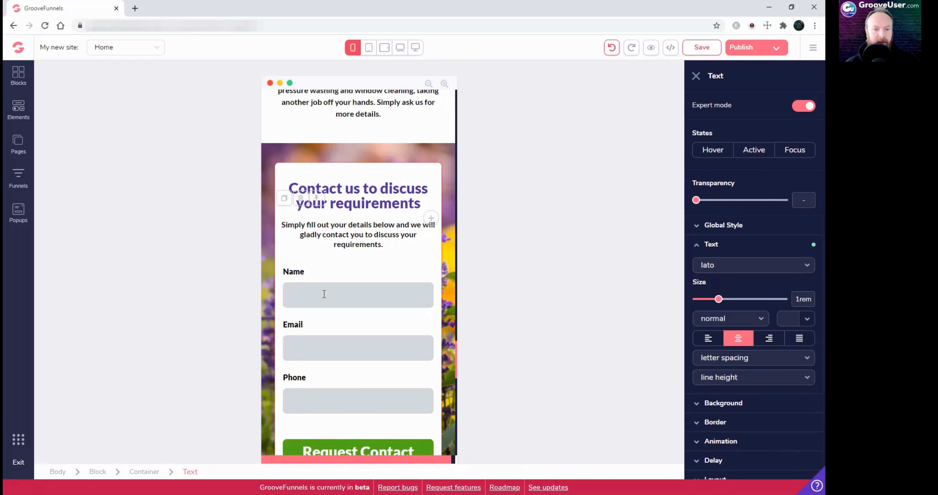
Reduce the text size of the Name, Email and Phone labels in the contact form to 0.75rem
{"action": "scroll", "coordinate": [324, 295], "scroll_direction": "down", "scroll_amount": 4}
{"action": "scroll", "coordinate": [325, 298], "scroll_direction": "up", "scroll_amount": 3}
{"action": "left_click", "coordinate": [296, 225]}
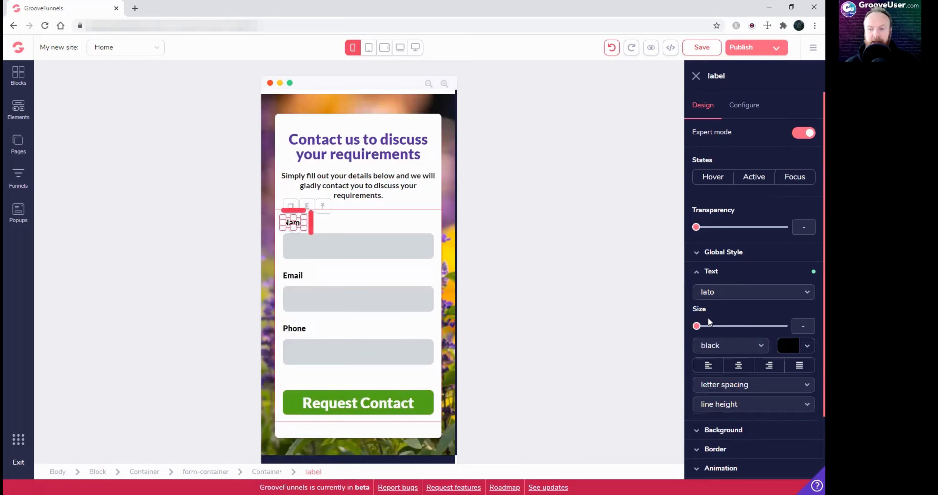
{"action": "left_click_drag", "start_coordinate": [702, 328], "coordinate": [710, 330]}
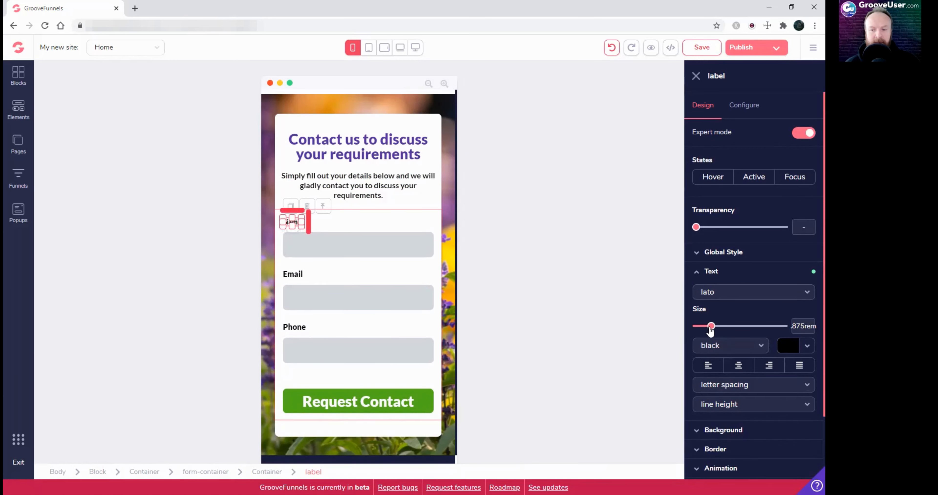
{"action": "left_click", "coordinate": [293, 273]}
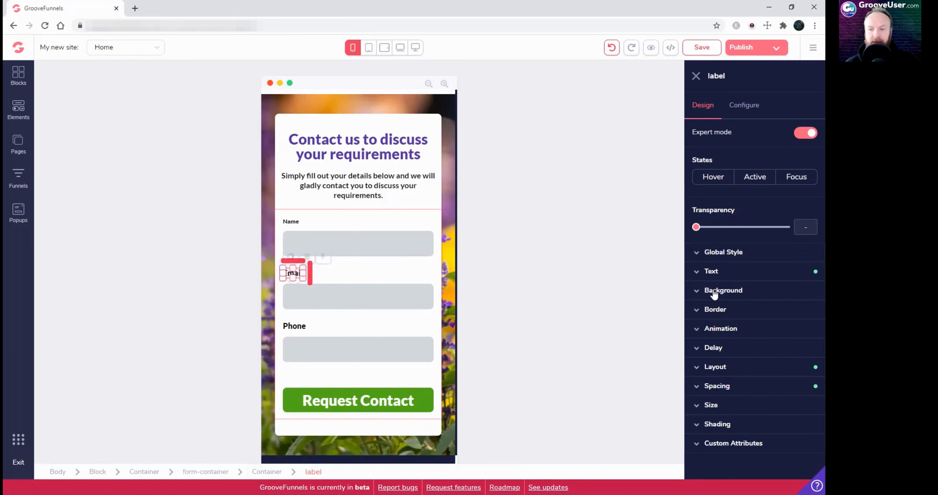
{"action": "left_click", "coordinate": [721, 276]}
{"action": "left_click", "coordinate": [703, 327]}
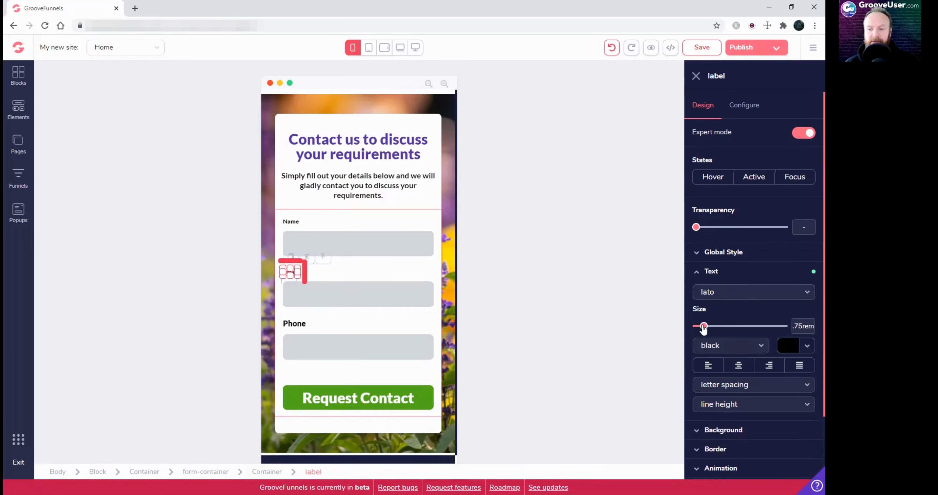
{"action": "left_click", "coordinate": [296, 323]}
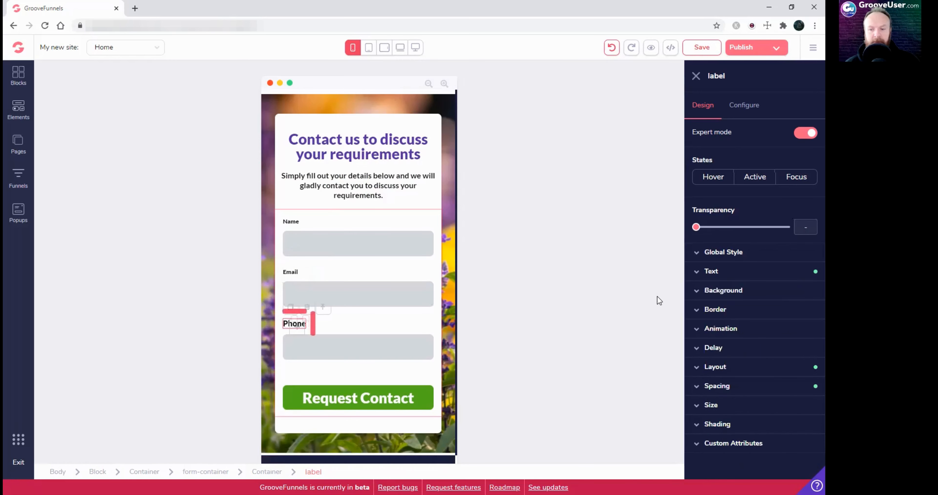
{"action": "left_click", "coordinate": [712, 277]}
{"action": "left_click", "coordinate": [704, 326]}
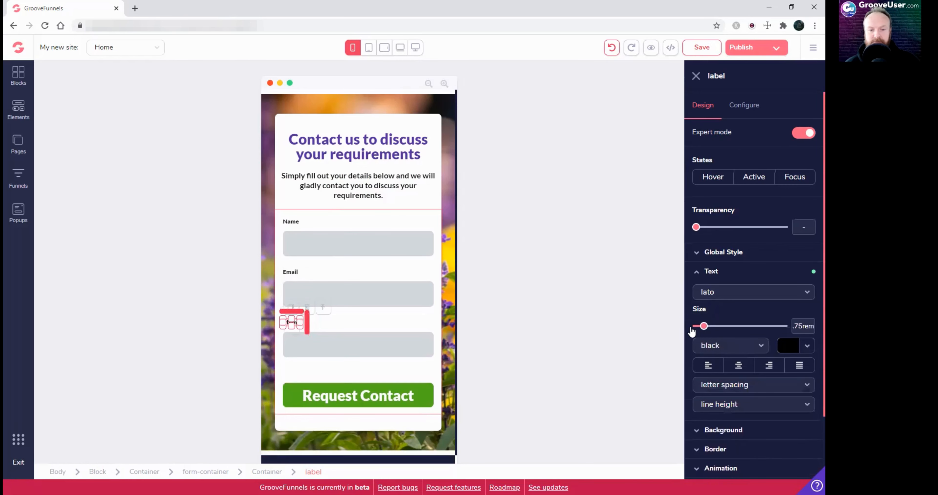
Set the text size of the Name, Email and Phone input fields in the contact form to 0.75rem
{"action": "left_click", "coordinate": [347, 264]}
{"action": "left_click", "coordinate": [413, 255]}
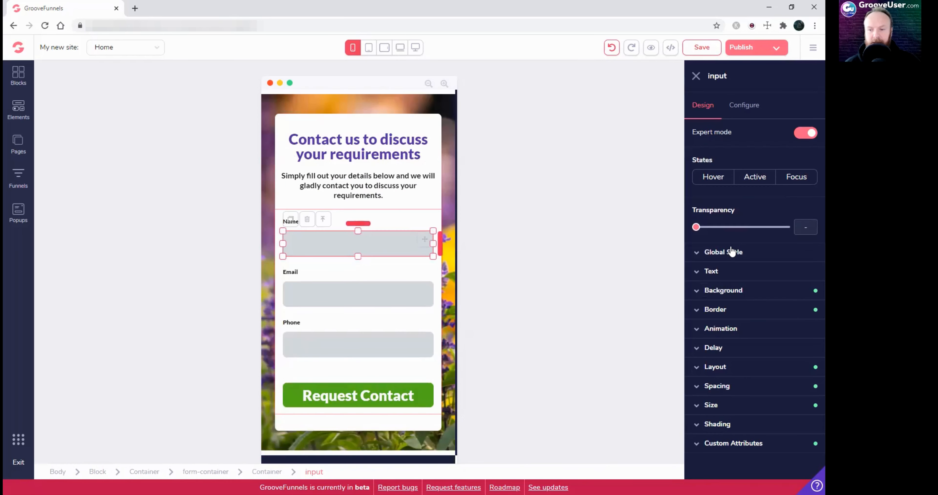
{"action": "left_click", "coordinate": [721, 271]}
{"action": "left_click", "coordinate": [704, 326]}
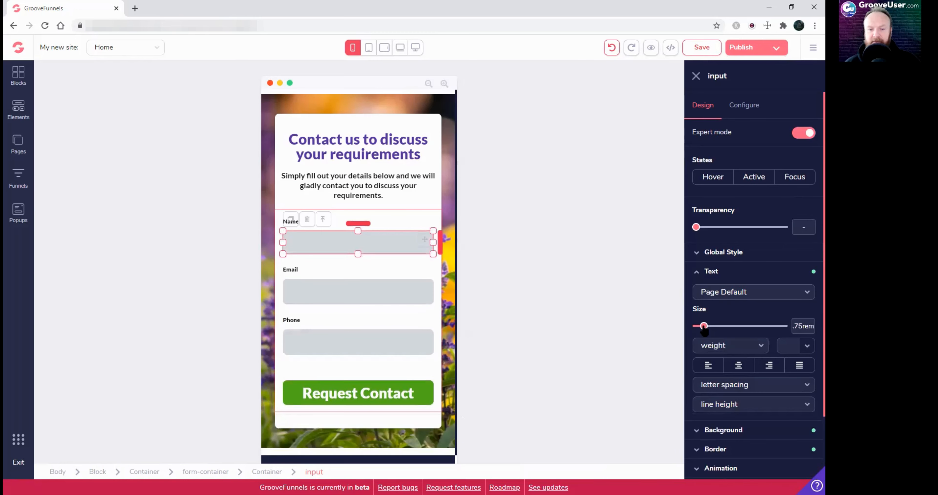
{"action": "left_click", "coordinate": [427, 303]}
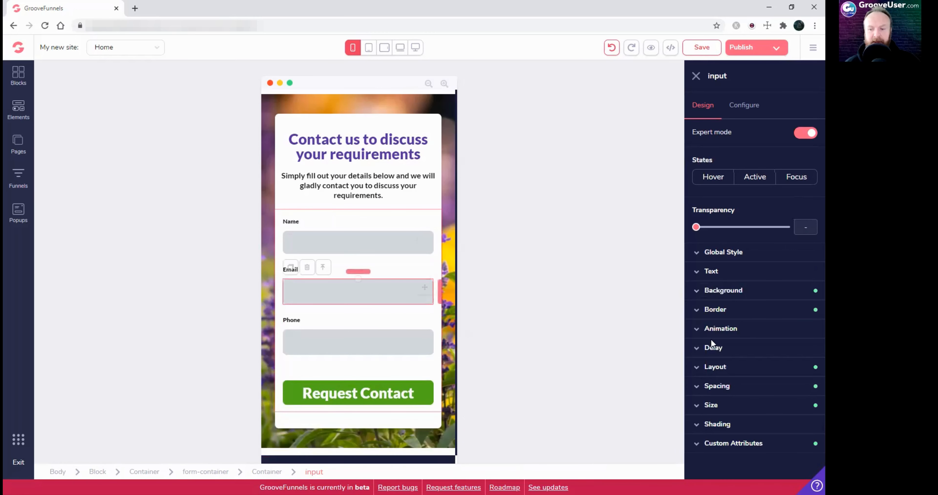
{"action": "left_click", "coordinate": [710, 272]}
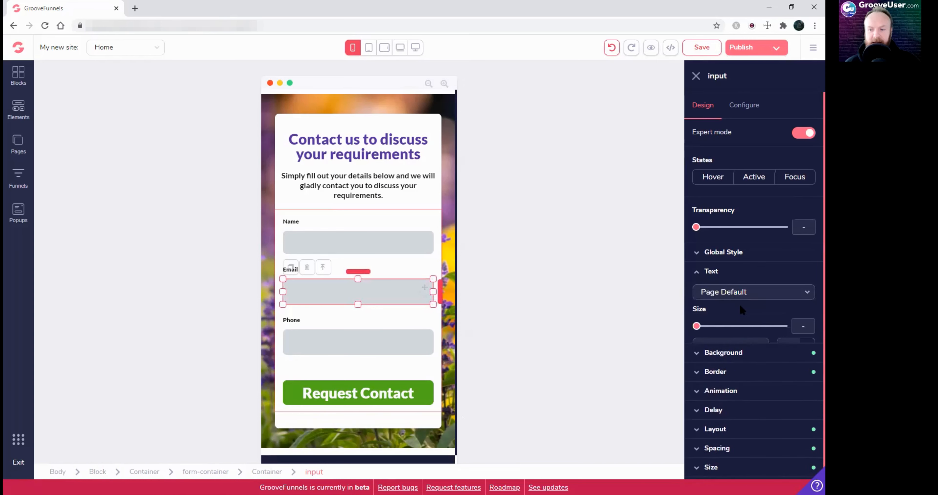
{"action": "left_click", "coordinate": [704, 325]}
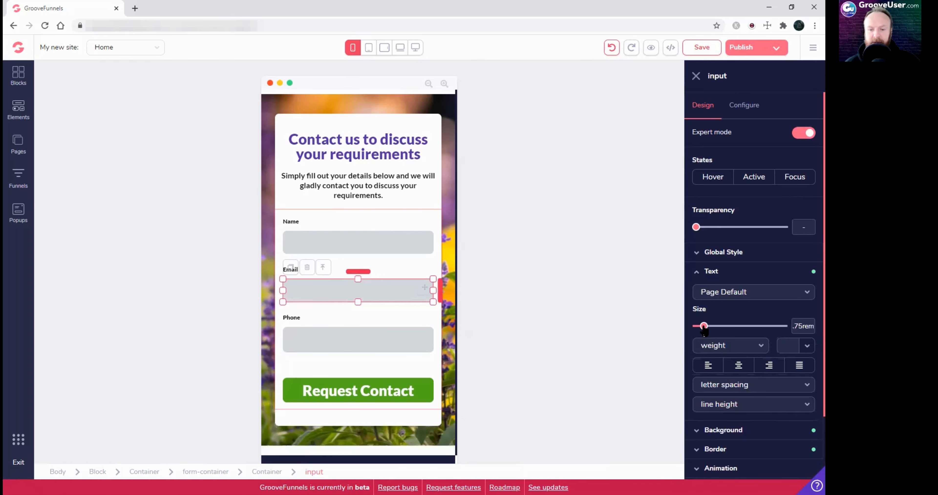
{"action": "left_click", "coordinate": [426, 351]}
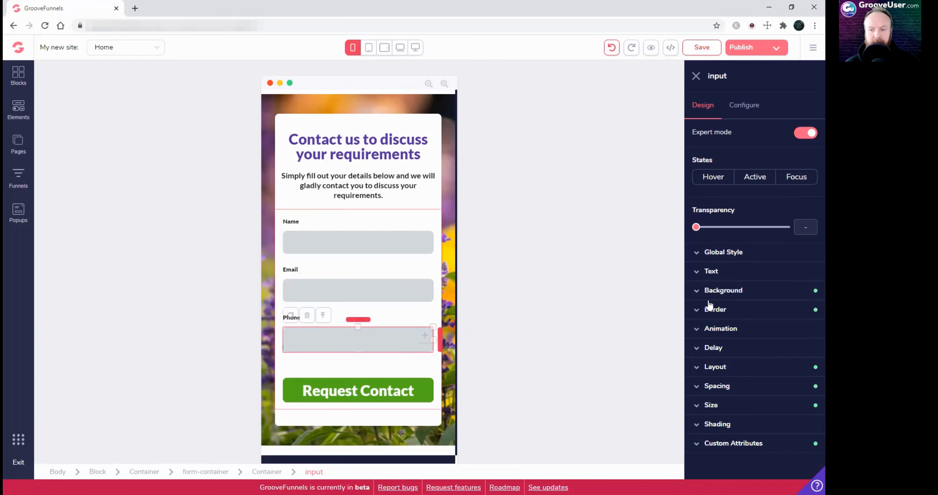
{"action": "left_click", "coordinate": [712, 271]}
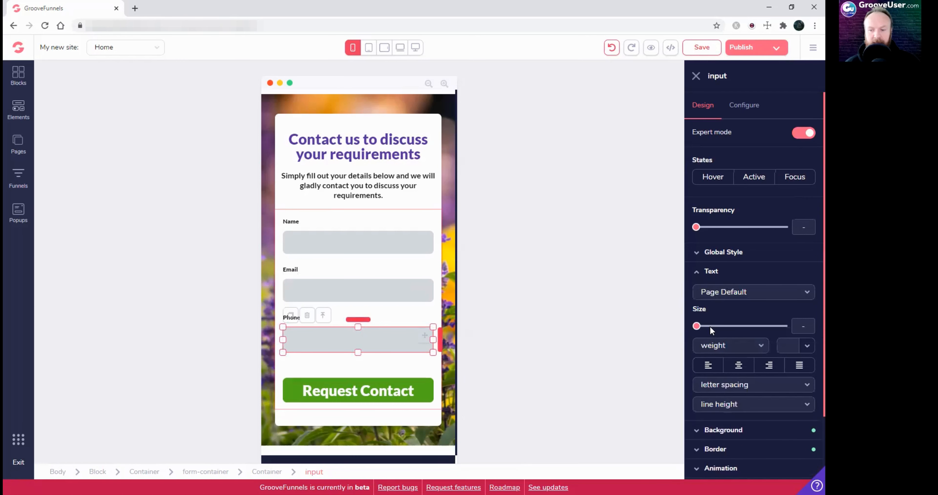
{"action": "left_click", "coordinate": [703, 327]}
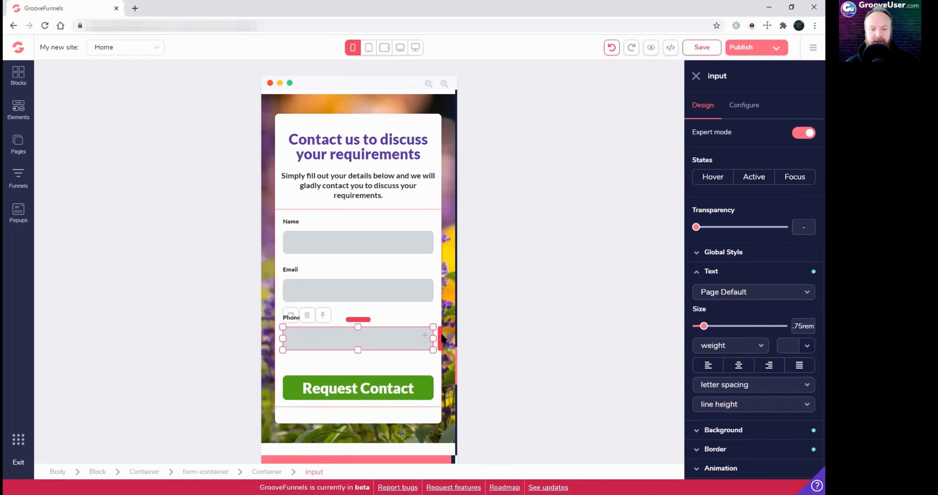
Set the text size of the contact form's Request Contact button to 1.5rem
{"action": "left_click", "coordinate": [454, 315]}
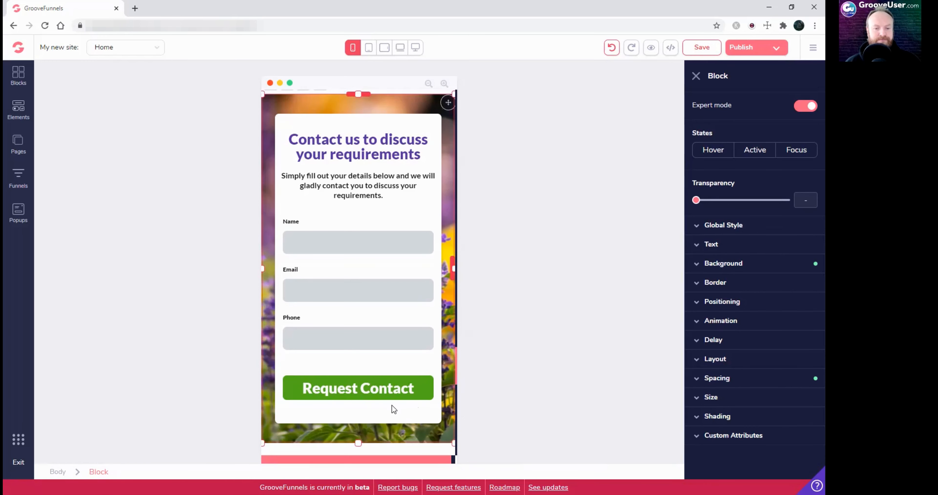
{"action": "left_click", "coordinate": [412, 403]}
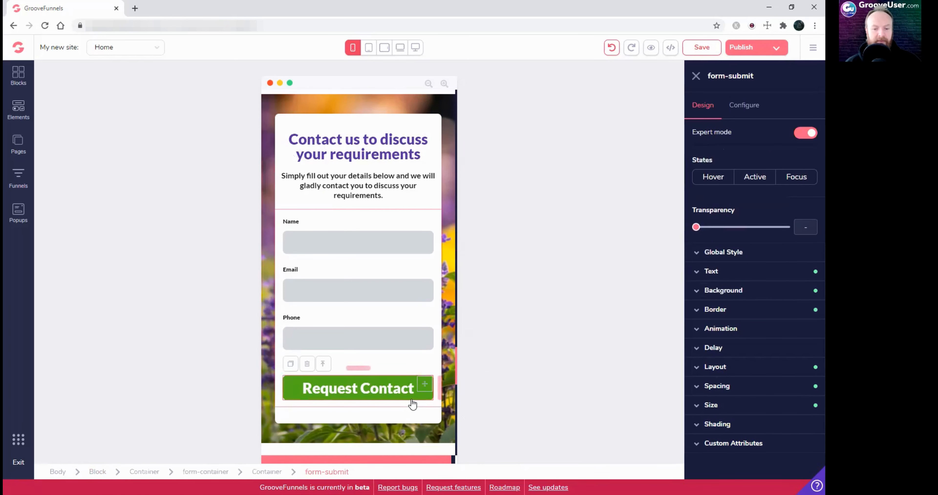
{"action": "left_click", "coordinate": [710, 273]}
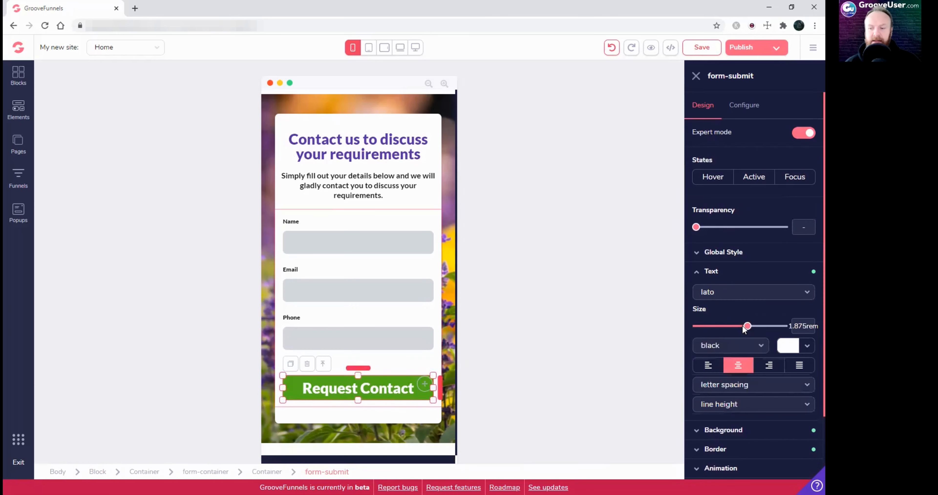
{"action": "left_click_drag", "start_coordinate": [743, 326], "coordinate": [740, 325]}
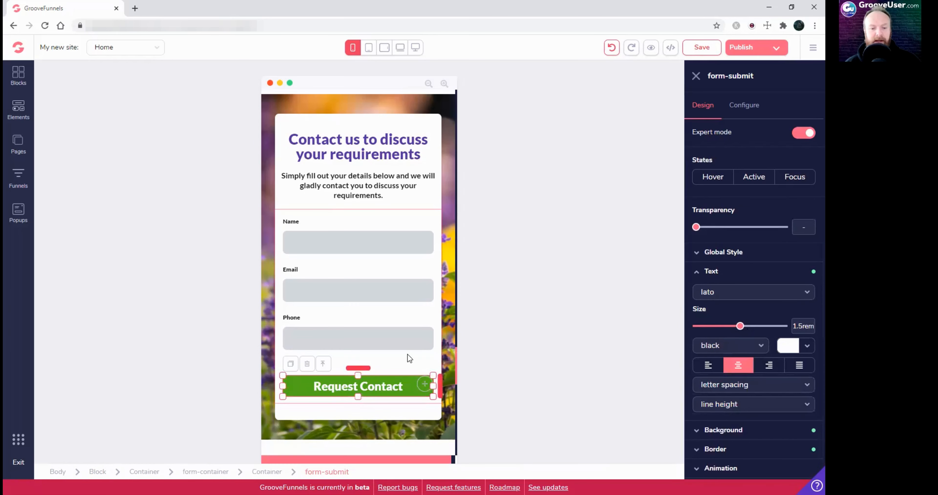
Give the container of the "What Our Customers Say" section 1.25rem of left and right padding
{"action": "scroll", "coordinate": [408, 356], "scroll_direction": "down", "scroll_amount": 6}
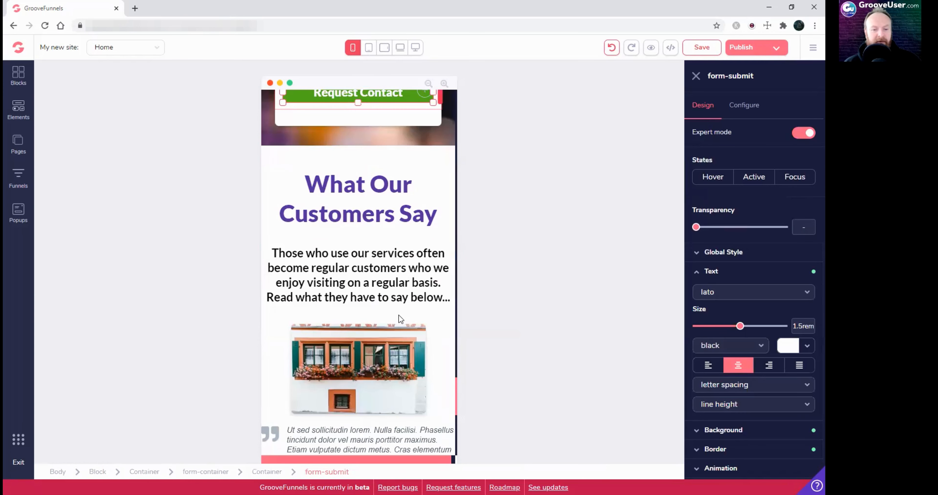
{"action": "scroll", "coordinate": [395, 318], "scroll_direction": "down", "scroll_amount": 1}
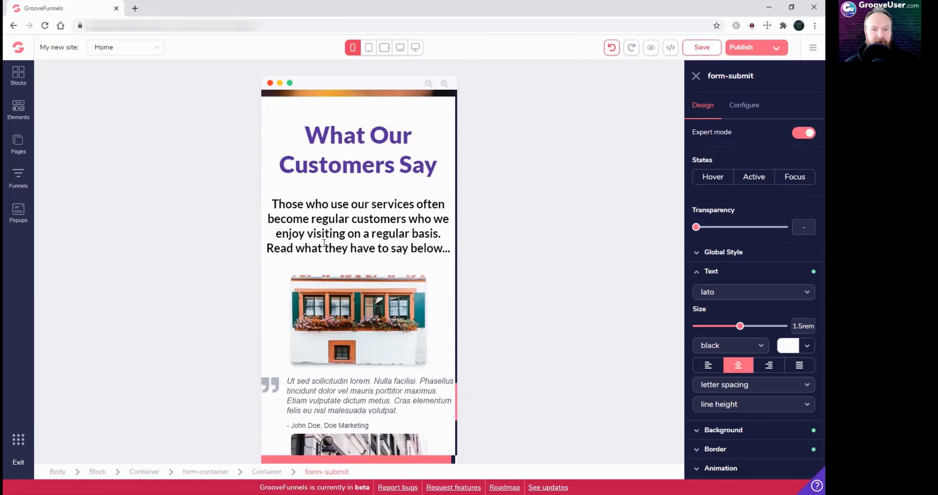
{"action": "left_click", "coordinate": [273, 187]}
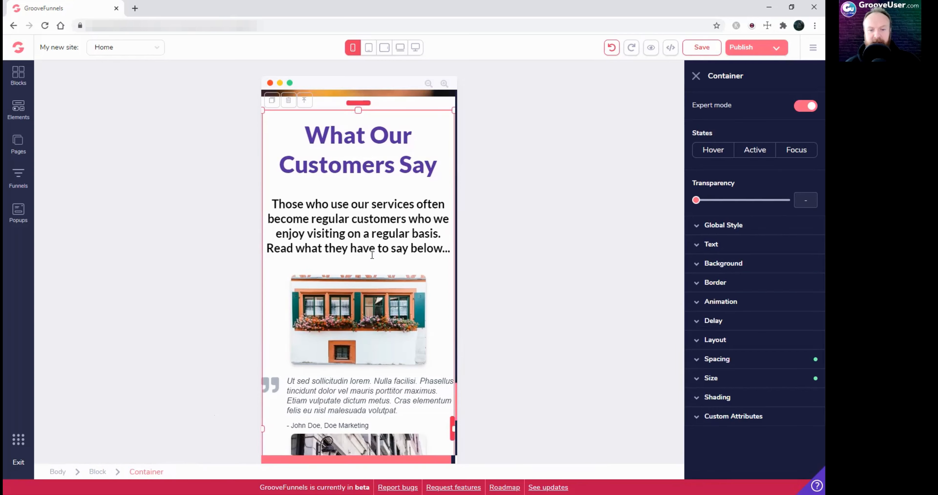
{"action": "left_click", "coordinate": [813, 359]}
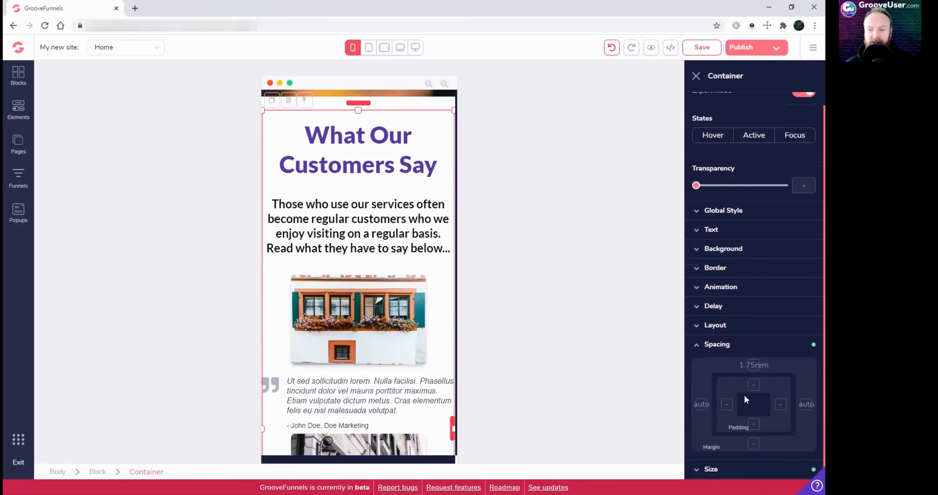
{"action": "left_click", "coordinate": [728, 385]}
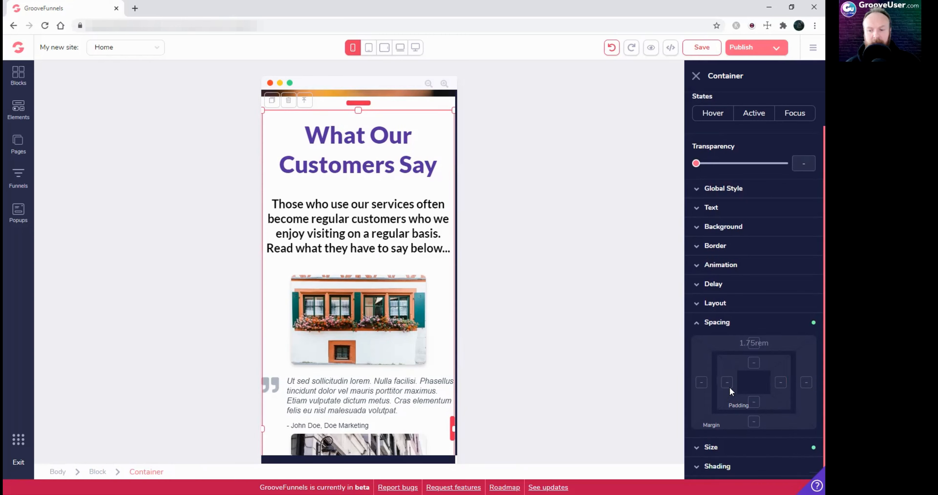
{"action": "left_click", "coordinate": [781, 382]}
{"action": "left_click_drag", "start_coordinate": [697, 441], "coordinate": [723, 448]}
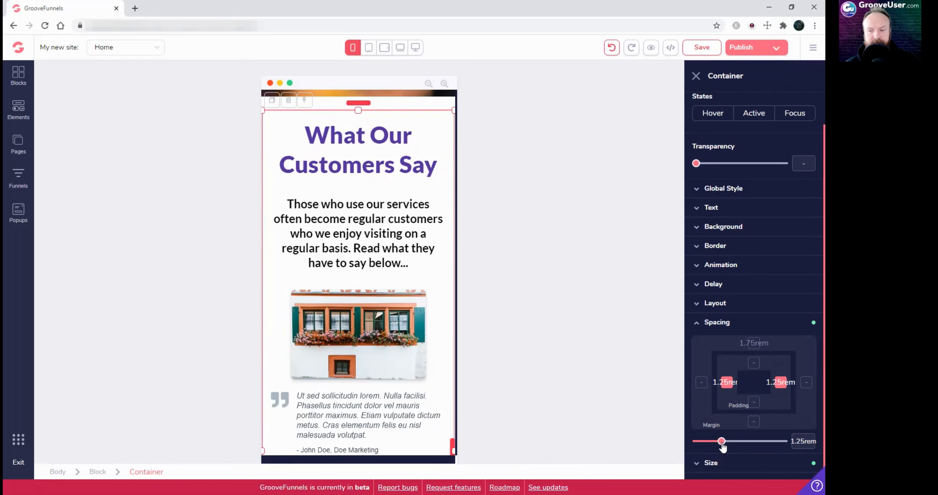
Set the "What Our Customers Say" heading to 1.875rem, matching the "Property Cleaning and Maintenance" heading, and the paragraph below it to 1.25rem
{"action": "left_click", "coordinate": [409, 178]}
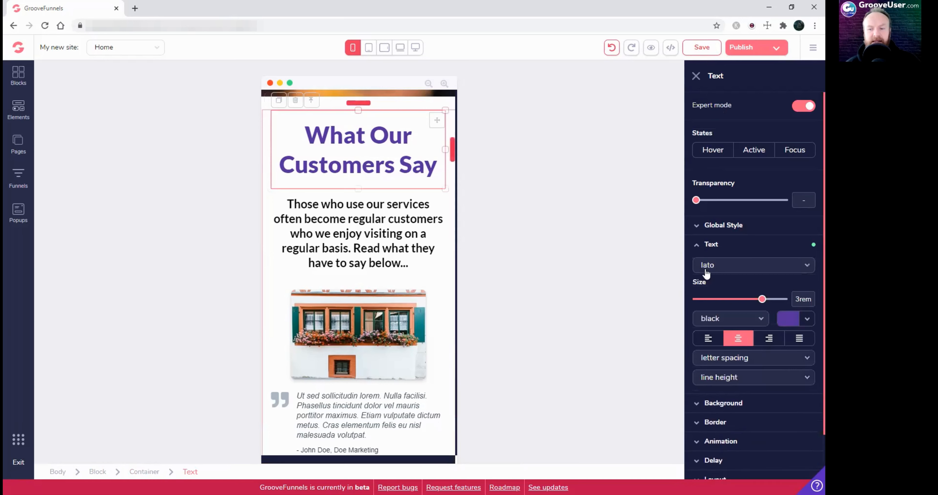
{"action": "left_click_drag", "start_coordinate": [762, 298], "coordinate": [733, 302]}
{"action": "left_click", "coordinate": [412, 194]}
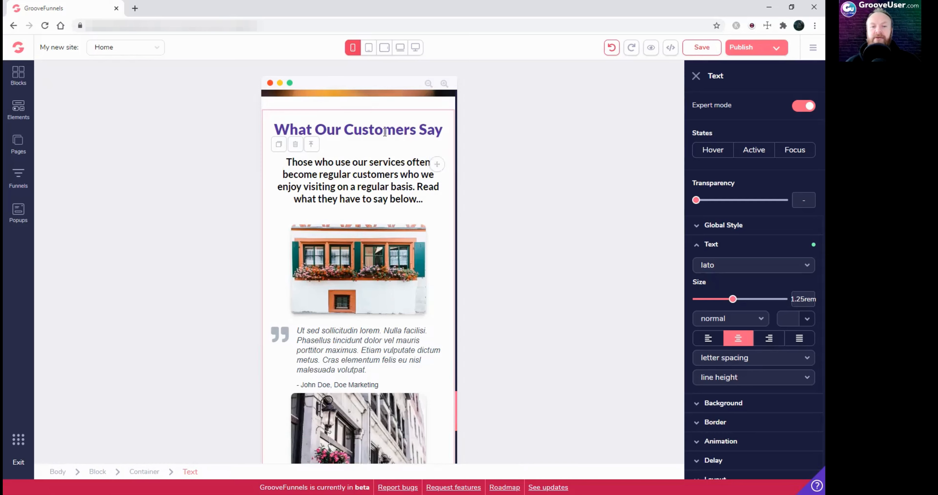
{"action": "scroll", "coordinate": [420, 254], "scroll_direction": "up", "scroll_amount": 10}
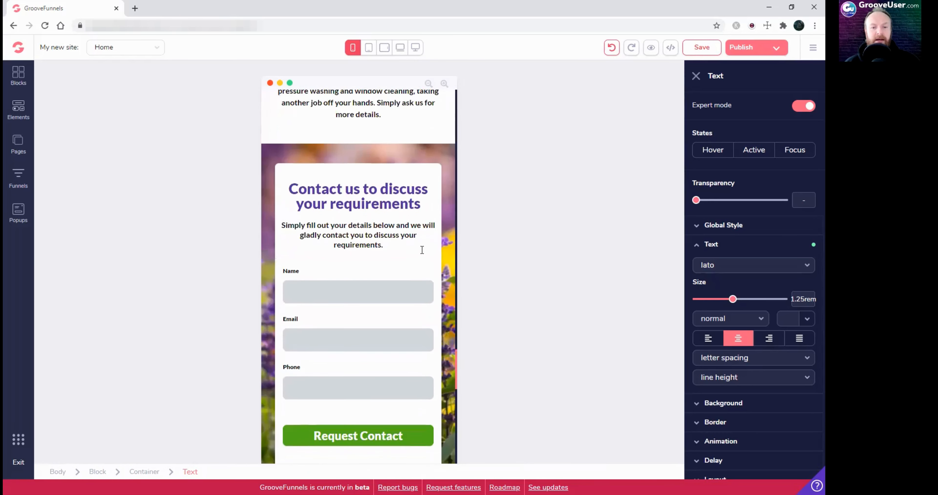
{"action": "left_click", "coordinate": [378, 144]}
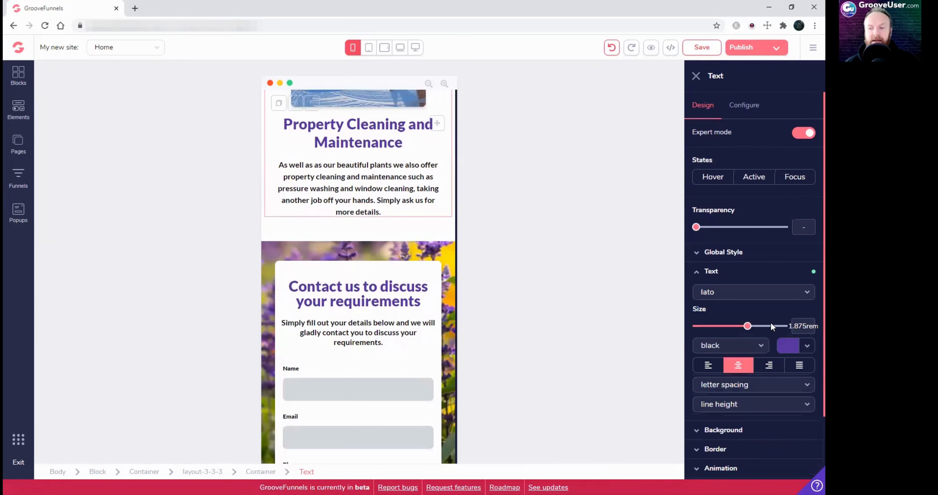
{"action": "scroll", "coordinate": [385, 293], "scroll_direction": "down", "scroll_amount": 8}
{"action": "left_click", "coordinate": [398, 278]}
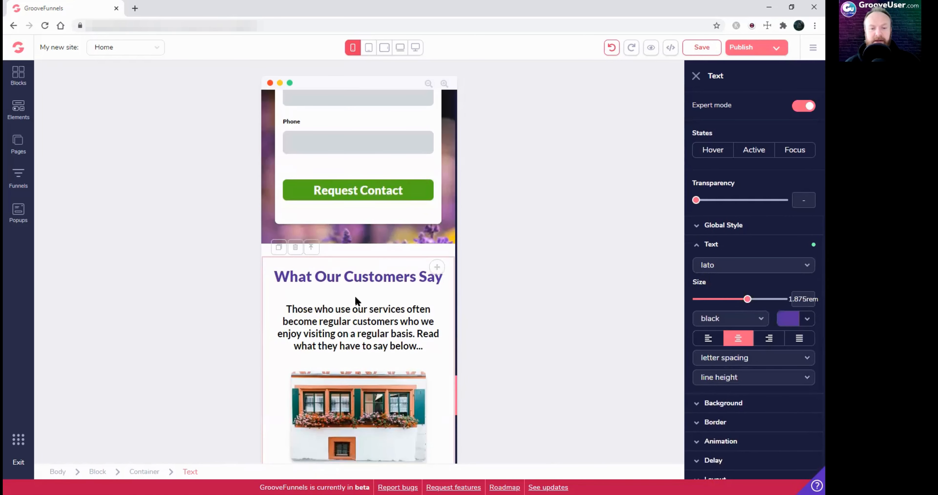
{"action": "scroll", "coordinate": [355, 297], "scroll_direction": "up", "scroll_amount": 5}
{"action": "scroll", "coordinate": [356, 298], "scroll_direction": "down", "scroll_amount": 5}
Set the paragraph under "What Our Customers Say" to 1.125rem with 1rem of left and right padding
{"action": "left_click", "coordinate": [449, 333]}
{"action": "left_click_drag", "start_coordinate": [728, 298], "coordinate": [726, 299]}
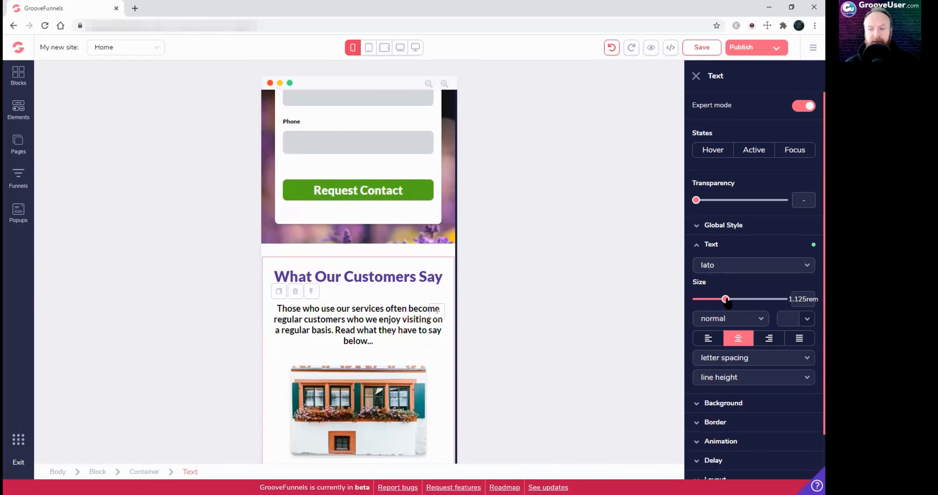
{"action": "scroll", "coordinate": [756, 429], "scroll_direction": "down", "scroll_amount": 4}
{"action": "left_click", "coordinate": [734, 429]}
{"action": "scroll", "coordinate": [748, 430], "scroll_direction": "down", "scroll_amount": 1}
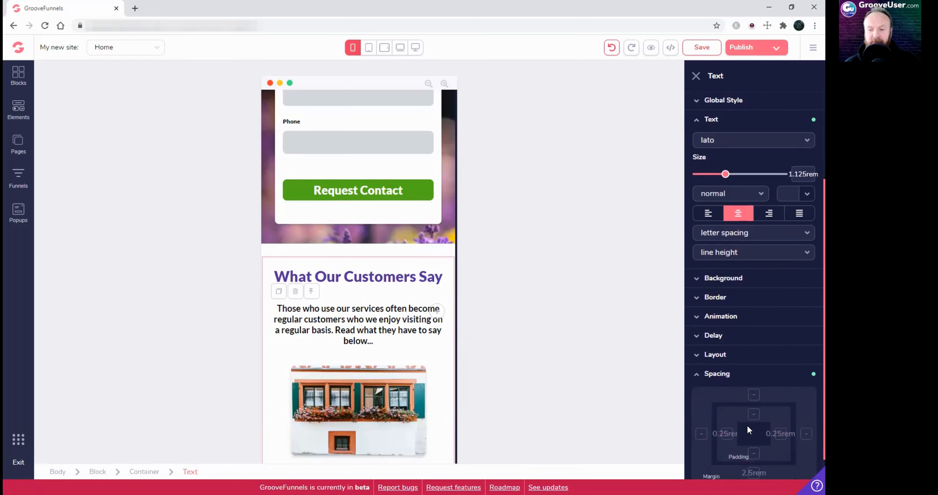
{"action": "scroll", "coordinate": [747, 425], "scroll_direction": "down", "scroll_amount": 1}
{"action": "left_click", "coordinate": [725, 386]}
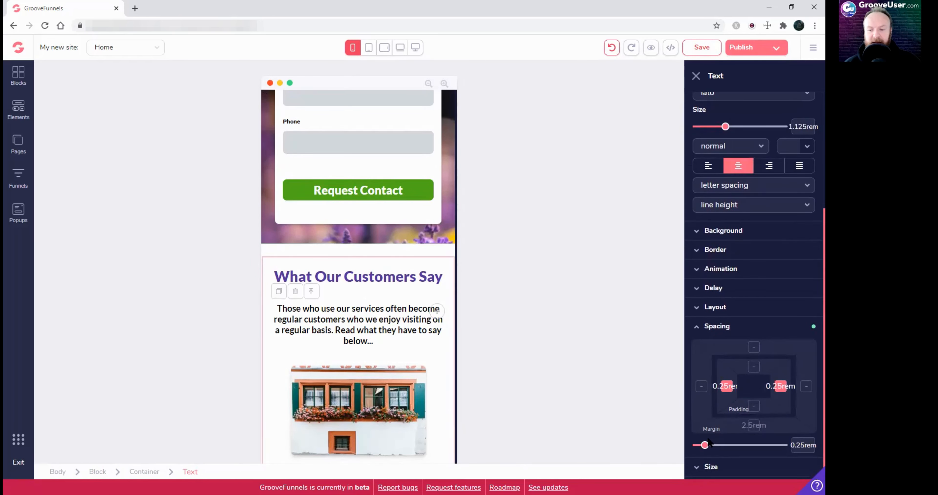
{"action": "left_click_drag", "start_coordinate": [706, 449], "coordinate": [717, 451]}
Add 2rem top and bottom margins to the container of the second customer testimonial
{"action": "scroll", "coordinate": [426, 320], "scroll_direction": "down", "scroll_amount": 5}
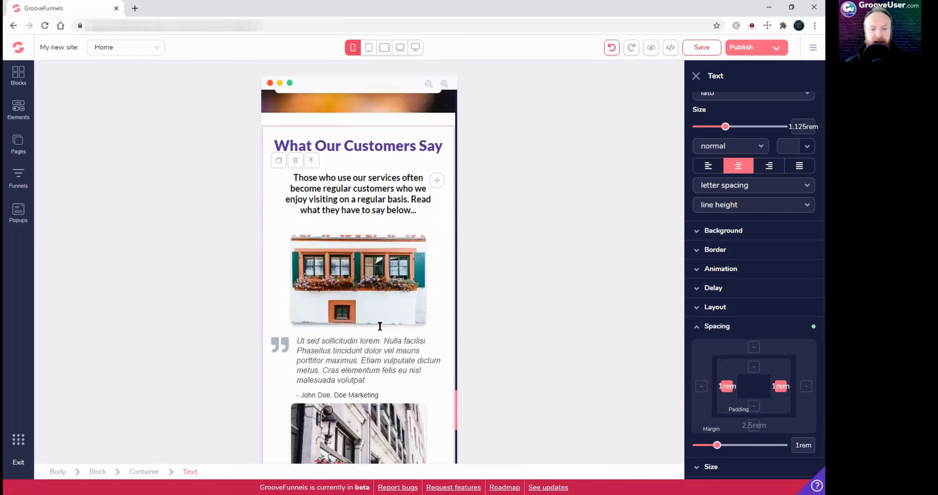
{"action": "scroll", "coordinate": [399, 307], "scroll_direction": "down", "scroll_amount": 1}
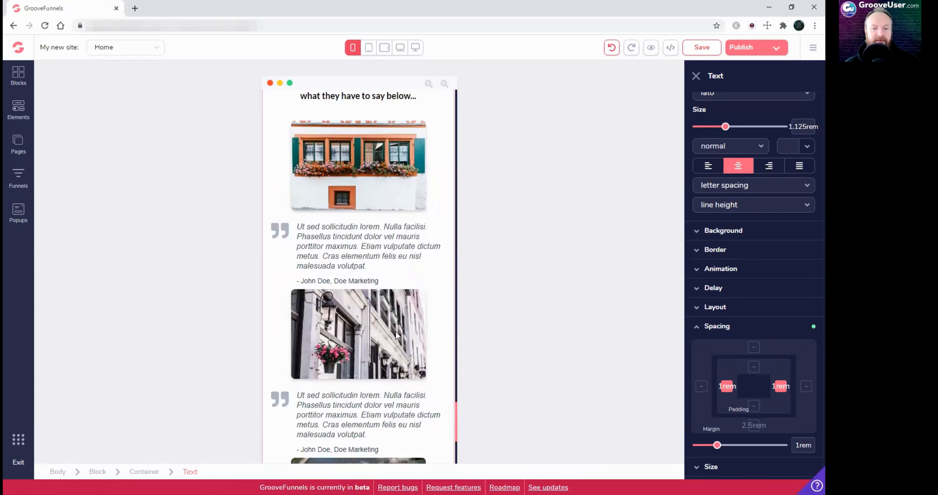
{"action": "left_click", "coordinate": [392, 266]}
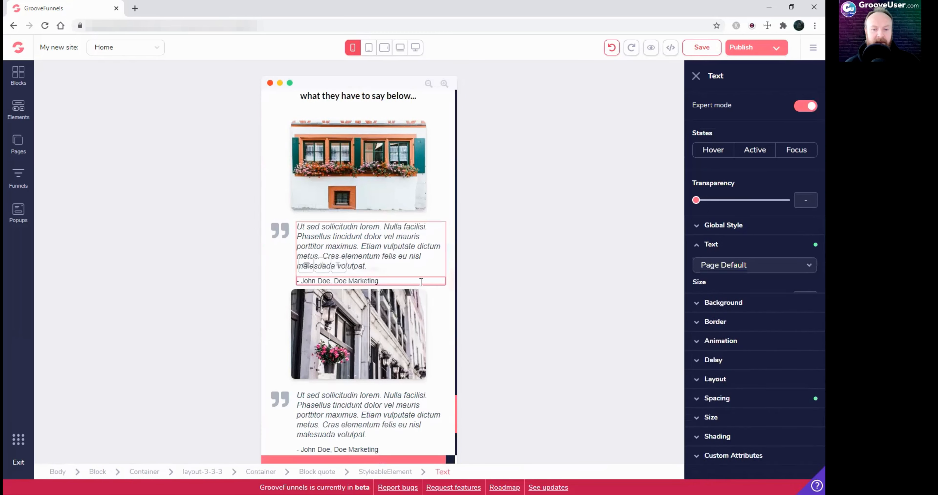
{"action": "left_click", "coordinate": [435, 291]}
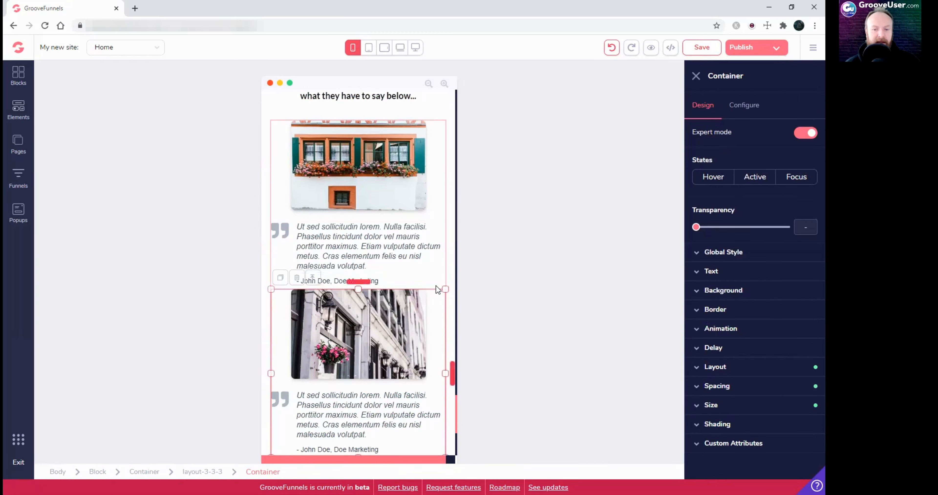
{"action": "scroll", "coordinate": [417, 324], "scroll_direction": "down", "scroll_amount": 4}
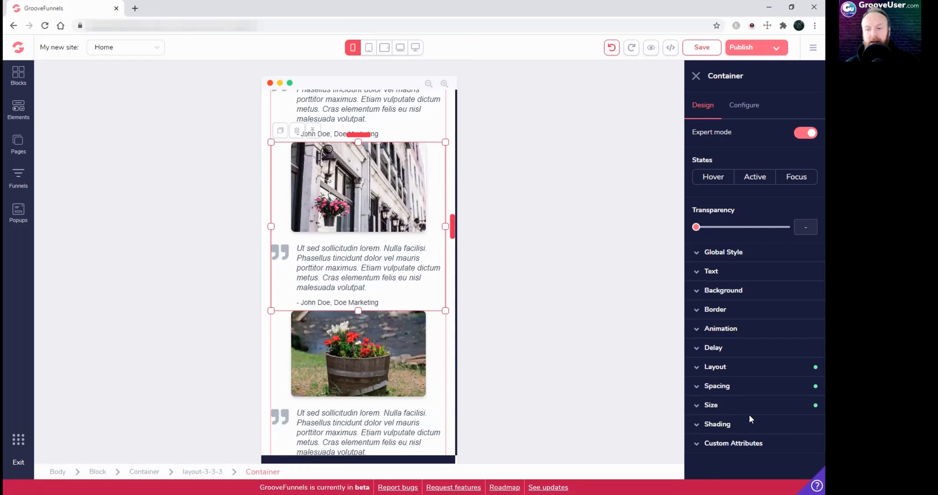
{"action": "left_click", "coordinate": [725, 395]}
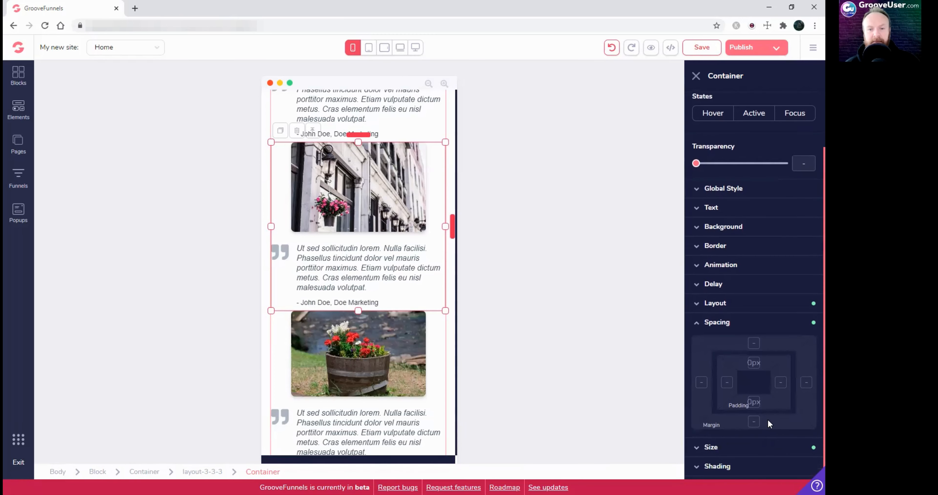
{"action": "left_click", "coordinate": [754, 343]}
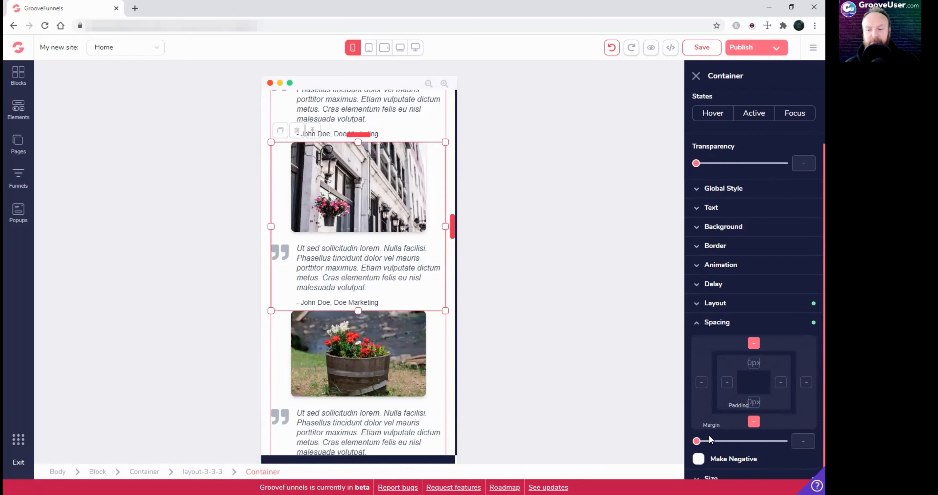
{"action": "left_click_drag", "start_coordinate": [696, 441], "coordinate": [732, 443]}
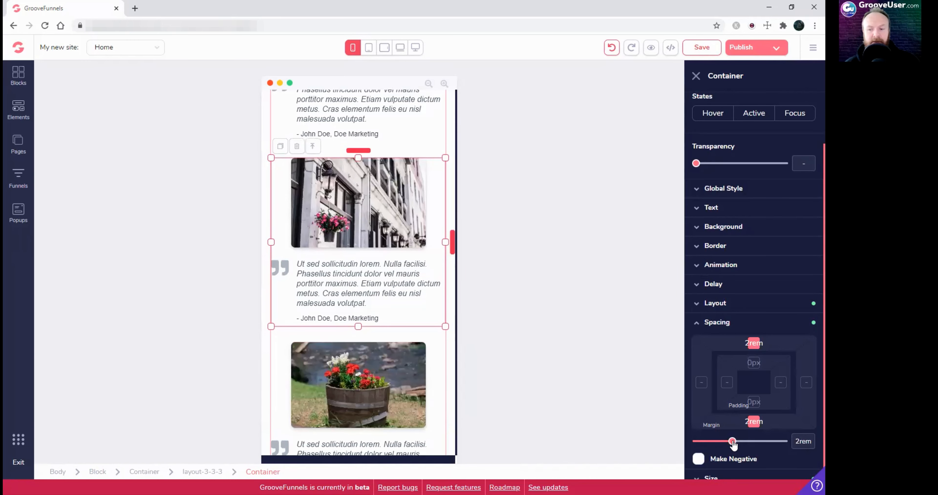
Set the footer's copyright container to a vertical layout direction with centred secondary alignment
{"action": "scroll", "coordinate": [406, 315], "scroll_direction": "down", "scroll_amount": 3}
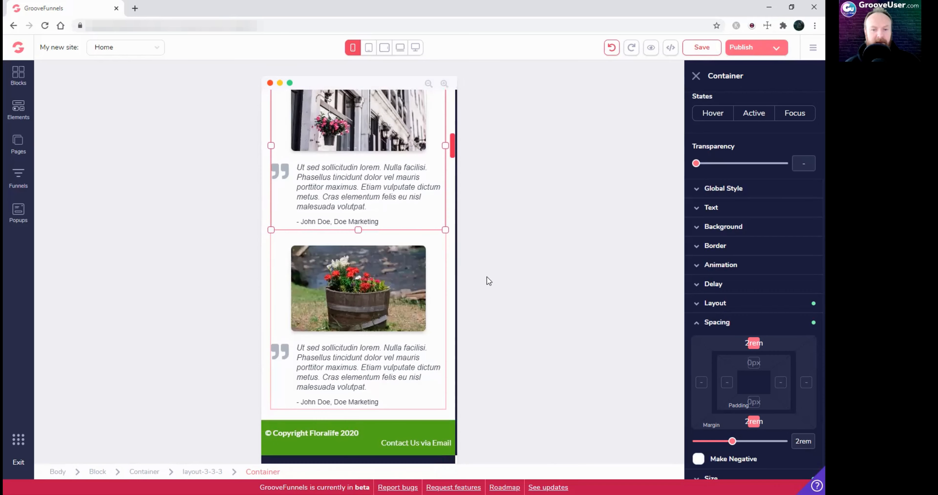
{"action": "scroll", "coordinate": [373, 255], "scroll_direction": "up", "scroll_amount": 6}
{"action": "scroll", "coordinate": [373, 258], "scroll_direction": "up", "scroll_amount": 3}
{"action": "scroll", "coordinate": [386, 310], "scroll_direction": "down", "scroll_amount": 7}
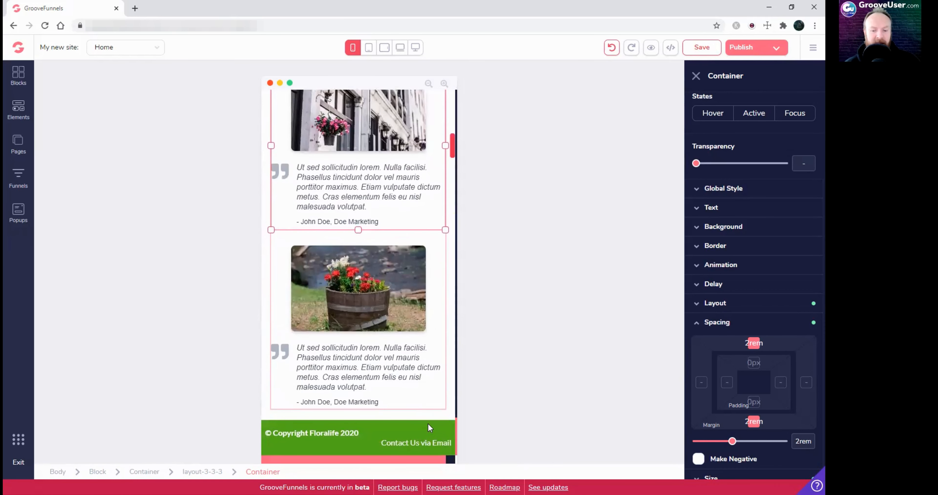
{"action": "left_click", "coordinate": [428, 423]}
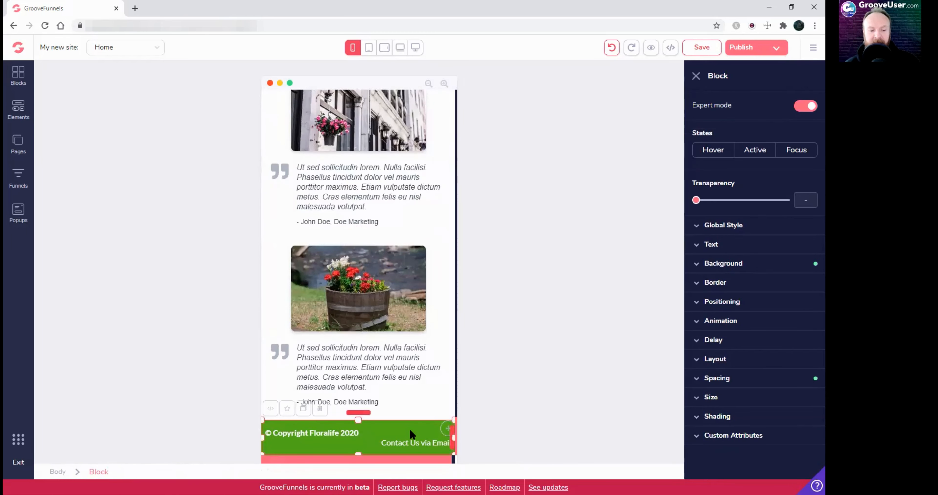
{"action": "left_click", "coordinate": [387, 432]}
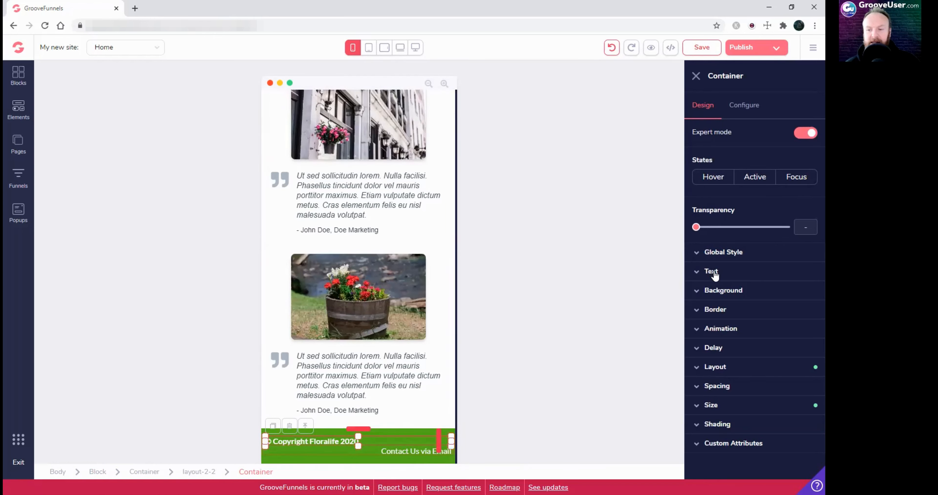
{"action": "left_click", "coordinate": [715, 367]}
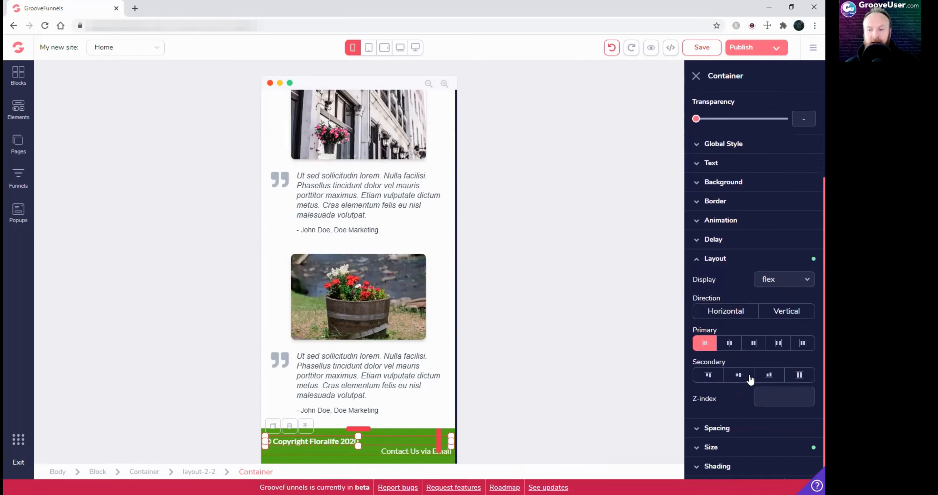
{"action": "left_click", "coordinate": [794, 316]}
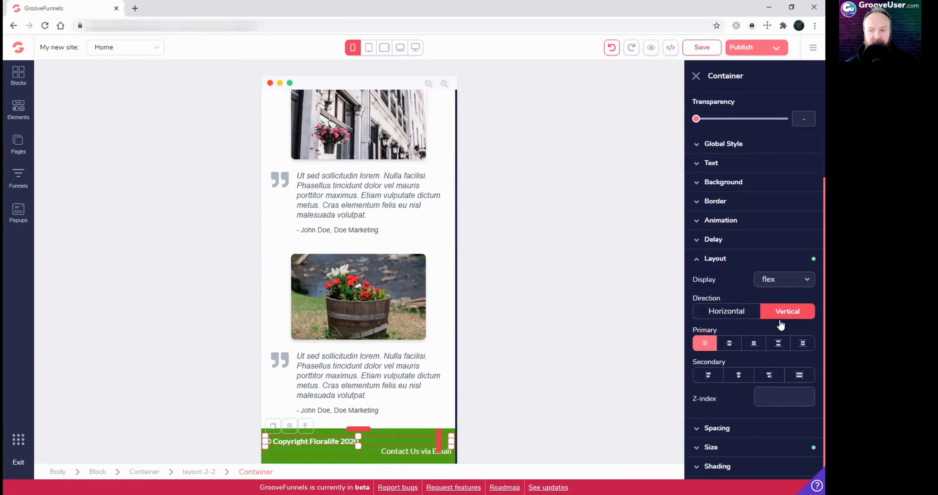
{"action": "left_click", "coordinate": [738, 376]}
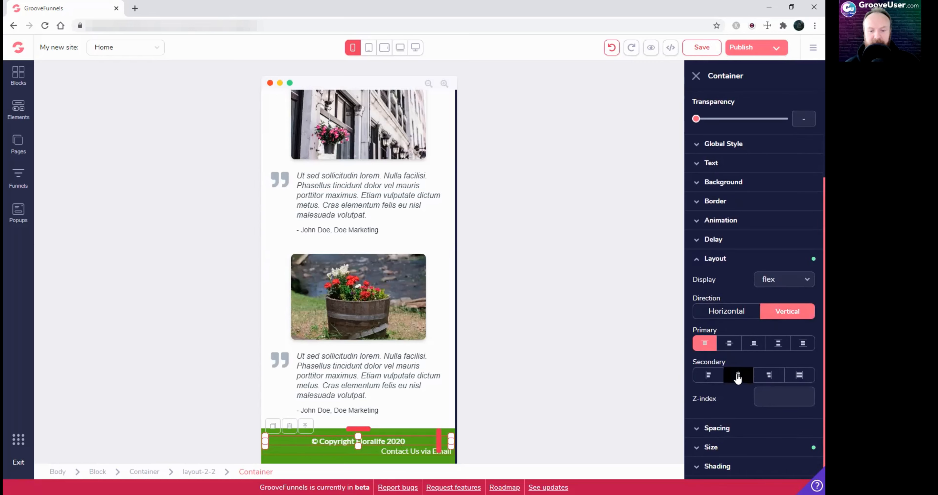
Set the footer's "Contact Us via Email" container to a vertical layout direction with centred secondary alignment
{"action": "left_click", "coordinate": [359, 453]}
{"action": "left_click", "coordinate": [734, 364]}
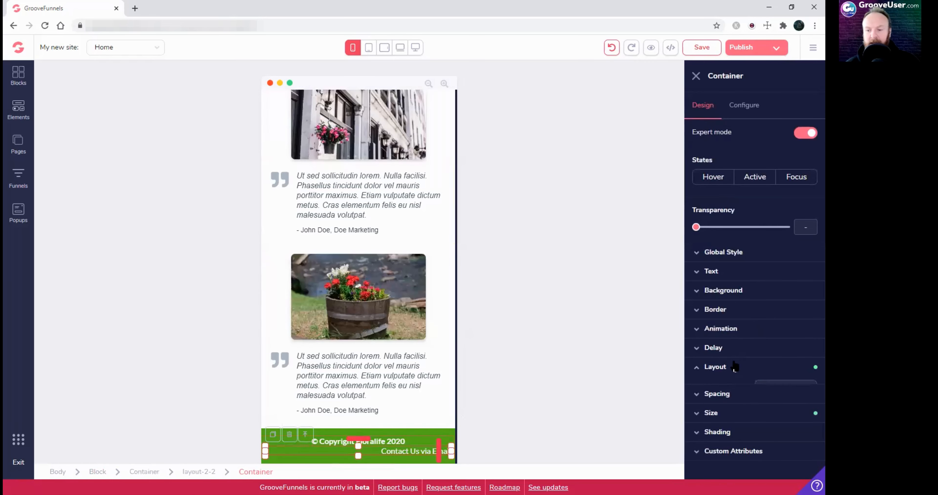
{"action": "left_click", "coordinate": [783, 321]}
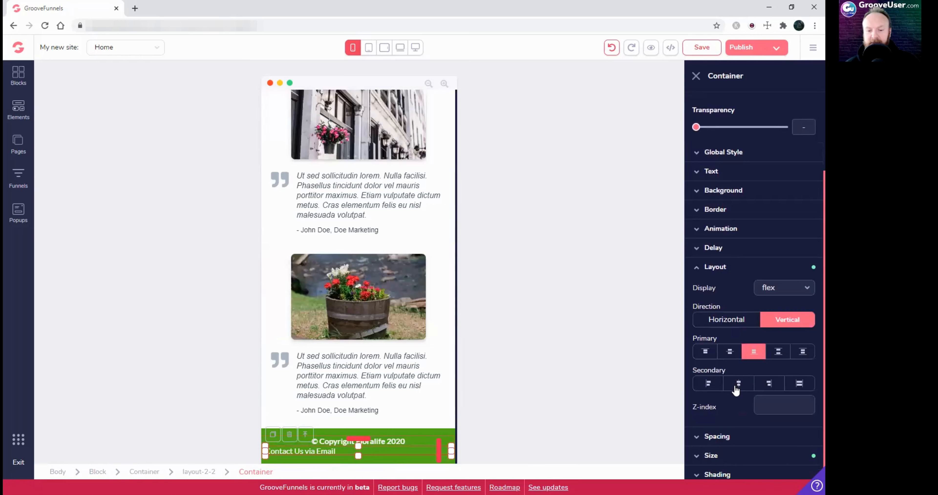
{"action": "left_click", "coordinate": [738, 383]}
{"action": "left_click", "coordinate": [394, 425]}
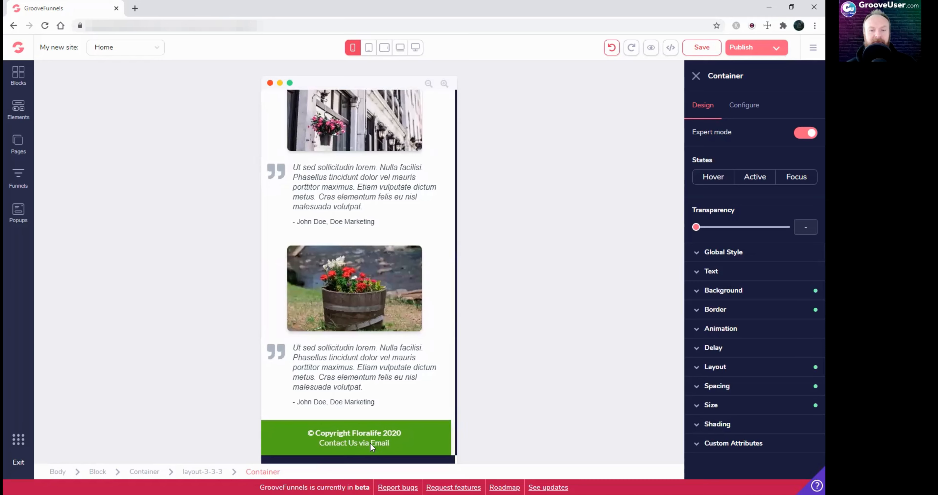
Reduce the width of the container holding the "Welcome to Floralife" text and logo to 85.71% relative to its parent
{"action": "scroll", "coordinate": [400, 342], "scroll_direction": "up", "scroll_amount": 5}
{"action": "scroll", "coordinate": [400, 341], "scroll_direction": "up", "scroll_amount": 7}
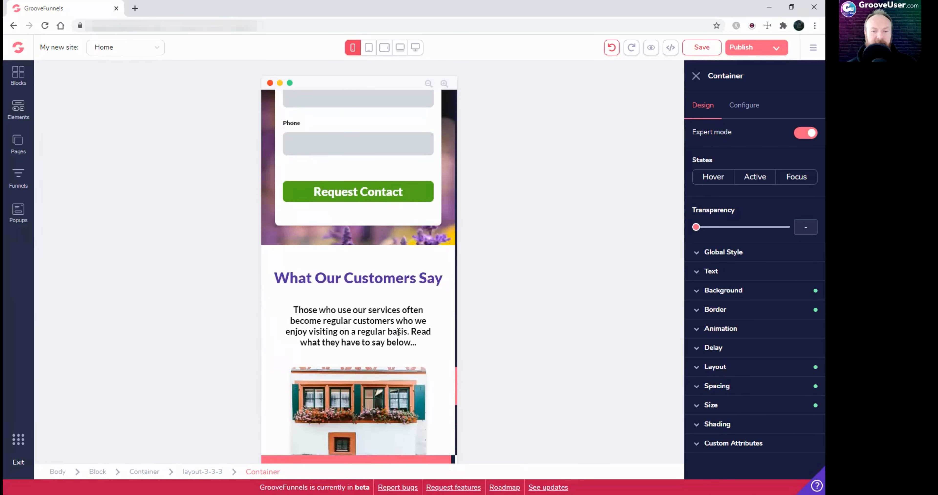
{"action": "scroll", "coordinate": [397, 294], "scroll_direction": "up", "scroll_amount": 4}
{"action": "scroll", "coordinate": [401, 304], "scroll_direction": "down", "scroll_amount": 5}
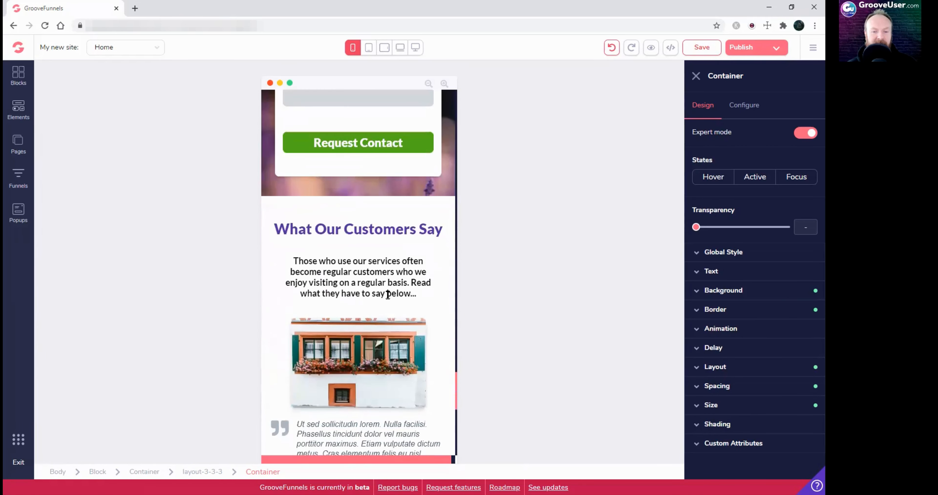
{"action": "scroll", "coordinate": [395, 302], "scroll_direction": "up", "scroll_amount": 5}
{"action": "scroll", "coordinate": [392, 304], "scroll_direction": "up", "scroll_amount": 4}
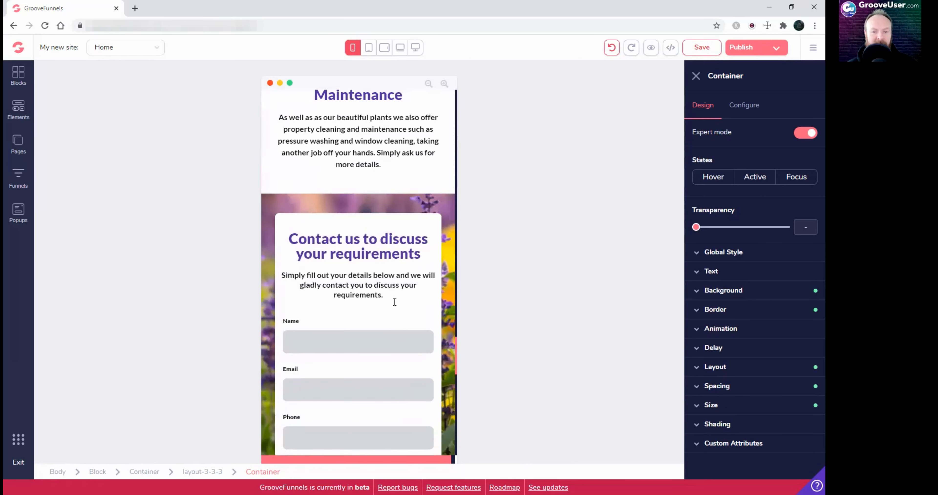
{"action": "left_click", "coordinate": [144, 472]}
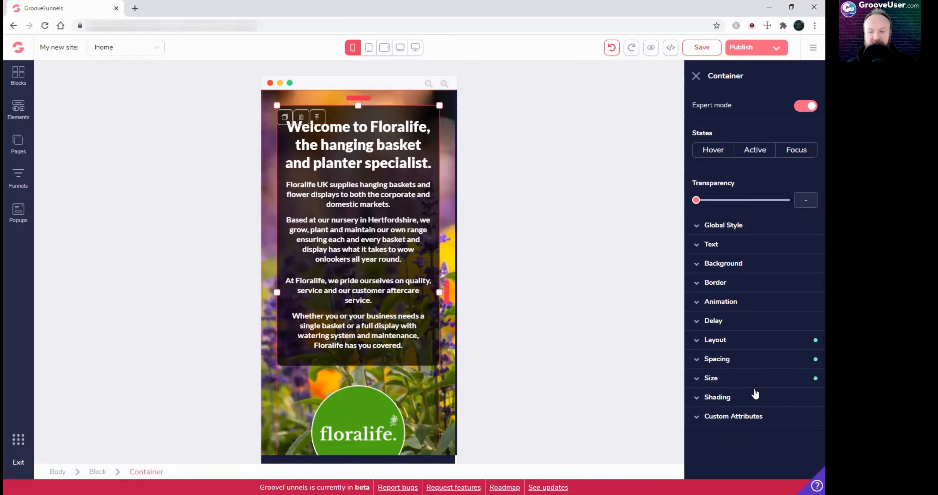
{"action": "left_click", "coordinate": [745, 381]}
{"action": "scroll", "coordinate": [772, 386], "scroll_direction": "down", "scroll_amount": 2}
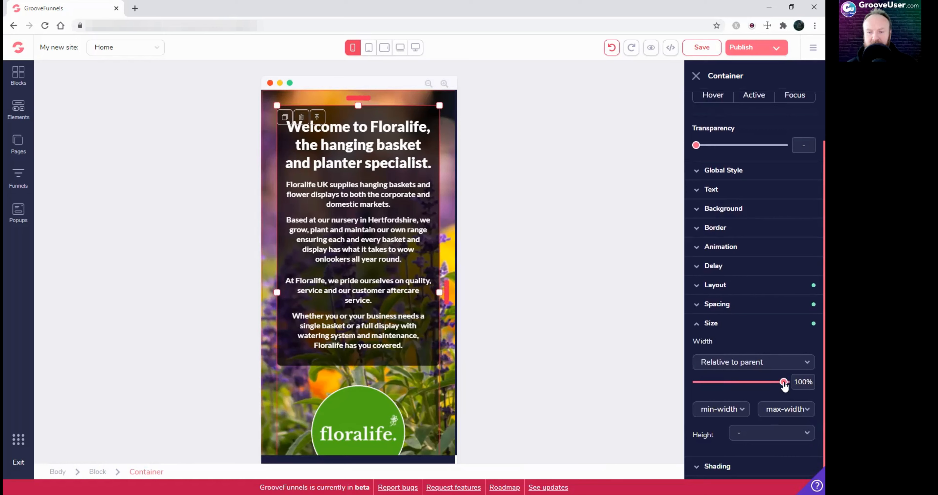
{"action": "left_click_drag", "start_coordinate": [784, 386], "coordinate": [779, 387]}
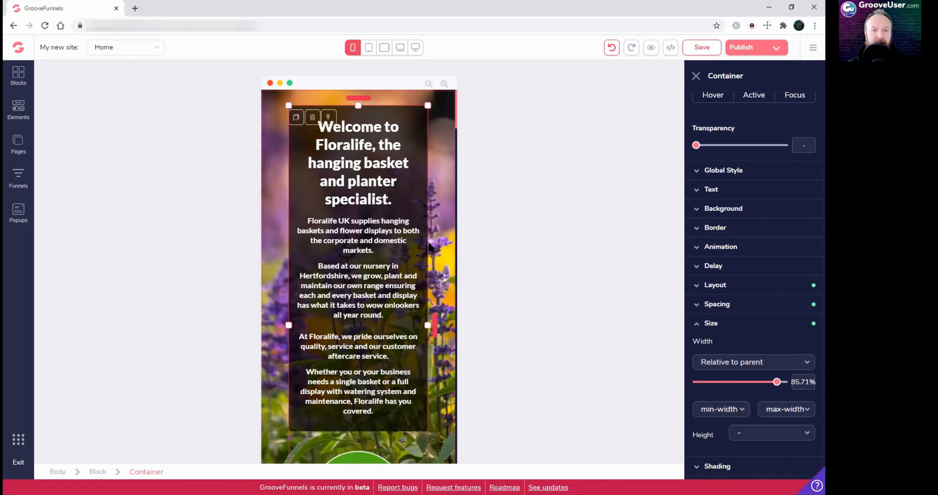
Make the "We make it as easy as 1, 2, 3" container's width relative to its parent at 85.71%
{"action": "scroll", "coordinate": [405, 249], "scroll_direction": "down", "scroll_amount": 4}
{"action": "scroll", "coordinate": [429, 272], "scroll_direction": "up", "scroll_amount": 4}
{"action": "scroll", "coordinate": [429, 271], "scroll_direction": "down", "scroll_amount": 5}
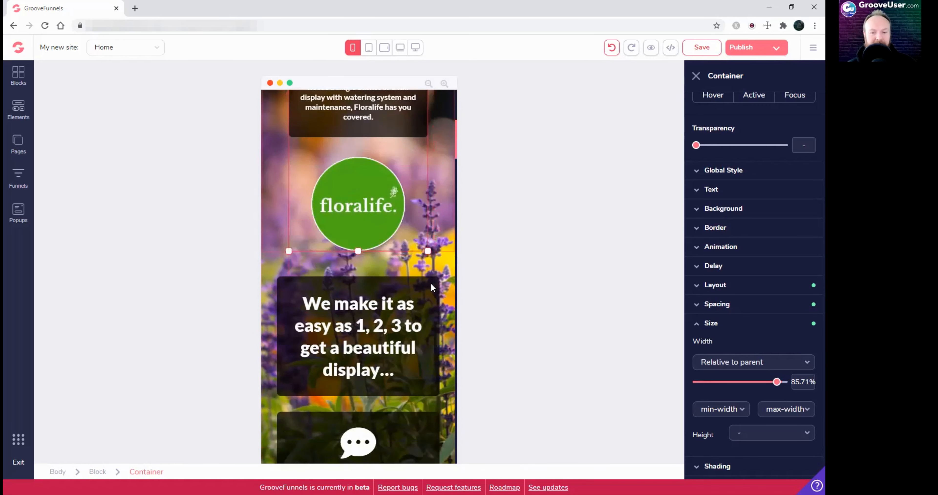
{"action": "left_click", "coordinate": [433, 300]}
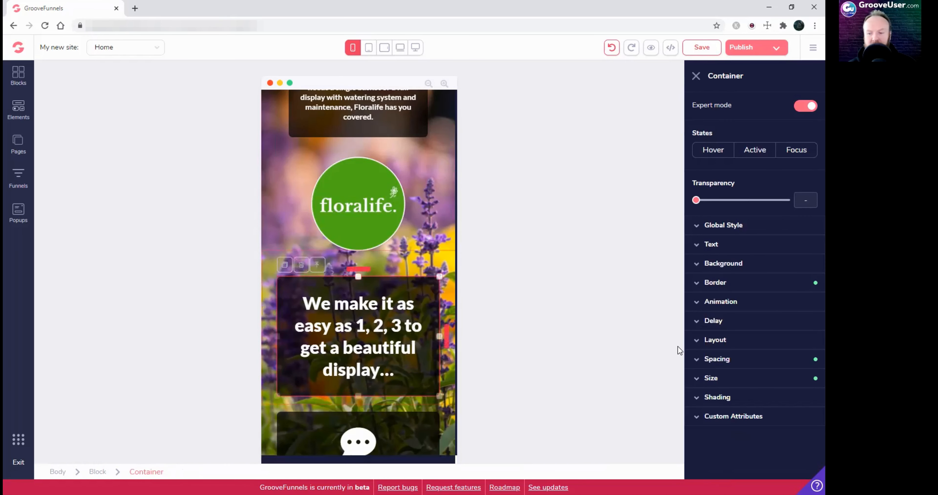
{"action": "left_click", "coordinate": [722, 379]}
{"action": "scroll", "coordinate": [772, 400], "scroll_direction": "down", "scroll_amount": 1}
{"action": "left_click", "coordinate": [768, 382]}
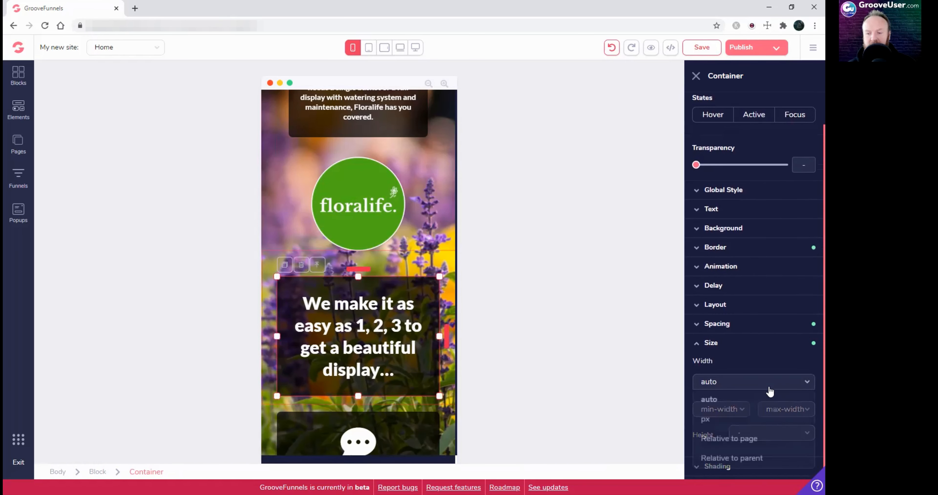
{"action": "left_click", "coordinate": [760, 455]}
{"action": "left_click_drag", "start_coordinate": [771, 403], "coordinate": [778, 403]}
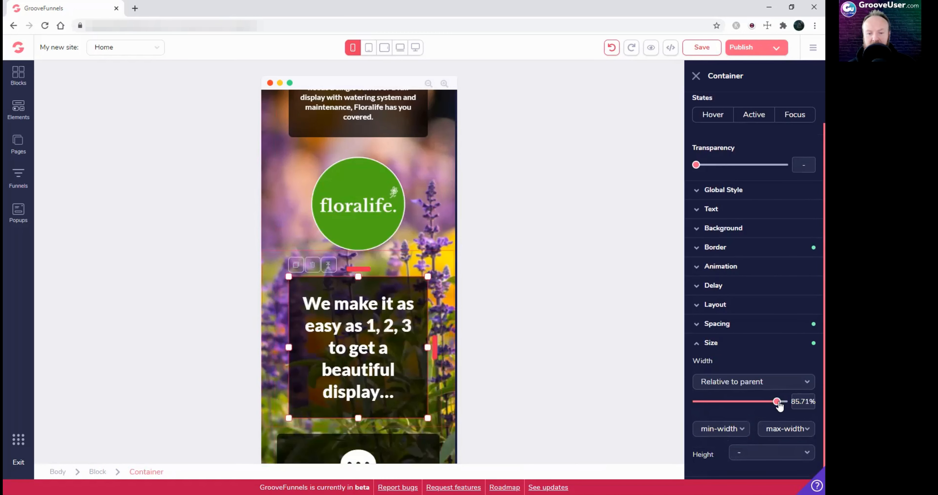
{"action": "scroll", "coordinate": [439, 339], "scroll_direction": "down", "scroll_amount": 1}
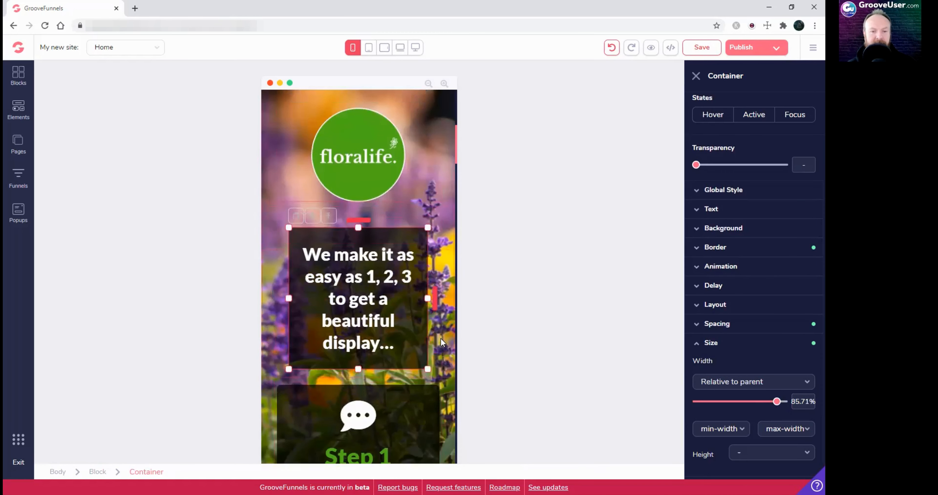
{"action": "scroll", "coordinate": [440, 337], "scroll_direction": "down", "scroll_amount": 1}
{"action": "mouse_move", "coordinate": [777, 402]}
{"action": "left_mouse_down"}
{"action": "mouse_move", "coordinate": [790, 402]}
{"action": "mouse_move", "coordinate": [777, 402]}
{"action": "left_mouse_up"}
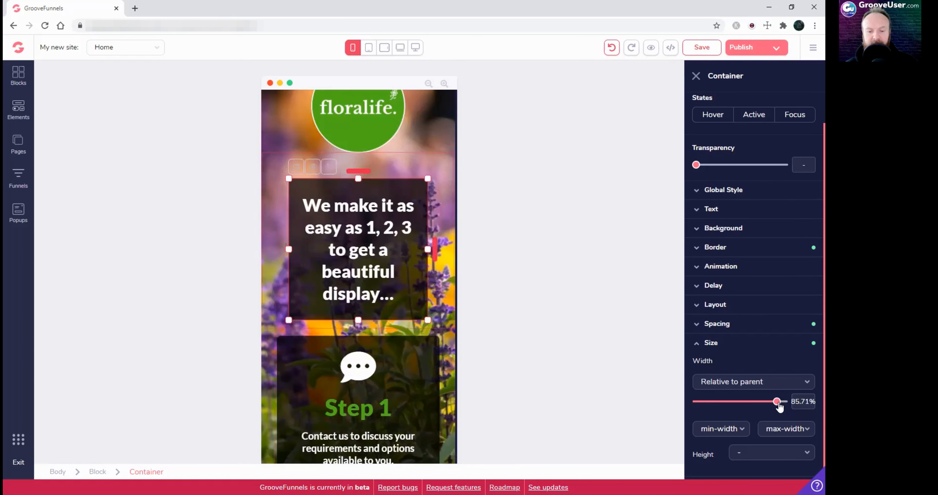
Reduce the width of the container holding the Step 1, 2 and 3 boxes to 85.71% relative to its parent
{"action": "left_click", "coordinate": [443, 338]}
{"action": "left_click", "coordinate": [150, 471]}
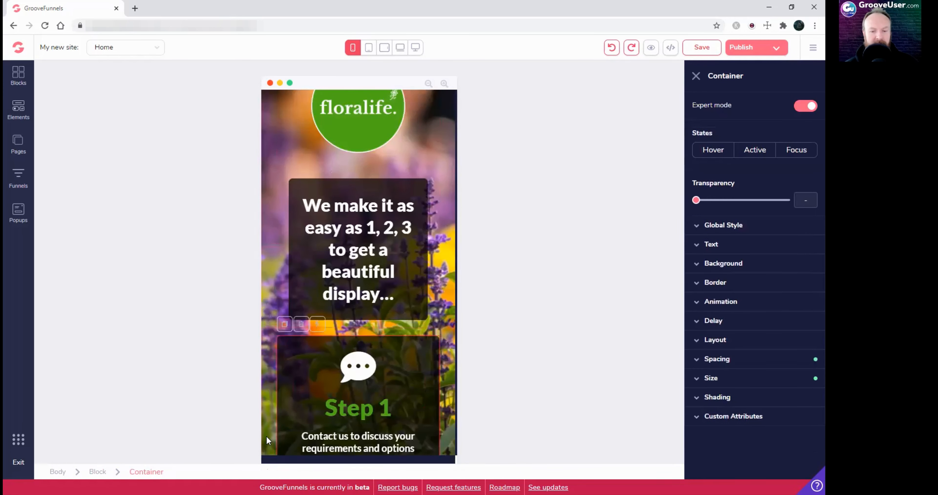
{"action": "left_click", "coordinate": [739, 378]}
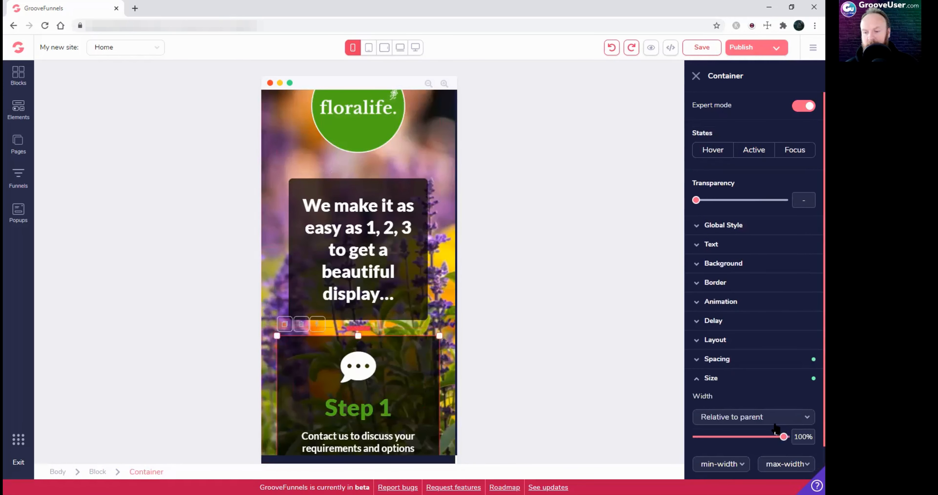
{"action": "left_click_drag", "start_coordinate": [786, 436], "coordinate": [777, 437]}
Set the width of the "Contact us to discuss your requirements" form container to 80% relative to its parent
{"action": "scroll", "coordinate": [398, 397], "scroll_direction": "down", "scroll_amount": 10}
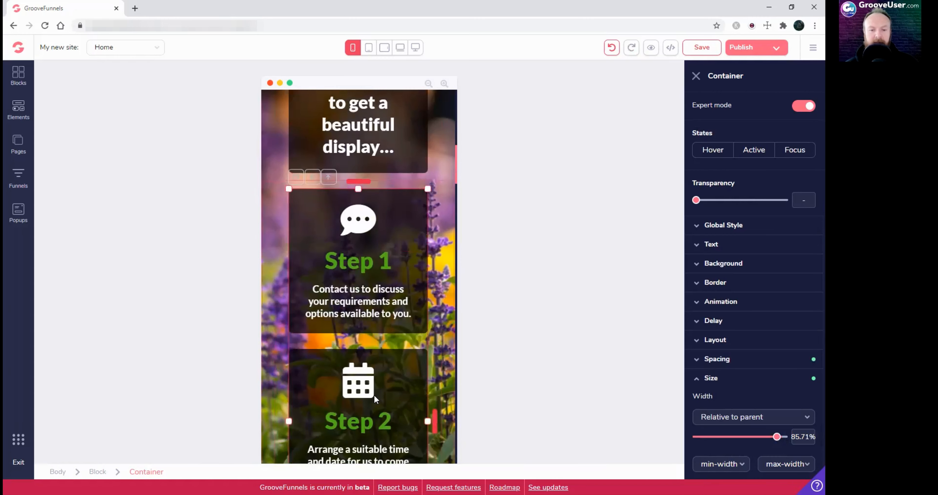
{"action": "scroll", "coordinate": [398, 397], "scroll_direction": "down", "scroll_amount": 2}
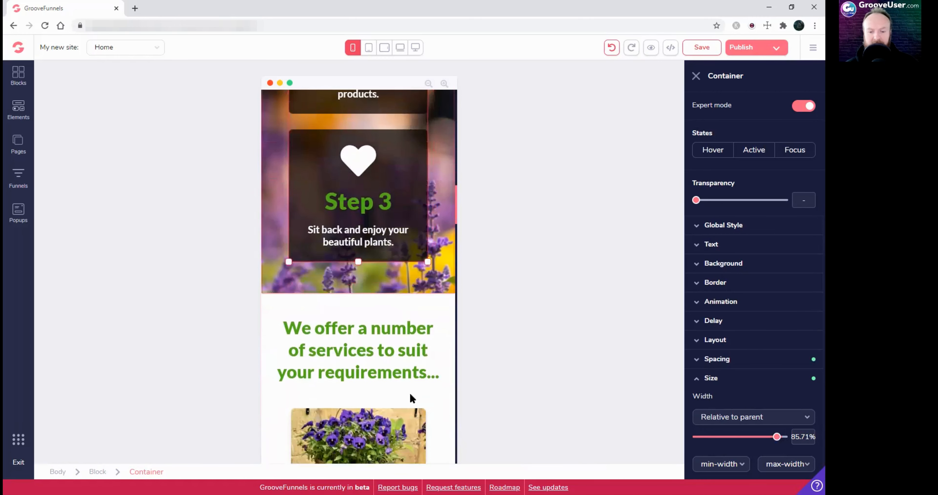
{"action": "scroll", "coordinate": [409, 396], "scroll_direction": "down", "scroll_amount": 8}
{"action": "scroll", "coordinate": [410, 398], "scroll_direction": "down", "scroll_amount": 15}
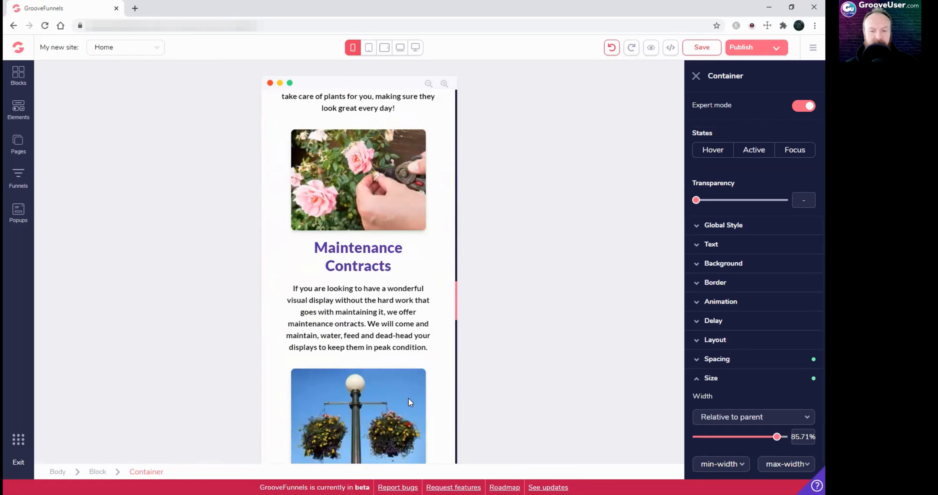
{"action": "left_click", "coordinate": [446, 379]}
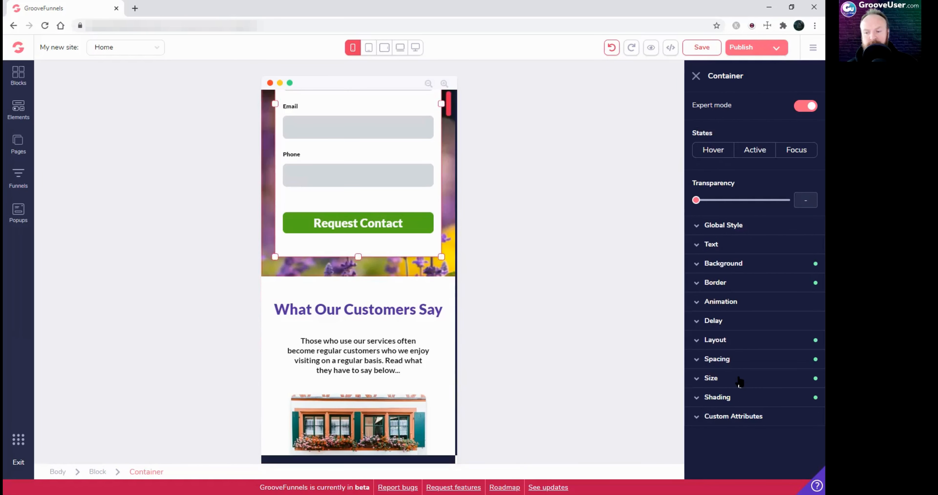
{"action": "left_click", "coordinate": [740, 381]}
{"action": "left_click_drag", "start_coordinate": [779, 437], "coordinate": [768, 438]}
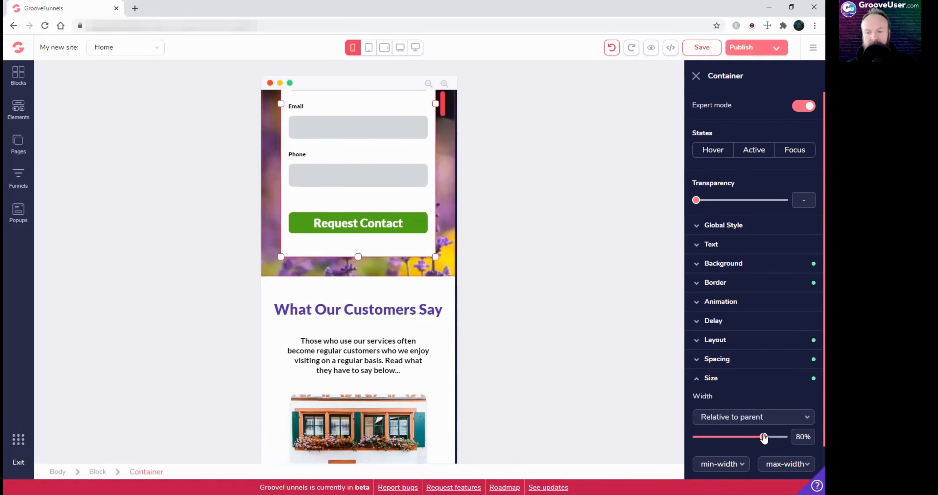
Add 0.25rem of left and right padding to the contact form container
{"action": "scroll", "coordinate": [355, 335], "scroll_direction": "up", "scroll_amount": 5}
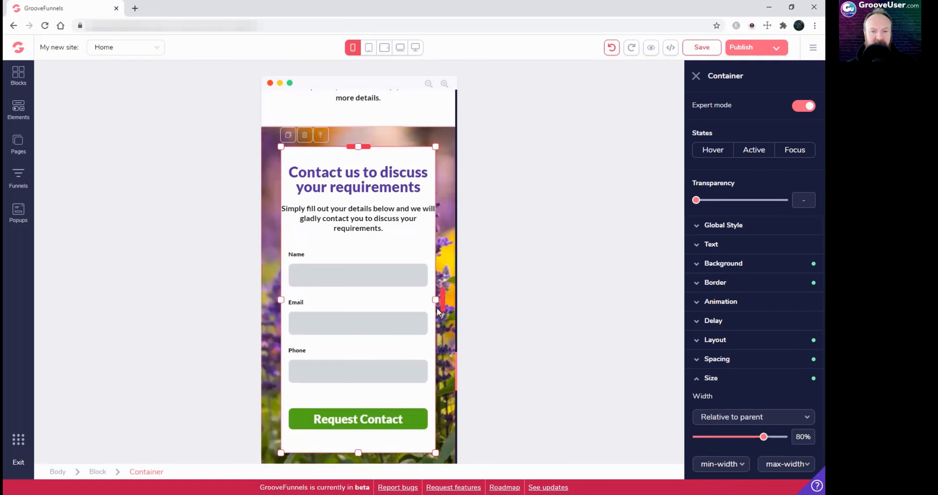
{"action": "scroll", "coordinate": [416, 330], "scroll_direction": "up", "scroll_amount": 2}
{"action": "scroll", "coordinate": [418, 325], "scroll_direction": "down", "scroll_amount": 3}
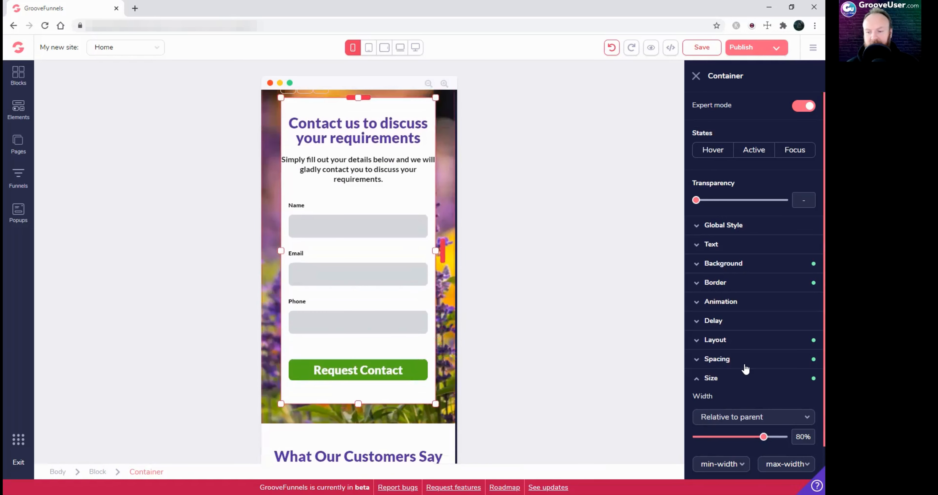
{"action": "left_click", "coordinate": [725, 360]}
{"action": "scroll", "coordinate": [726, 327], "scroll_direction": "down", "scroll_amount": 4}
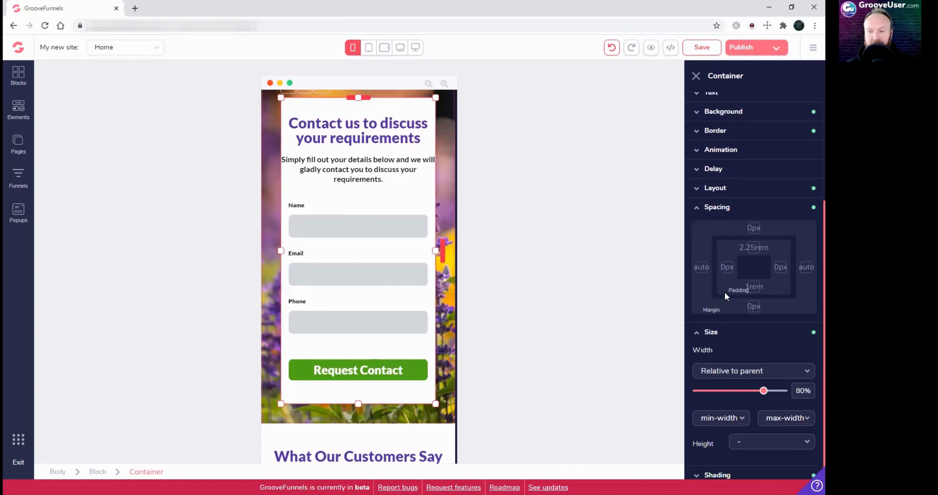
{"action": "left_click", "coordinate": [727, 267]}
{"action": "left_click", "coordinate": [780, 267], "text": "shift"}
{"action": "mouse_move", "coordinate": [702, 329]}
{"action": "left_mouse_down"}
{"action": "mouse_move", "coordinate": [715, 329]}
{"action": "mouse_move", "coordinate": [706, 330]}
{"action": "left_mouse_up"}
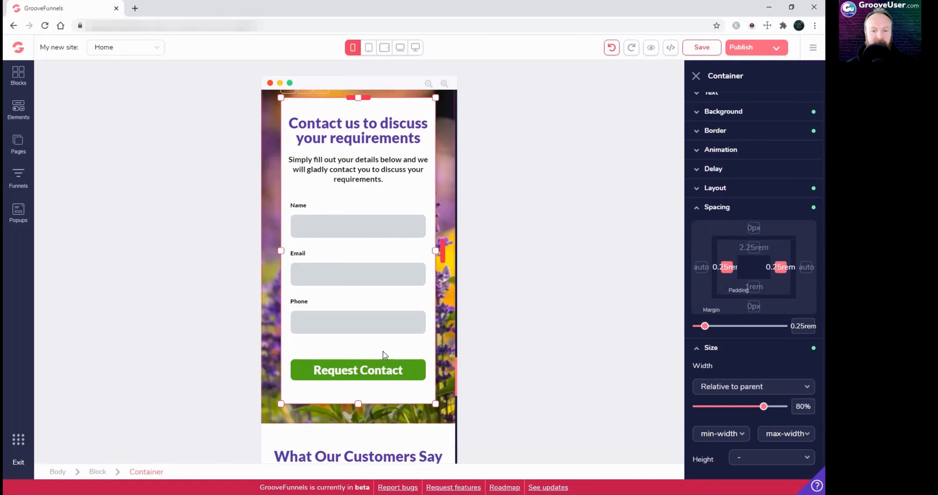
Examine the whole phone layout down to the footer and back up to the welcome section
{"action": "scroll", "coordinate": [296, 367], "scroll_direction": "down", "scroll_amount": 2}
{"action": "scroll", "coordinate": [504, 339], "scroll_direction": "down", "scroll_amount": 20}
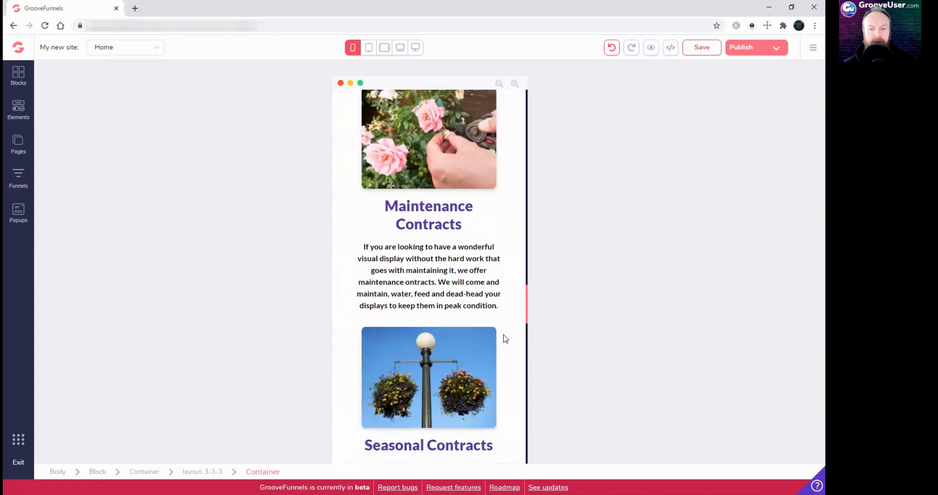
{"action": "scroll", "coordinate": [504, 339], "scroll_direction": "down", "scroll_amount": 10}
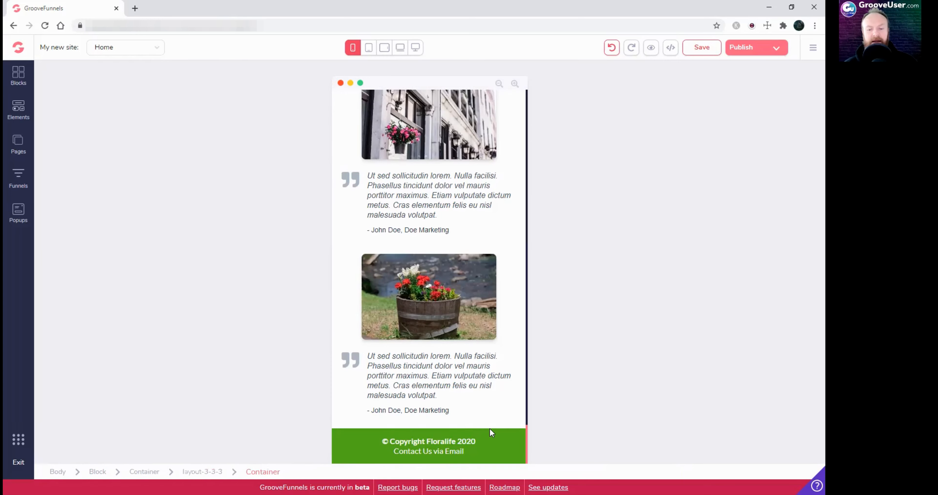
{"action": "scroll", "coordinate": [430, 458], "scroll_direction": "up", "scroll_amount": 3}
{"action": "scroll", "coordinate": [430, 458], "scroll_direction": "up", "scroll_amount": 12}
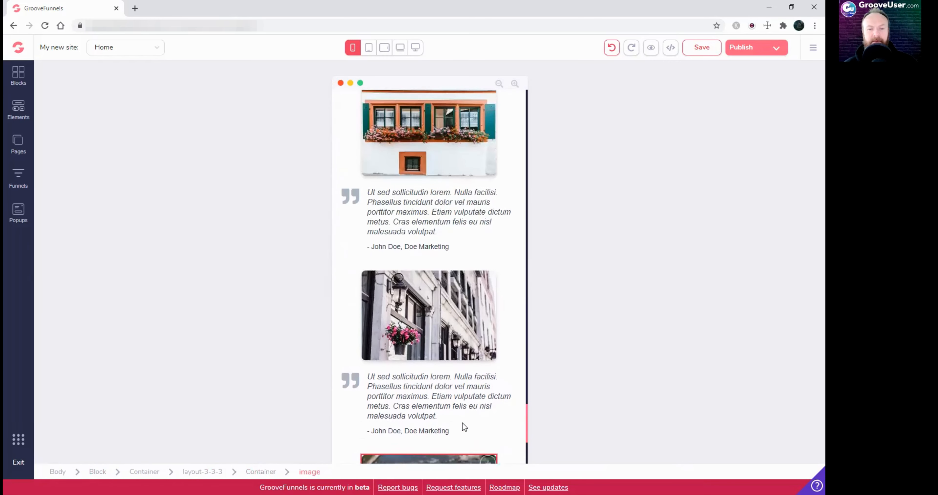
{"action": "scroll", "coordinate": [462, 426], "scroll_direction": "up", "scroll_amount": 15}
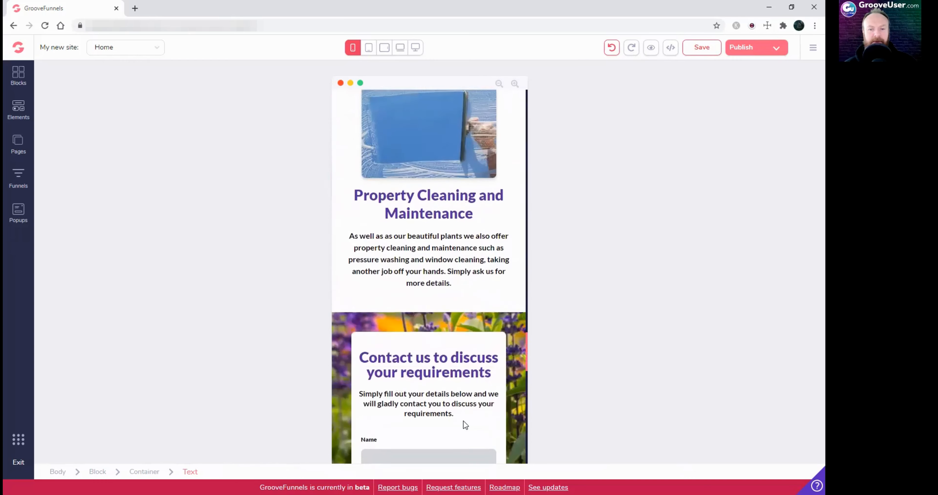
{"action": "scroll", "coordinate": [466, 420], "scroll_direction": "up", "scroll_amount": 15}
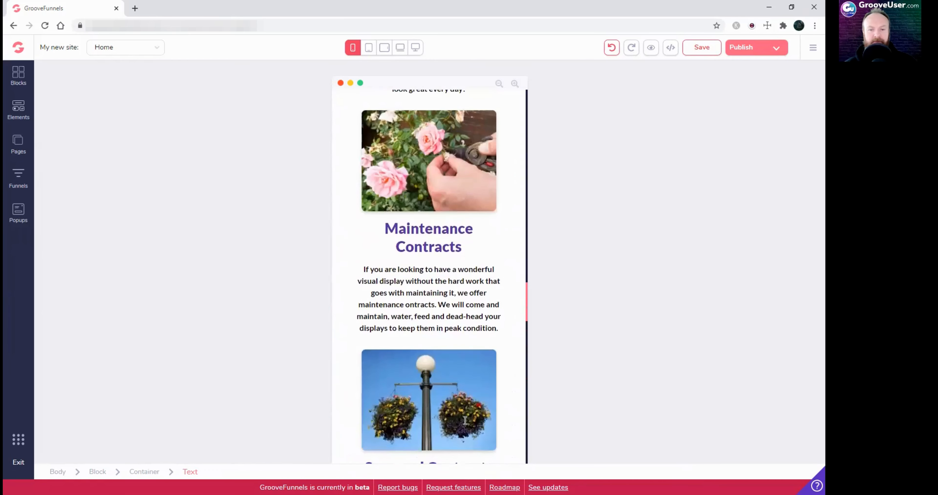
{"action": "scroll", "coordinate": [466, 421], "scroll_direction": "up", "scroll_amount": 15}
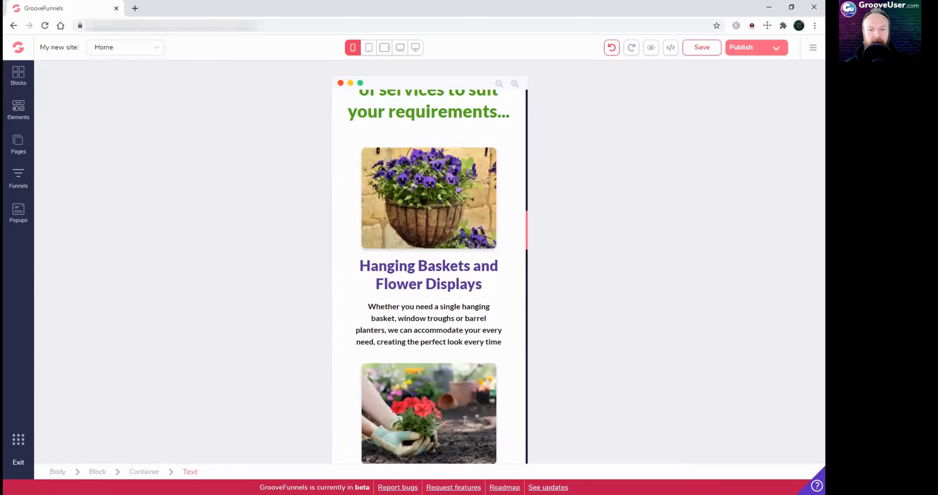
{"action": "scroll", "coordinate": [466, 421], "scroll_direction": "up", "scroll_amount": 10}
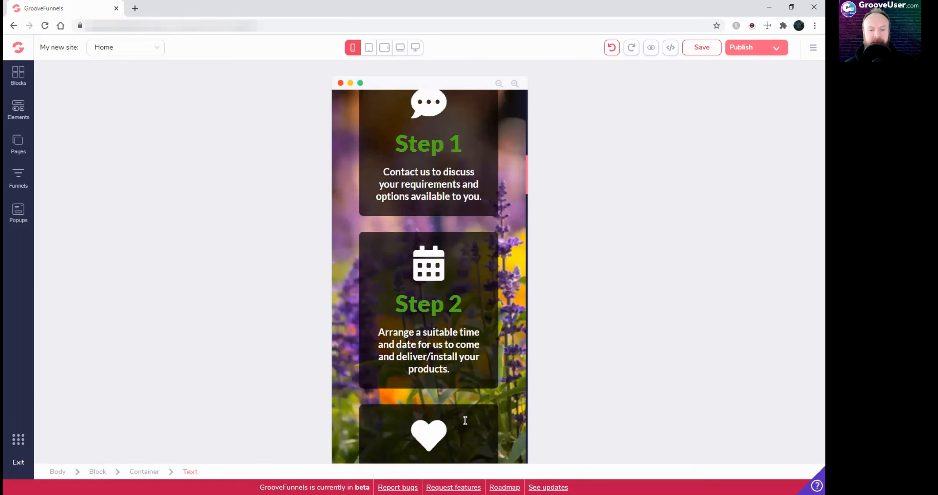
{"action": "scroll", "coordinate": [465, 422], "scroll_direction": "up", "scroll_amount": 12}
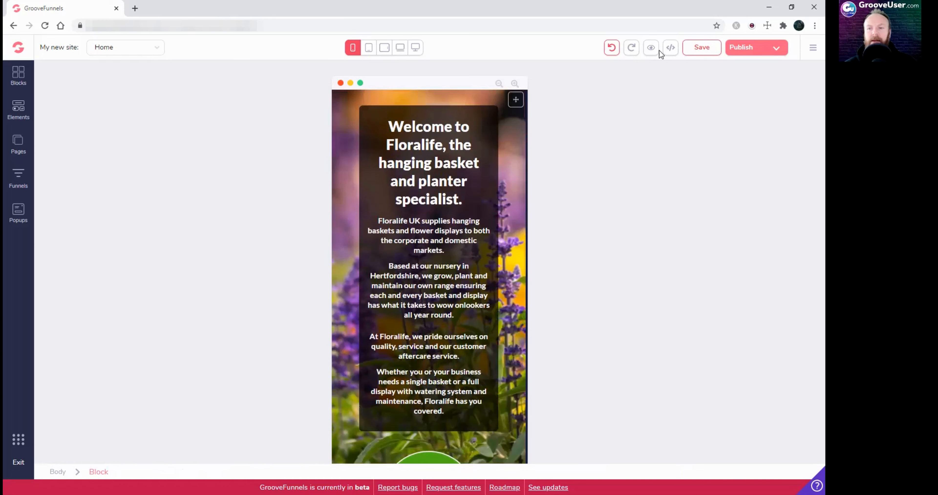
Save the page and compare its phone and desktop layouts, ending in the desktop layout
{"action": "left_click", "coordinate": [701, 47]}
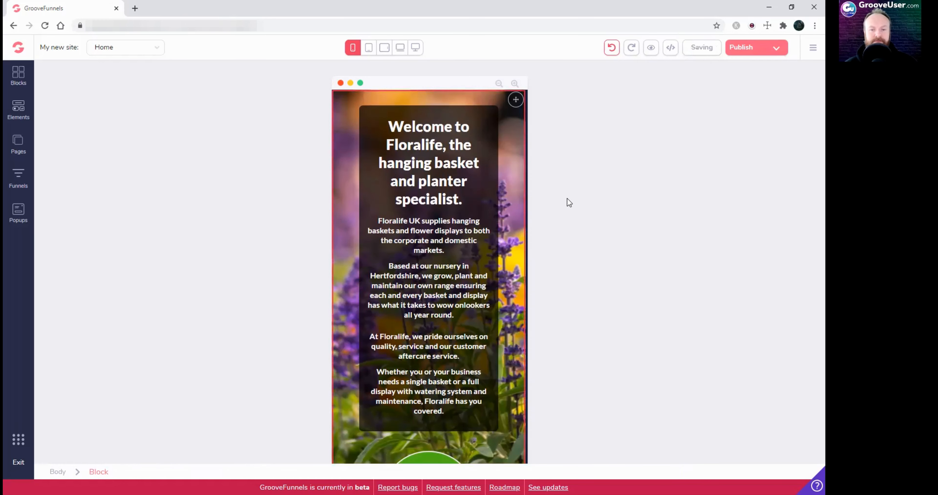
{"action": "left_click", "coordinate": [416, 48]}
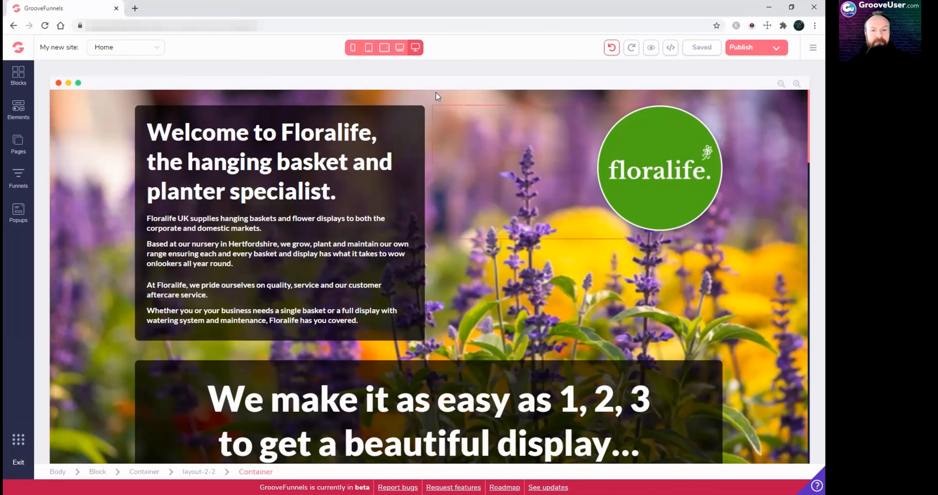
{"action": "left_click", "coordinate": [353, 50]}
{"action": "left_click", "coordinate": [383, 50]}
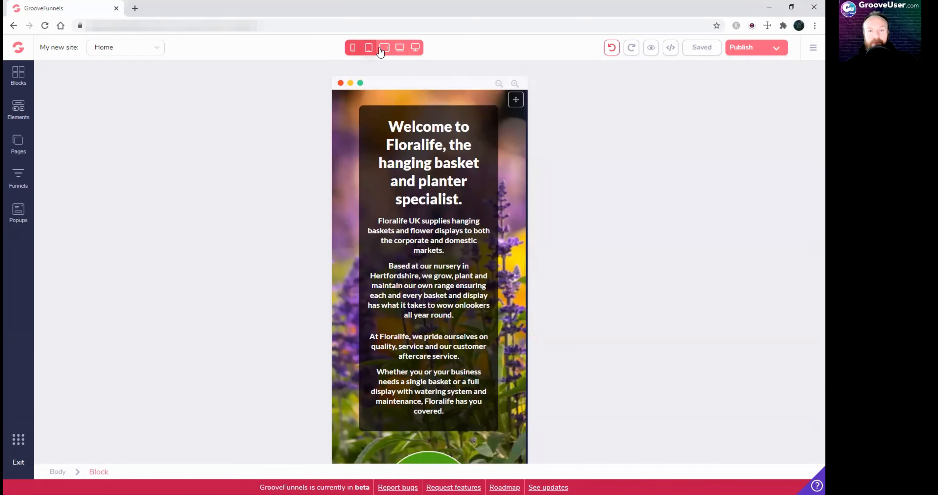
{"action": "left_click", "coordinate": [415, 50]}
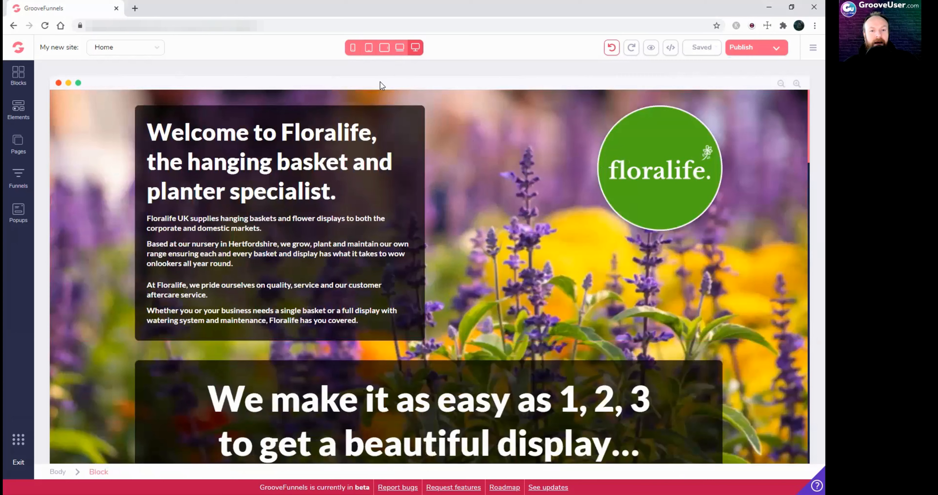